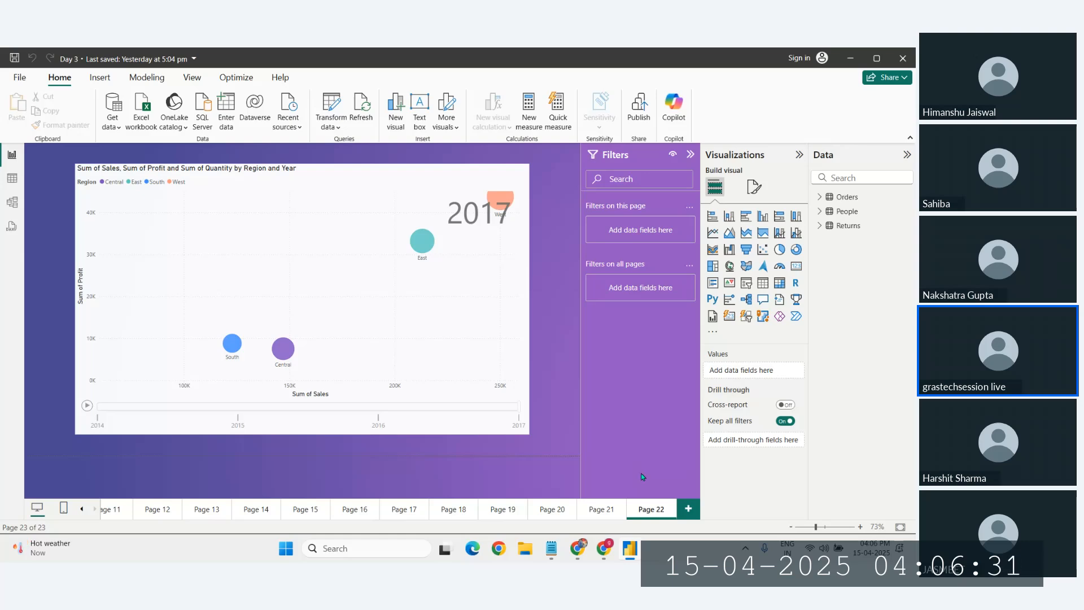
Add a new report page with an empty pie chart, enlarge it and move it toward the middle of the page
click(688, 509)
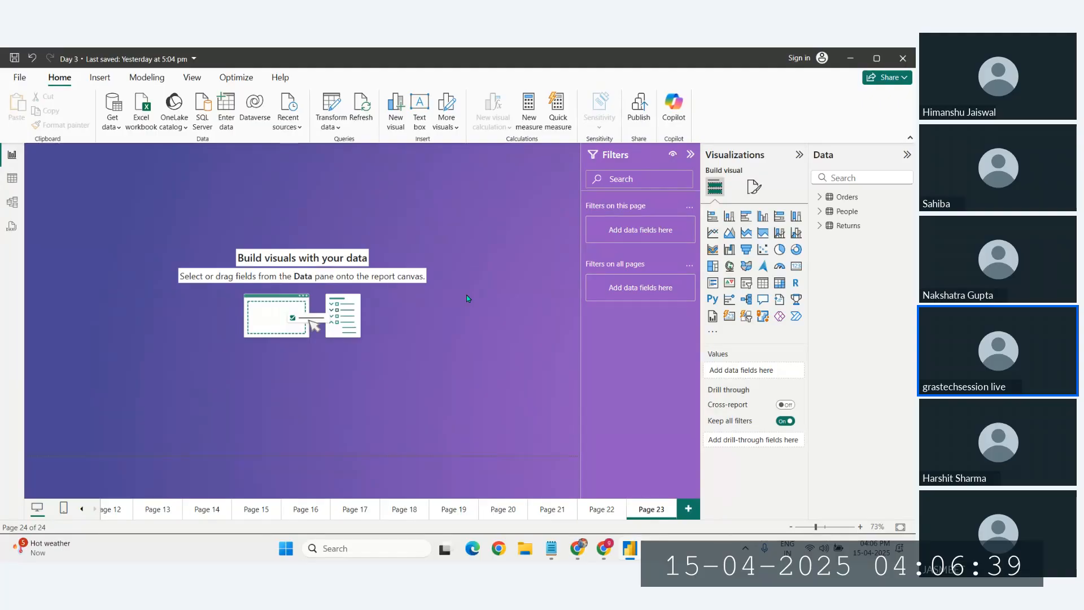
click(778, 252)
drag(149, 263, 412, 419)
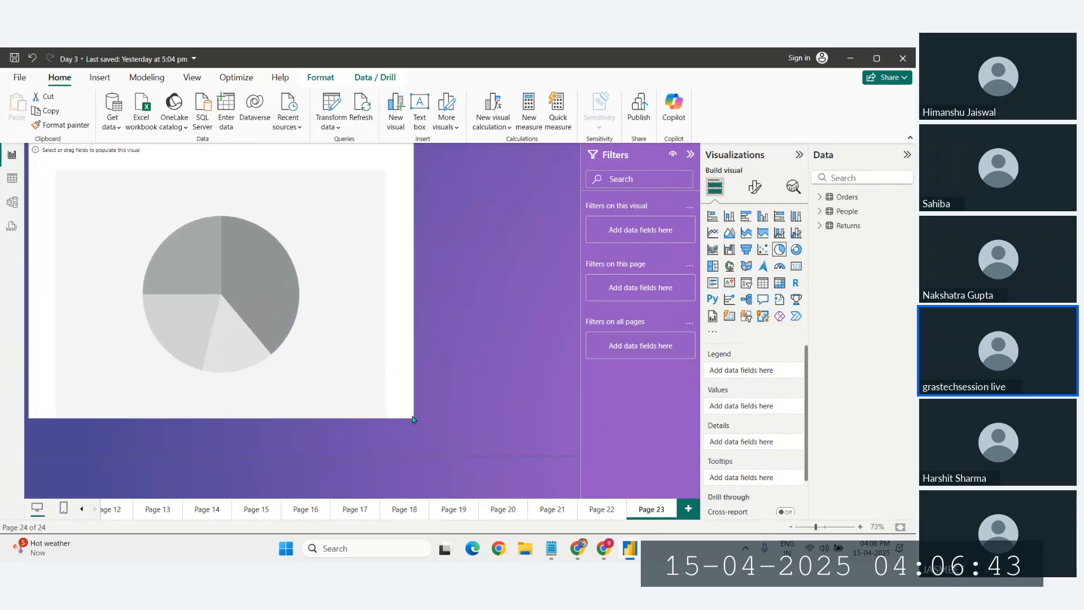
drag(255, 310, 326, 331)
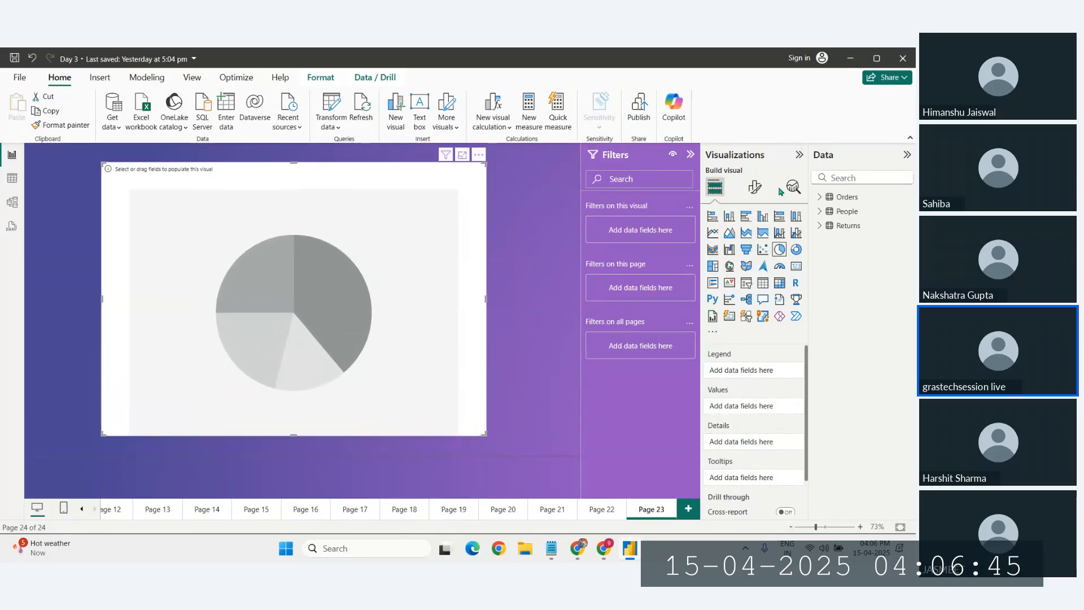
Populate the pie chart from the Orders table with Region as the legend and Profit as the values
click(820, 197)
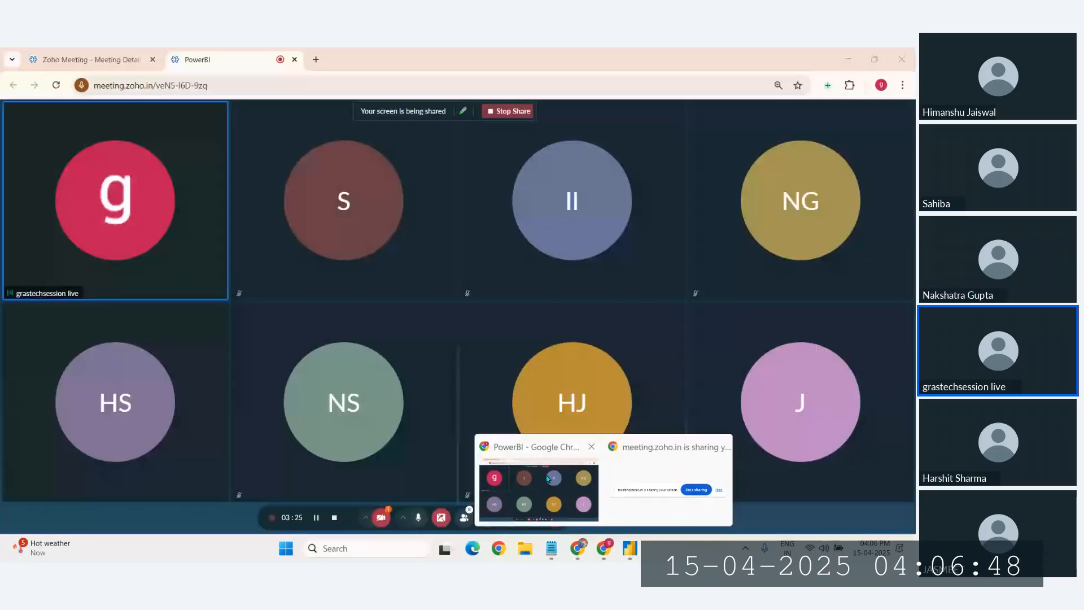
click(539, 489)
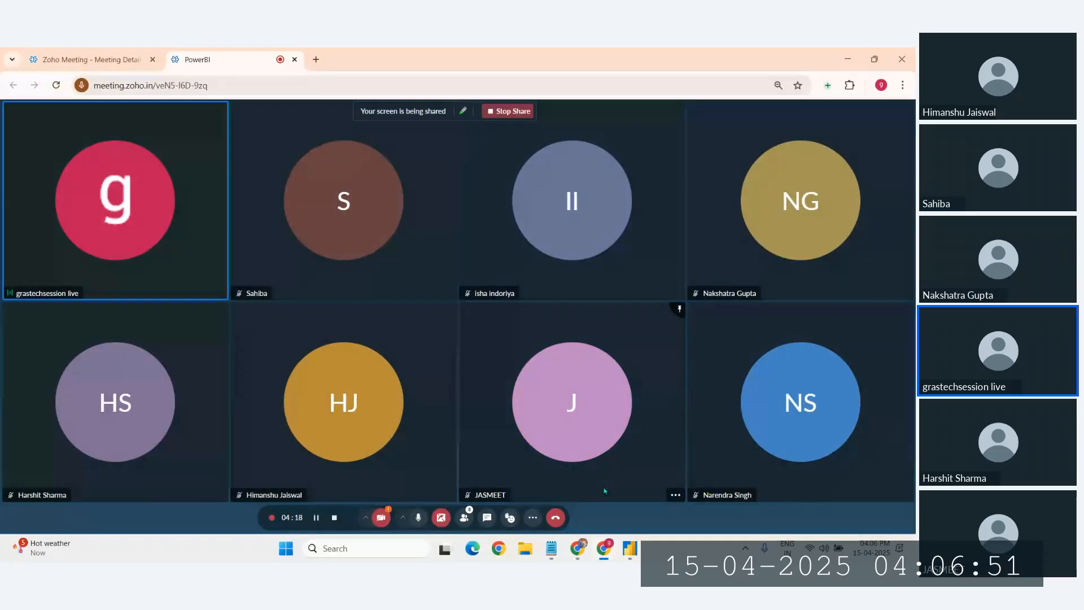
click(630, 556)
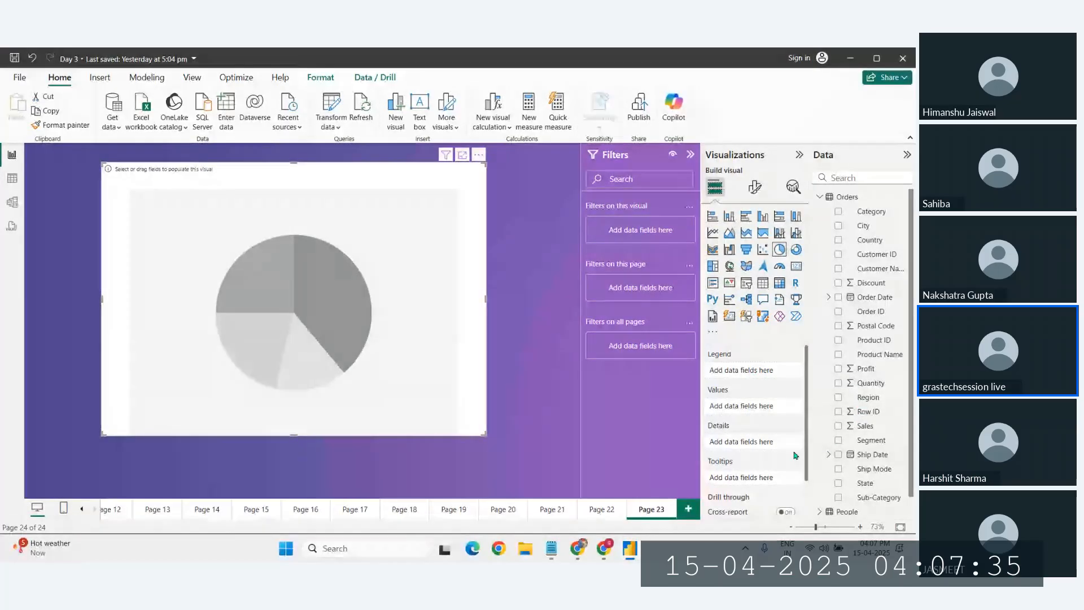
click(878, 498)
drag(869, 397, 751, 374)
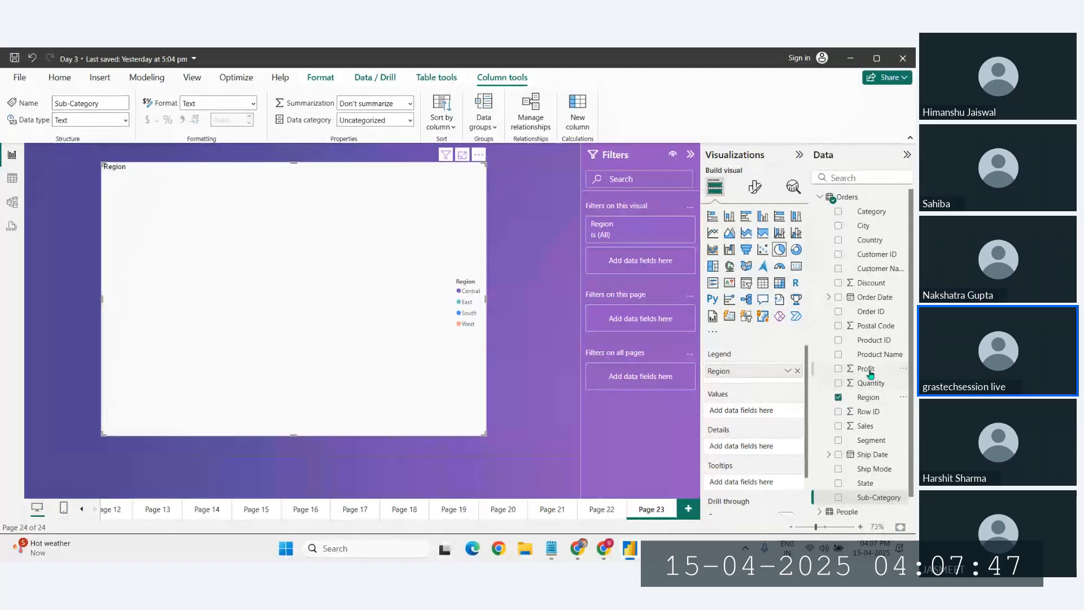
drag(865, 368, 746, 410)
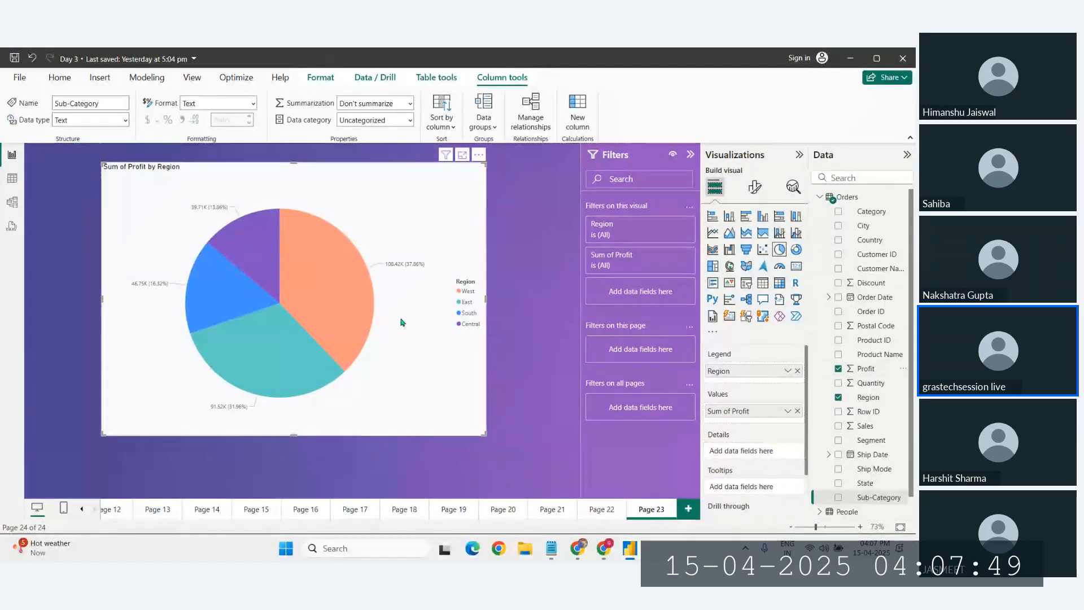
Enlarge the pie chart and recentre it on the page
drag(489, 437, 565, 458)
drag(480, 390, 443, 387)
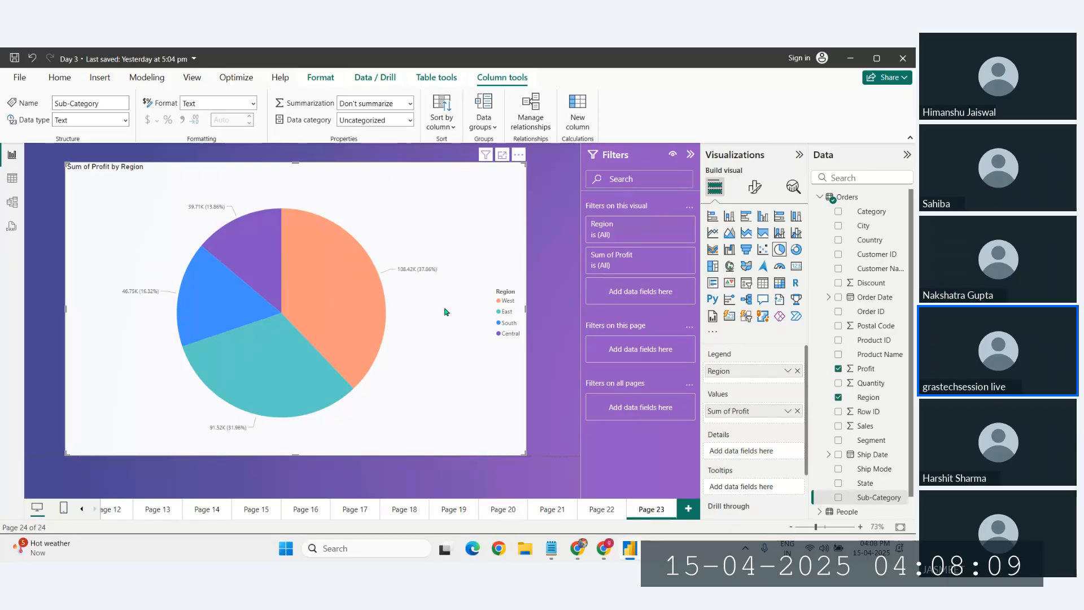
Set the font size of the pie chart's detail label values to 20
click(755, 187)
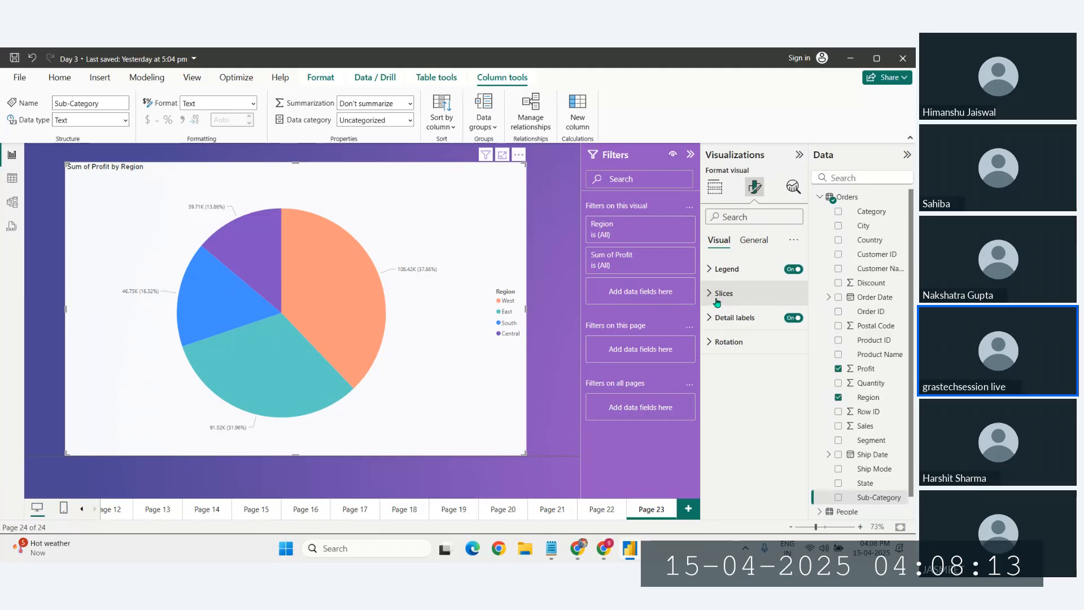
click(729, 318)
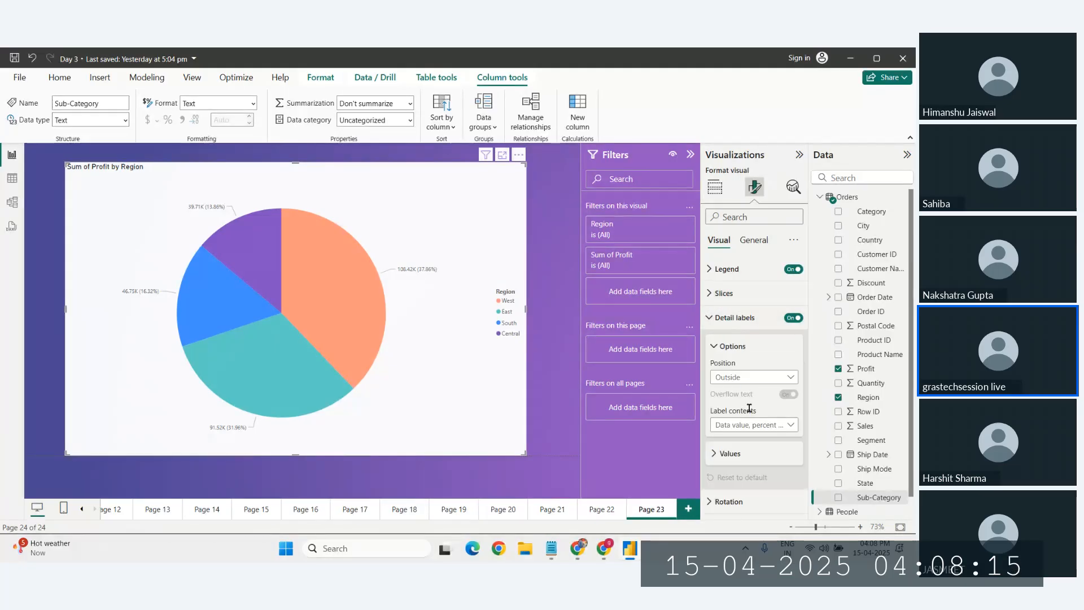
click(728, 453)
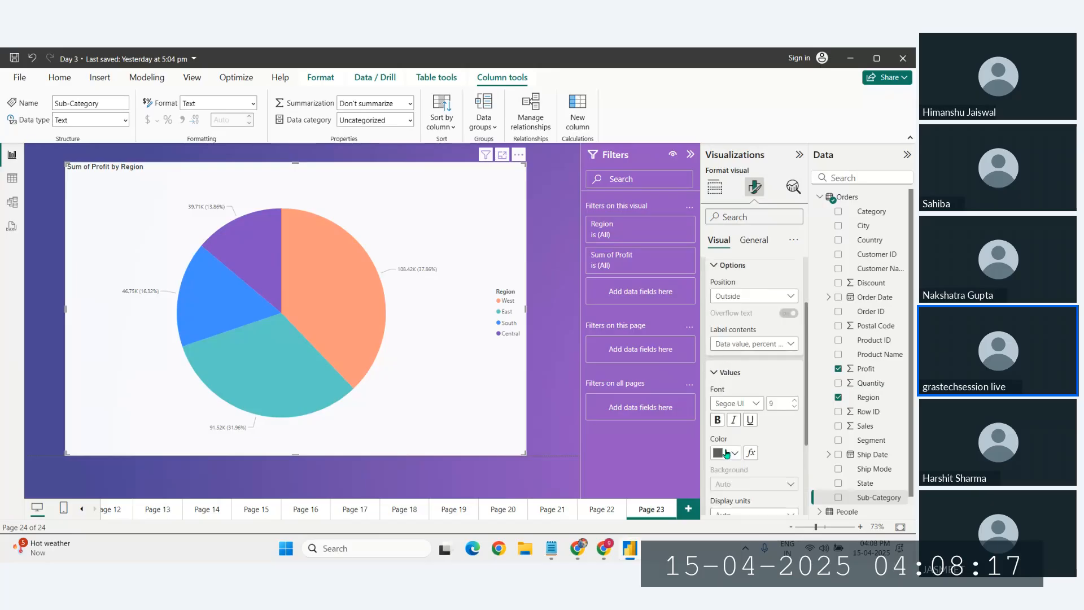
scroll(776, 403, down, 2)
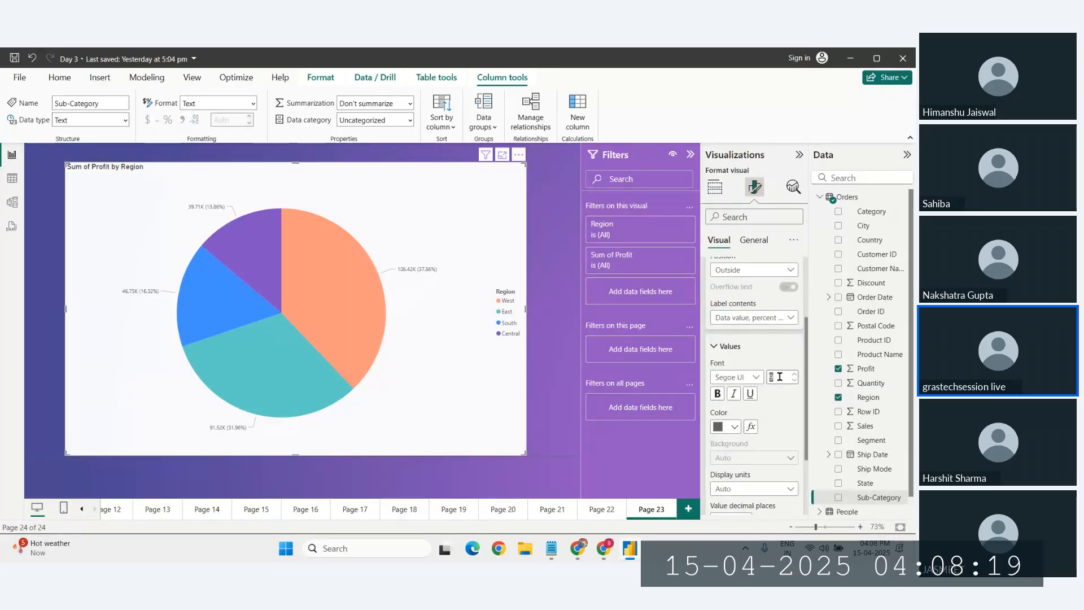
text(20)
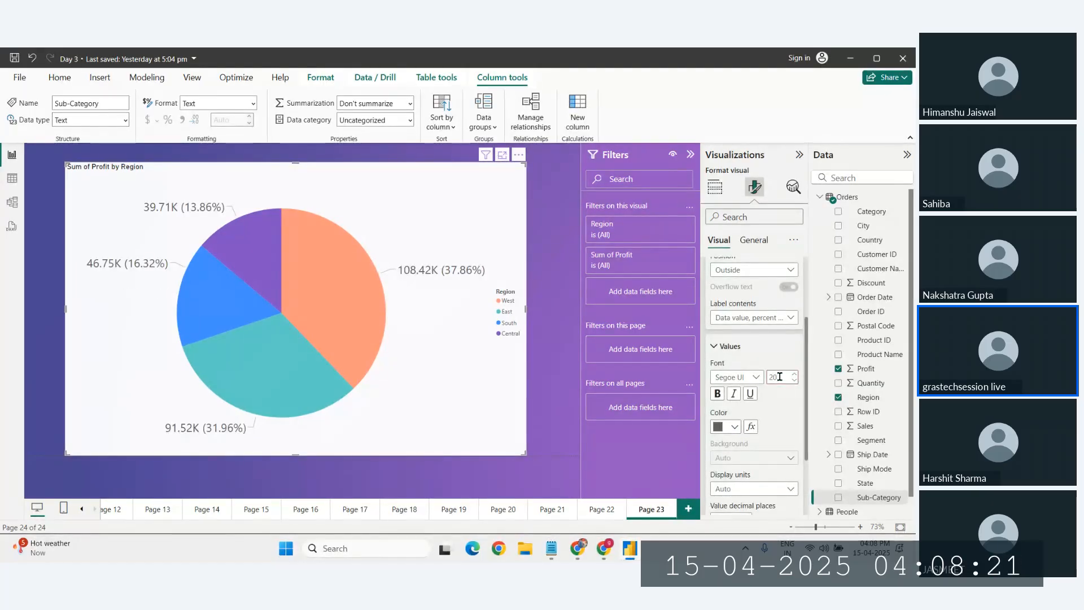
click(453, 388)
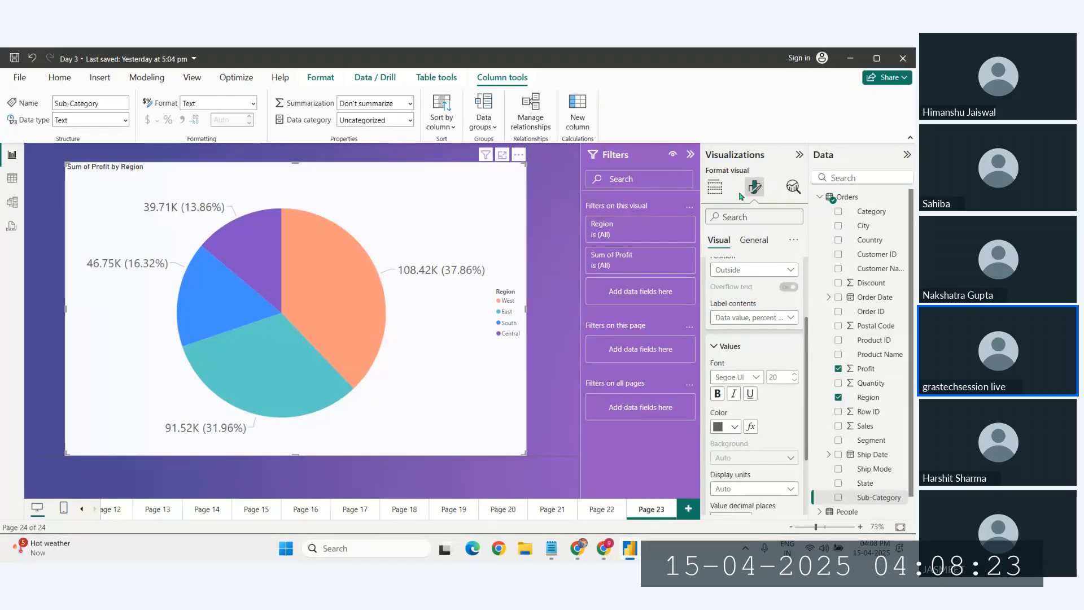
click(715, 189)
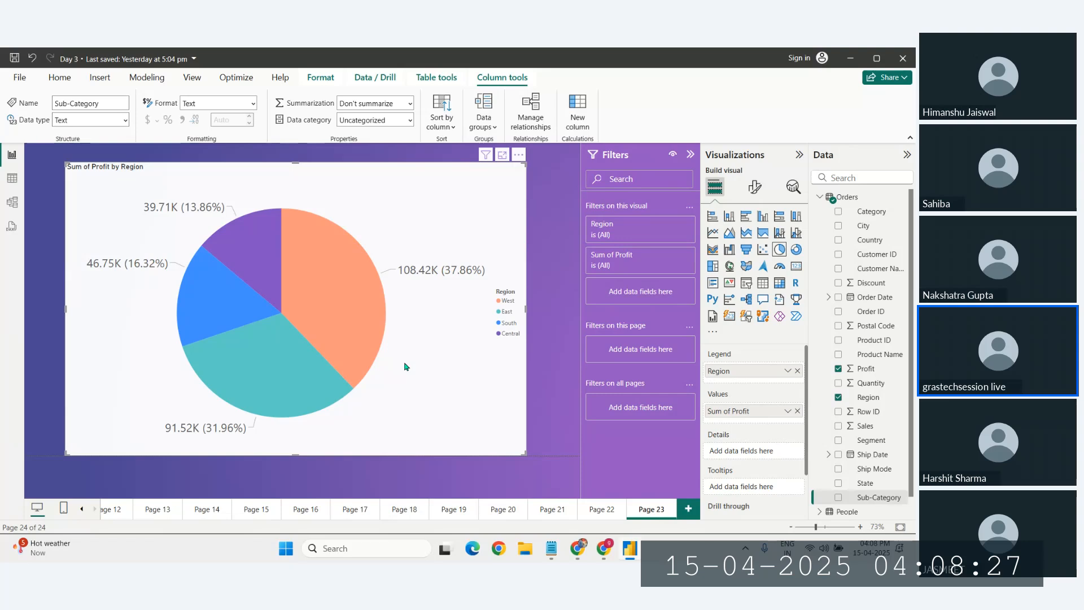
Look through the available label contents options in the pie chart's detail label settings
click(755, 187)
click(731, 317)
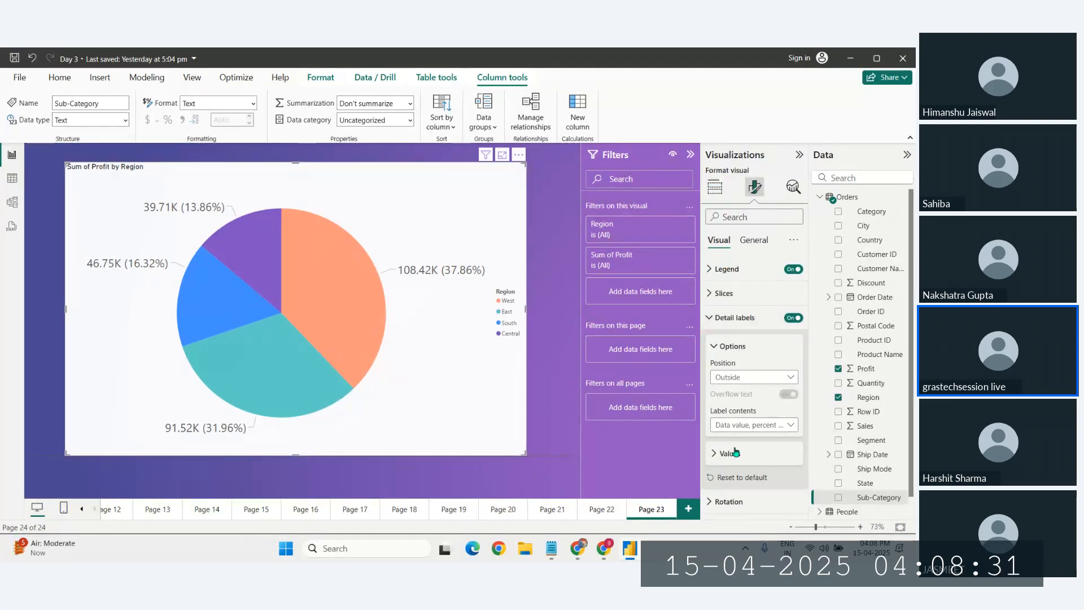
click(728, 453)
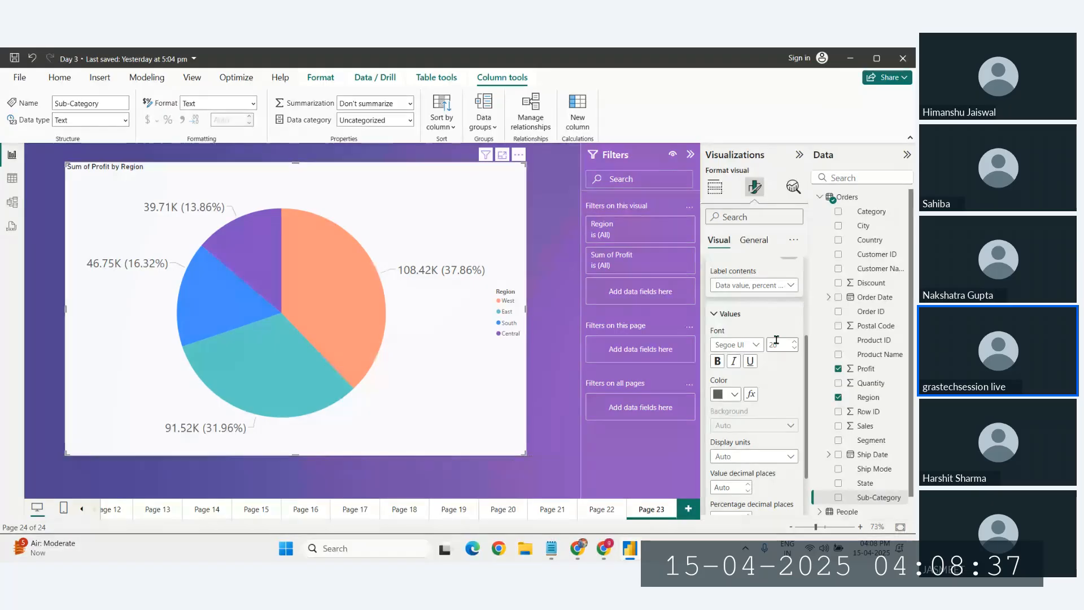
click(748, 288)
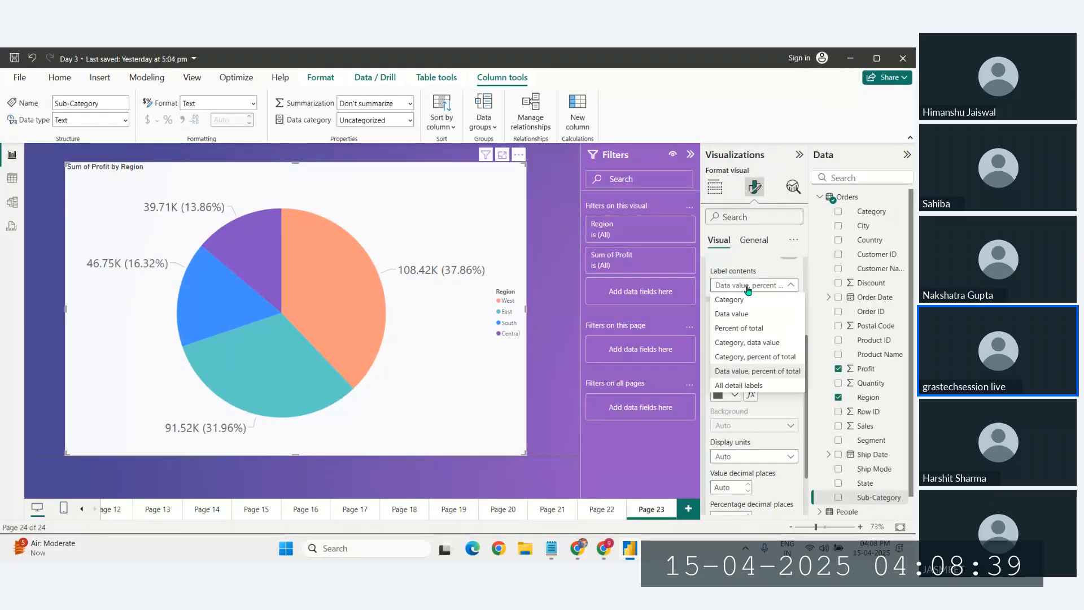
click(748, 288)
scroll(750, 349, up, 2)
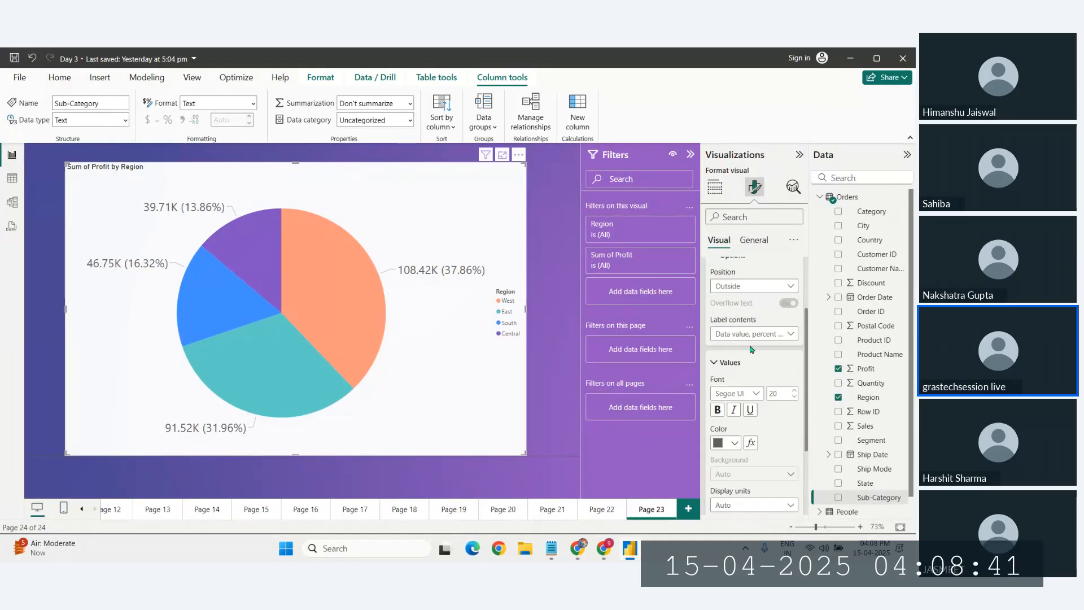
click(733, 376)
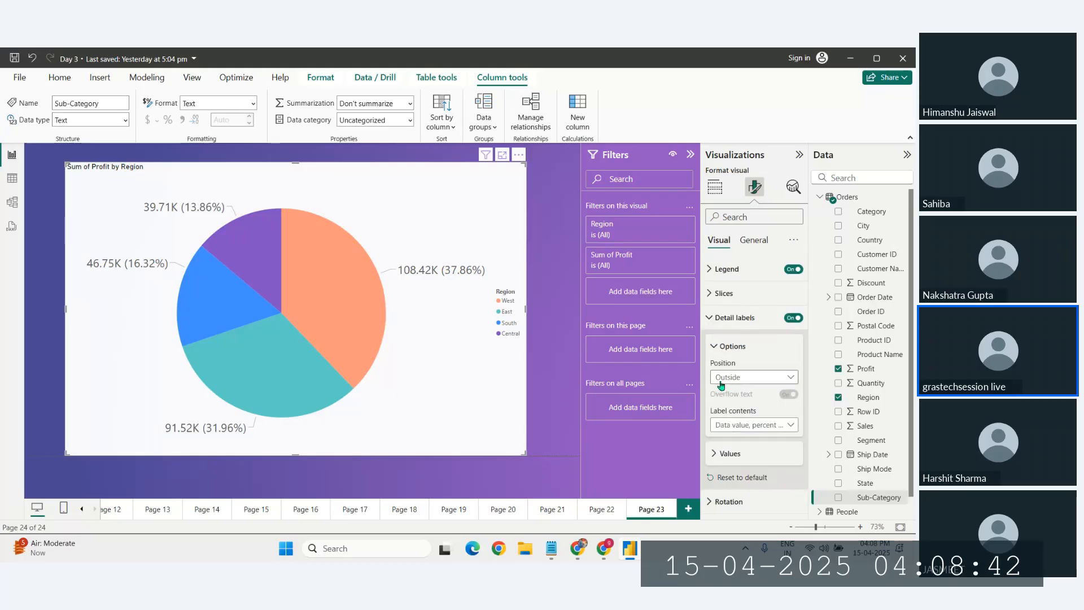
Try the detail label contents Category, Data value, Percent of total, and Category with data value in turn
click(740, 427)
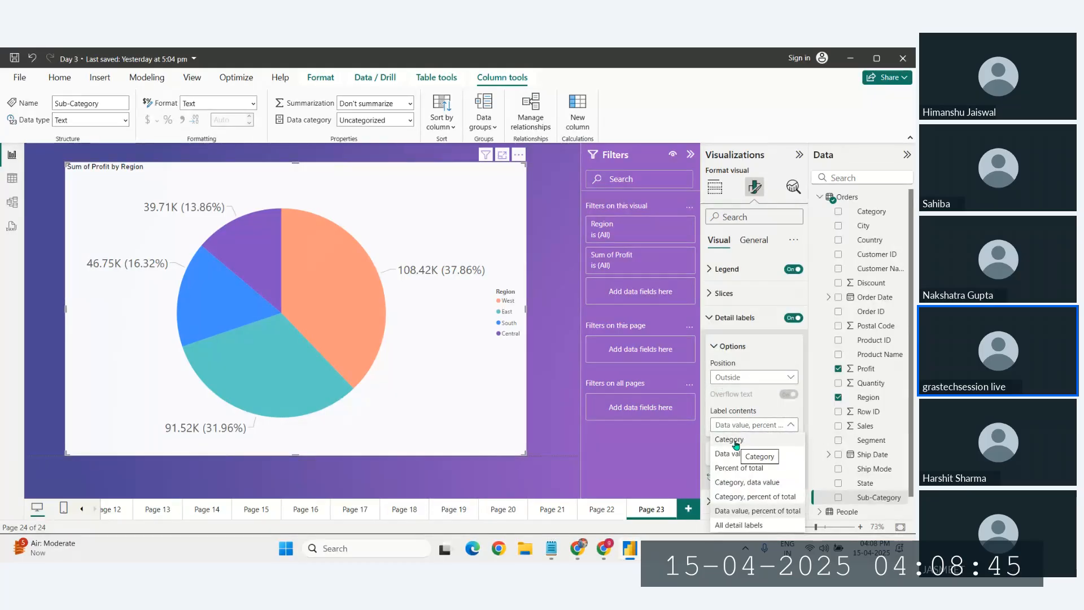
click(734, 440)
click(746, 425)
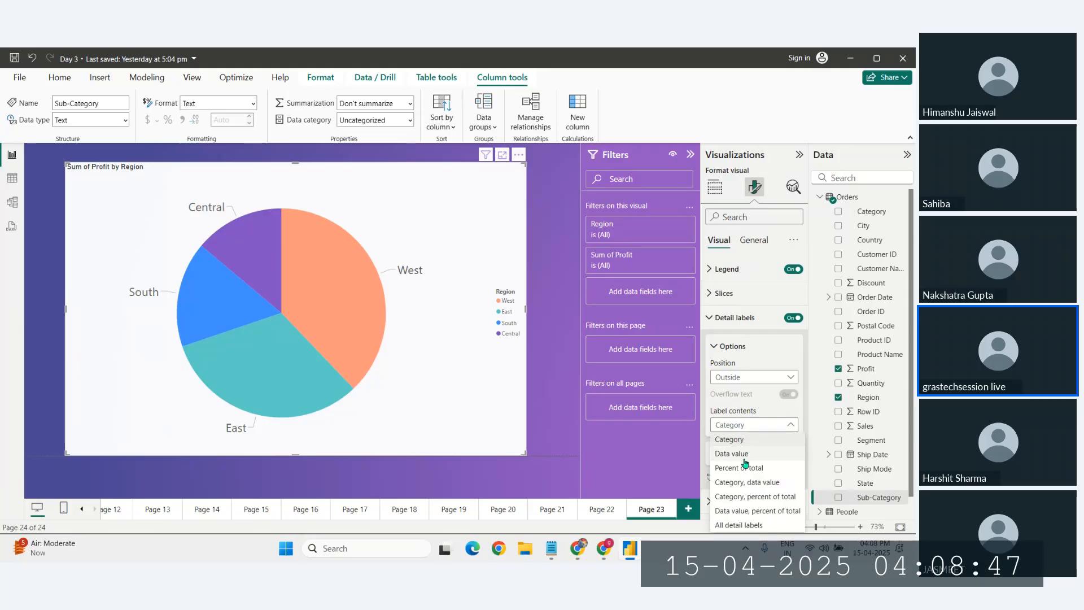
click(743, 455)
click(746, 426)
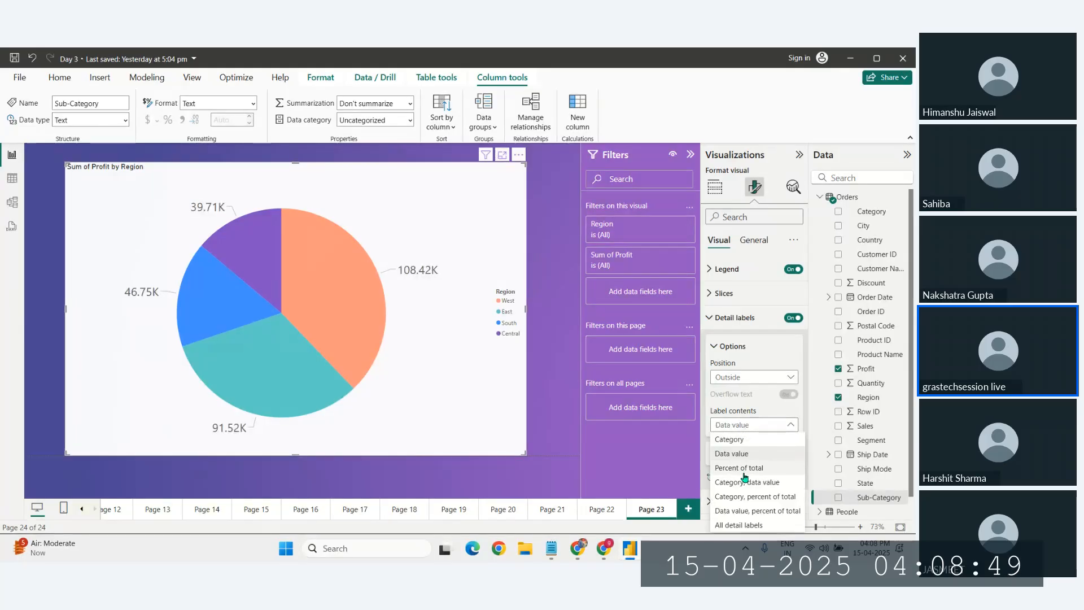
click(744, 469)
click(753, 431)
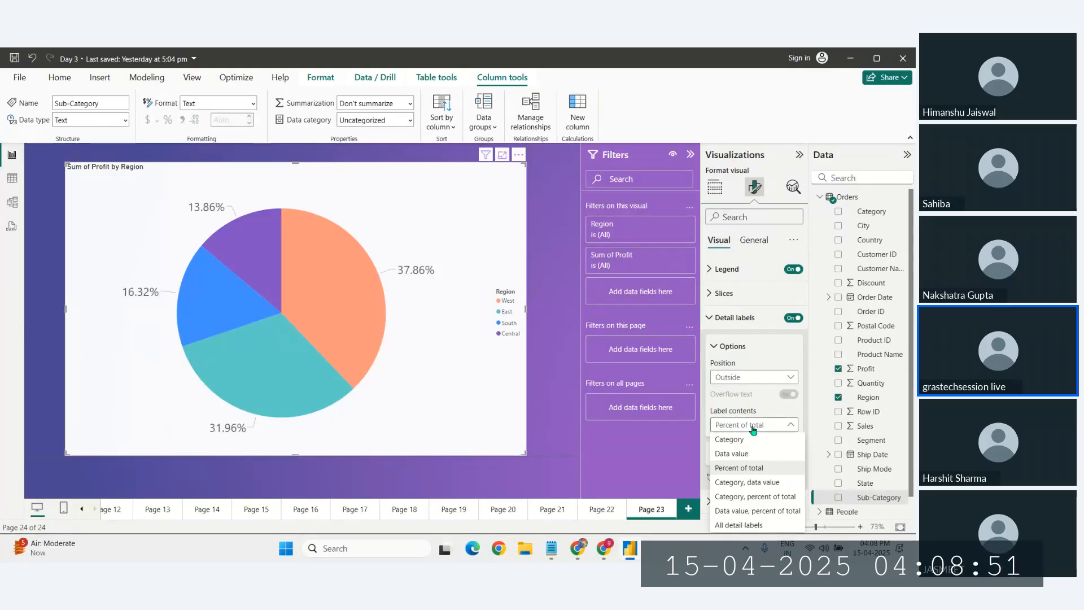
click(744, 485)
Set the pie chart's detail label contents to Category, percent of total
click(741, 427)
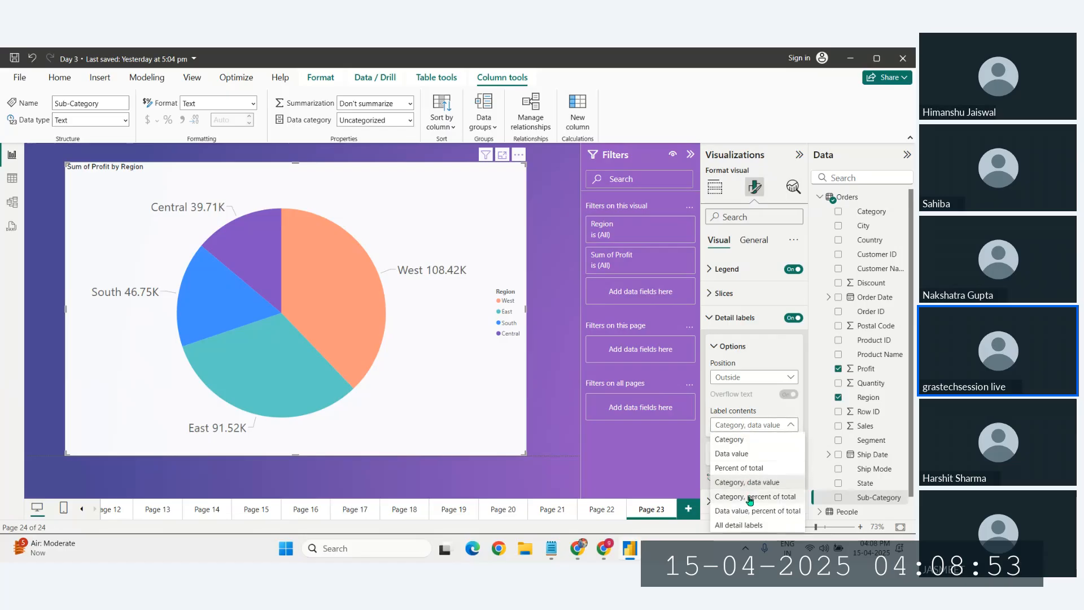
click(746, 498)
click(755, 427)
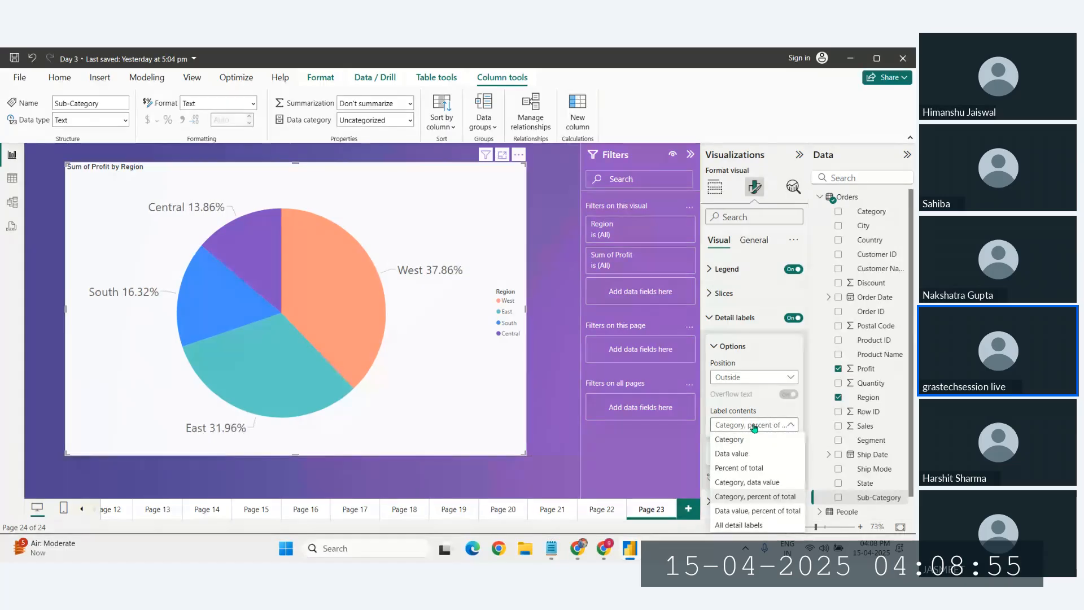
click(752, 362)
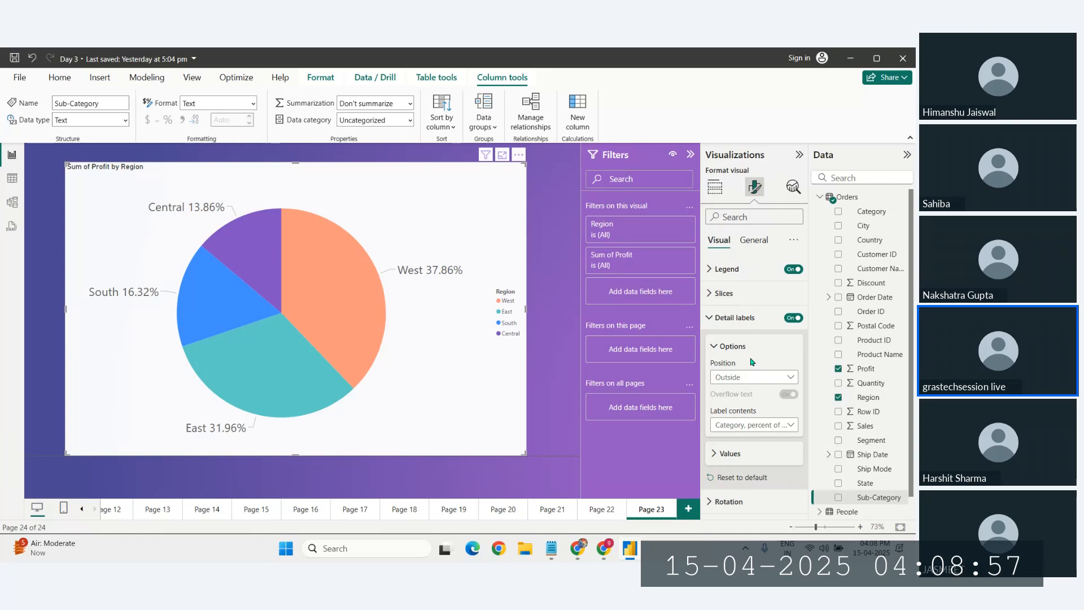
click(716, 187)
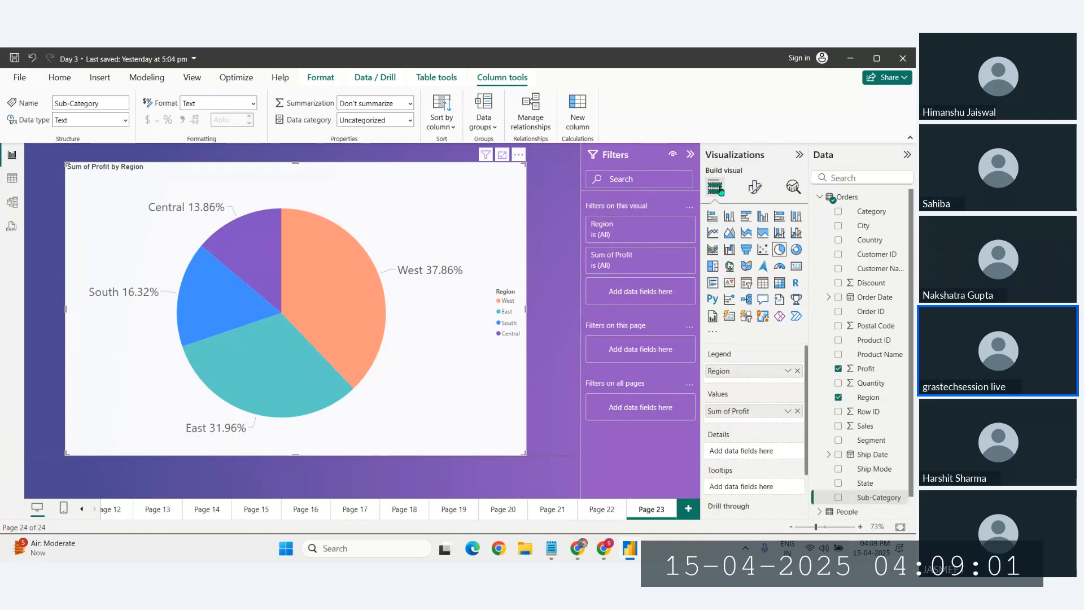
Move the pie chart toward the upper-left corner of the report page
drag(455, 372, 427, 354)
scroll(765, 461, down, 1)
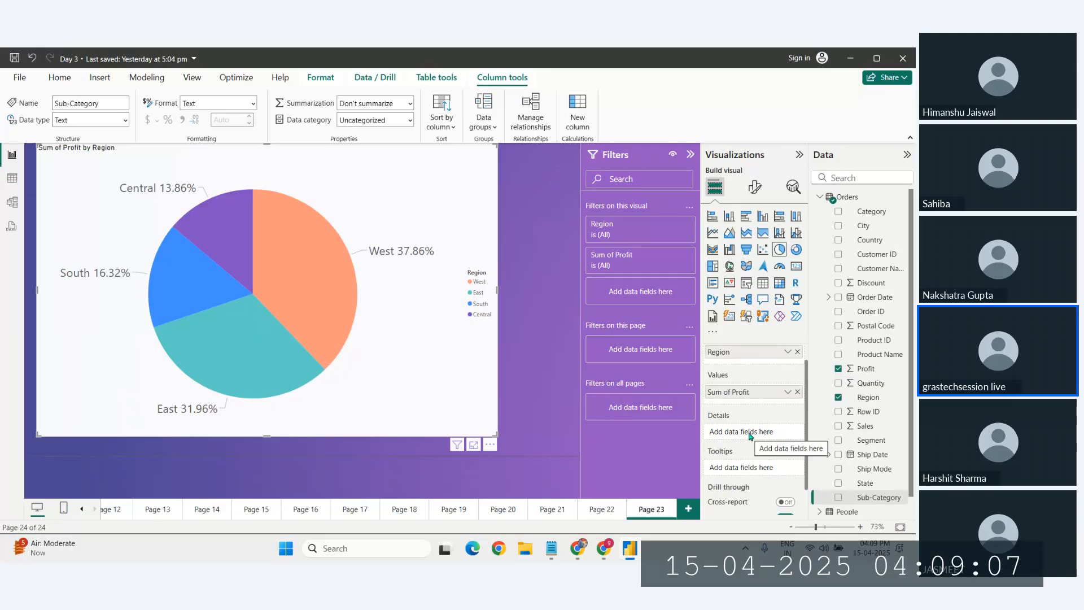
scroll(750, 436, up, 1)
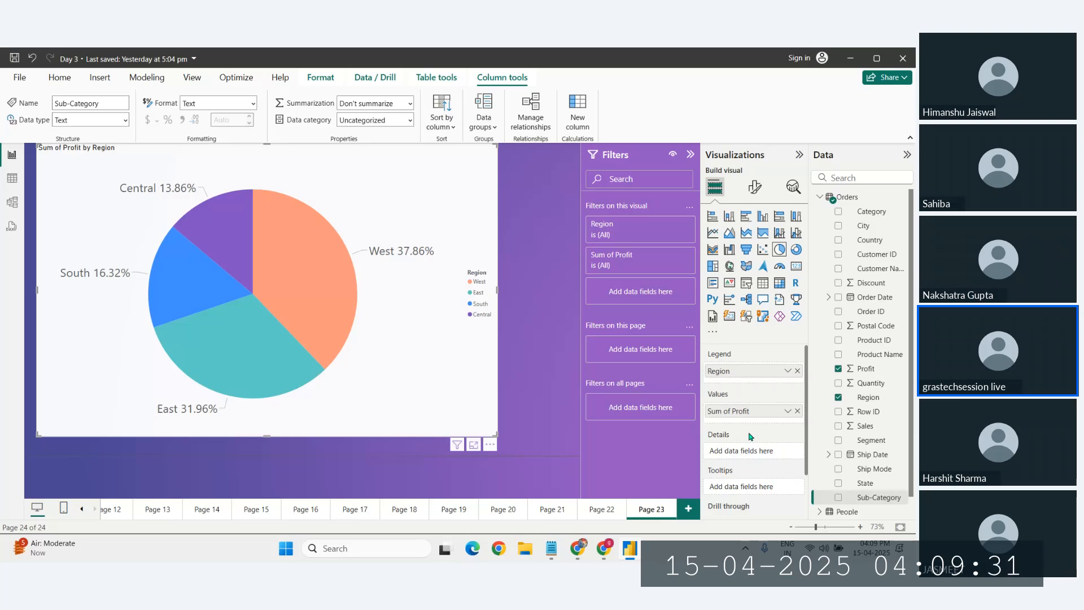
Add Segment as the pie chart's details field and Quantity as its tooltip field
drag(887, 441, 768, 452)
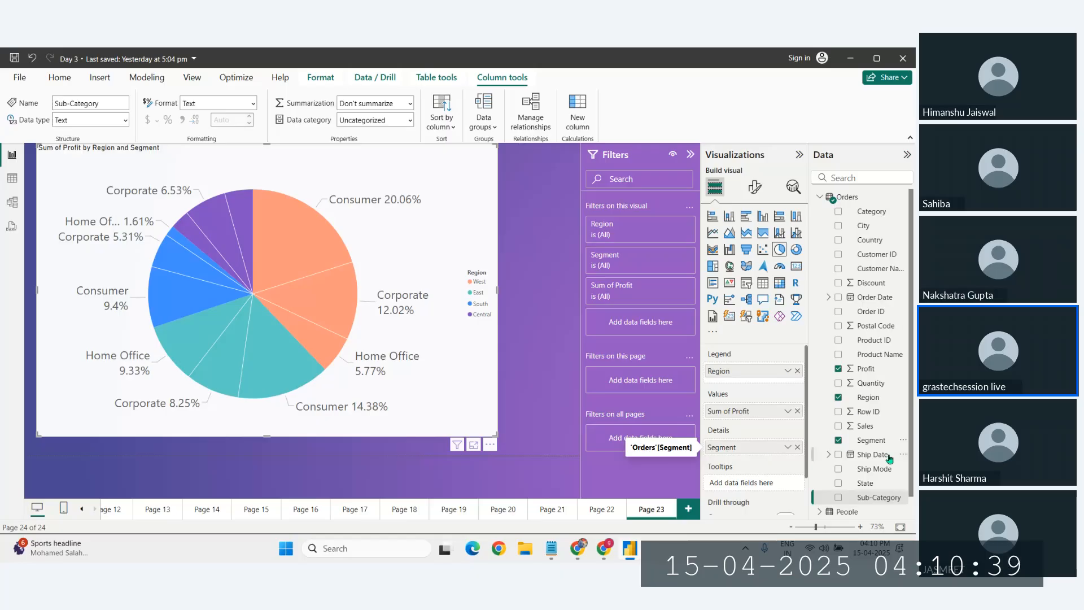
drag(871, 383, 752, 481)
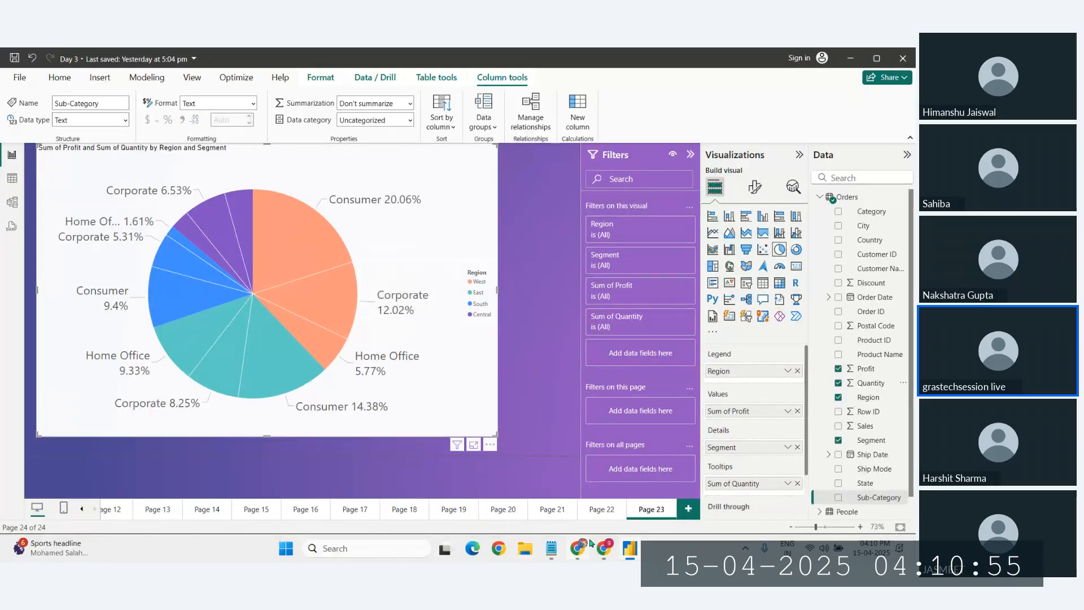
Switch to the Zoho Meeting window to check the session, and return to the Power BI report
mouse_move(603, 550)
click(523, 489)
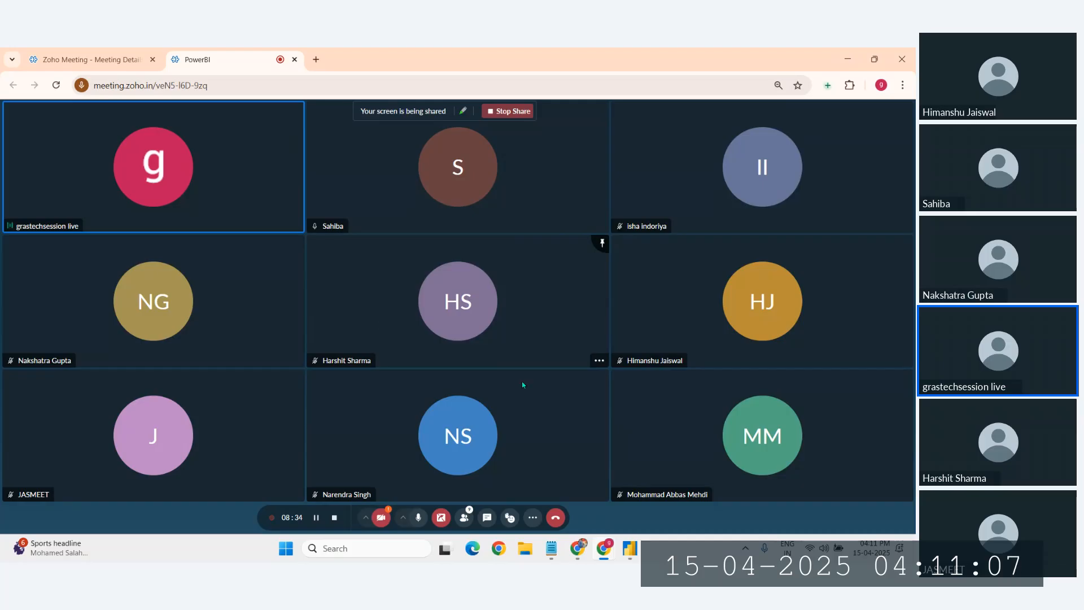
key(alt+Tab)
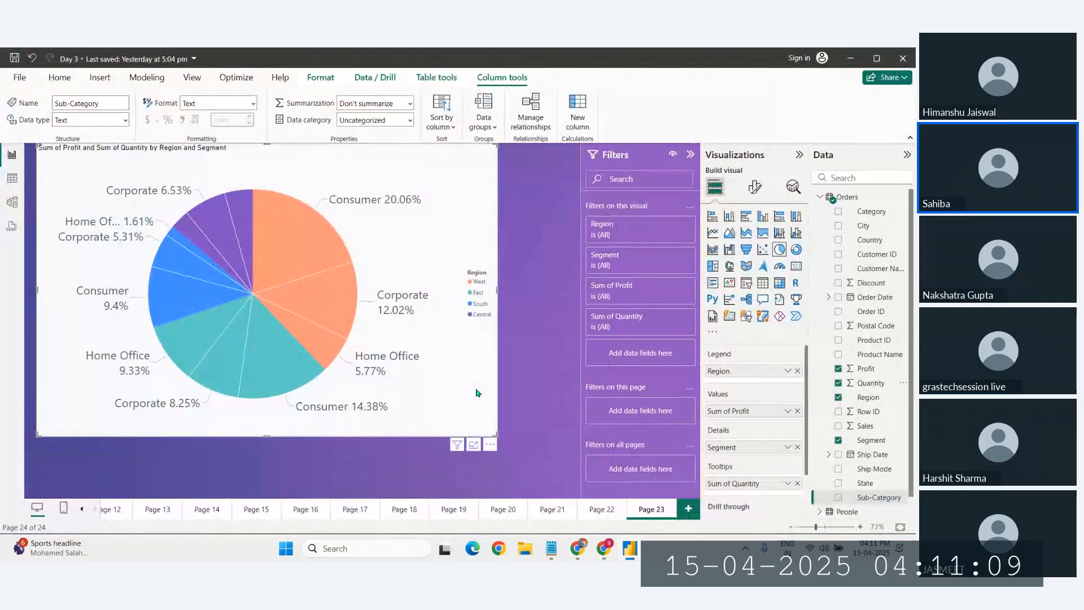
Add a new report page and insert a donut chart on it, enlarged to fill most of the canvas
click(688, 510)
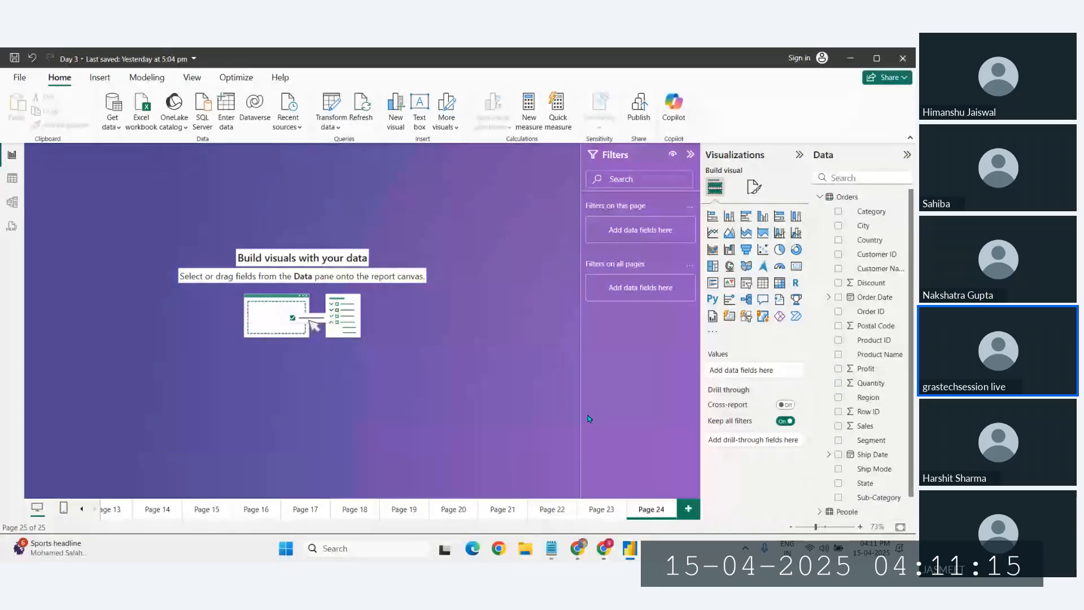
click(795, 249)
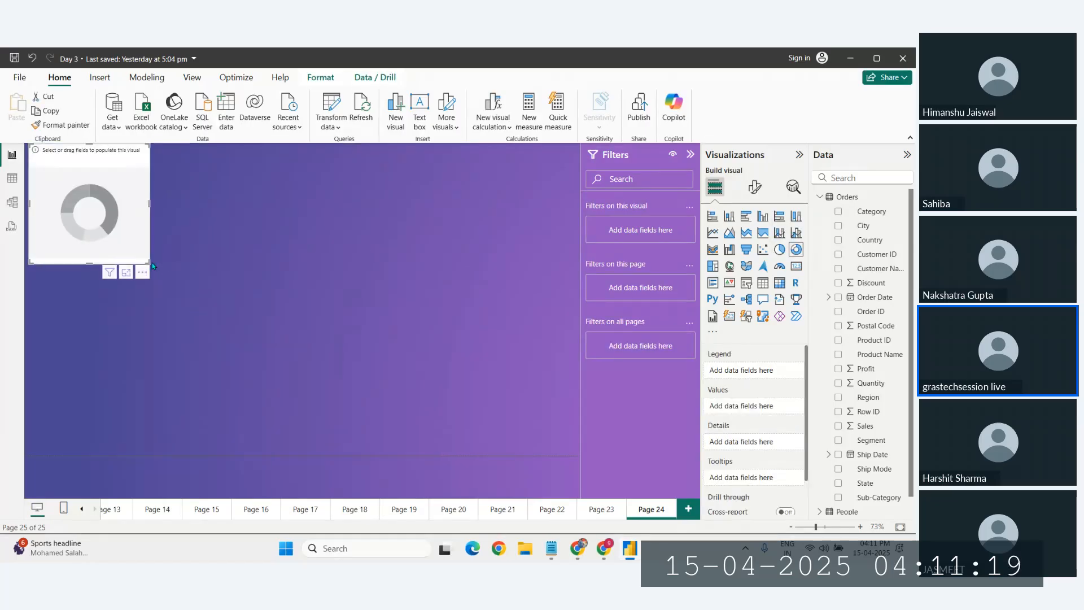
drag(150, 262, 532, 421)
drag(402, 353, 438, 372)
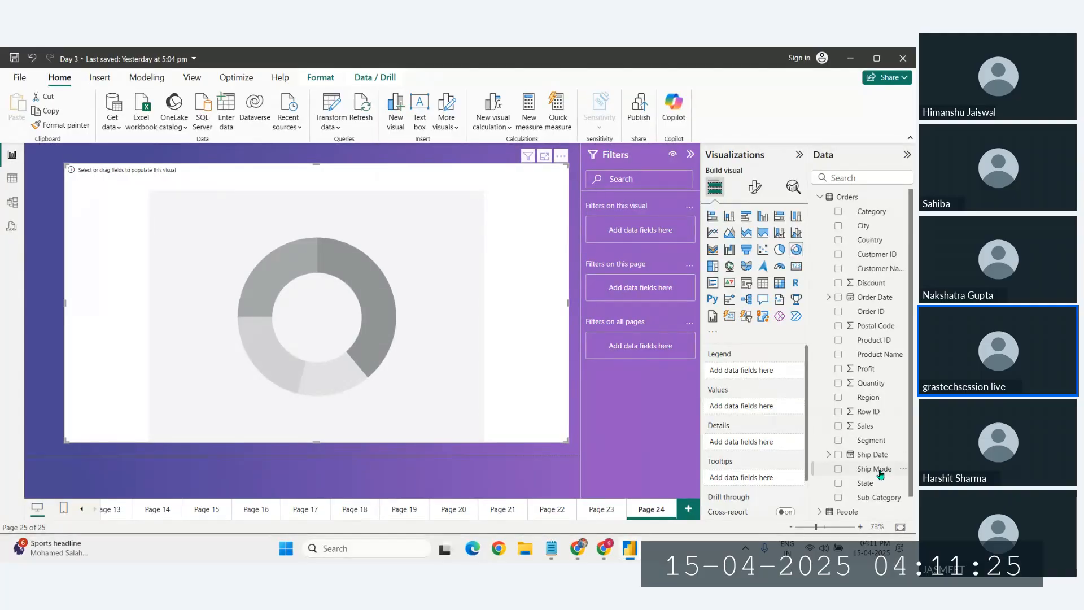
Assign Ship Mode as the donut chart's legend and Sales as its values
drag(879, 471, 758, 376)
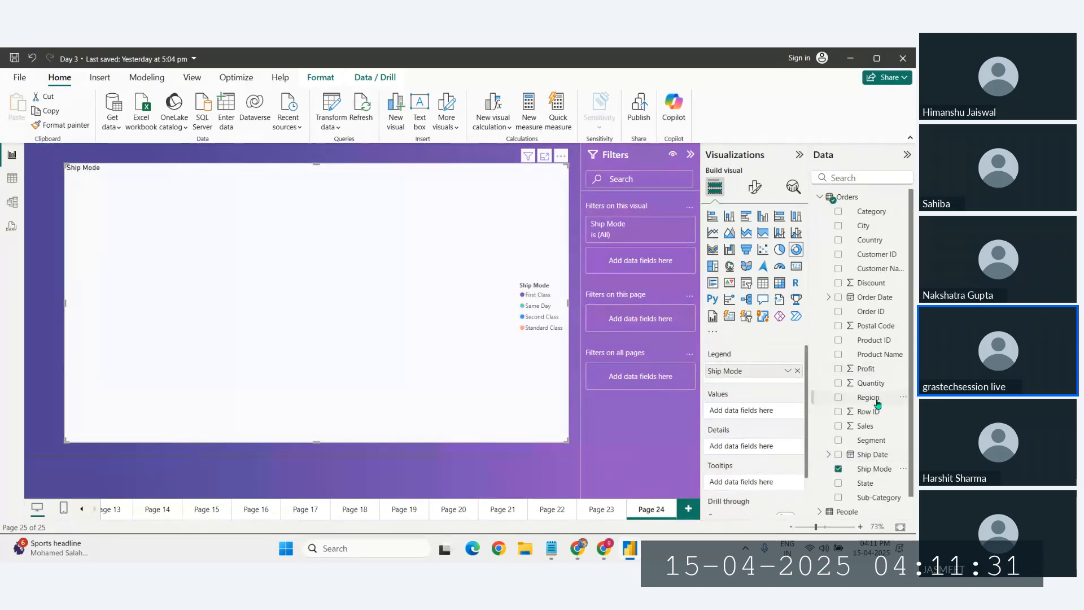
drag(870, 427, 752, 412)
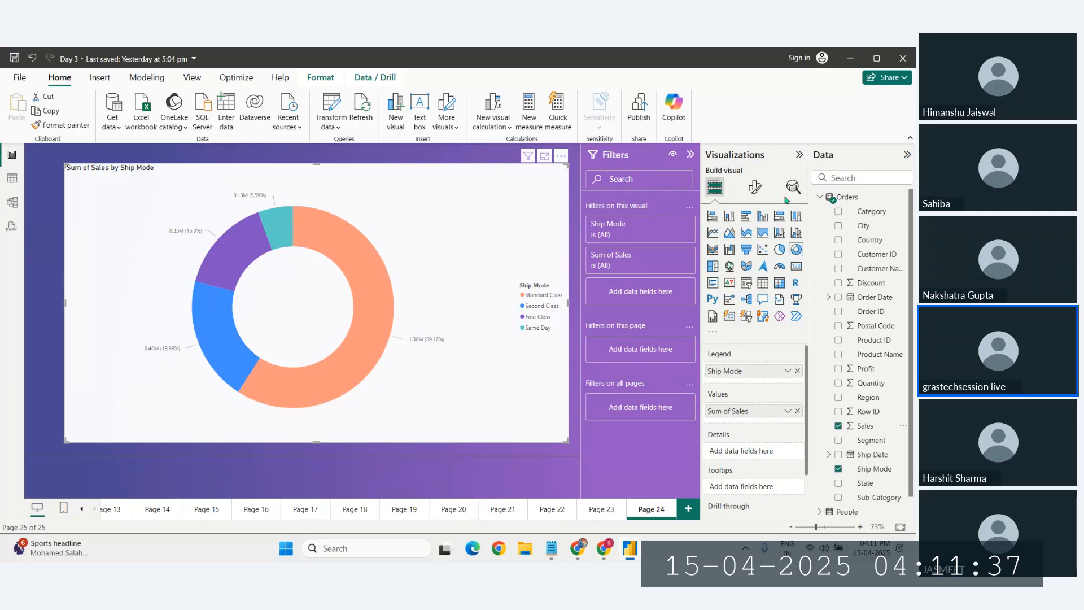
Set the font size of the donut chart's detail label values to 20
click(755, 188)
click(731, 317)
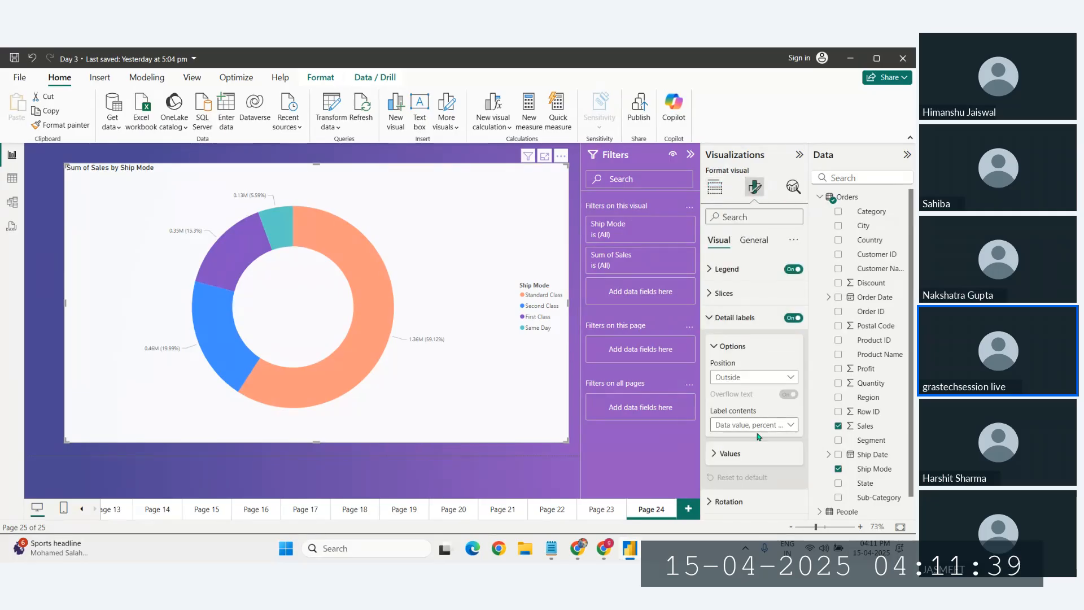
click(726, 453)
scroll(757, 429, down, 2)
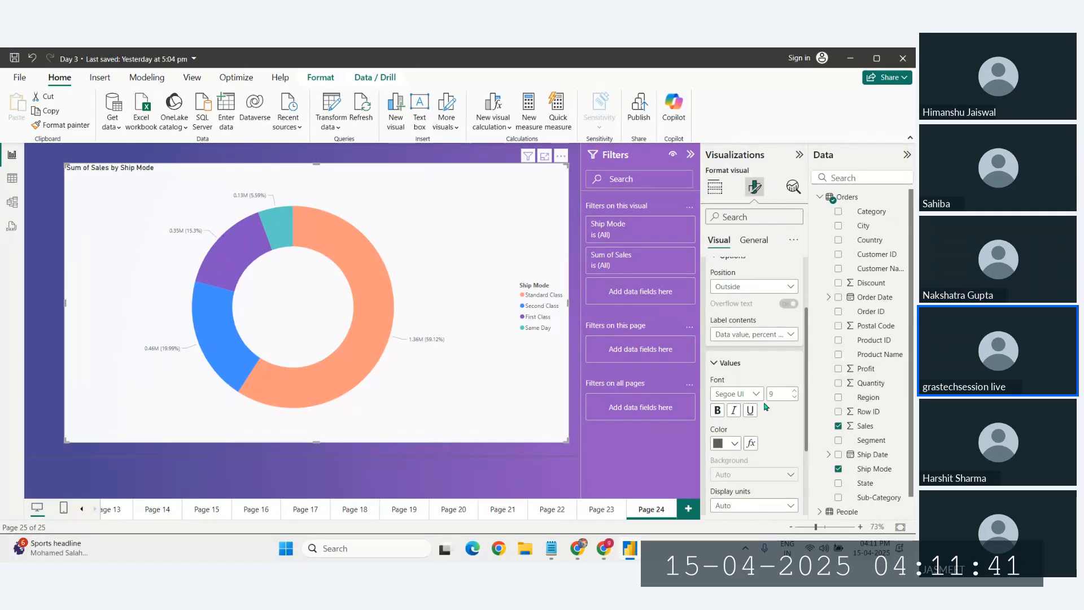
text(20)
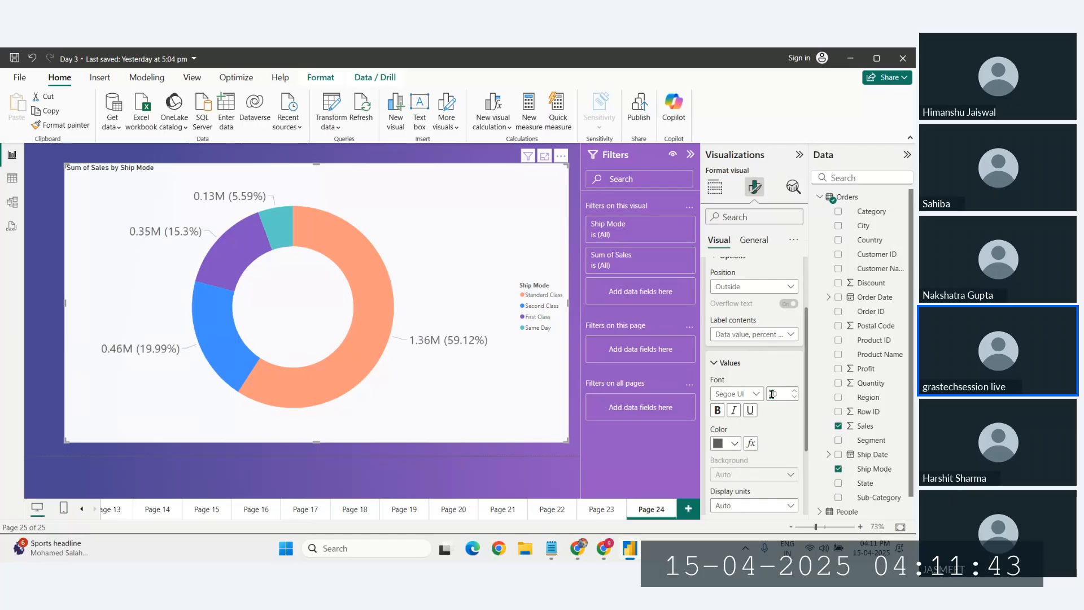
Shift the donut chart slightly down the page and add Region as its details field
click(714, 186)
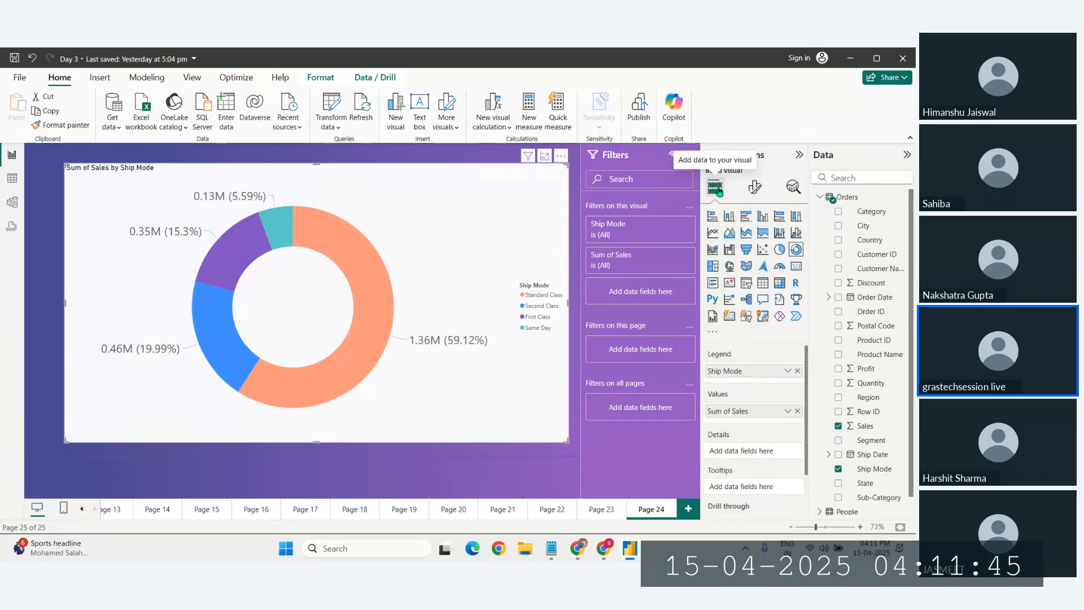
drag(501, 302, 500, 315)
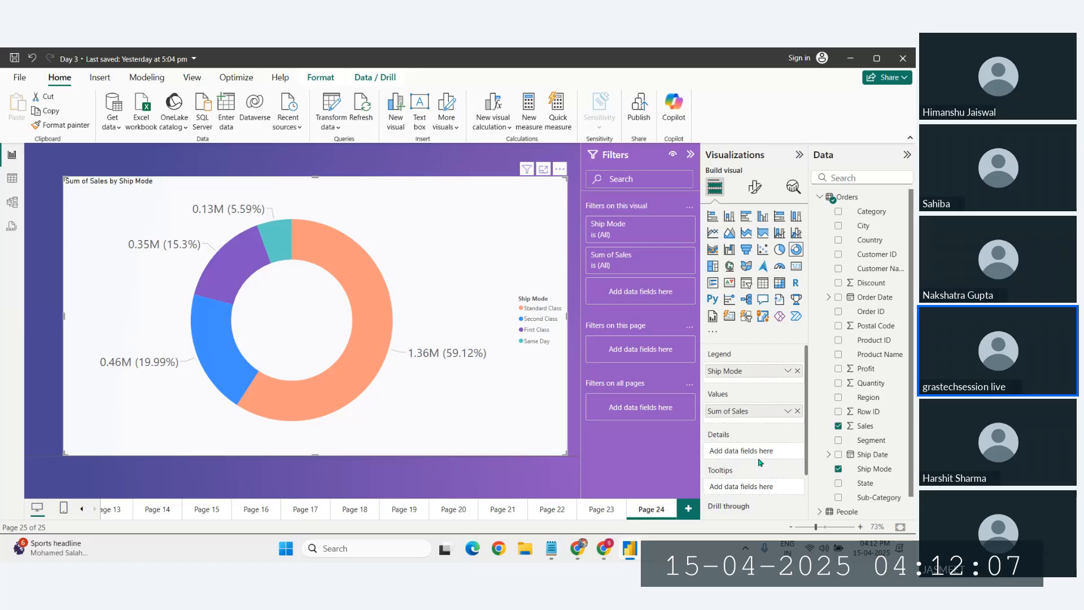
drag(869, 398, 752, 449)
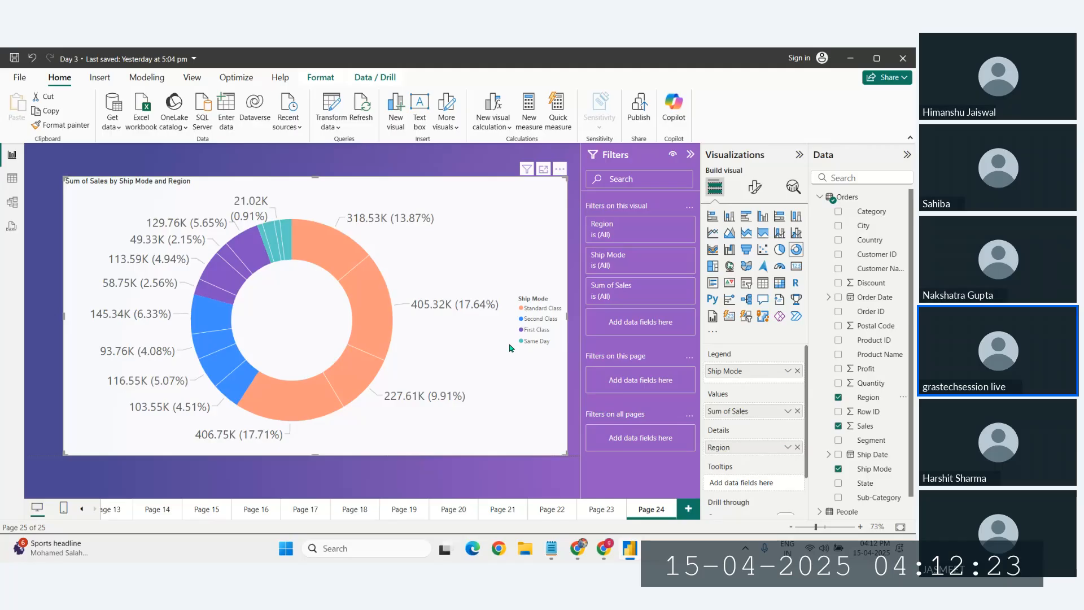
mouse_move(379, 309)
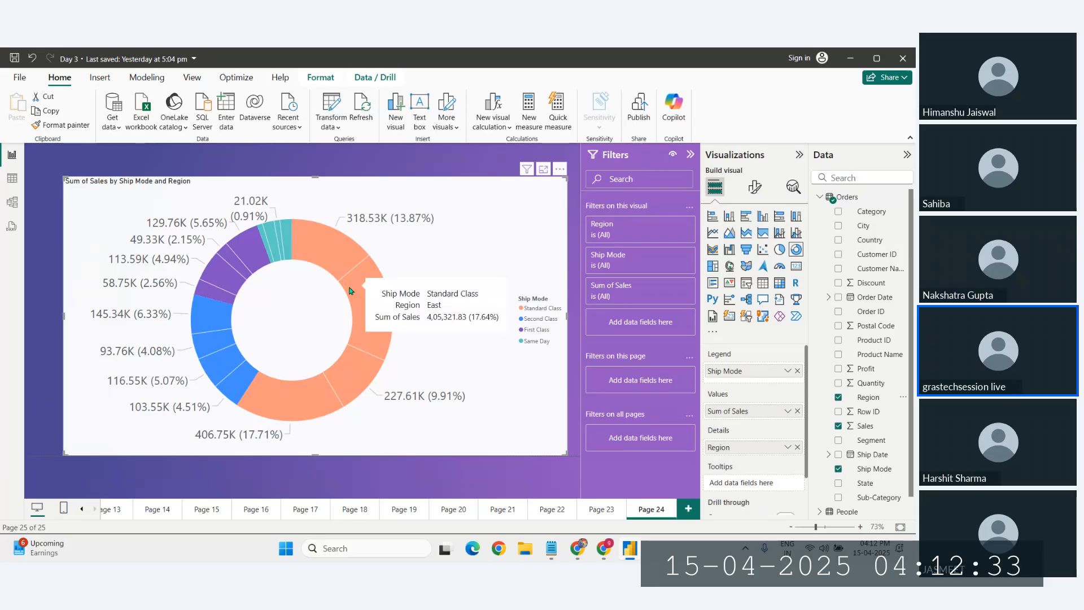
mouse_move(164, 302)
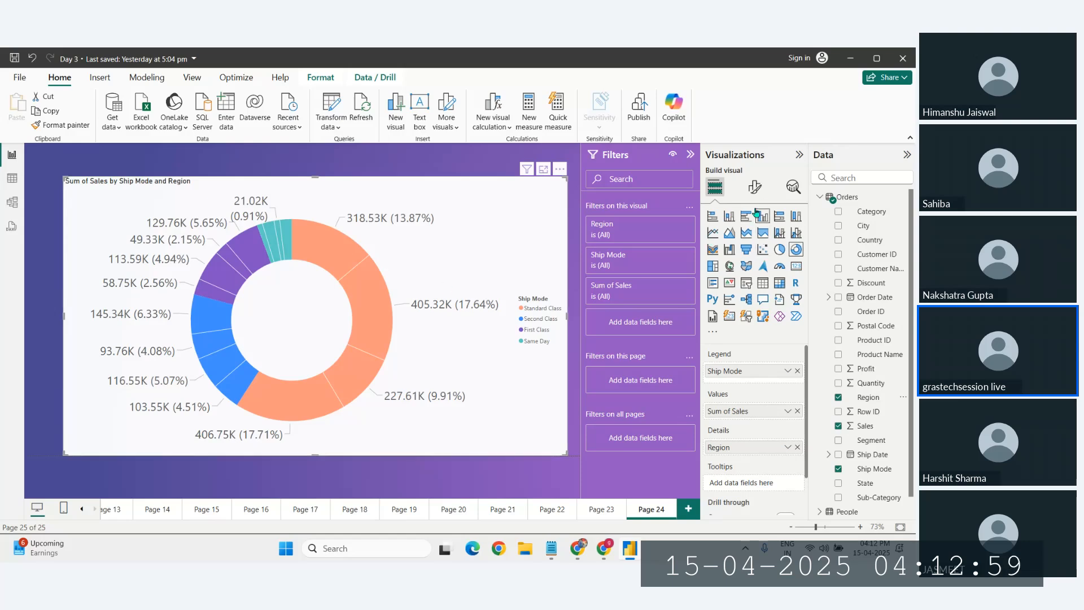
Set the inner radius of the donut chart's slices to 90 %
click(757, 191)
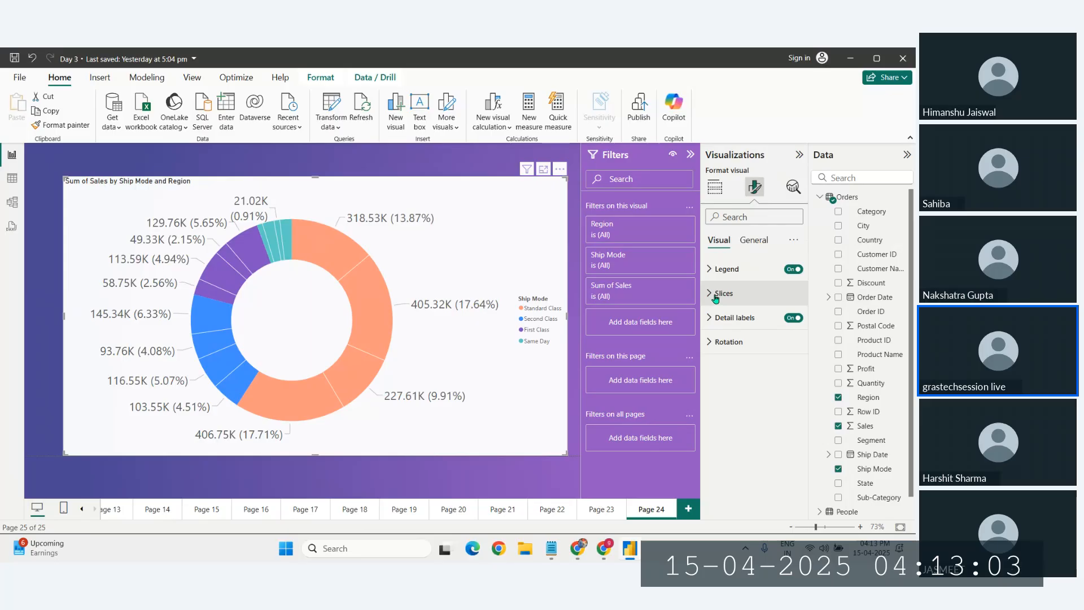
click(716, 294)
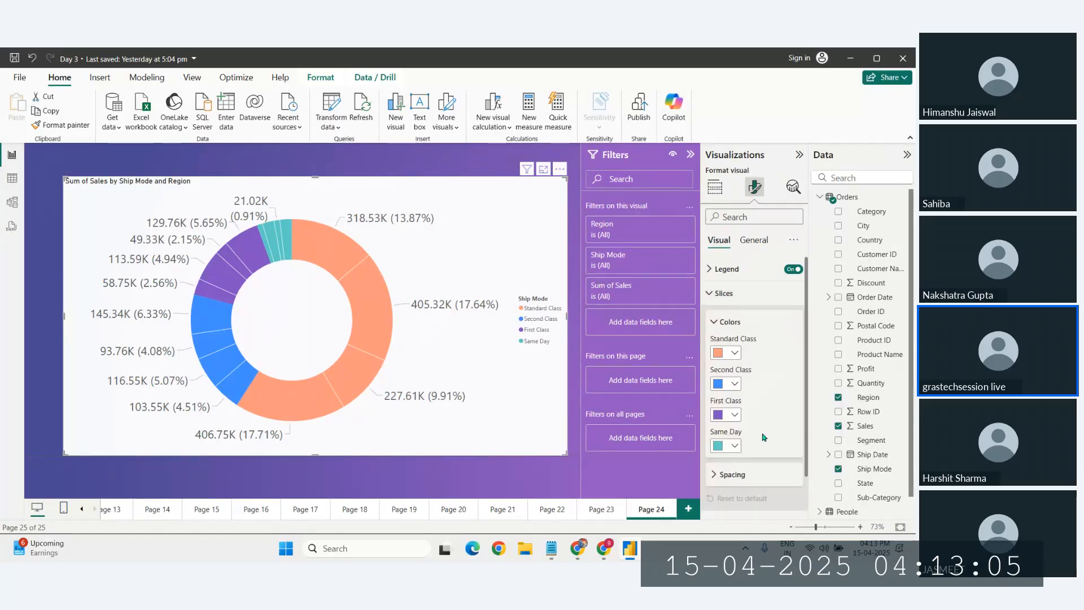
scroll(764, 437, down, 2)
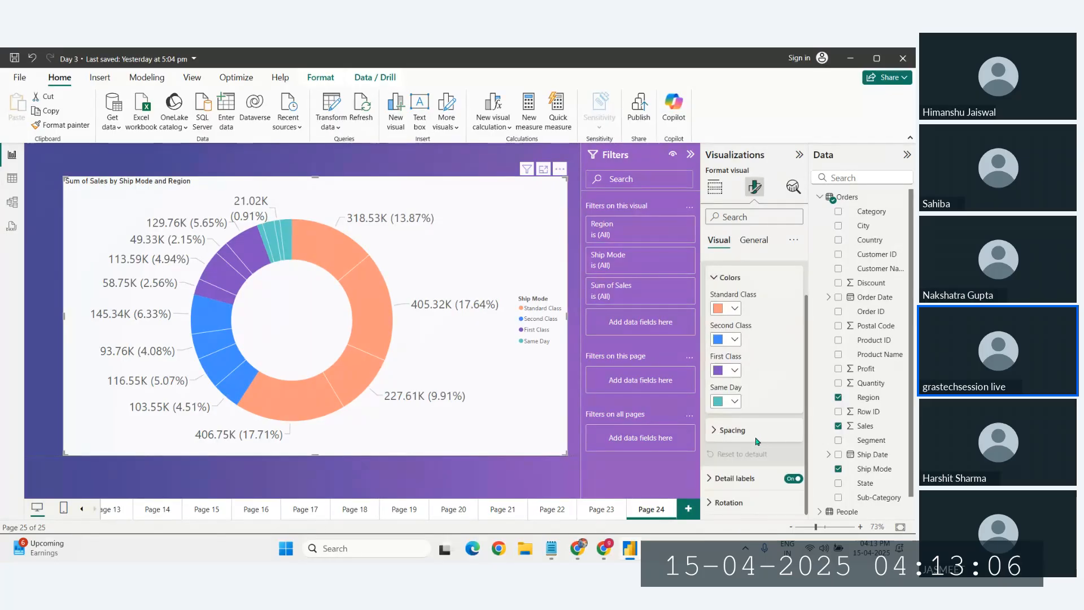
click(719, 432)
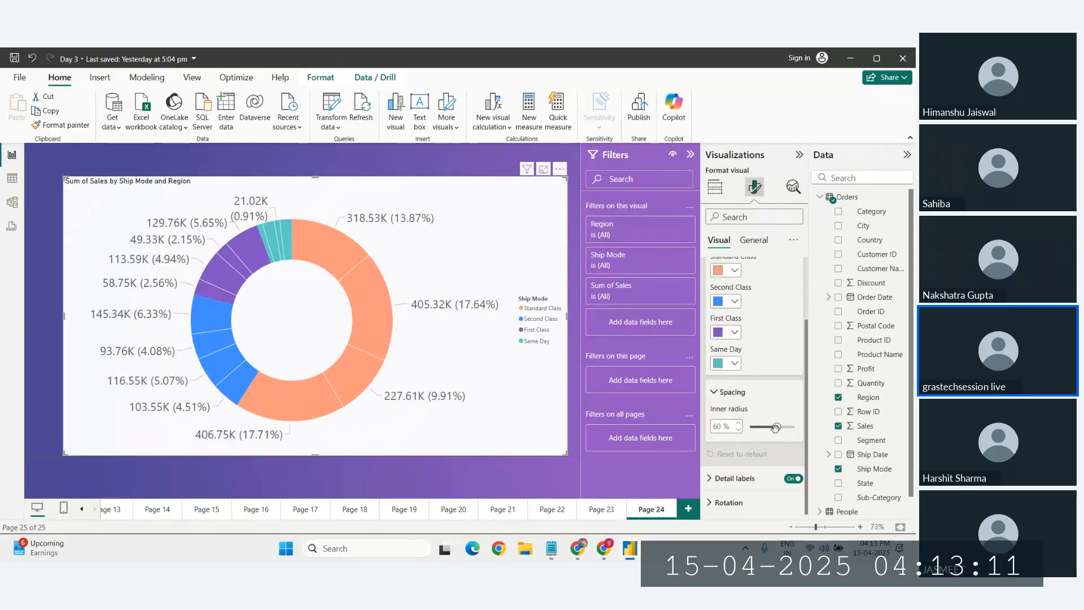
mouse_move(775, 427)
mouse_down()
mouse_move(751, 427)
mouse_move(790, 427)
mouse_up()
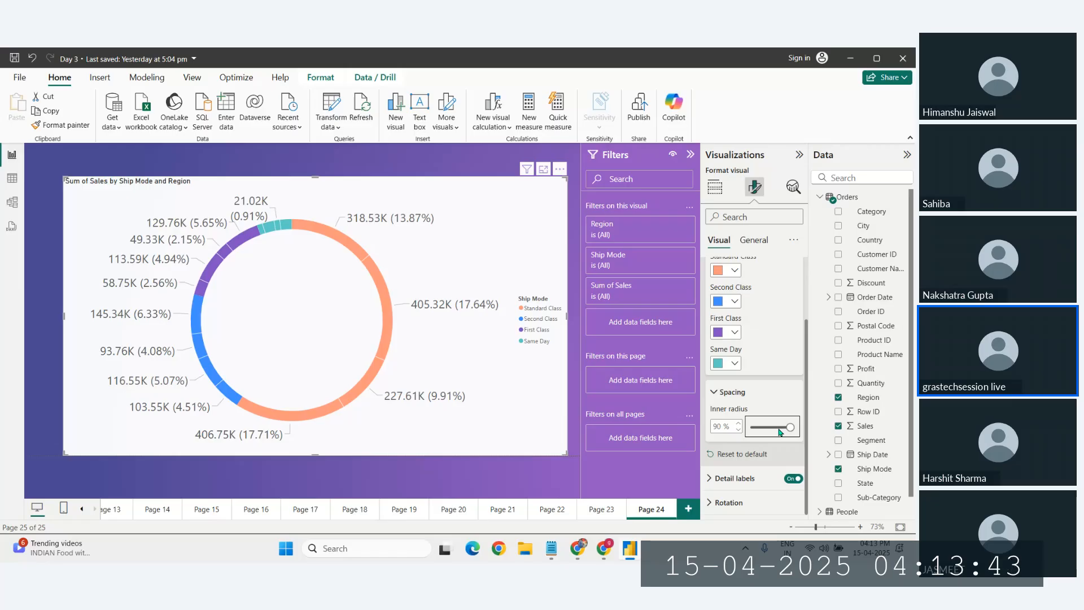
Set the donut chart's detail label contents to Percent of total, with the detail labels turned on
click(793, 478)
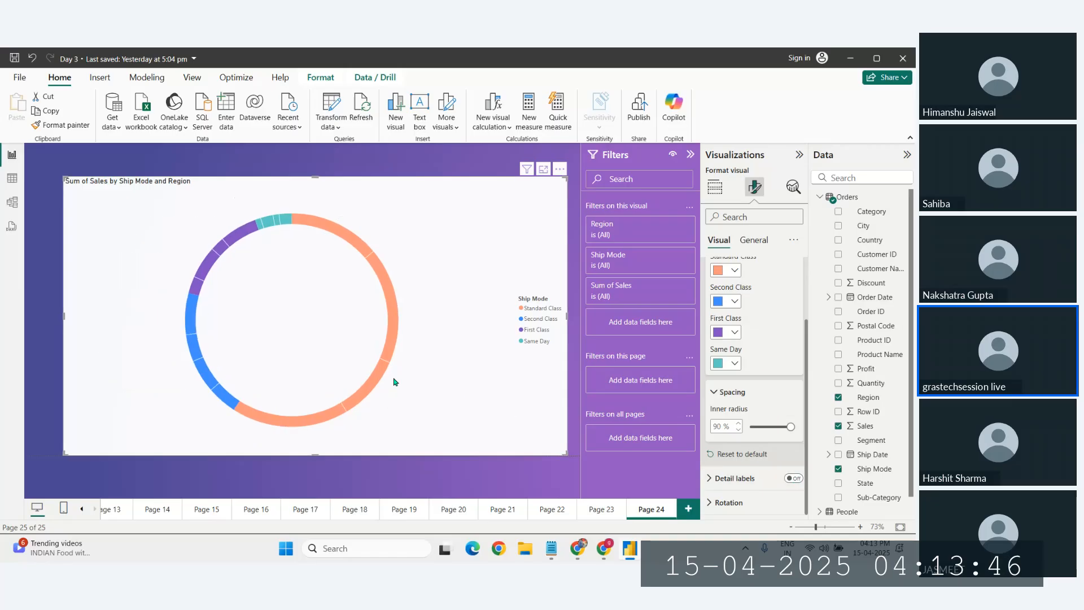
click(793, 478)
click(737, 484)
scroll(746, 488, down, 3)
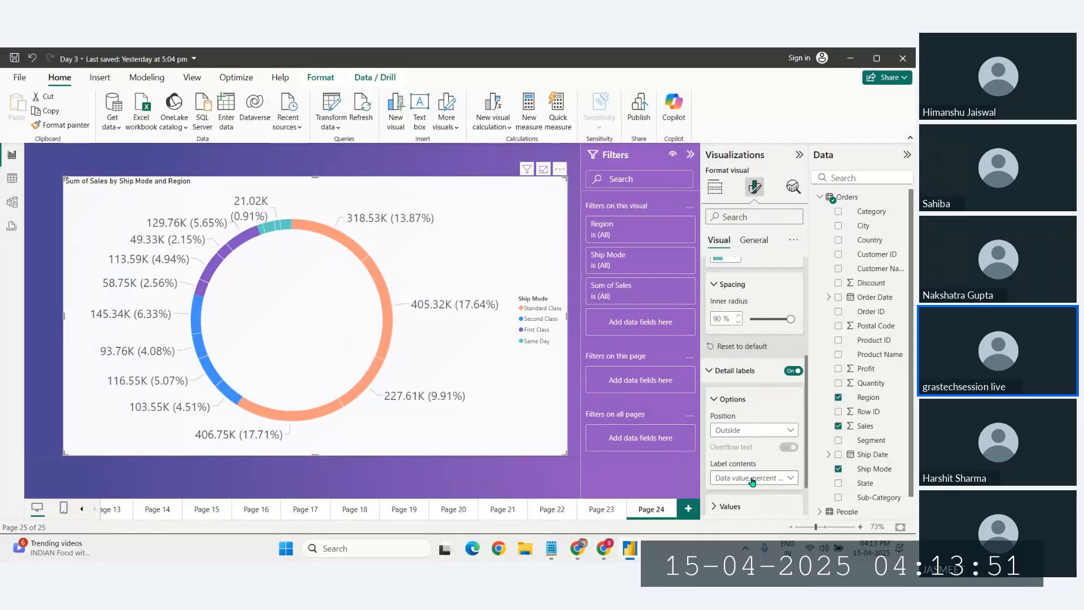
click(752, 480)
click(752, 408)
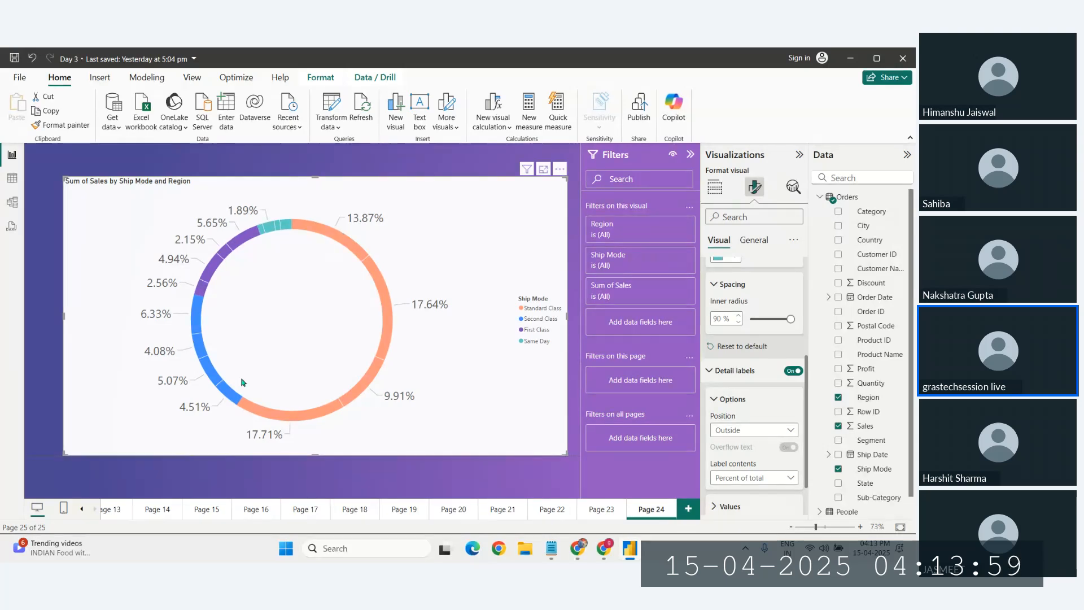
Save the report and add another blank report page
click(715, 188)
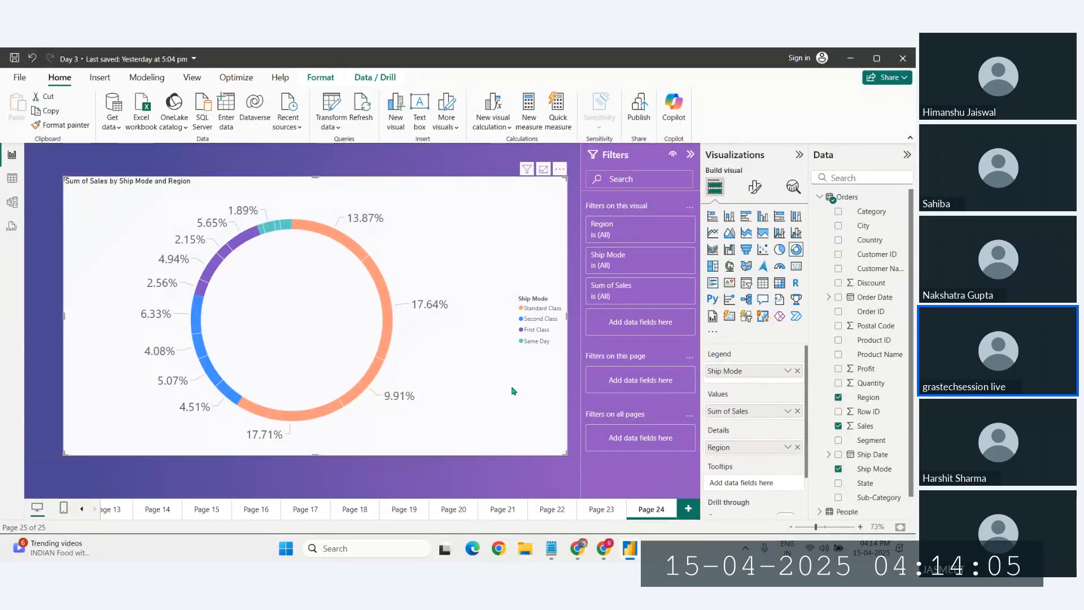
key(ctrl+s)
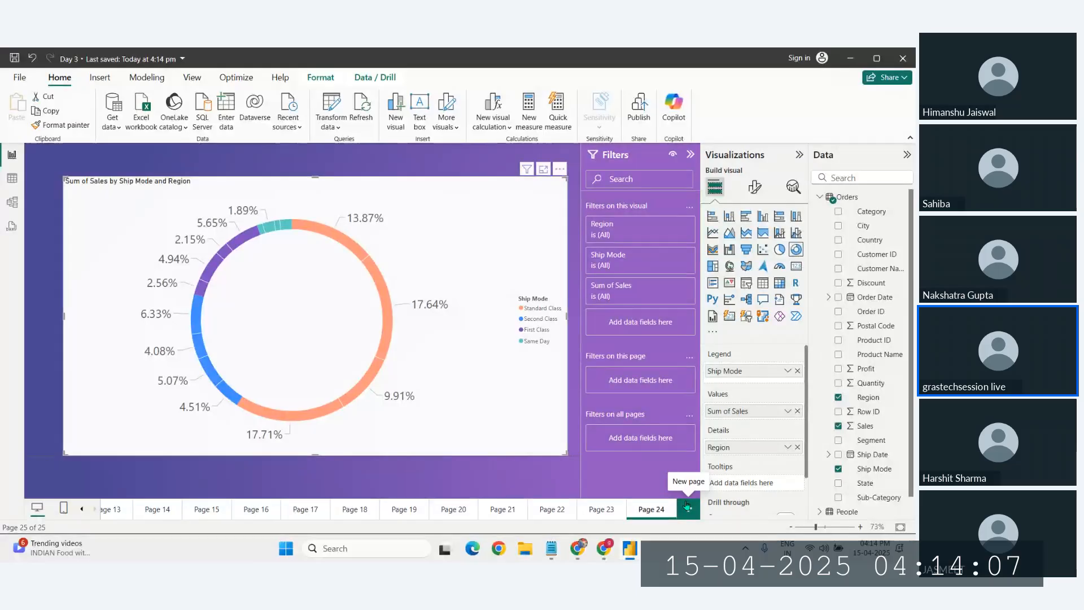
click(687, 507)
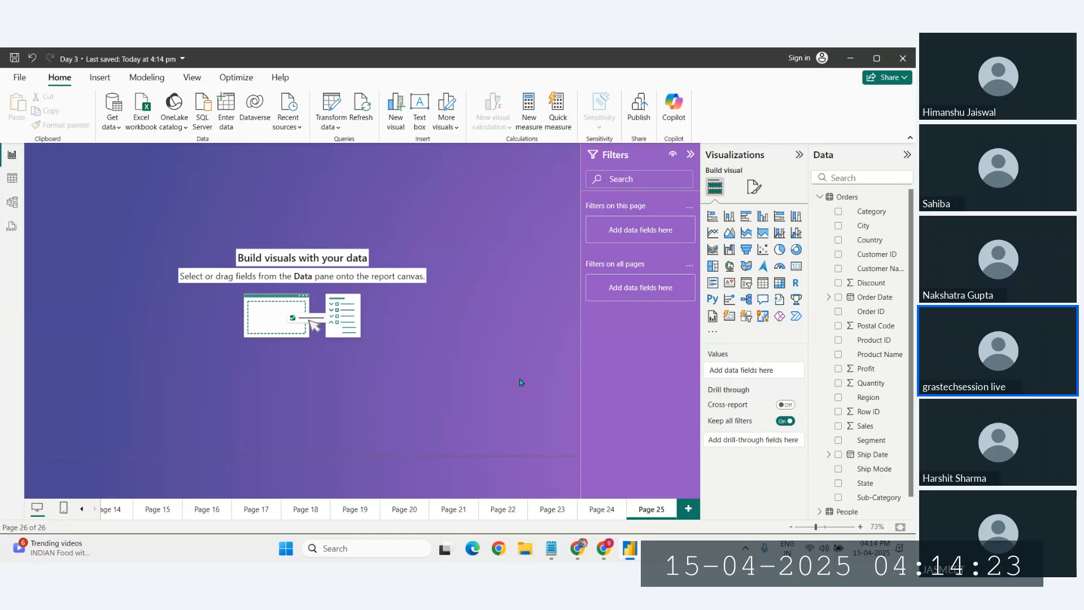
Check the open Chrome windows, including the Zoho Meeting session, and return to the blank Power BI page
mouse_move(576, 555)
click(541, 492)
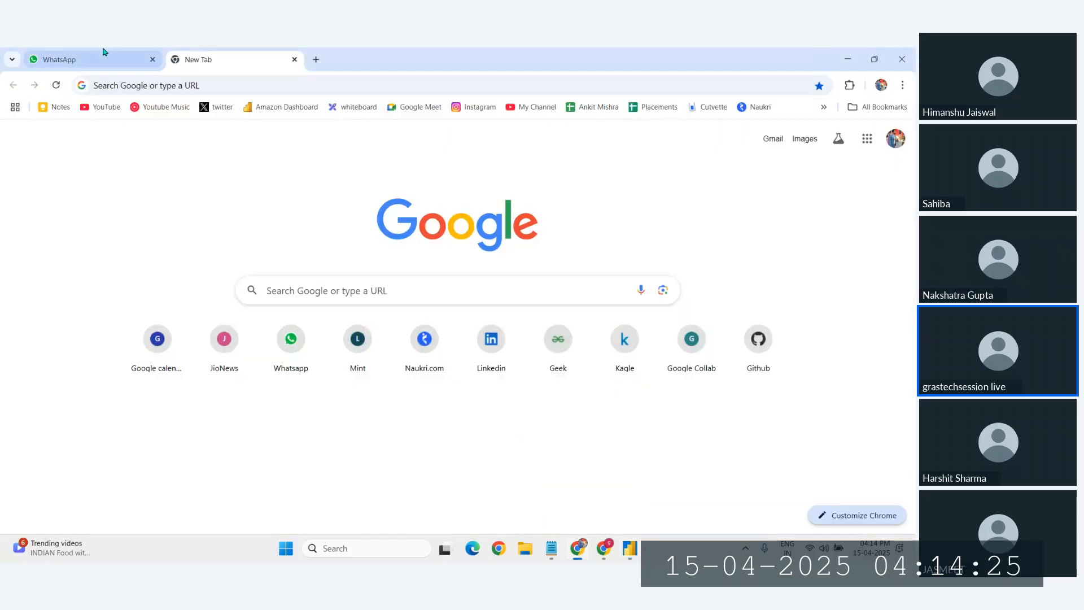
mouse_move(604, 551)
click(556, 480)
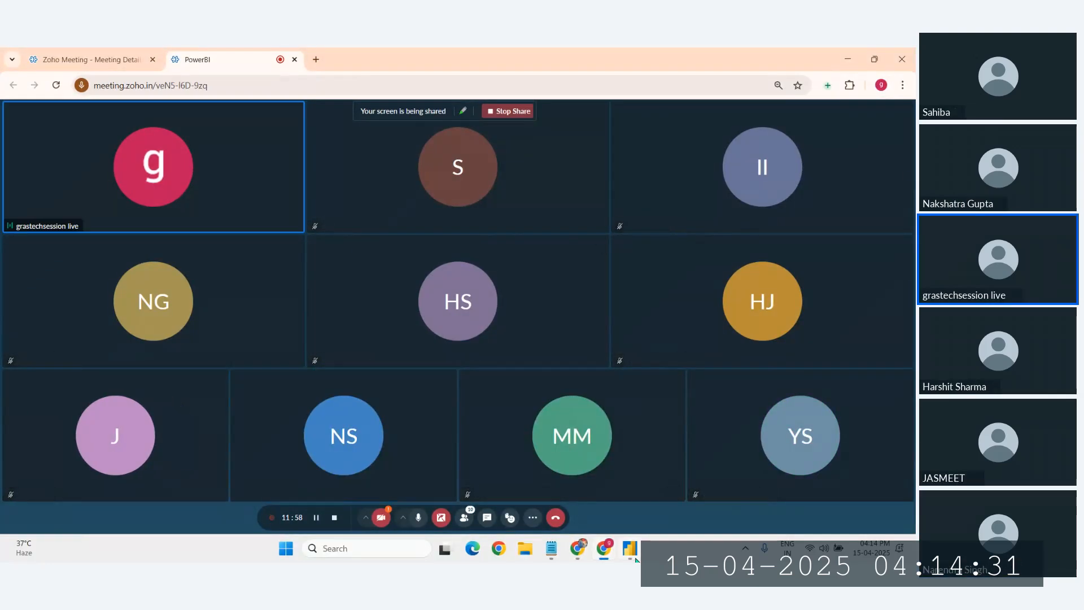
mouse_move(629, 549)
click(684, 504)
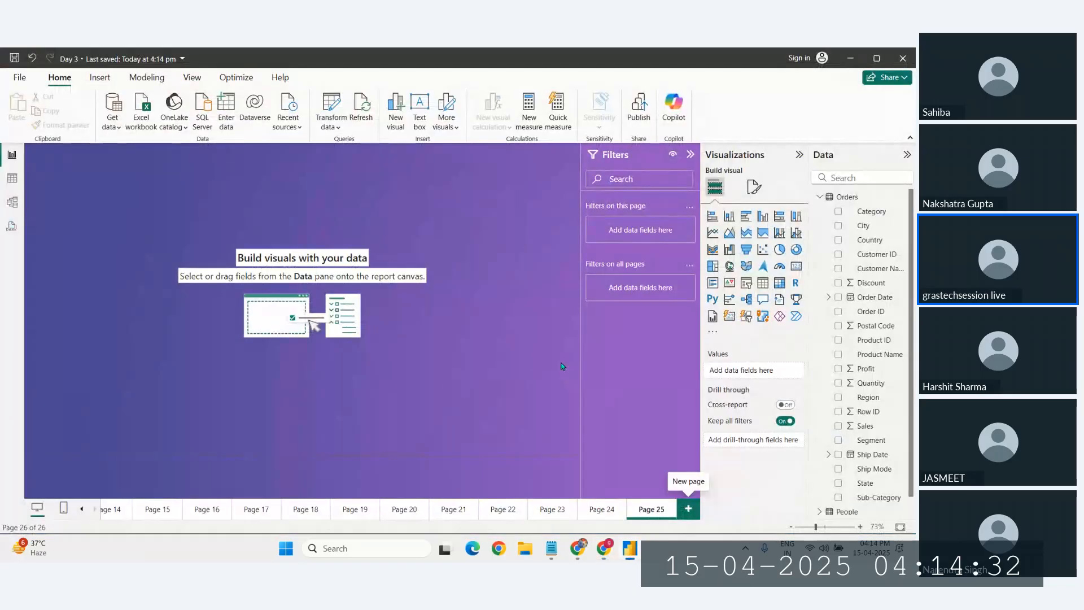
Insert a treemap with Sub-Category as category and Sales as values, enlarged to fill most of the page
click(712, 265)
drag(150, 278, 552, 421)
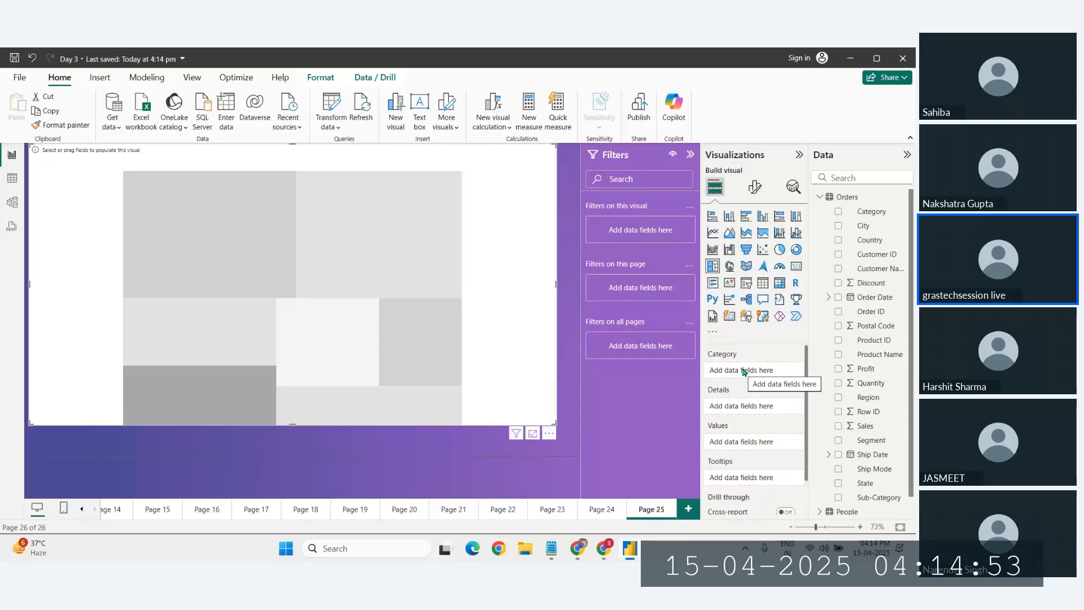
scroll(880, 490, down, 1)
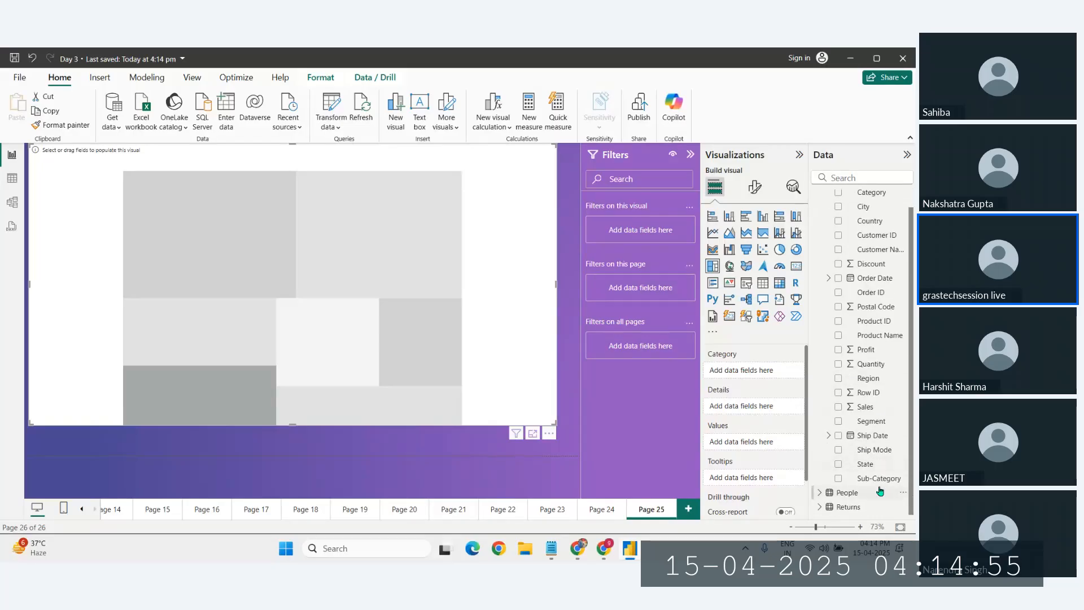
drag(879, 479, 745, 380)
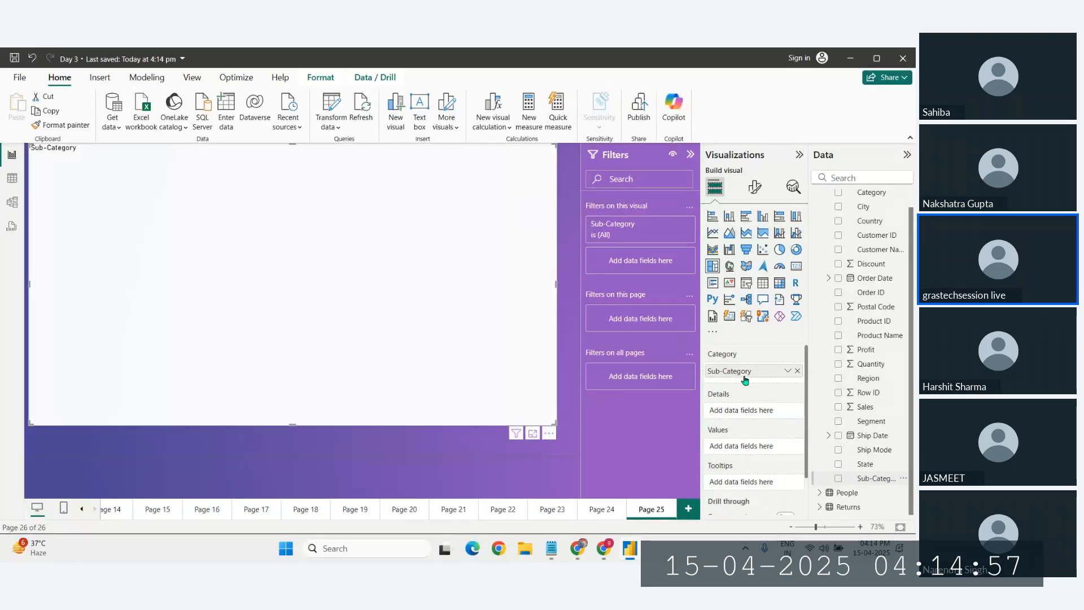
drag(858, 405, 741, 447)
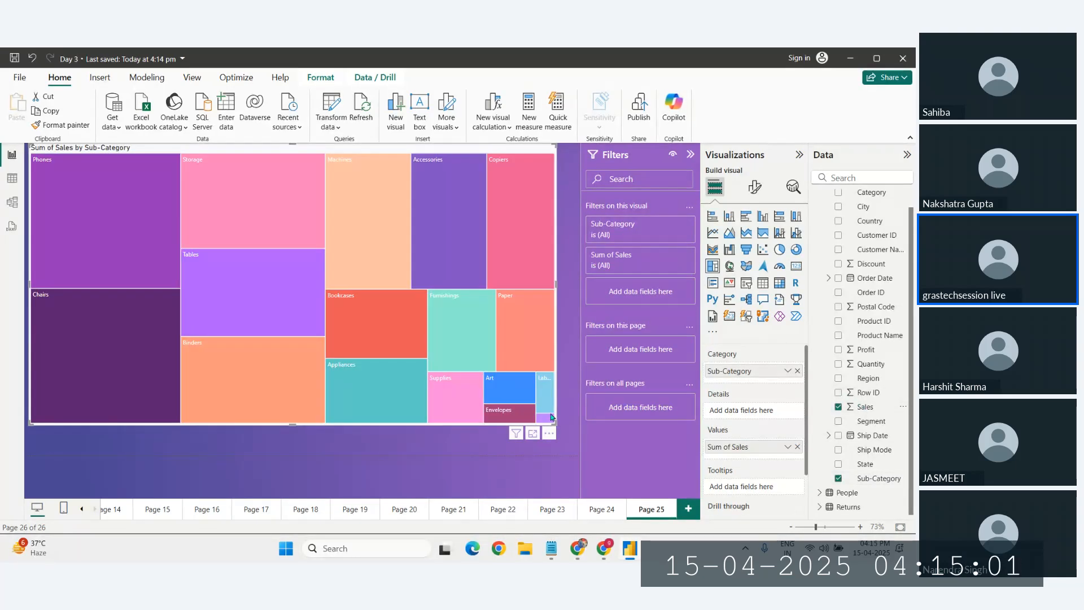
drag(552, 417, 569, 439)
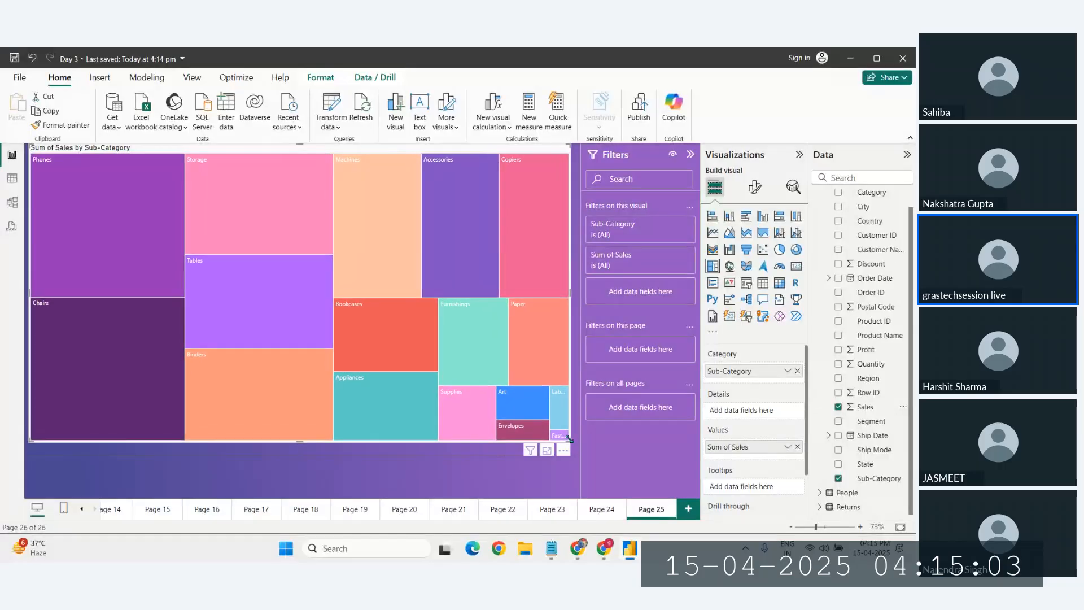
Turn on the Sub-Category treemap's data labels and set their font size to 20
mouse_move(378, 341)
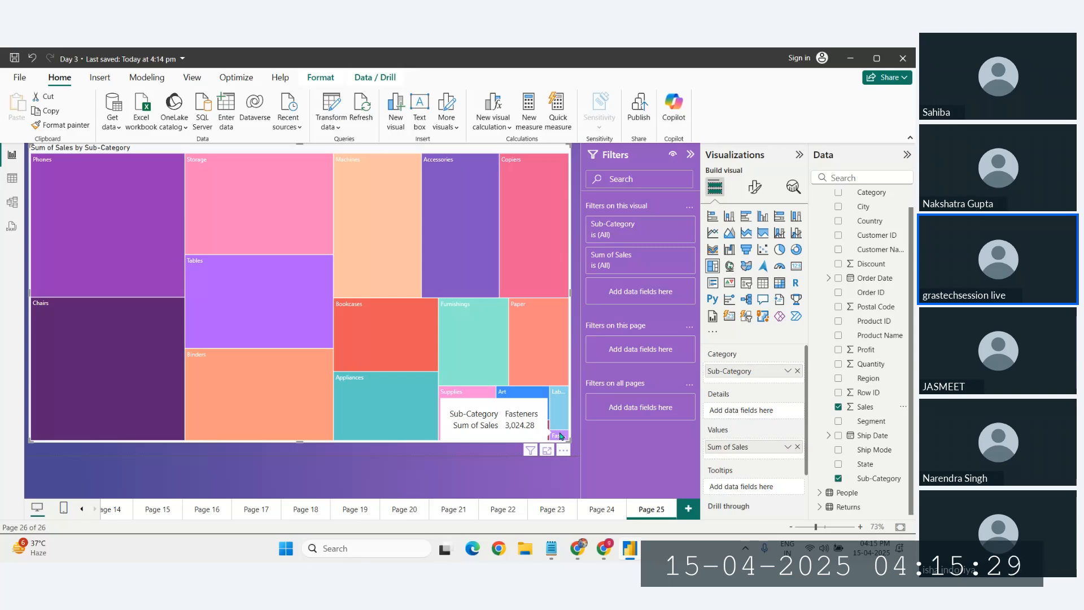
click(755, 188)
click(793, 342)
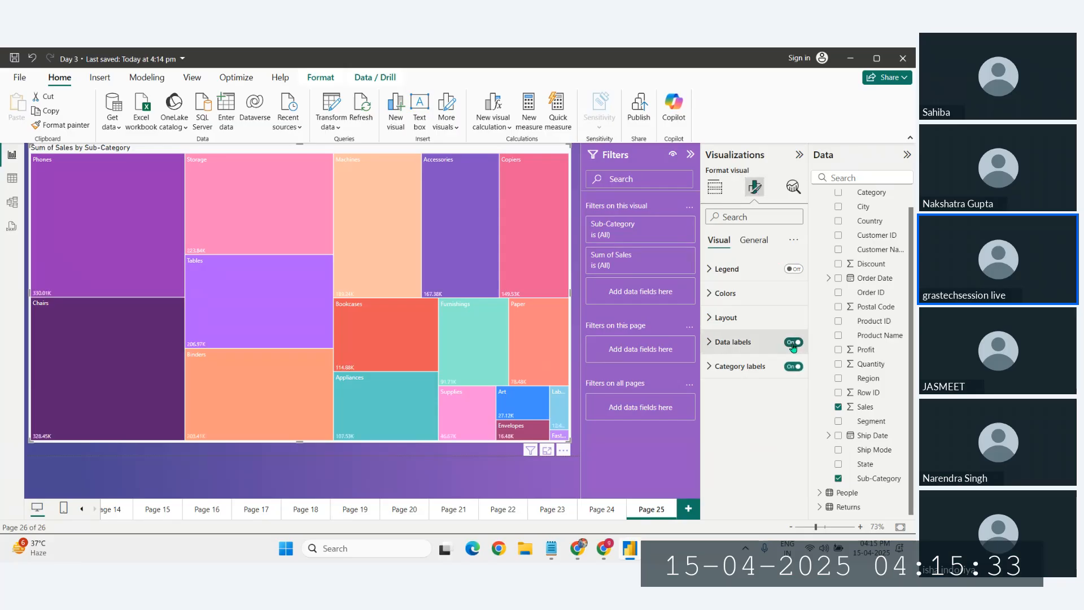
click(730, 342)
double_click(778, 402)
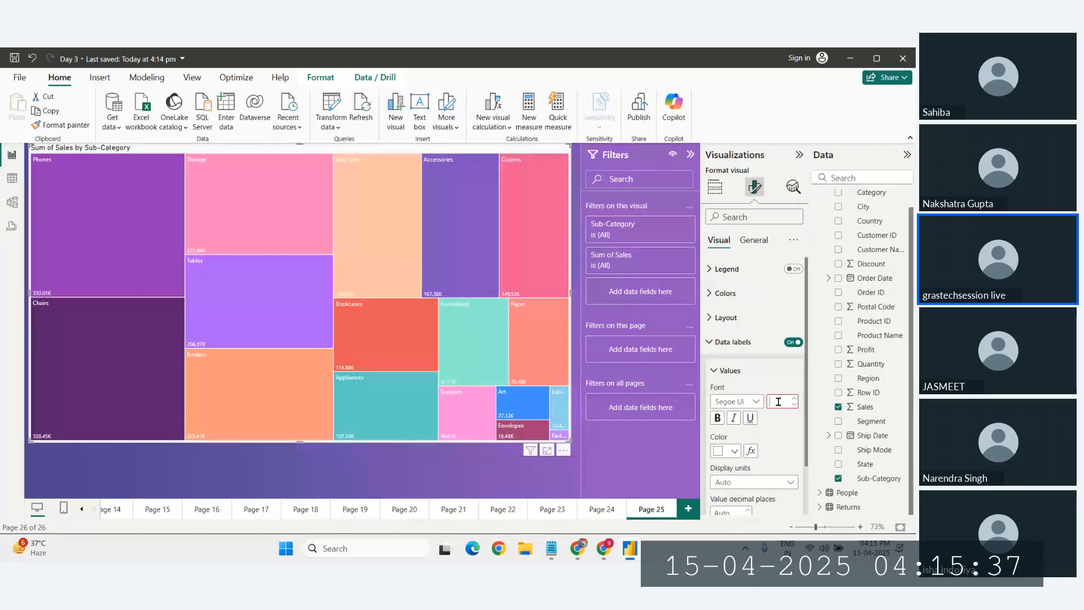
text(20)
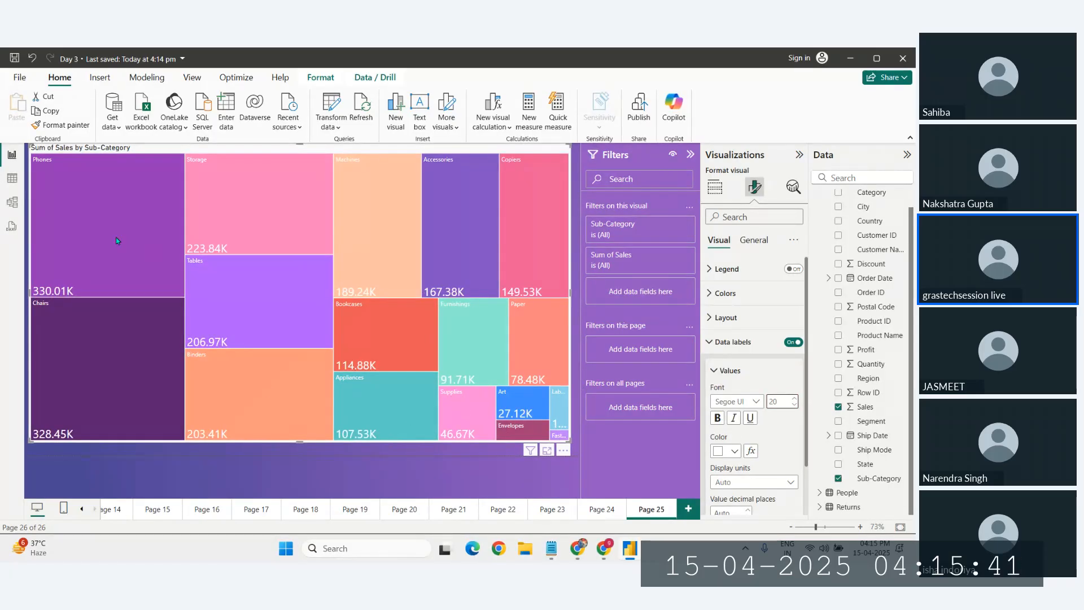
mouse_move(113, 235)
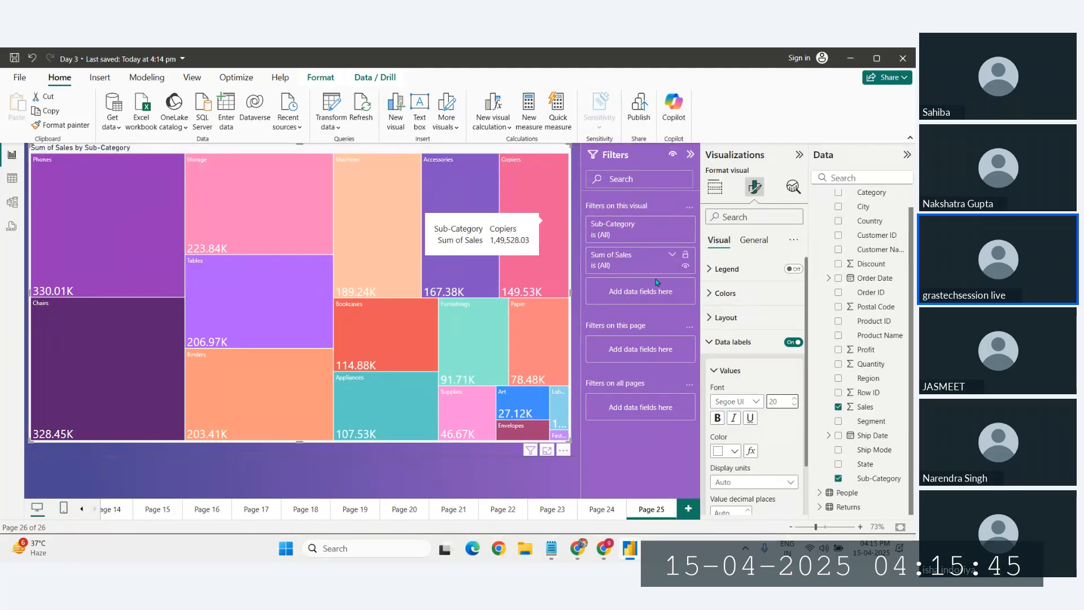
Add a new report page and insert an empty treemap, enlarged to fill most of the page
click(715, 186)
click(689, 509)
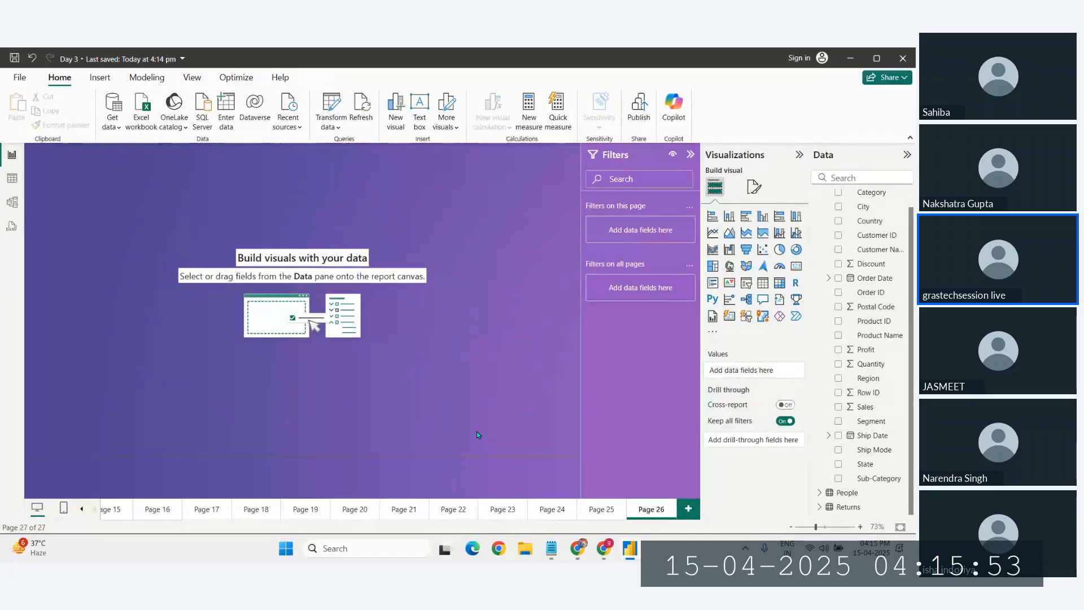
click(712, 266)
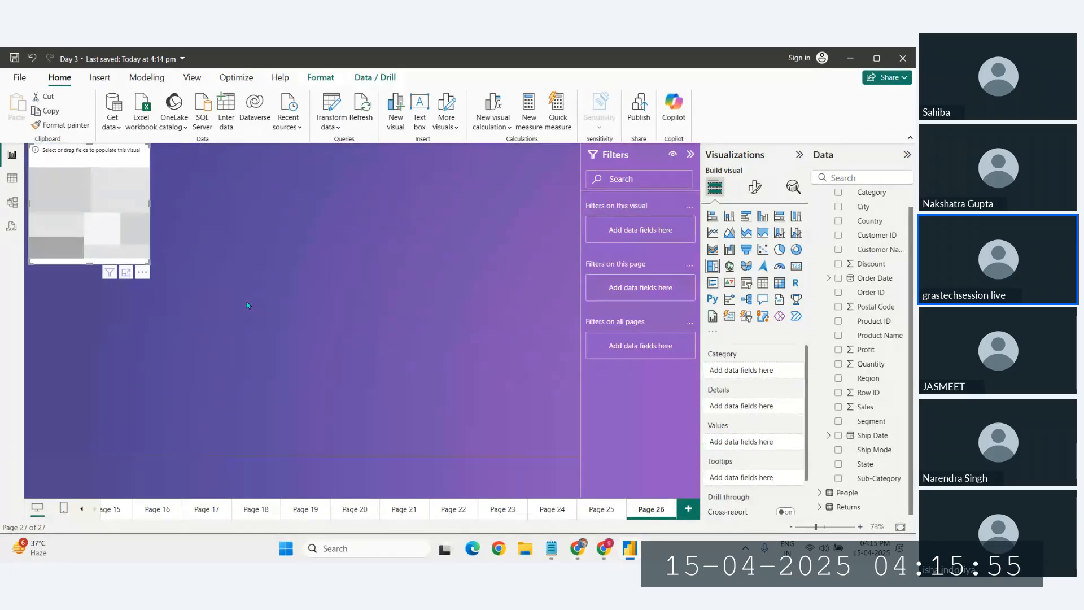
drag(149, 263, 570, 434)
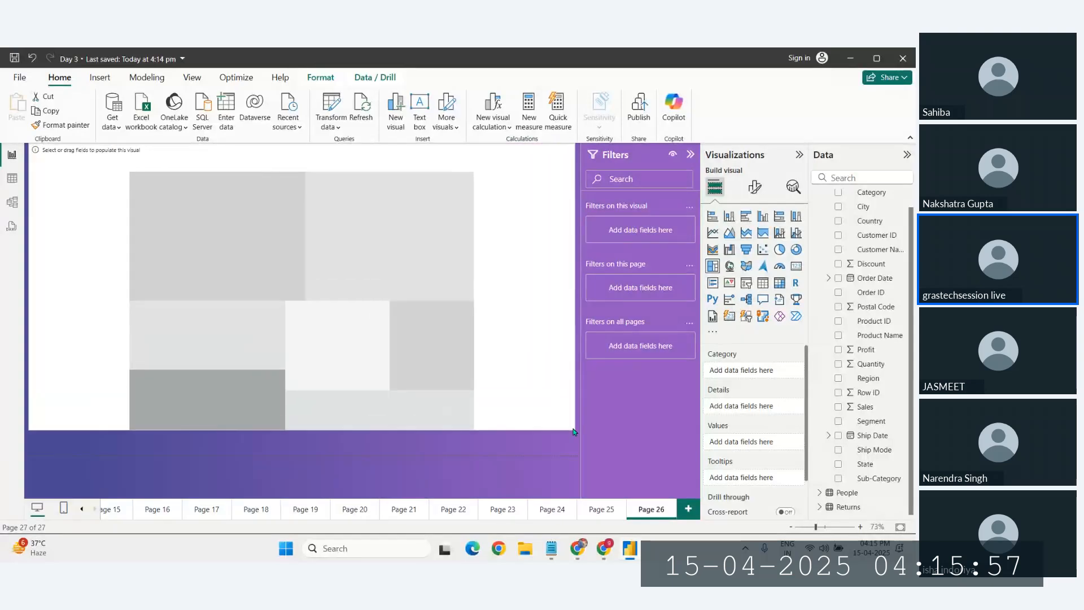
drag(452, 356, 452, 365)
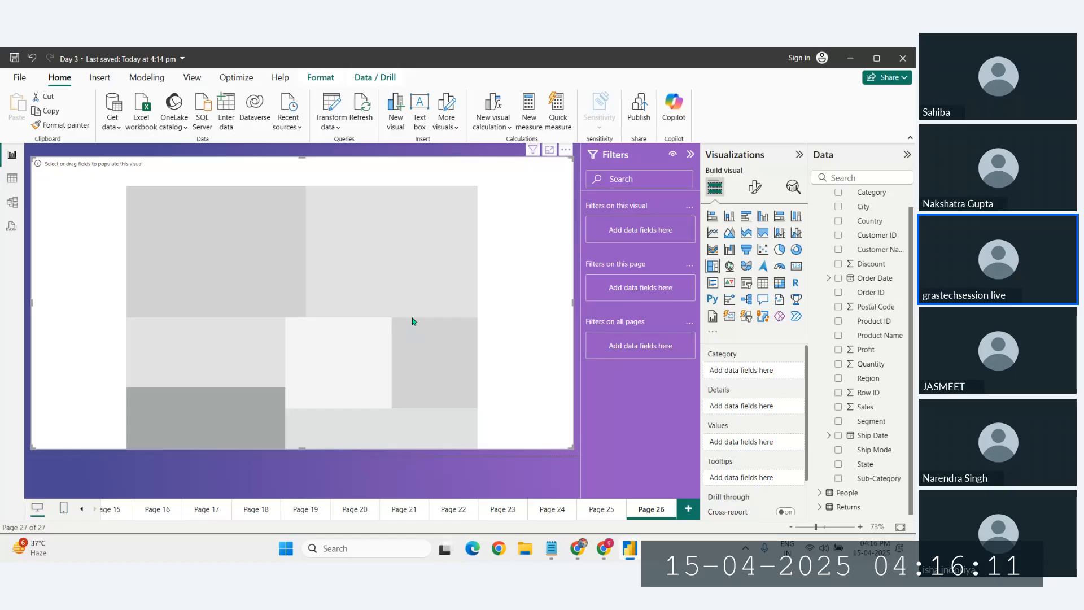
drag(414, 320, 414, 330)
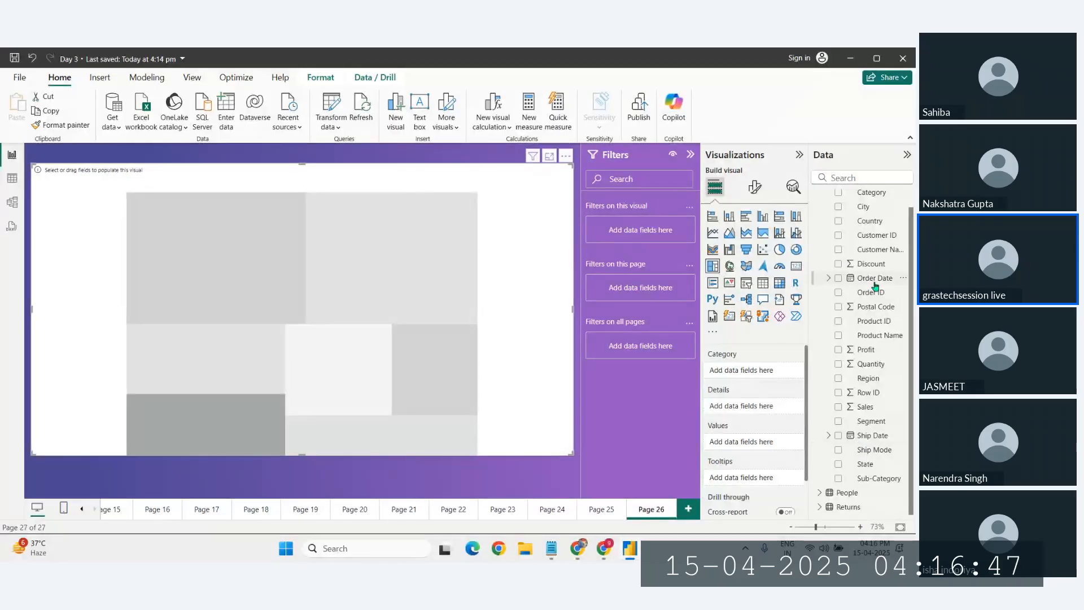
Assign Category as the new treemap's category, Sales as its values and Sub-Category as its details
scroll(875, 285, up, 2)
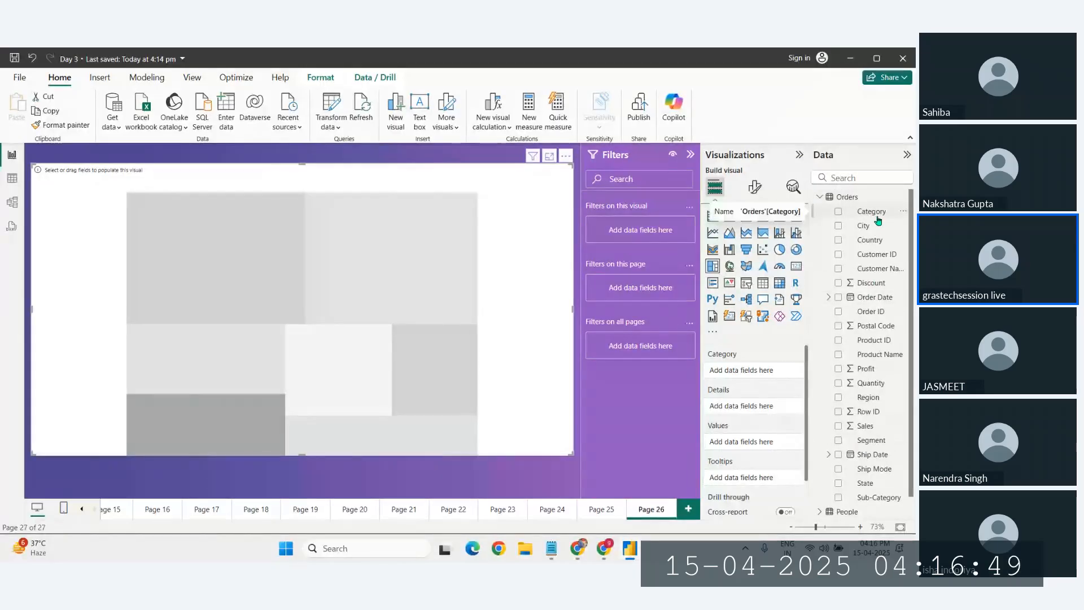
drag(879, 220, 762, 372)
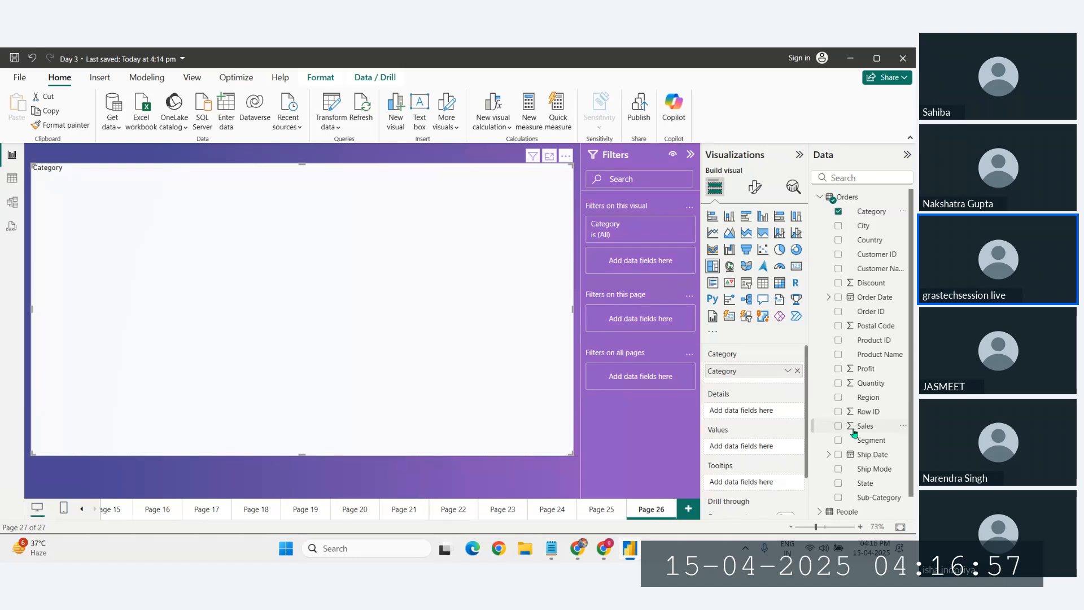
drag(870, 426, 751, 446)
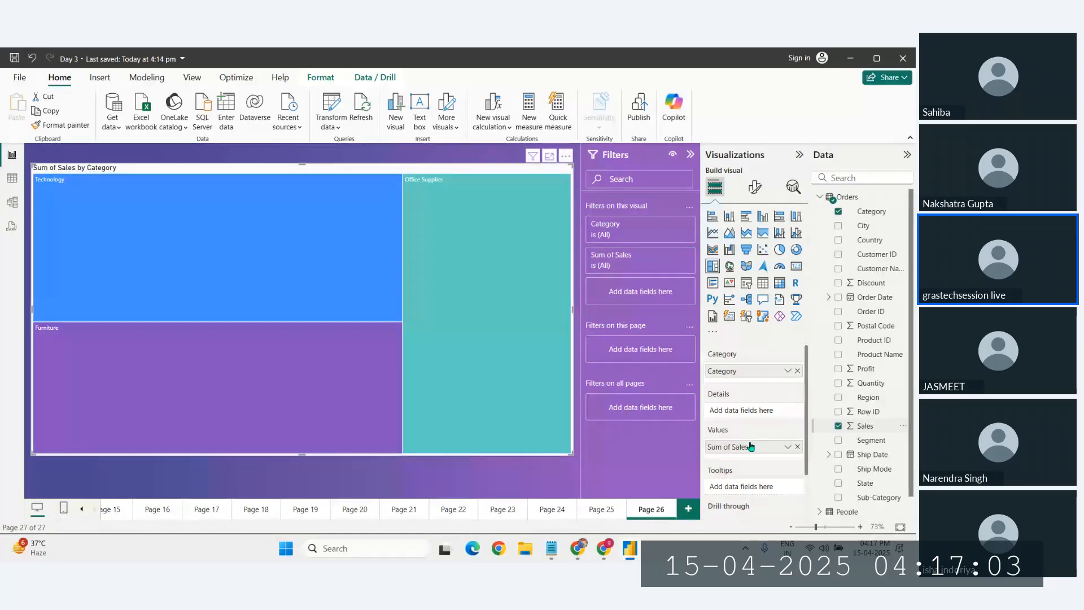
drag(876, 500, 750, 412)
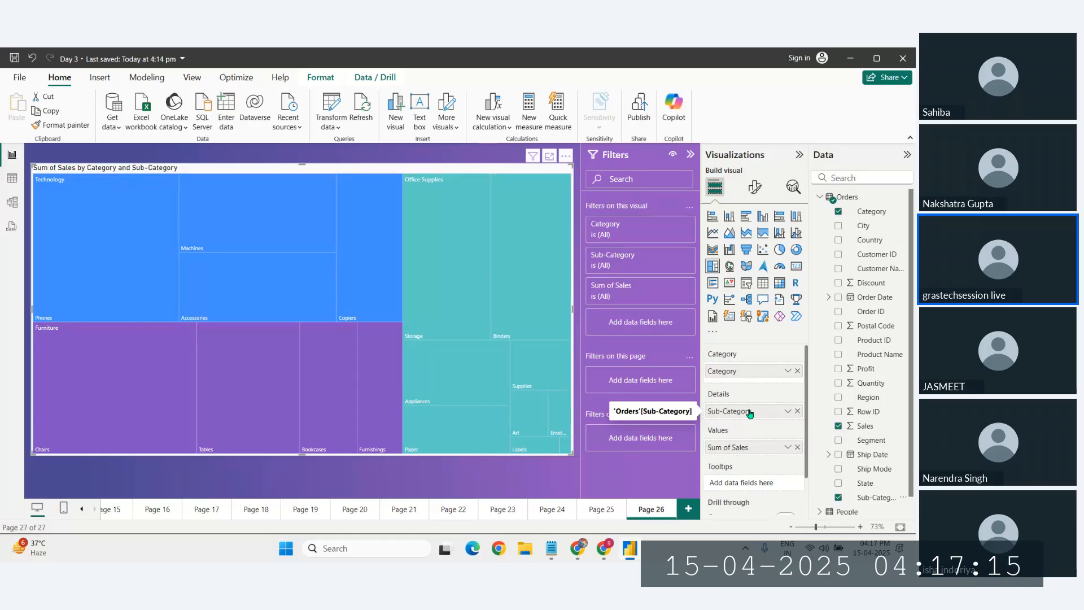
Turn on data labels for the Category and Sub-Category treemap and return to its field assignments
click(754, 187)
click(793, 343)
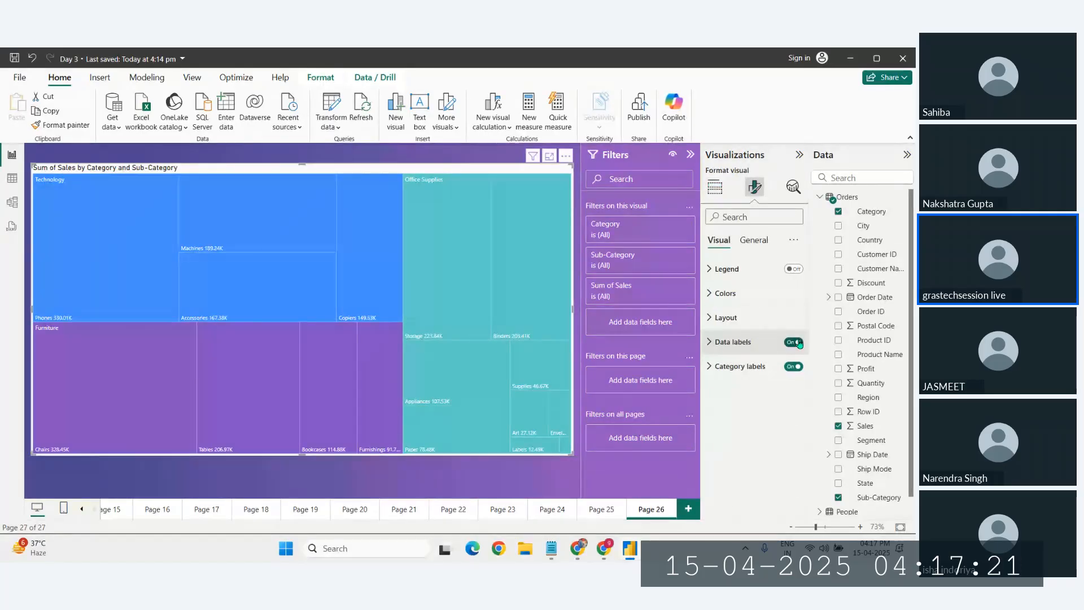
click(718, 191)
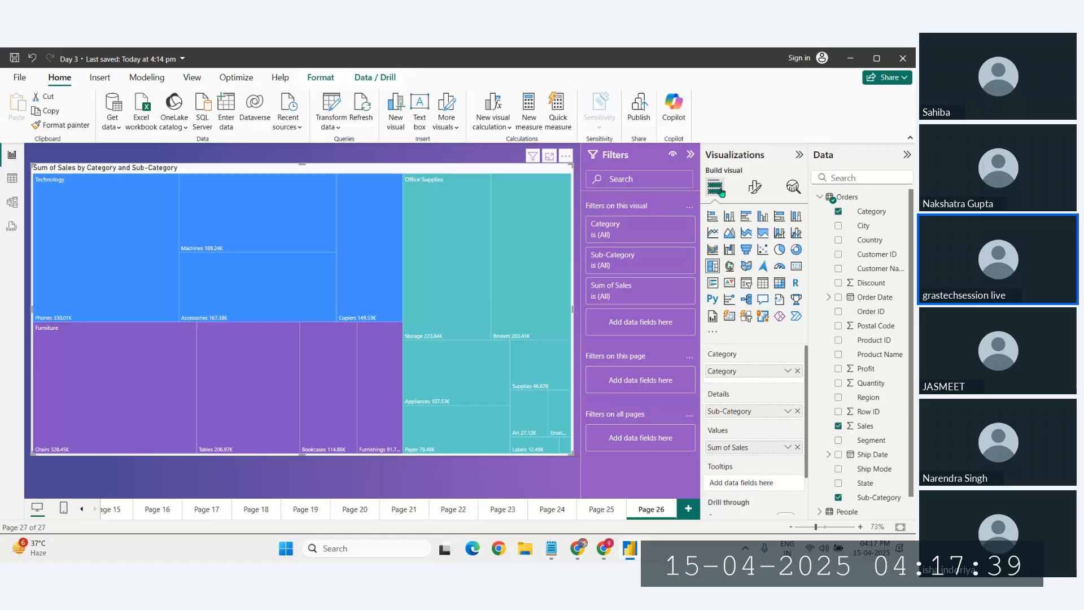
Remove Sub-Category from the treemap's details and add it back
click(797, 411)
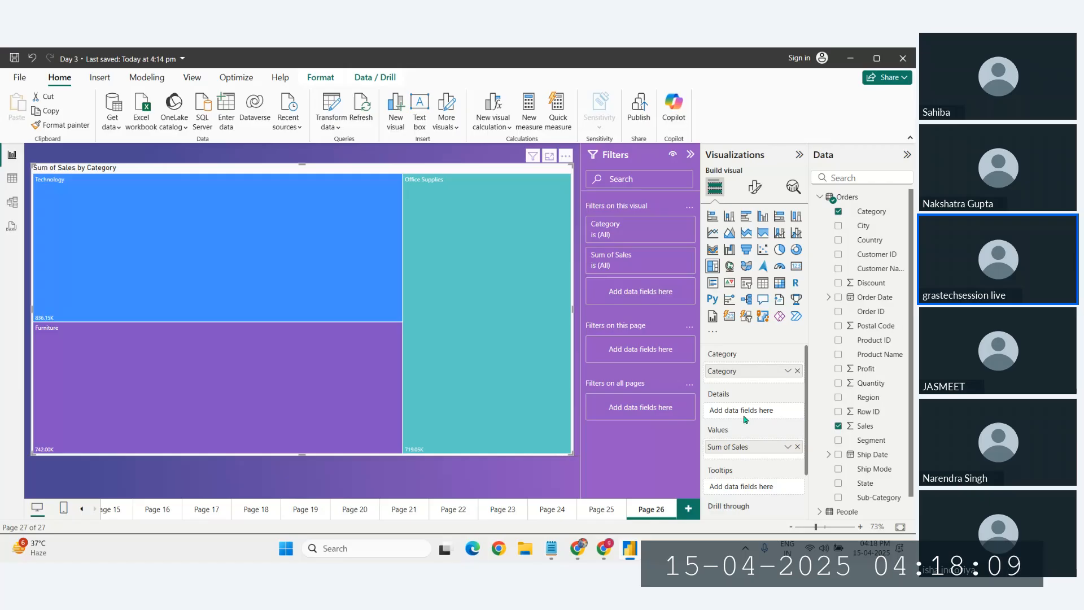
drag(879, 497, 760, 412)
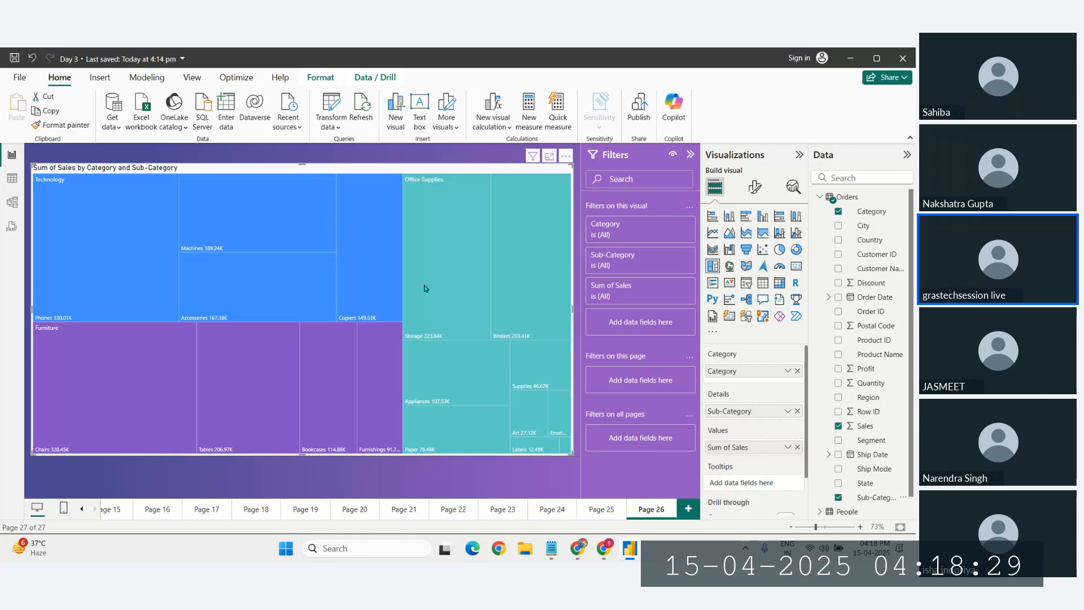
mouse_move(432, 273)
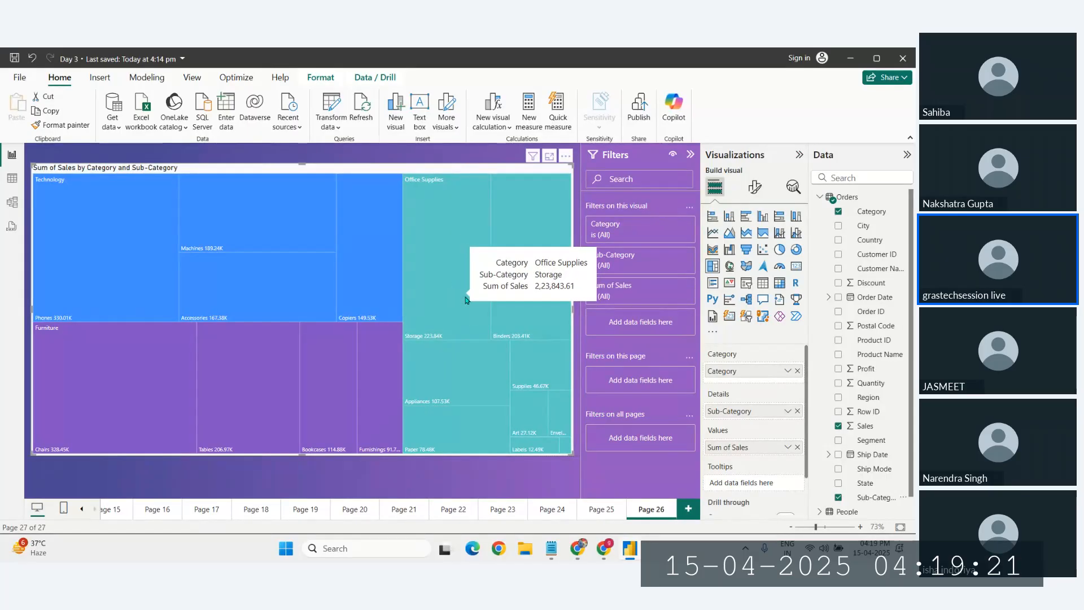
Add another report page and insert a map visual, enlarged to fill most of the page
click(689, 509)
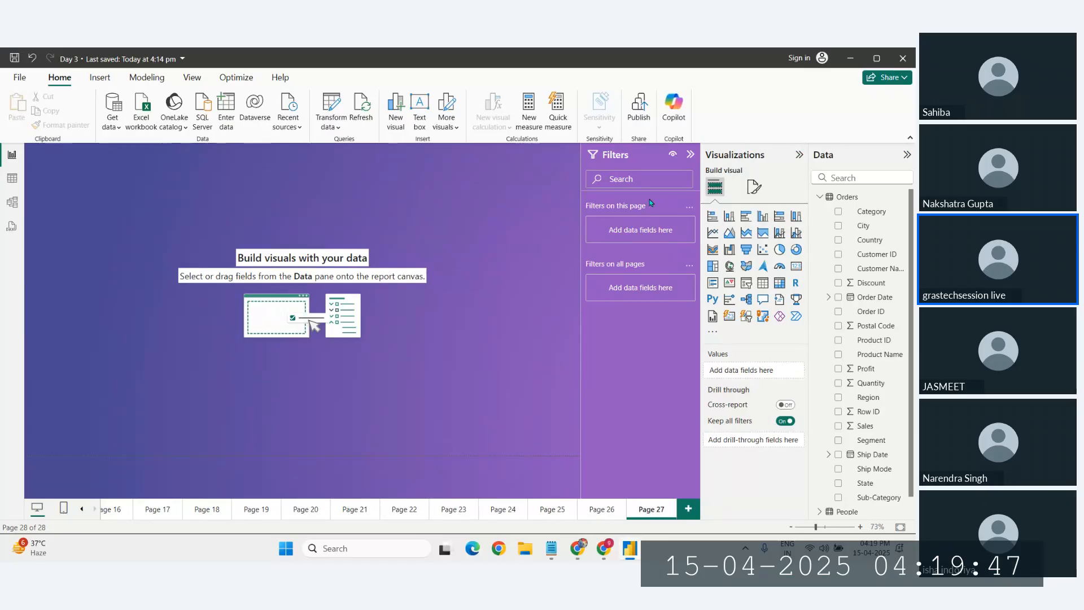
click(729, 266)
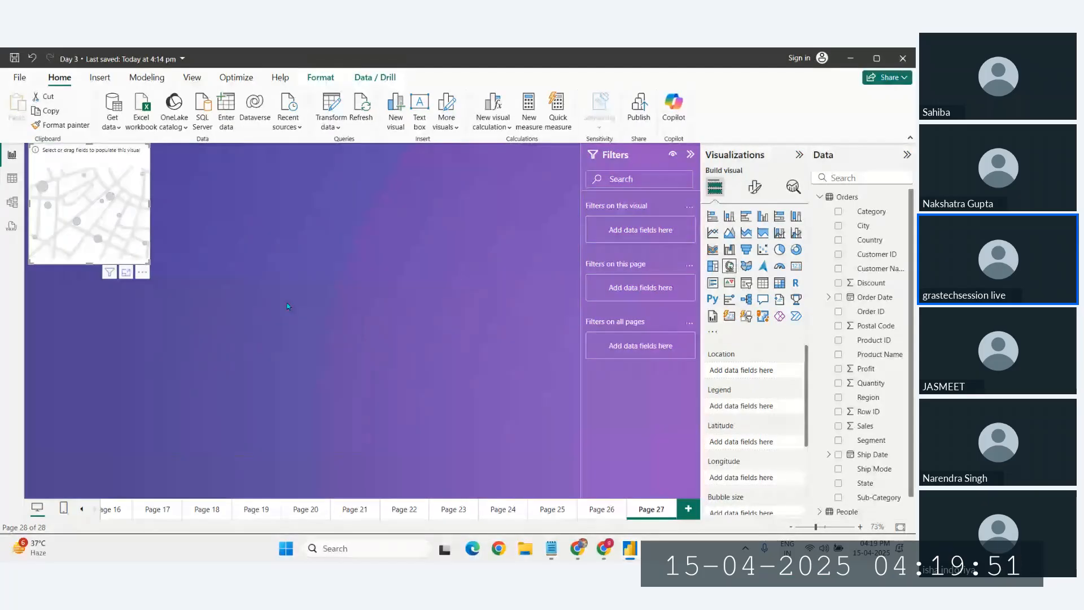
drag(150, 263, 545, 454)
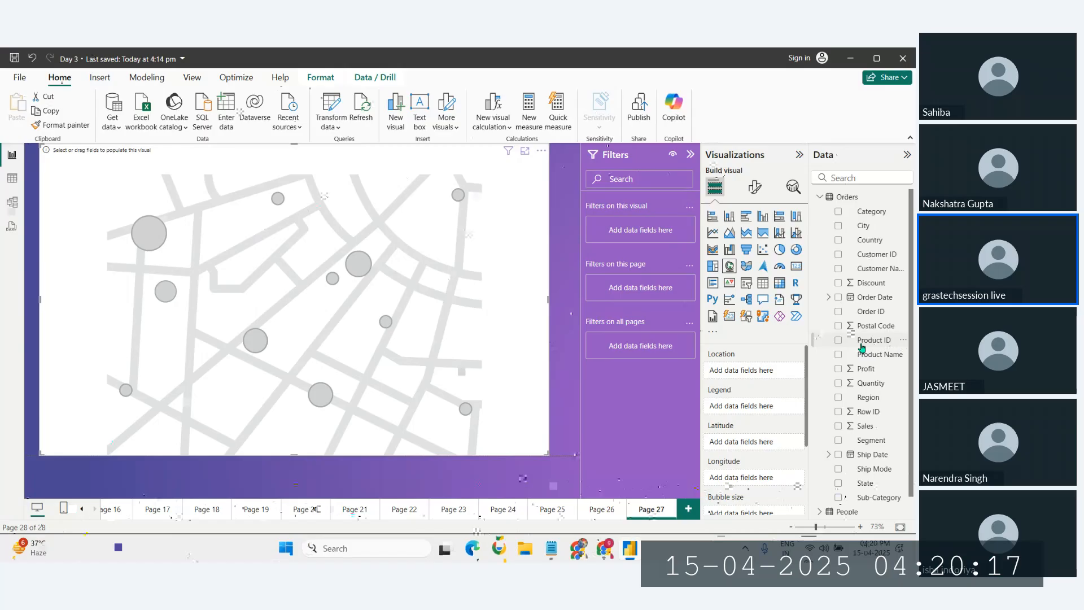
Set the data category of the City field to City and of the Country field to Country
click(864, 226)
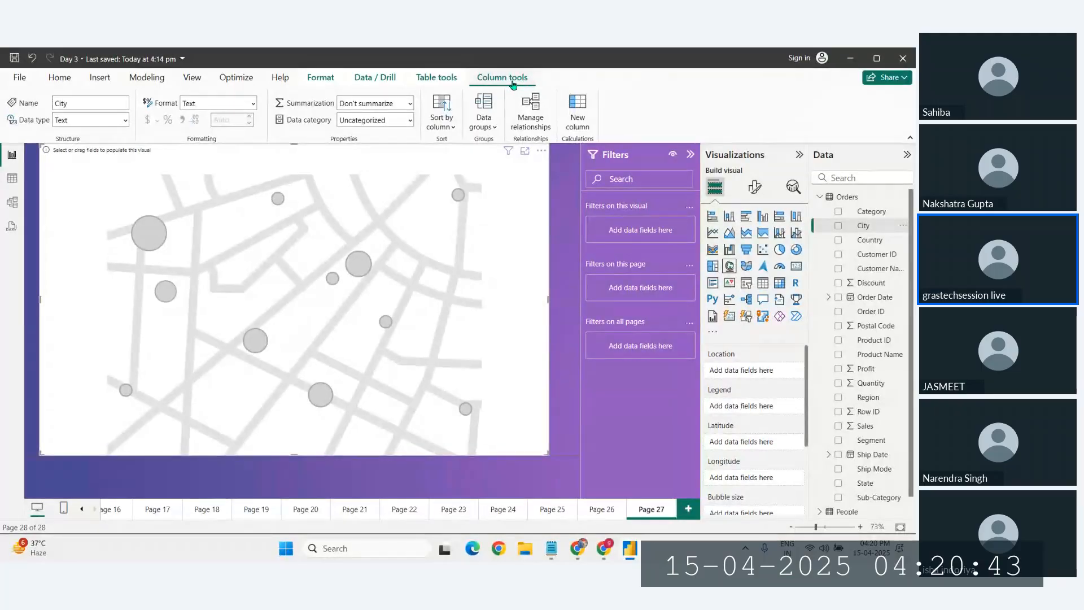
click(410, 124)
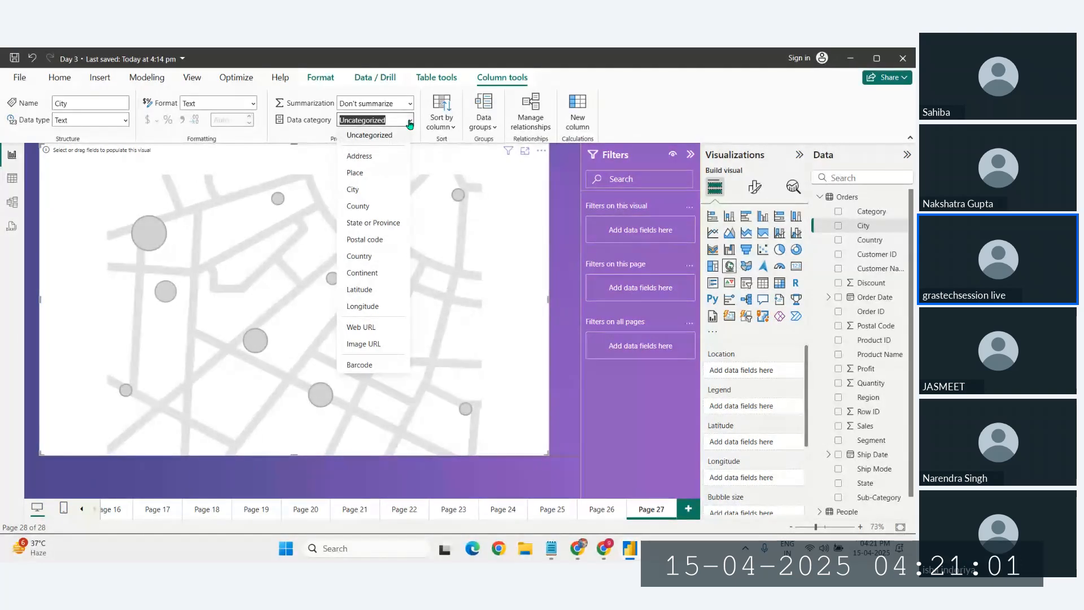
click(353, 190)
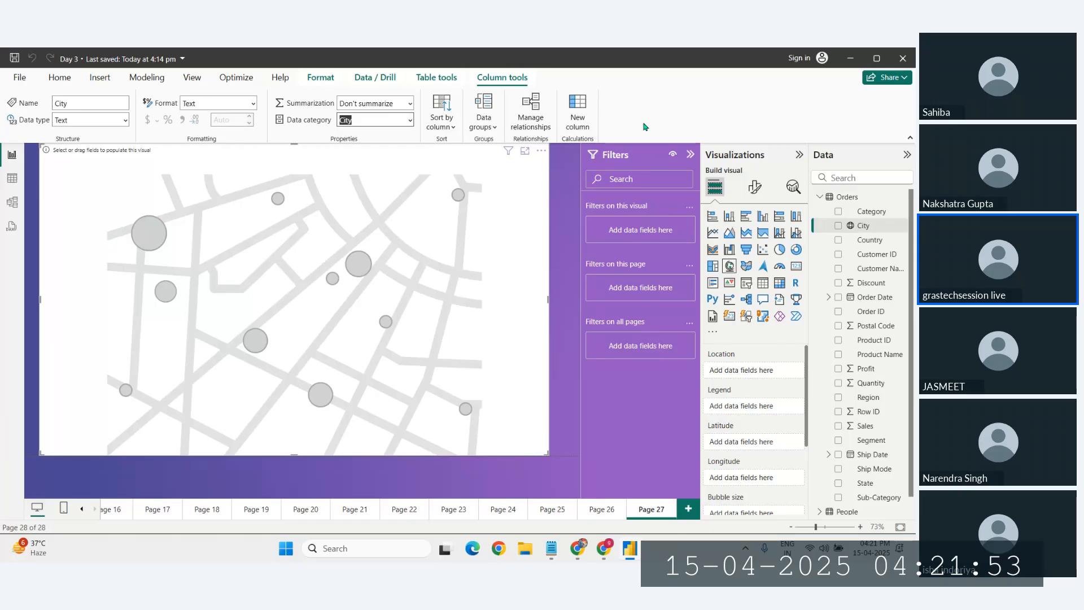
key(Down)
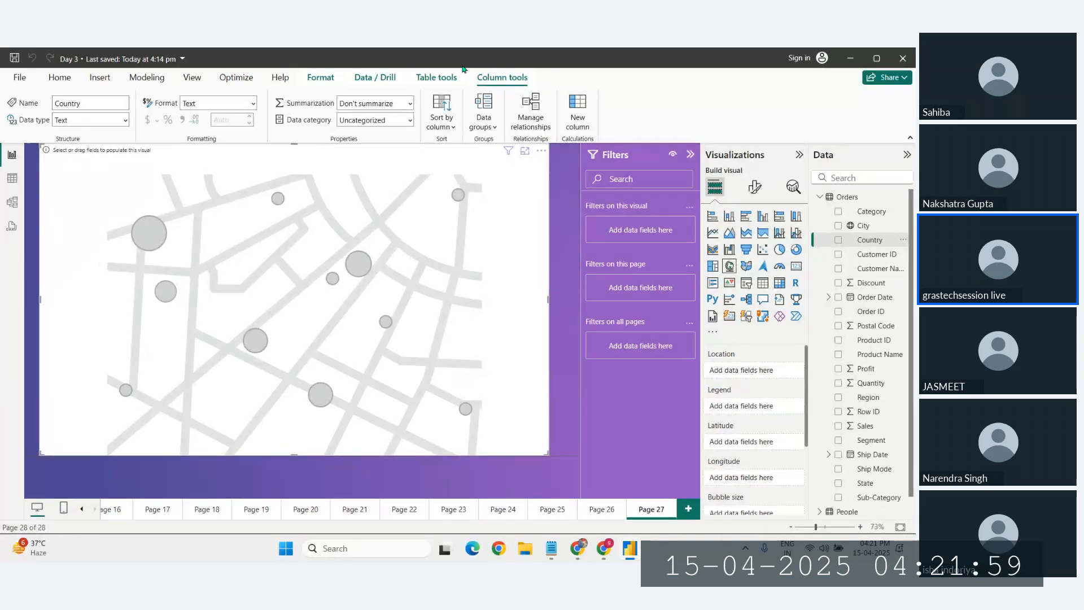
click(410, 120)
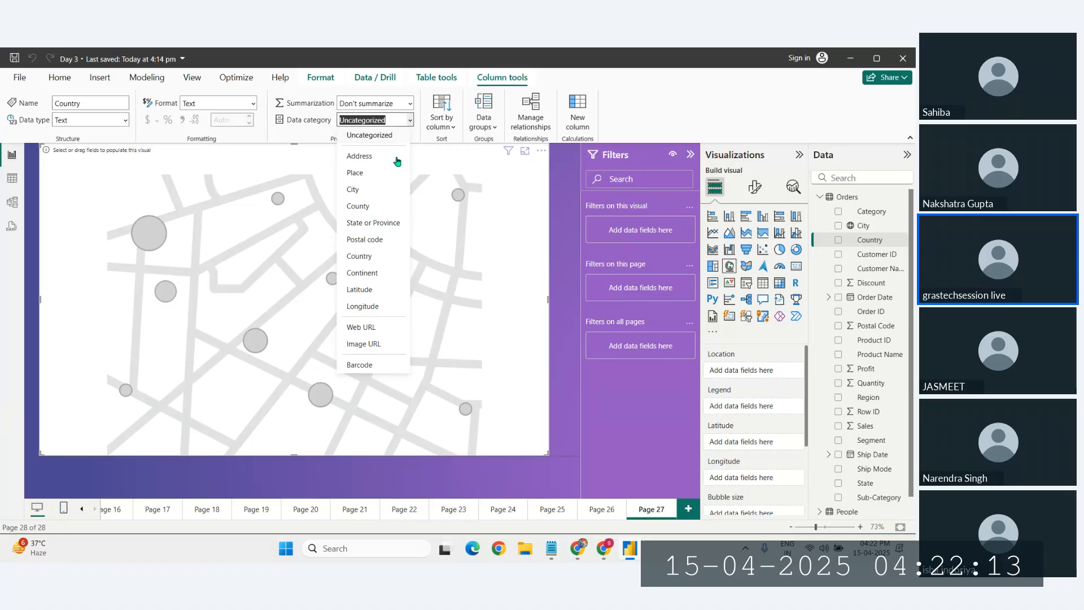
click(359, 256)
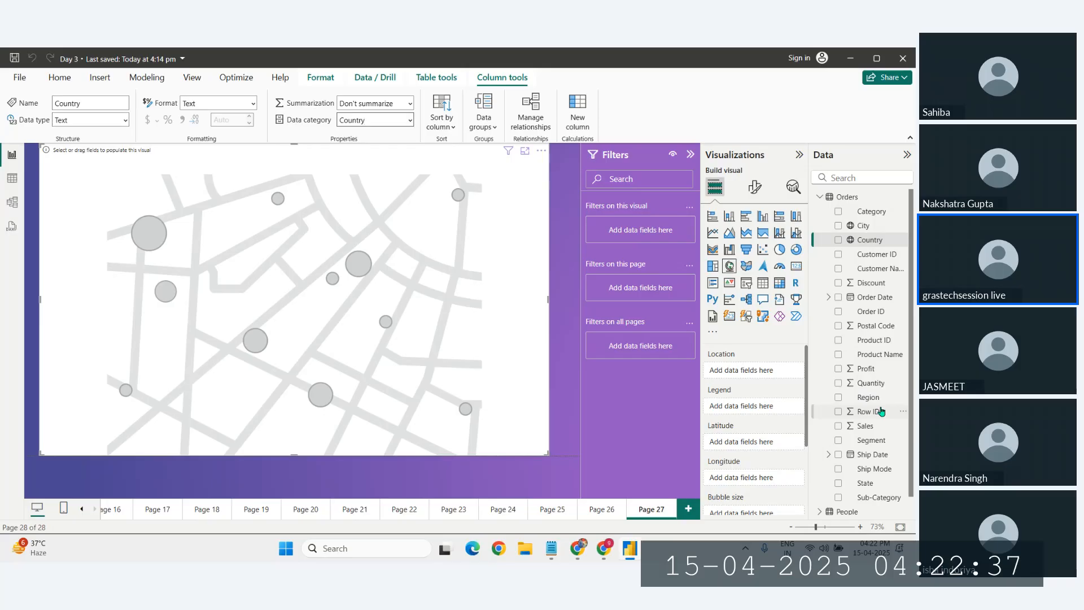
Set the data category of the Postal Code field to Postal code and of the Region field to Place
click(877, 327)
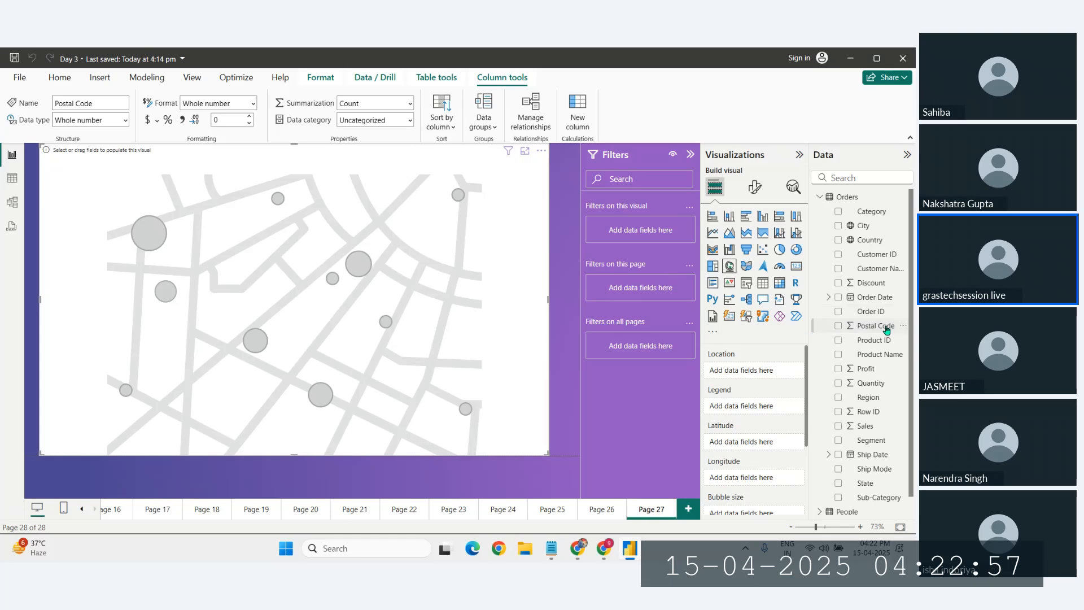
click(410, 121)
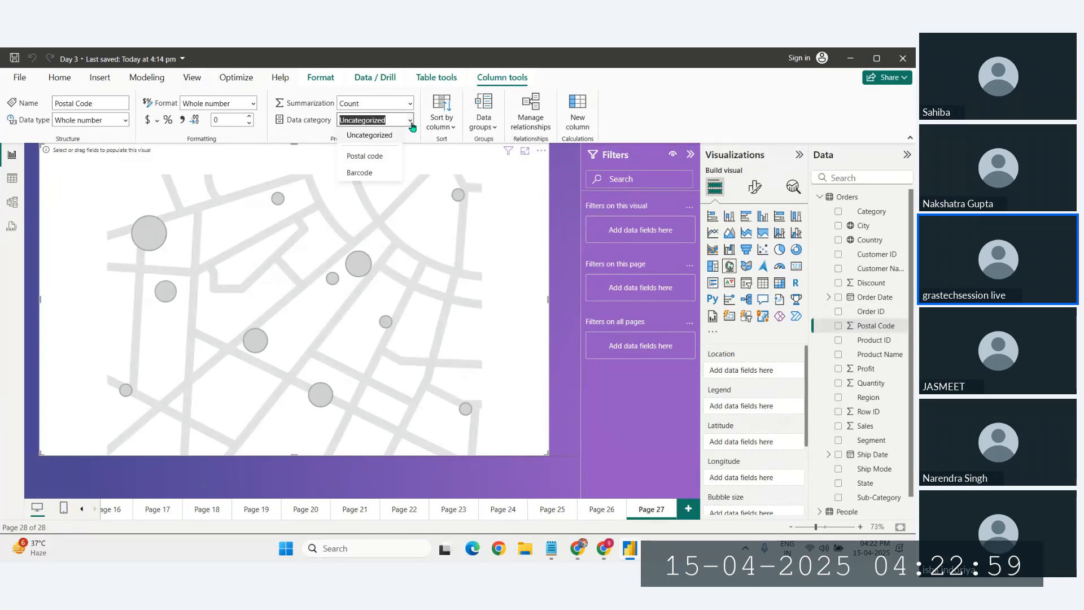
click(364, 156)
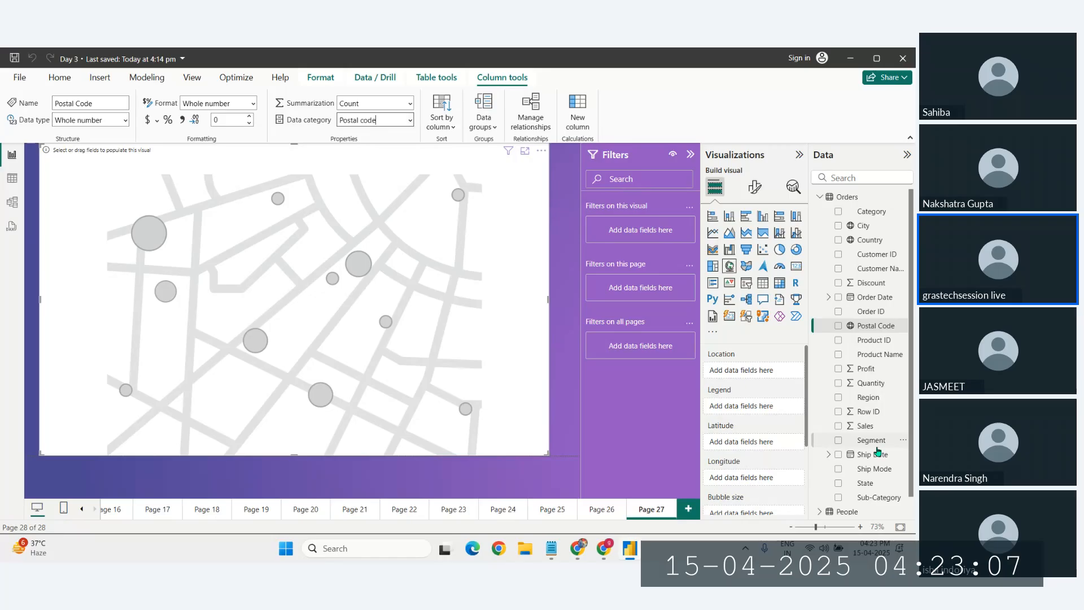
scroll(878, 451, down, 1)
click(869, 378)
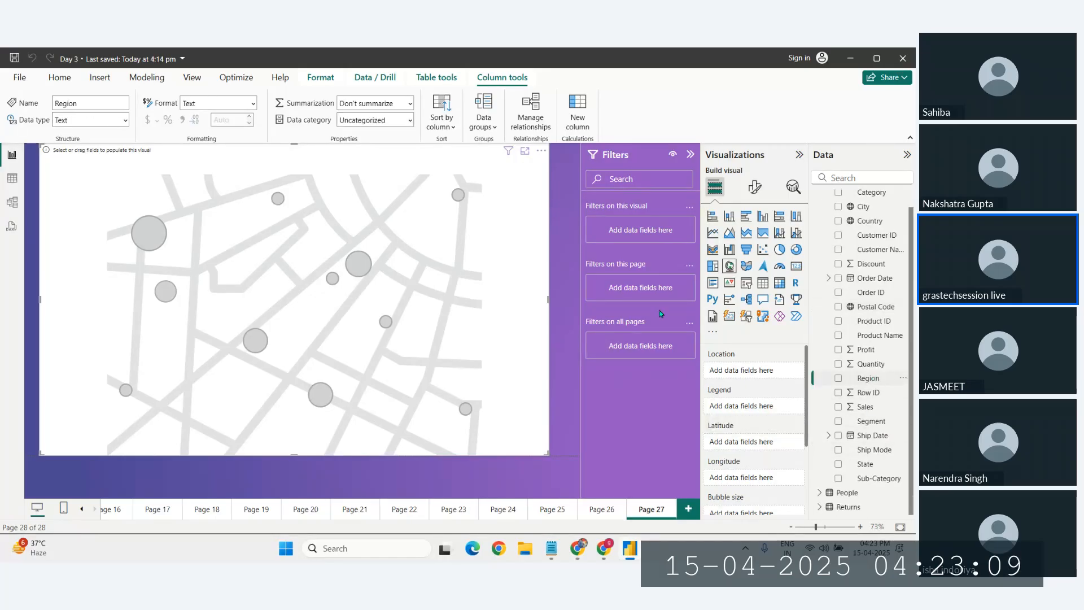
click(412, 121)
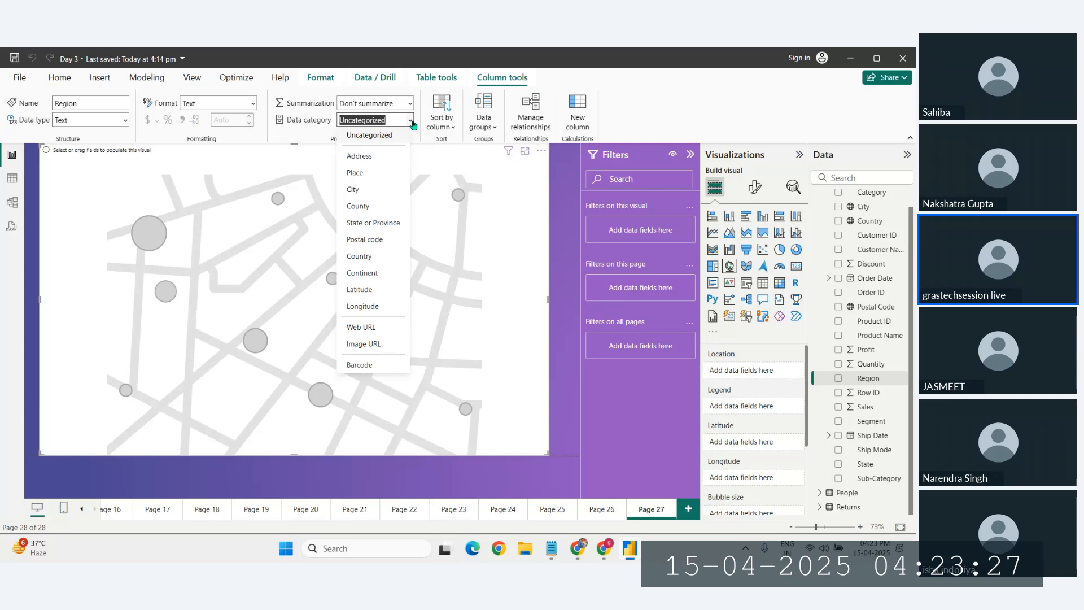
click(360, 175)
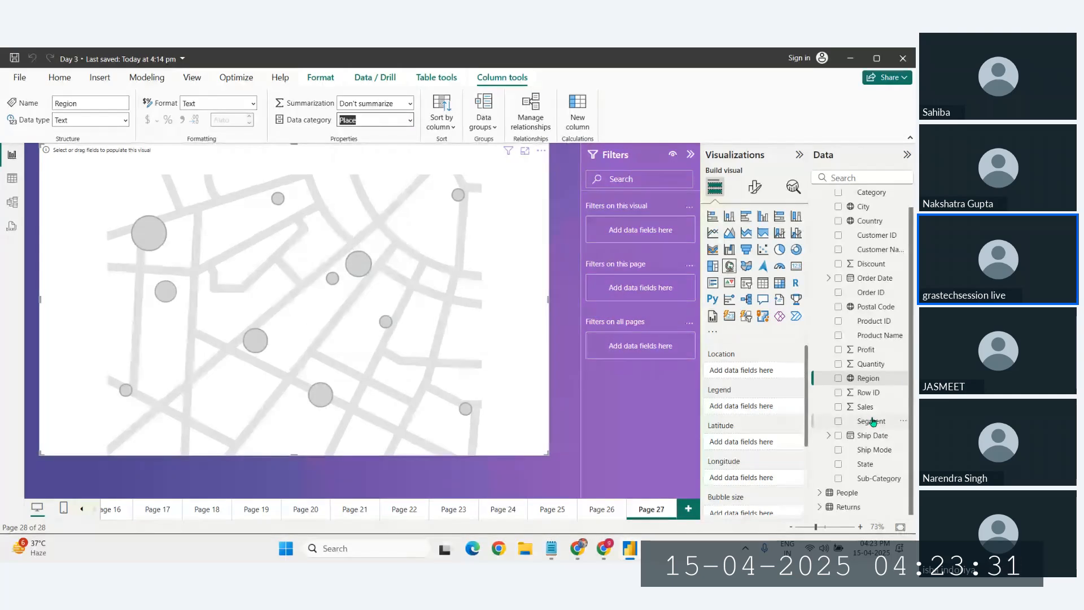
Set the data category of the State field to State or Province
click(865, 463)
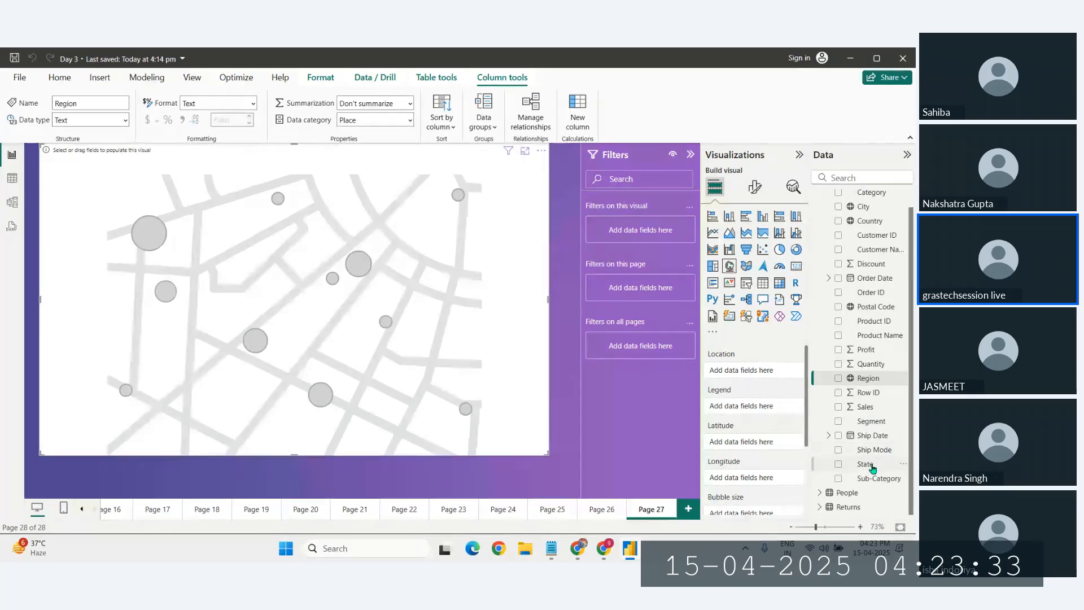
click(411, 121)
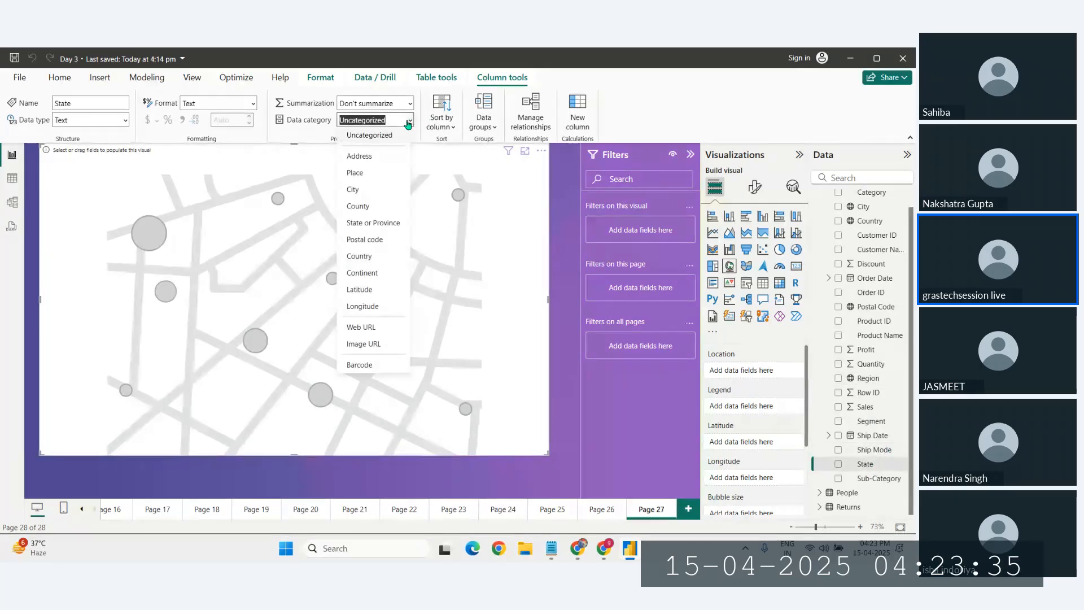
click(386, 229)
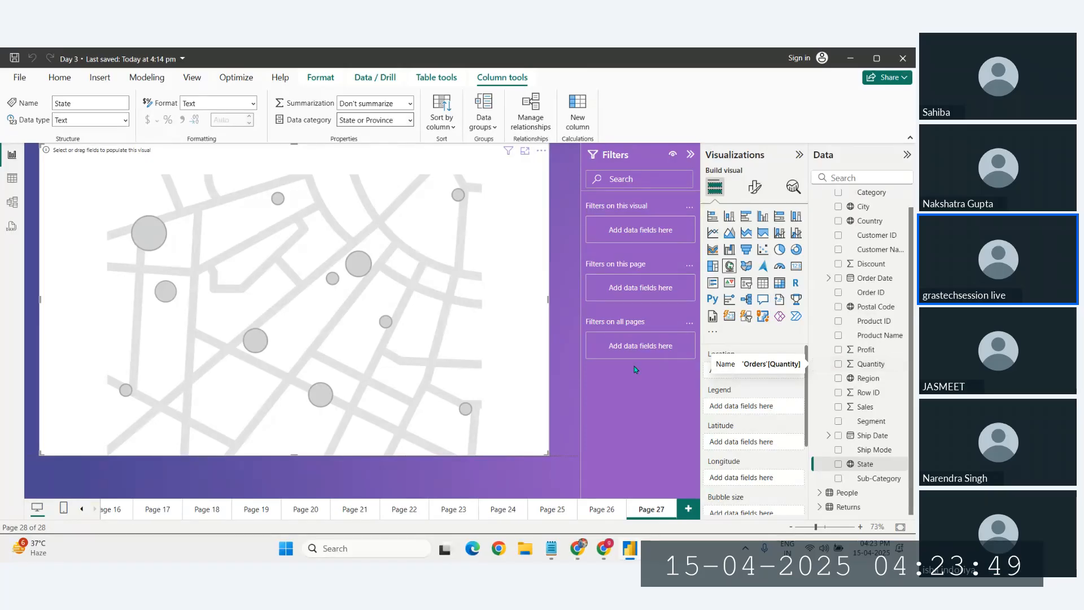
Assign the State field as the map visual's location
click(387, 318)
drag(388, 318, 348, 436)
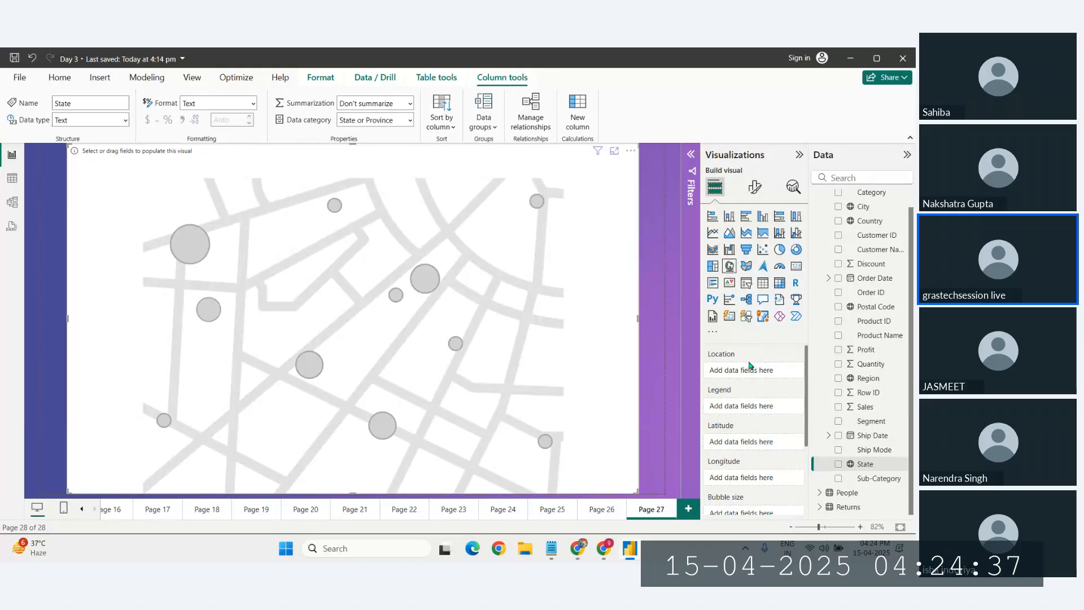
drag(863, 471, 753, 373)
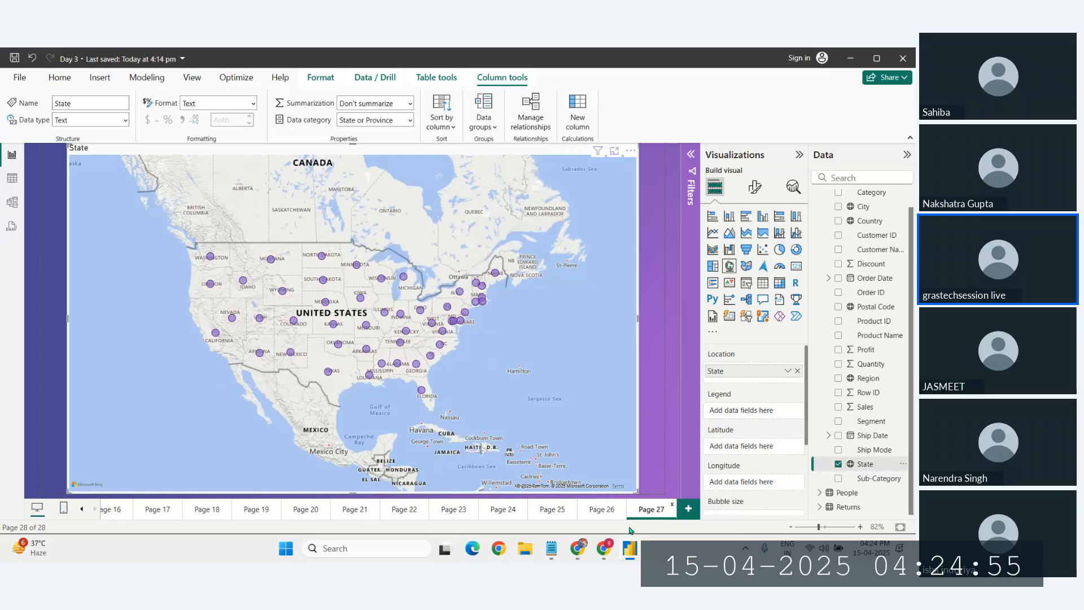
click(604, 548)
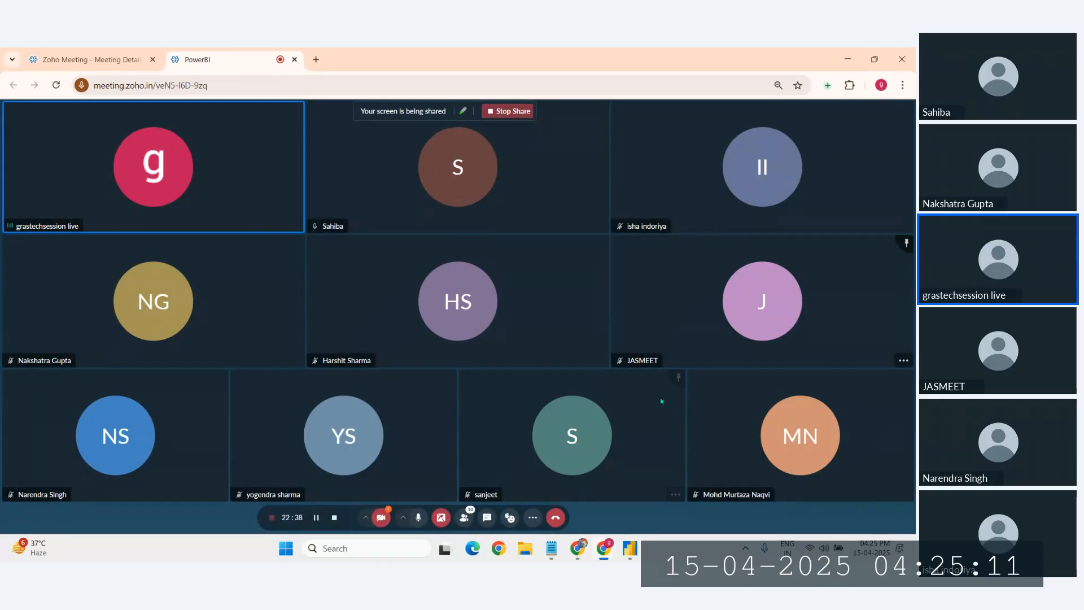
click(635, 556)
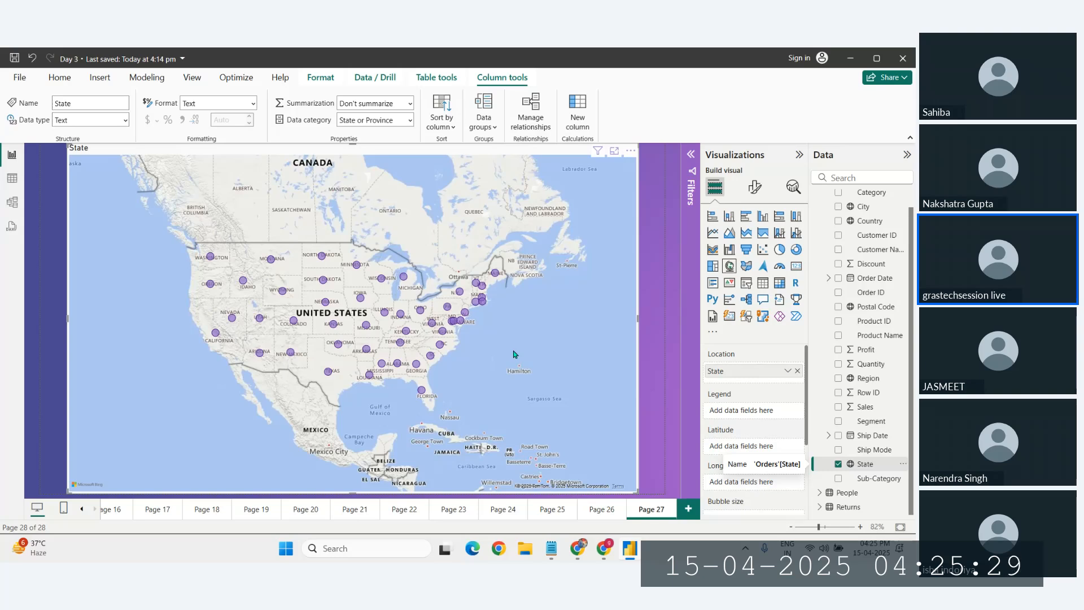
Check in the global Security options that Map and Filled Map visuals are allowed, and accept the options
click(16, 81)
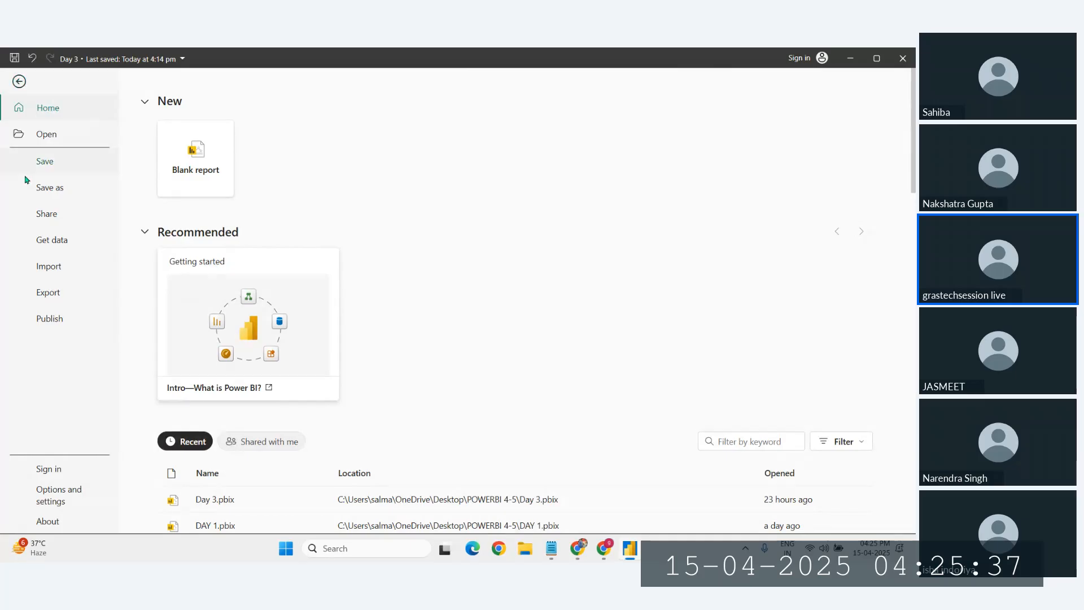
click(58, 503)
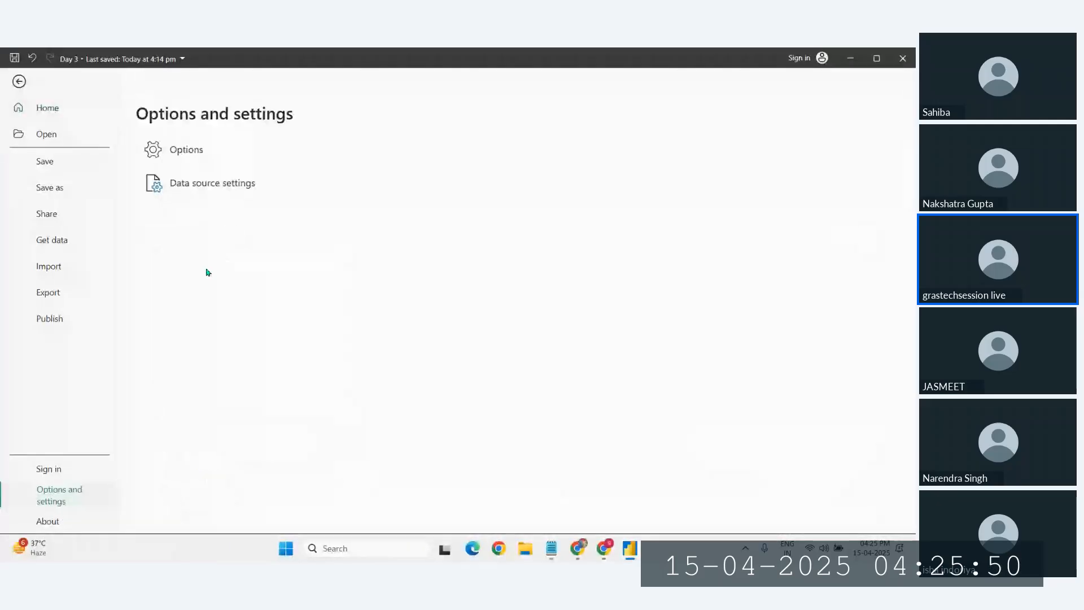
click(187, 149)
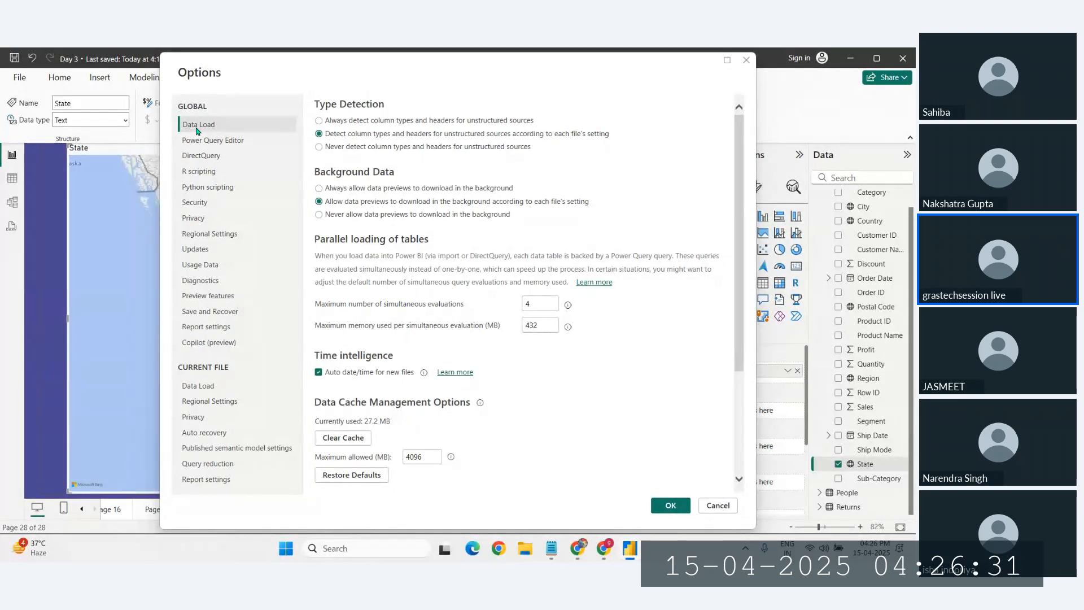
click(198, 203)
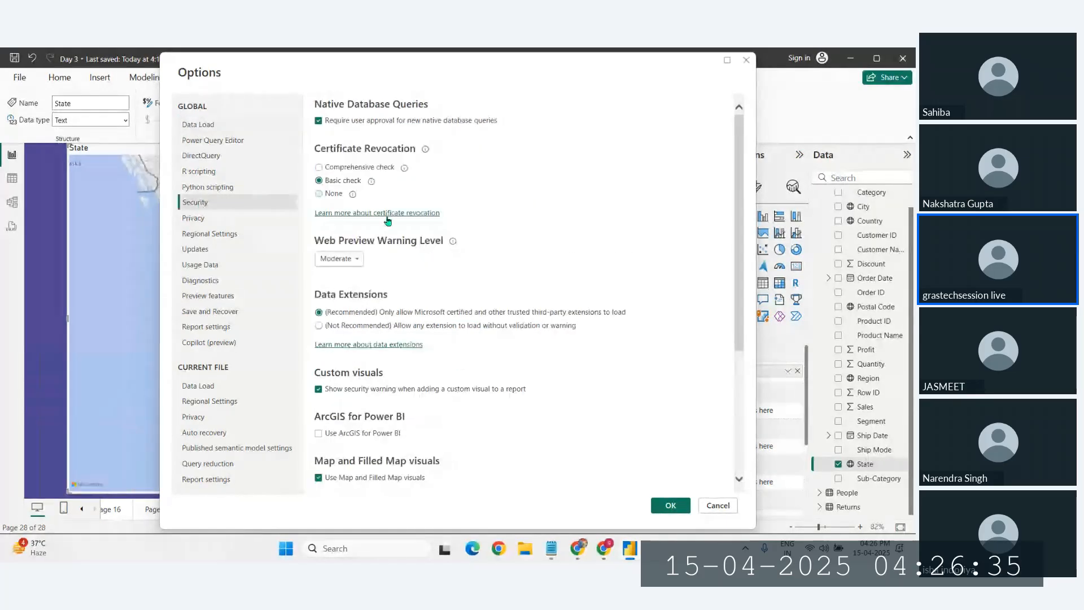
scroll(469, 342, down, 3)
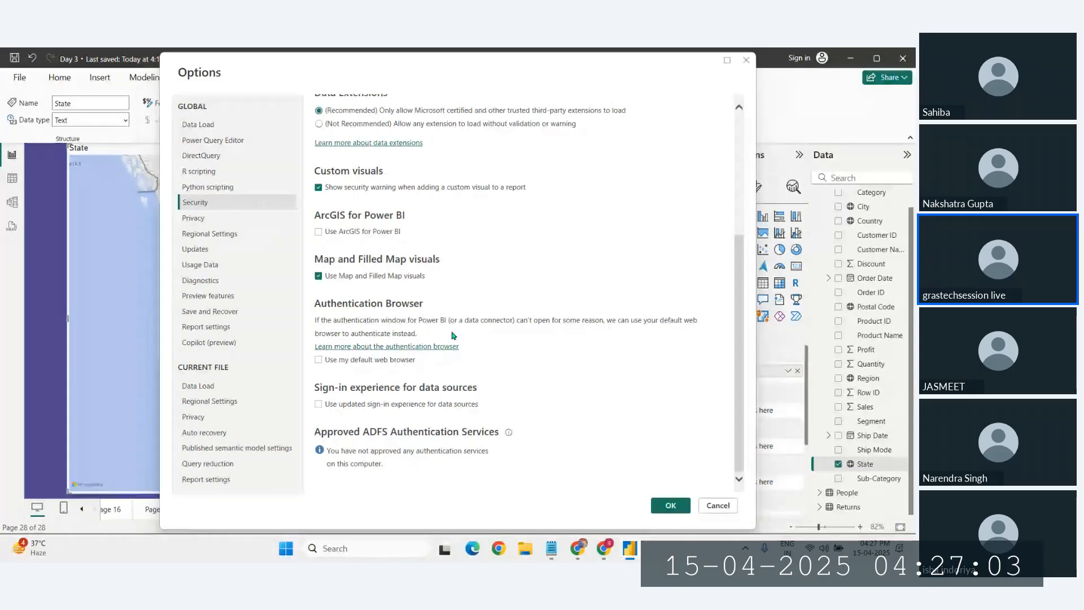
click(671, 505)
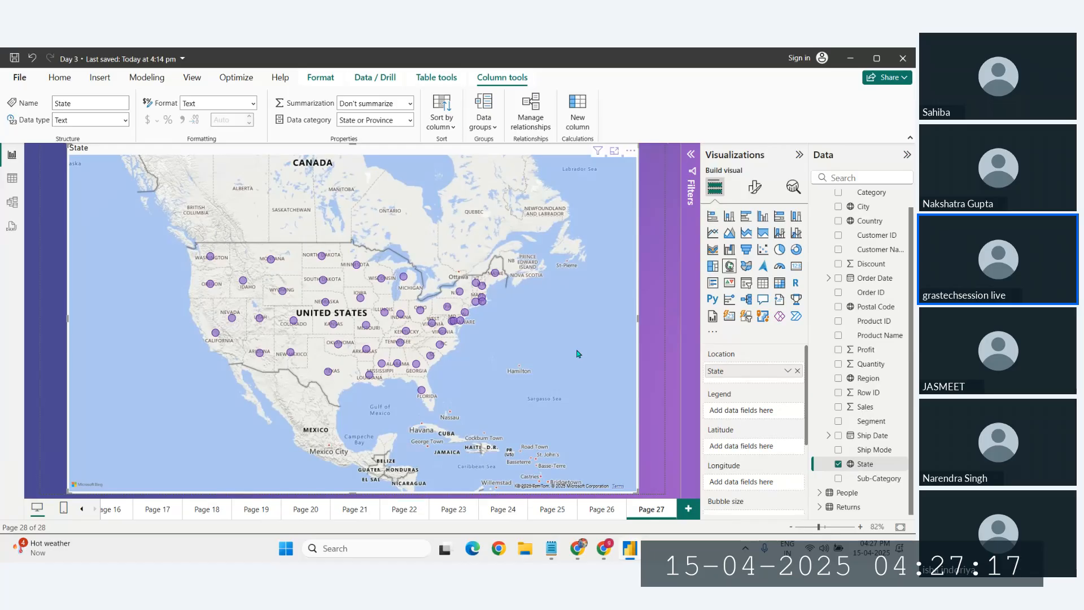
click(652, 396)
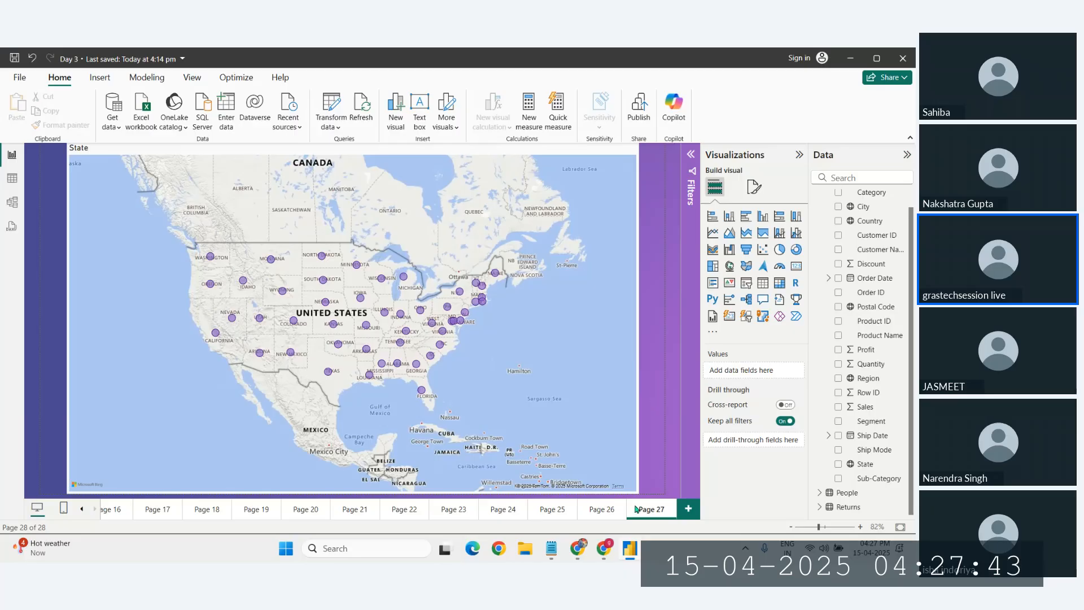
click(531, 489)
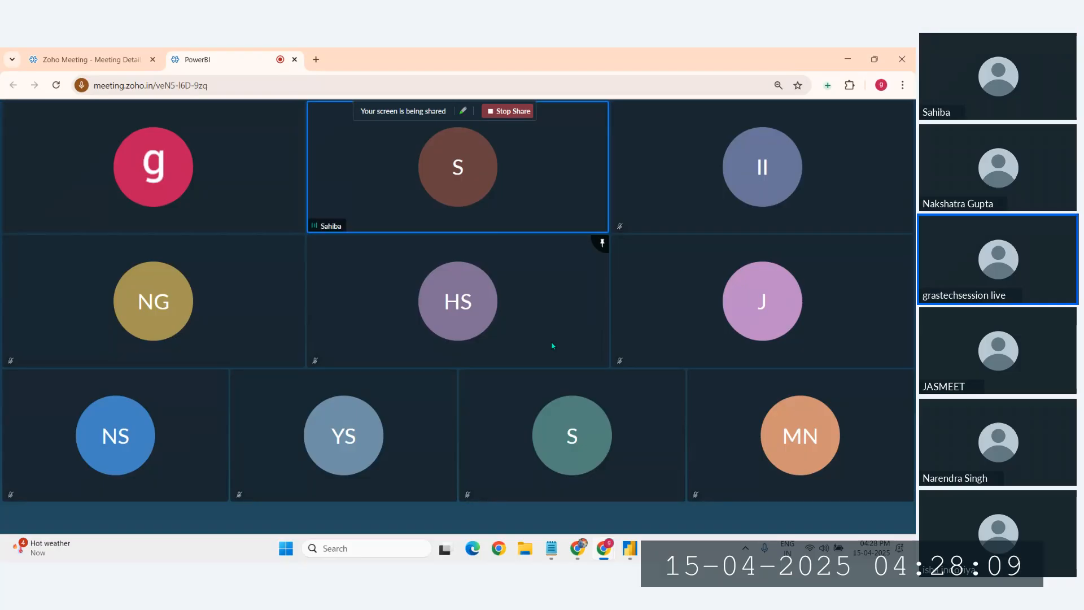
mouse_move(551, 346)
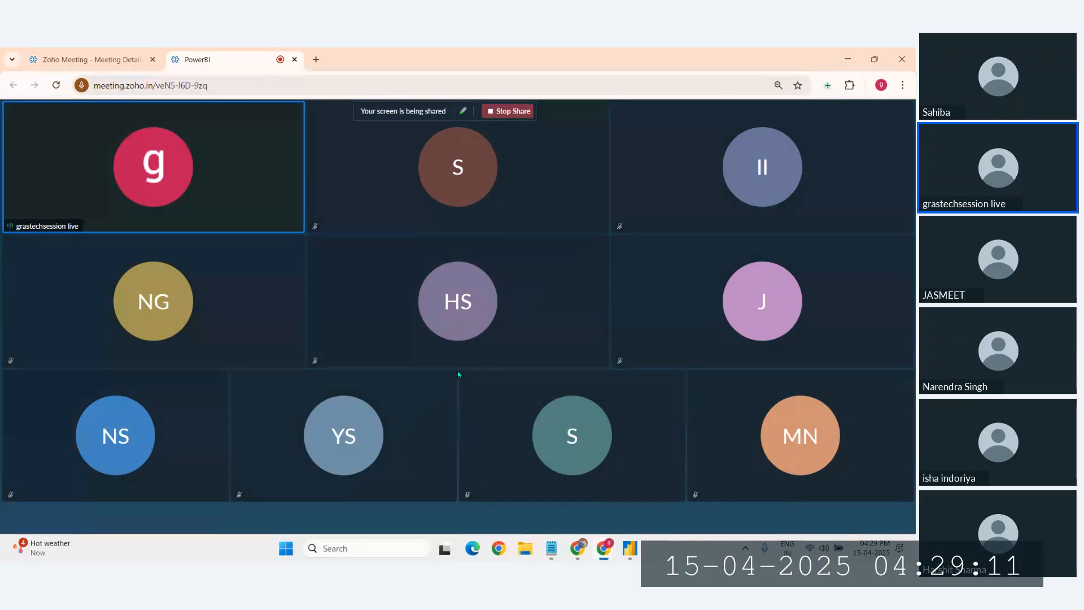
click(630, 548)
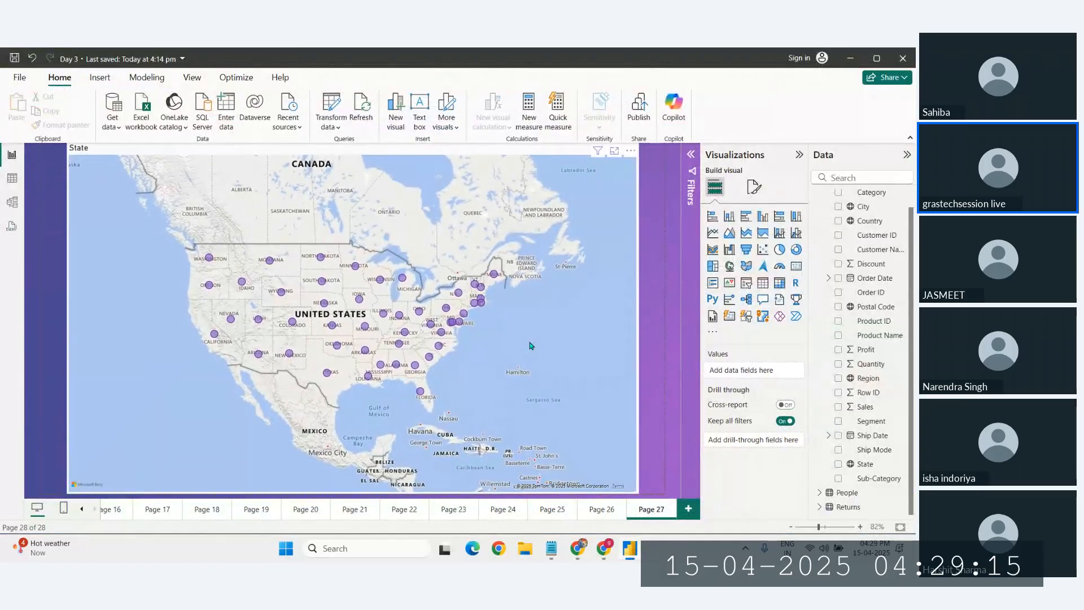
Select the map visual and assign Sales as its bubble size
drag(534, 344, 528, 341)
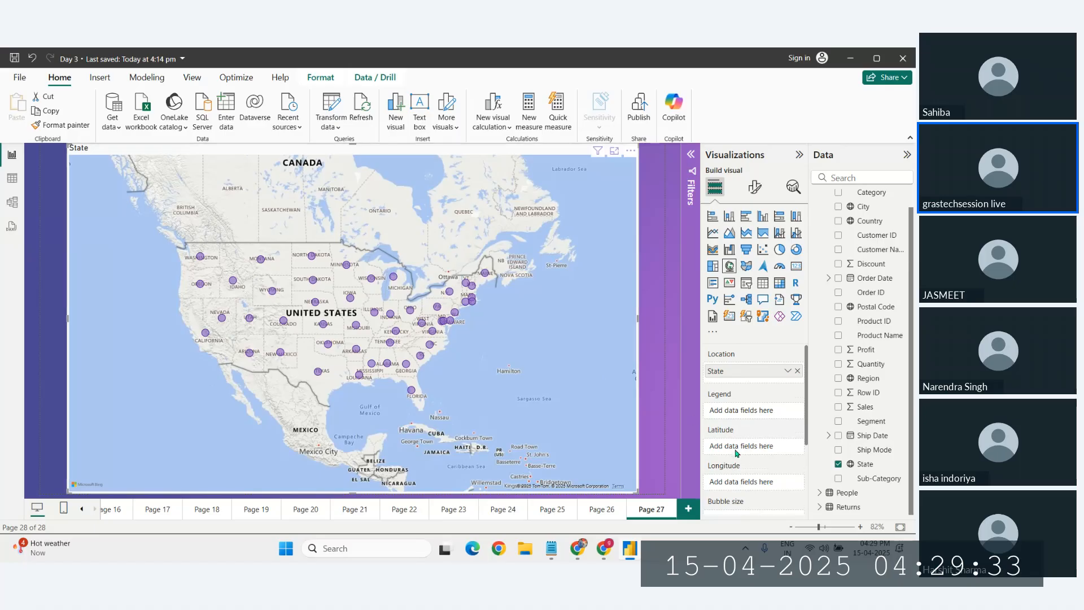
scroll(737, 452, down, 3)
scroll(737, 453, down, 3)
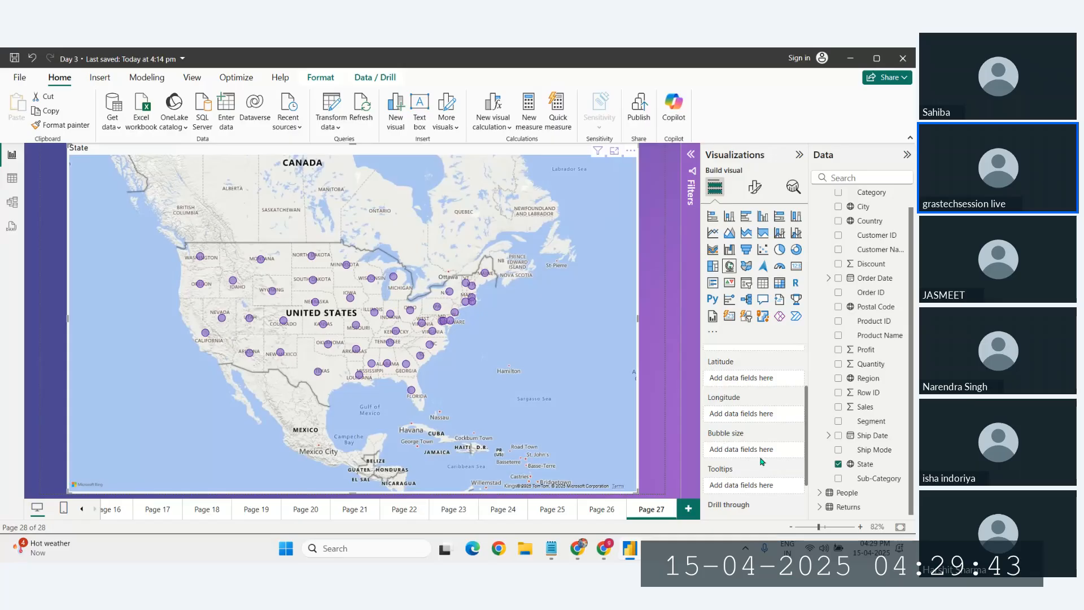
scroll(745, 429, down, 2)
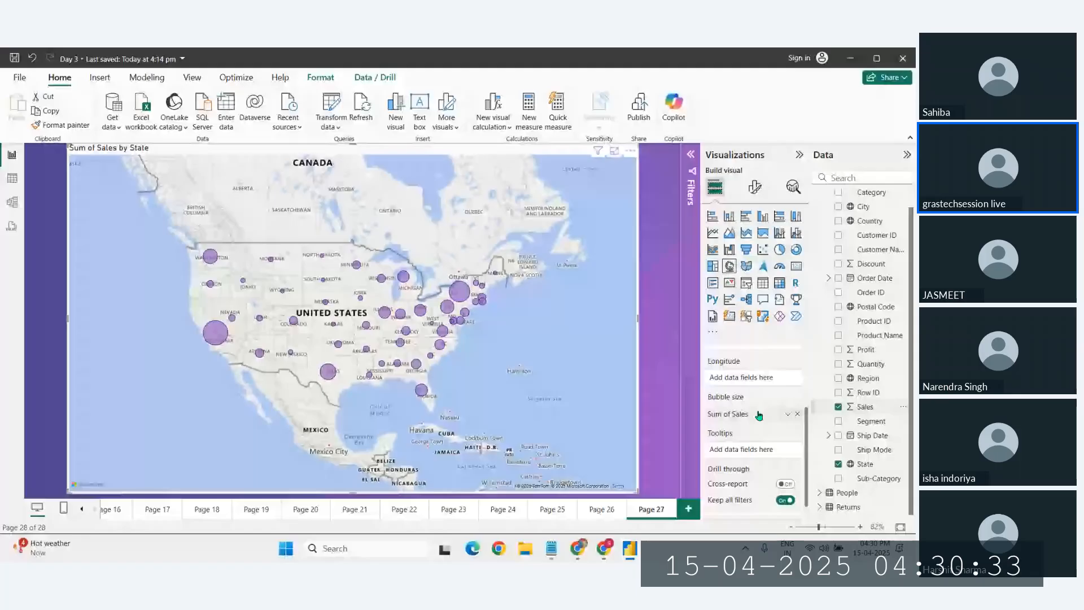
Switch to Chrome, search Google for "covid bubble charts" and look through the image results
click(579, 551)
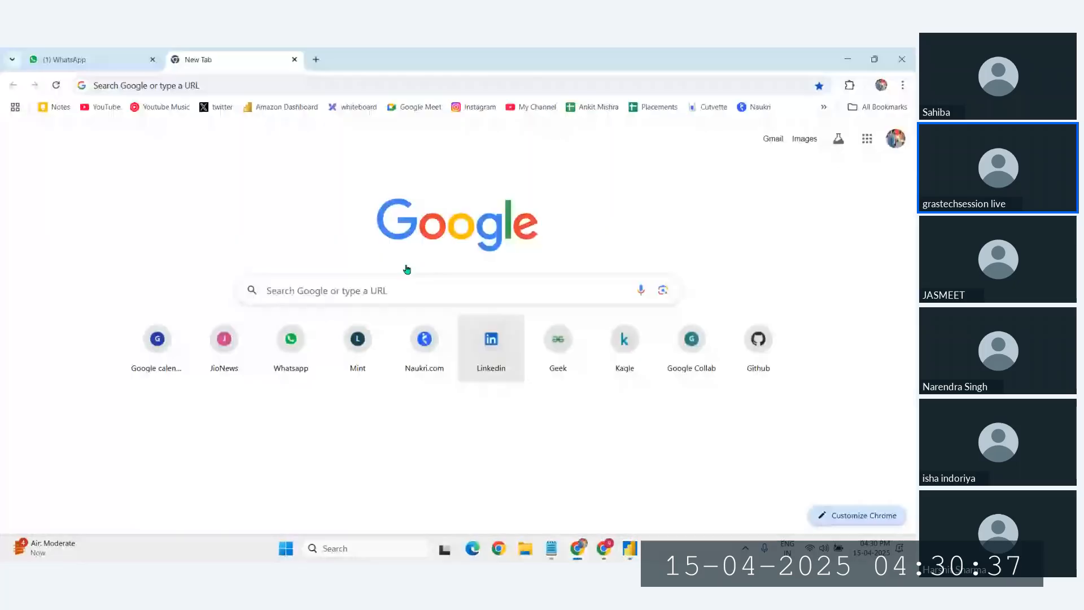
click(253, 88)
text(co)
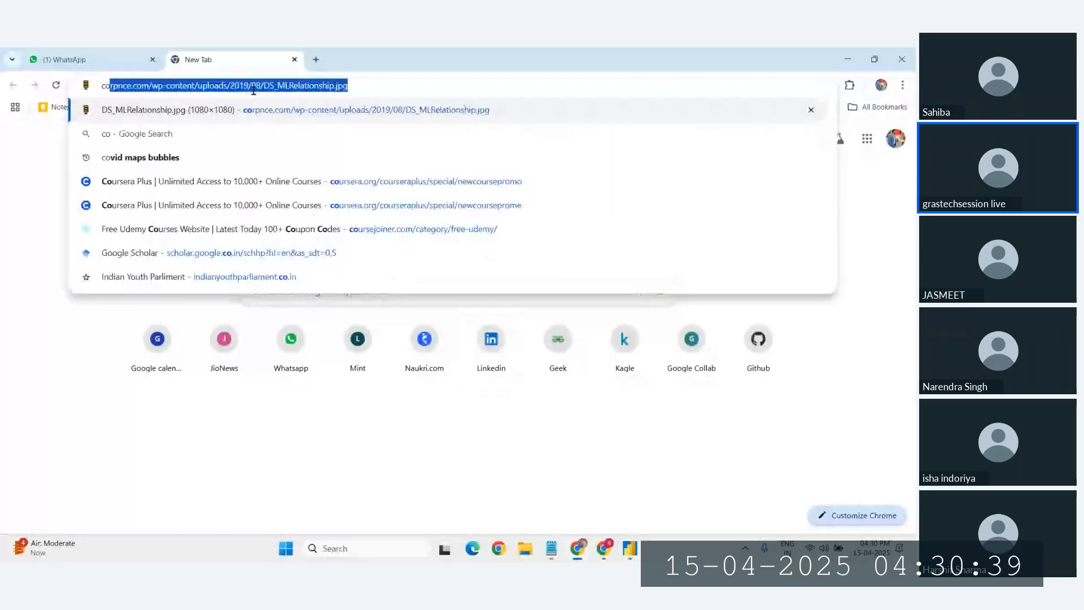
text(vid bubble )
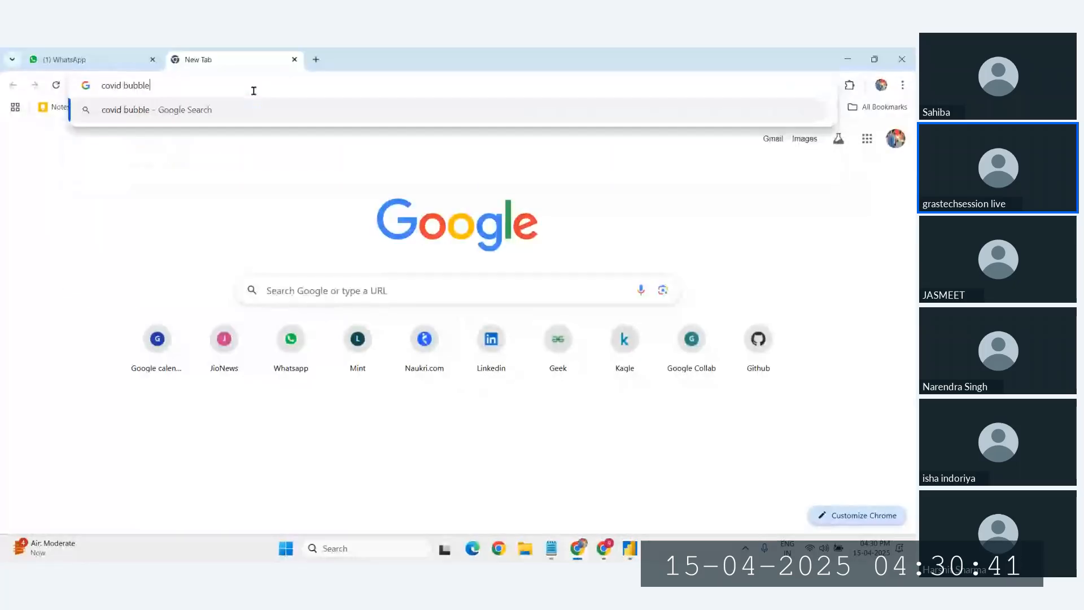
text(char)
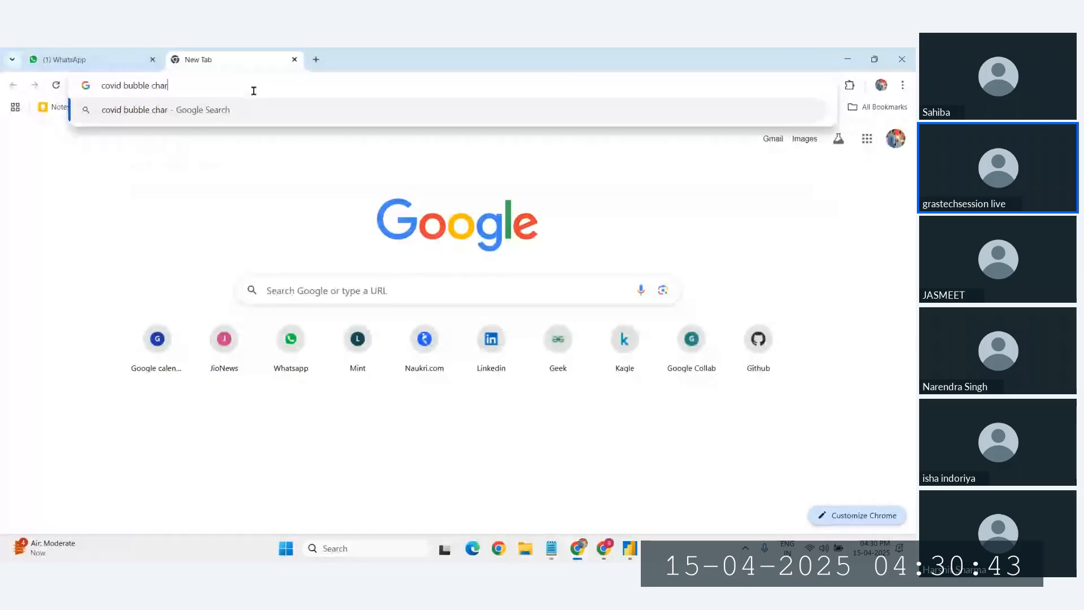
text(ts)
key(Return)
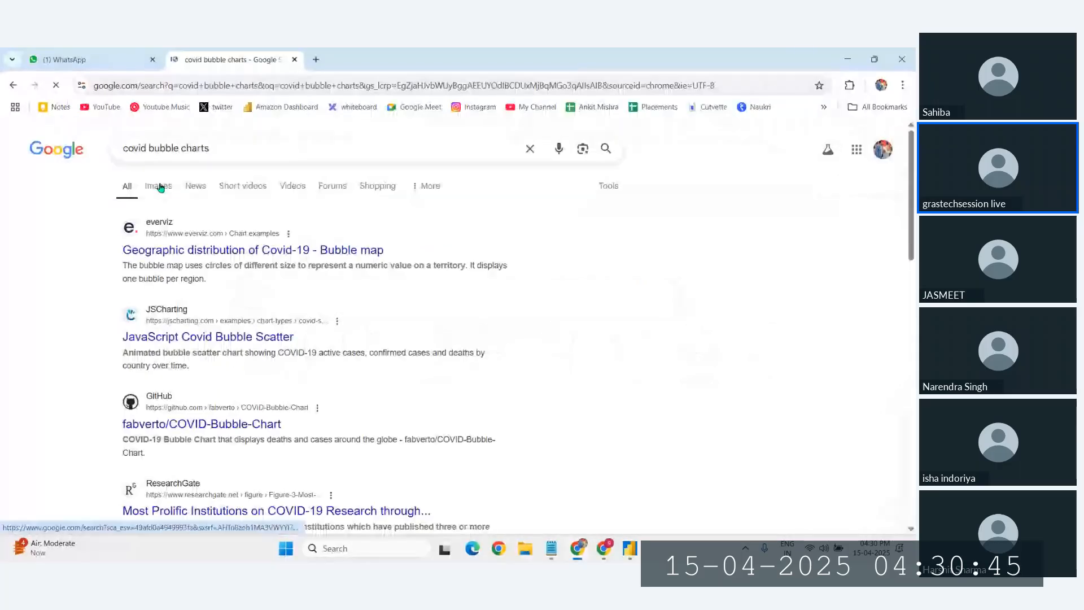
click(161, 188)
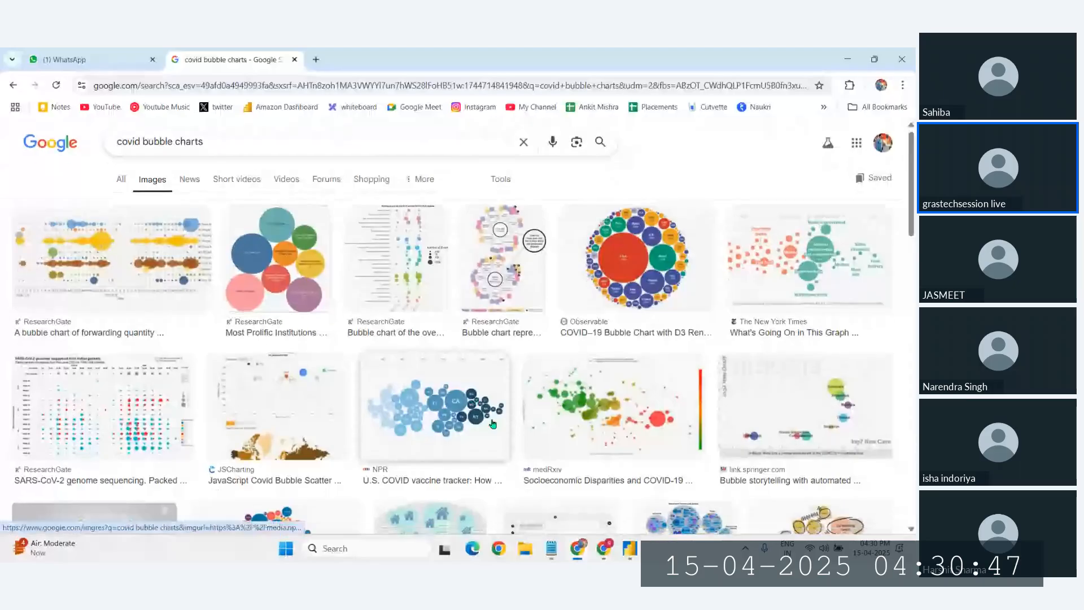
scroll(492, 423, down, 3)
scroll(339, 282, up, 3)
Refine the image search to "covid scatter bubble charts"
click(174, 148)
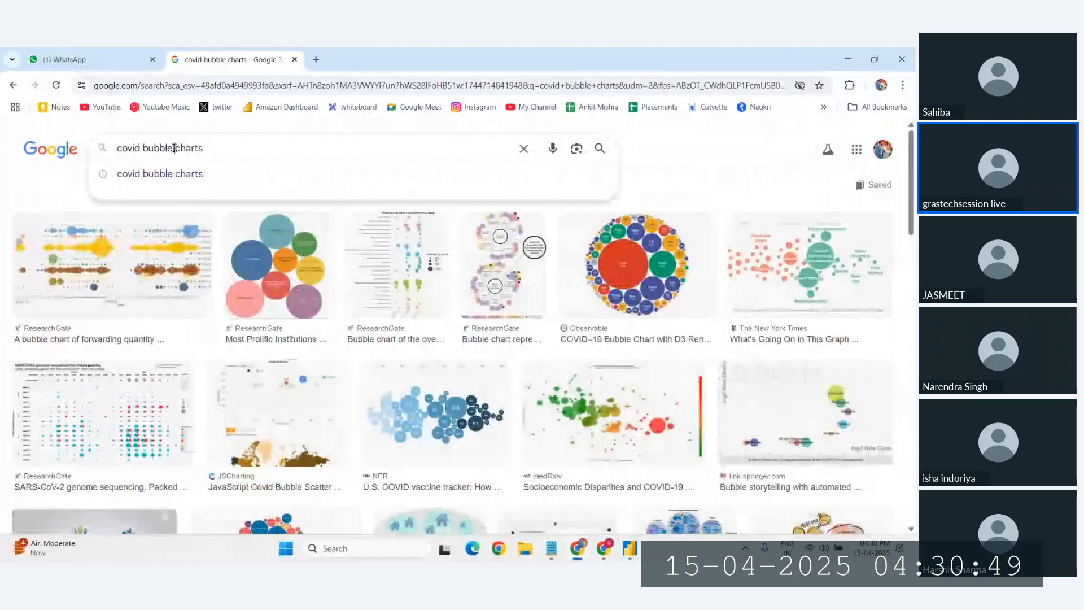
key(BackSpace)
key(BackSpace)
key(BackSpace)
key(BackSpace)
key(BackSpace)
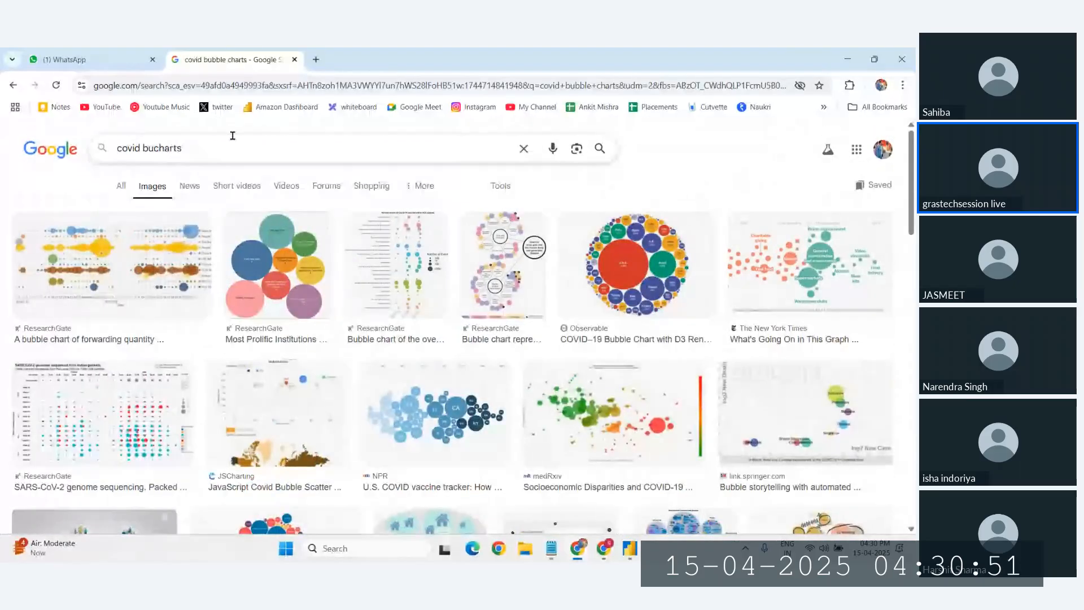
key(BackSpace)
key(BackSpace)
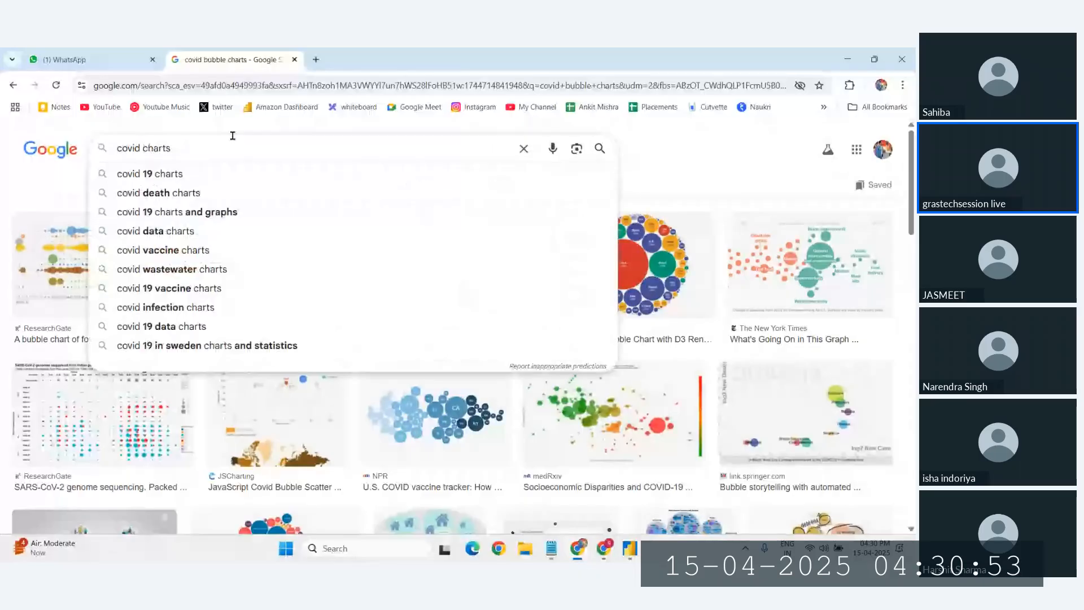
text(s)
text(catter bubb)
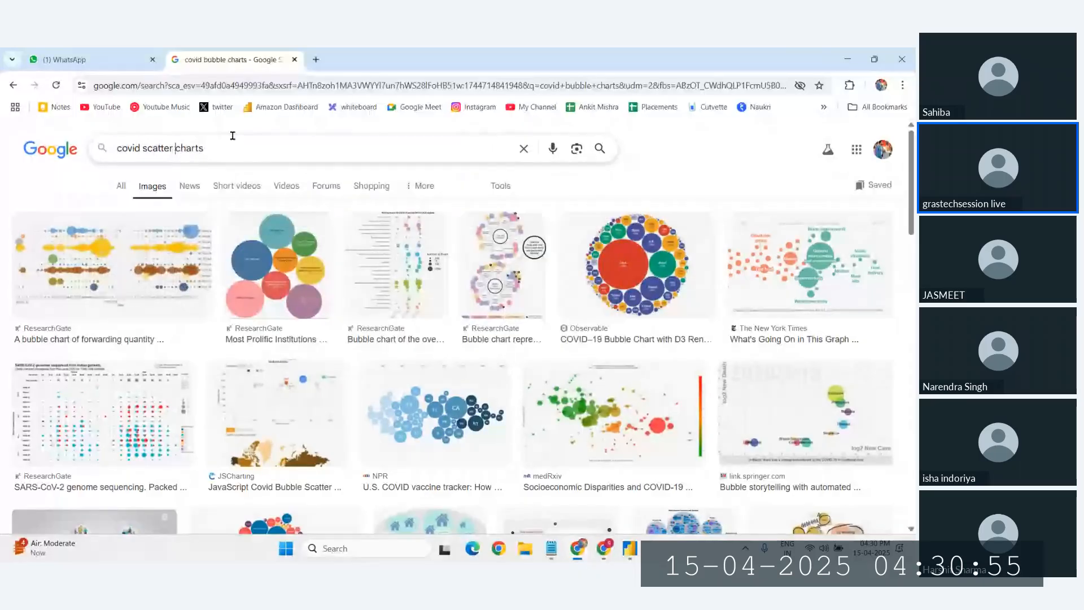
text(le)
key(Return)
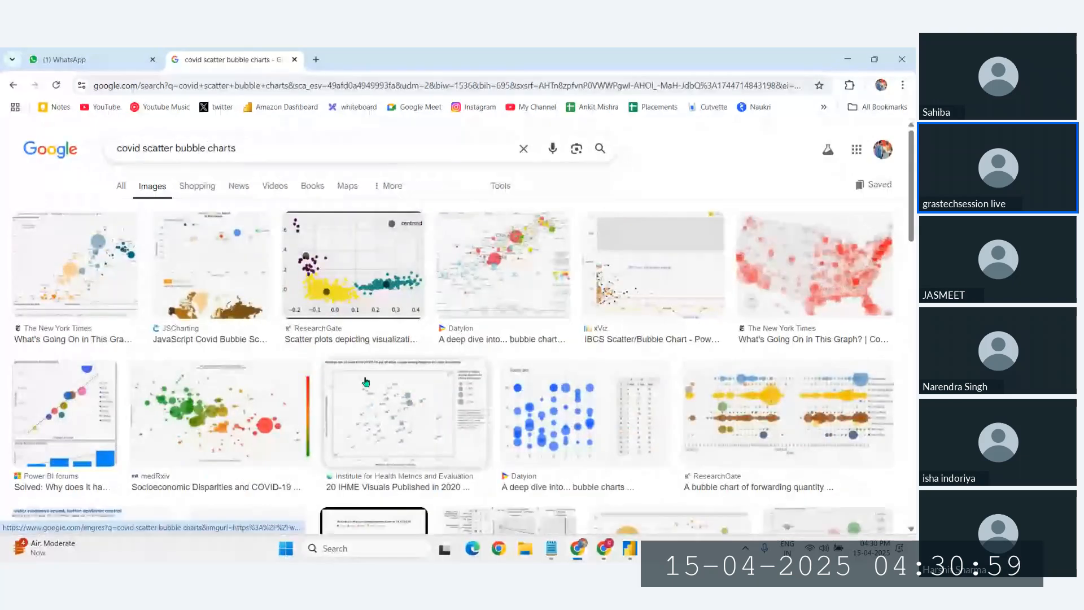
Open The New York Times Covid-19 cases map image in its own tab, examine its bubbles, and return to Power BI
click(813, 266)
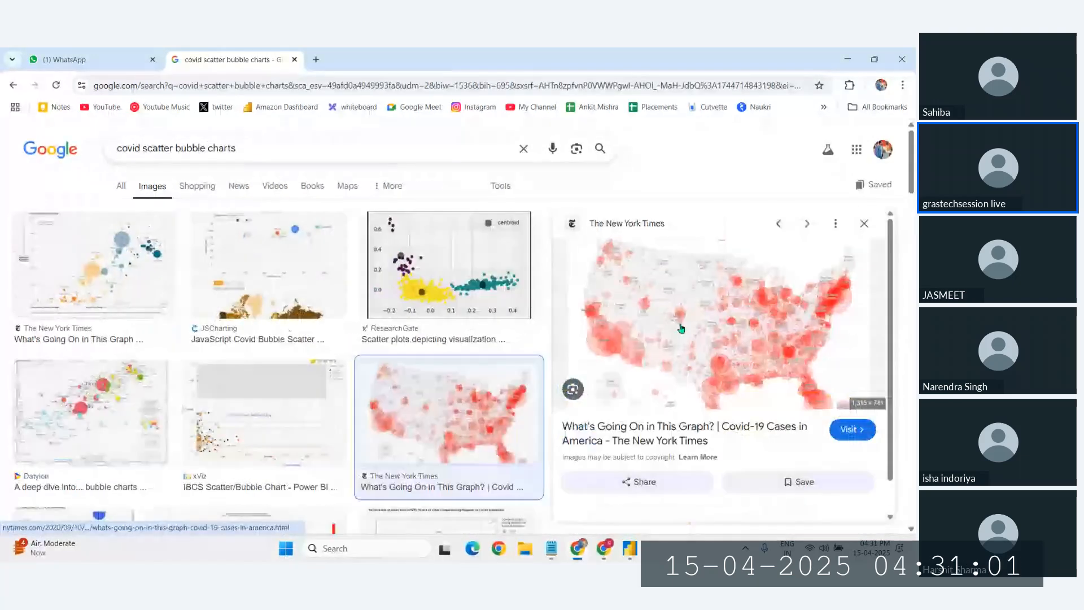
right_click(647, 310)
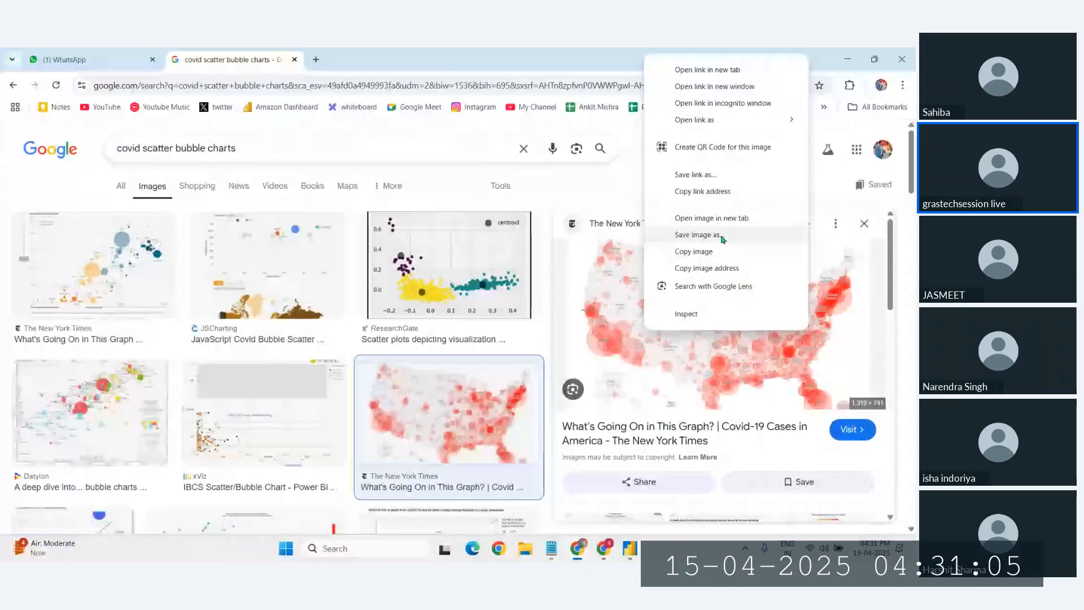
click(700, 231)
click(399, 52)
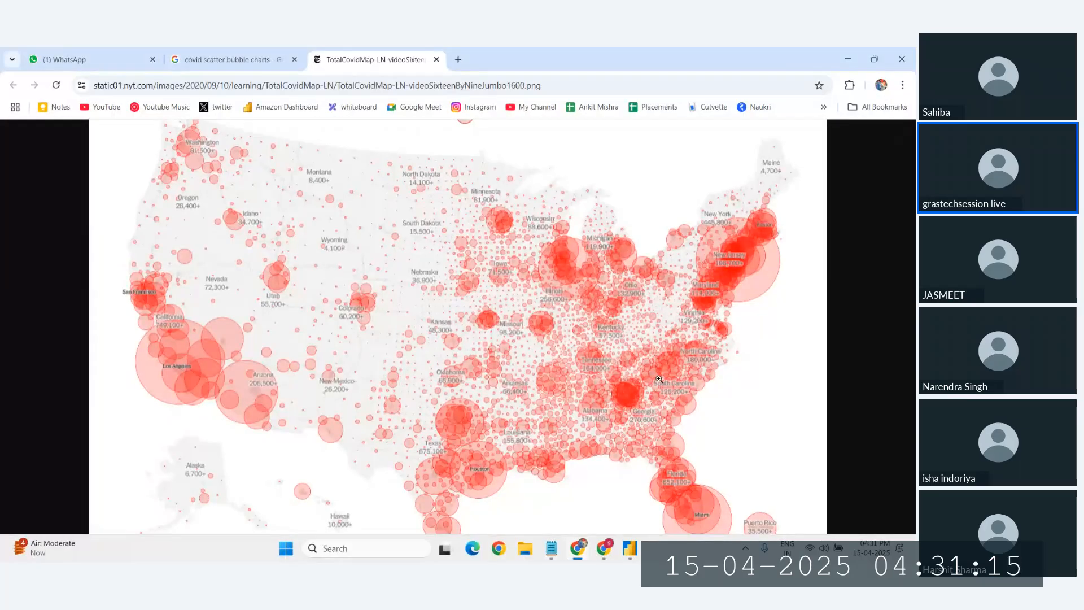
key(alt+Tab)
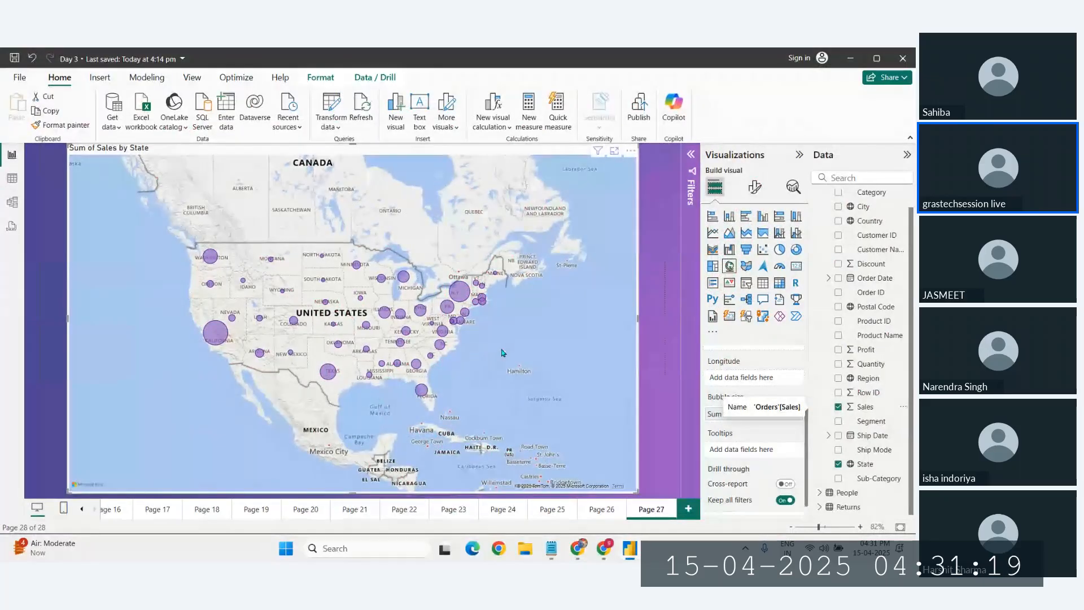
Assign the Region field as the legend of the sales-by-state map so bubbles are coloured by region
scroll(740, 449, up, 3)
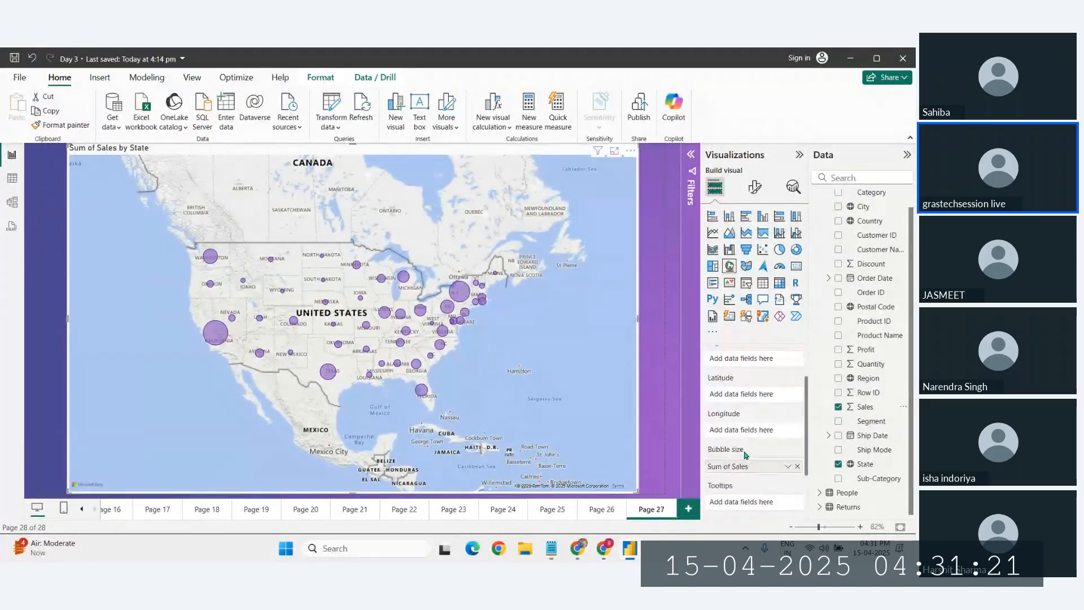
scroll(745, 455, down, 1)
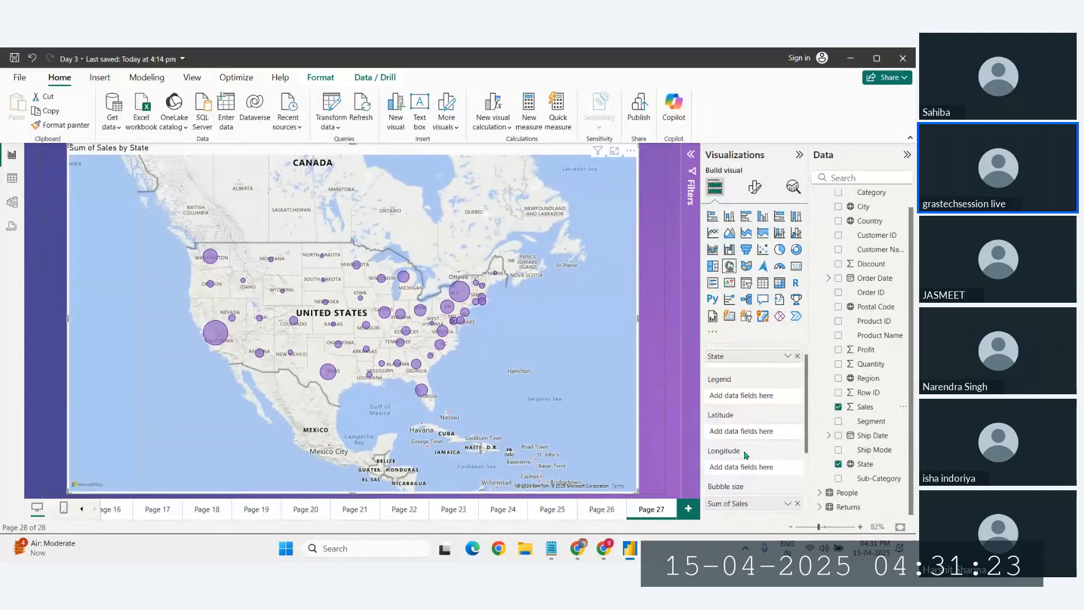
scroll(745, 455, down, 1)
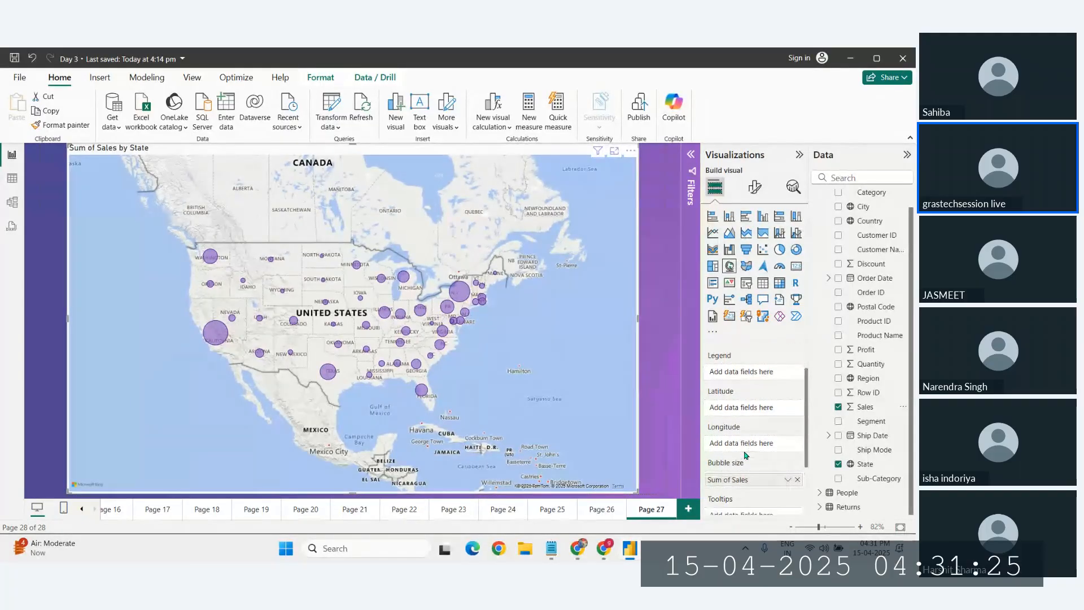
scroll(746, 455, down, 3)
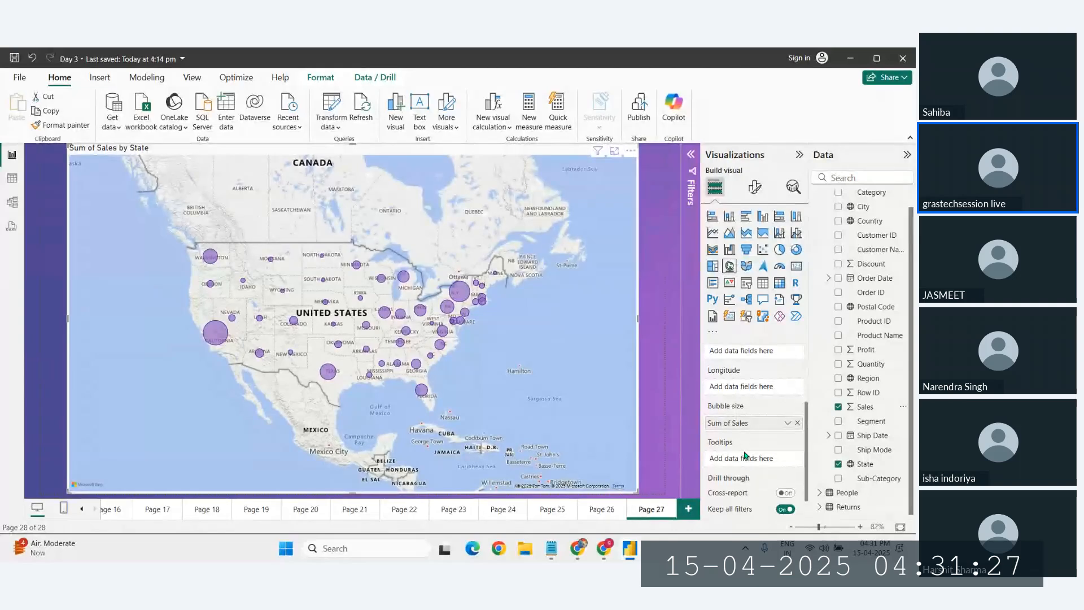
scroll(746, 455, up, 3)
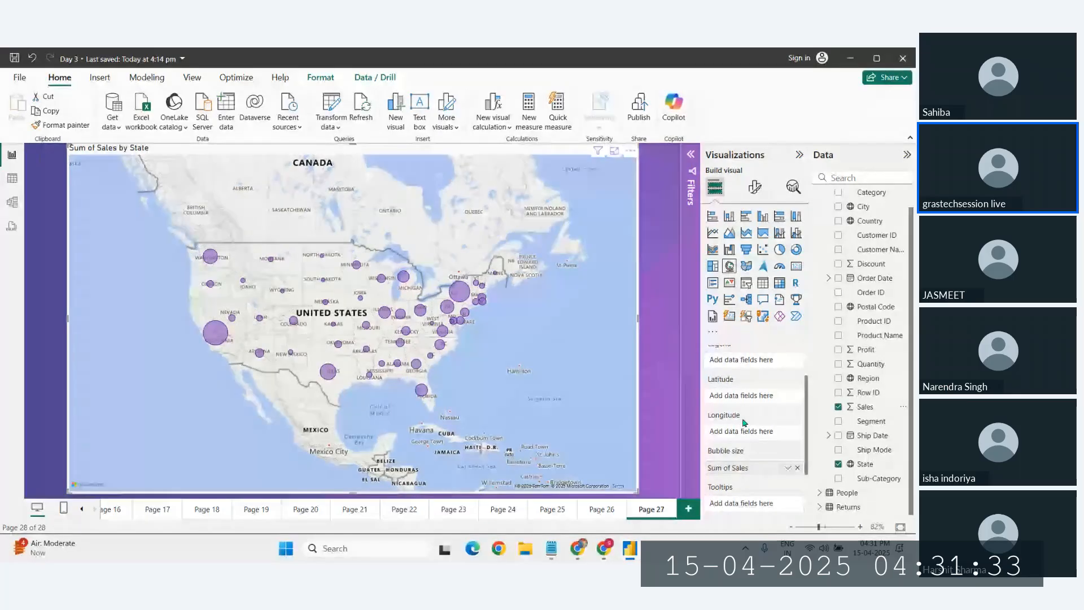
scroll(745, 422, up, 1)
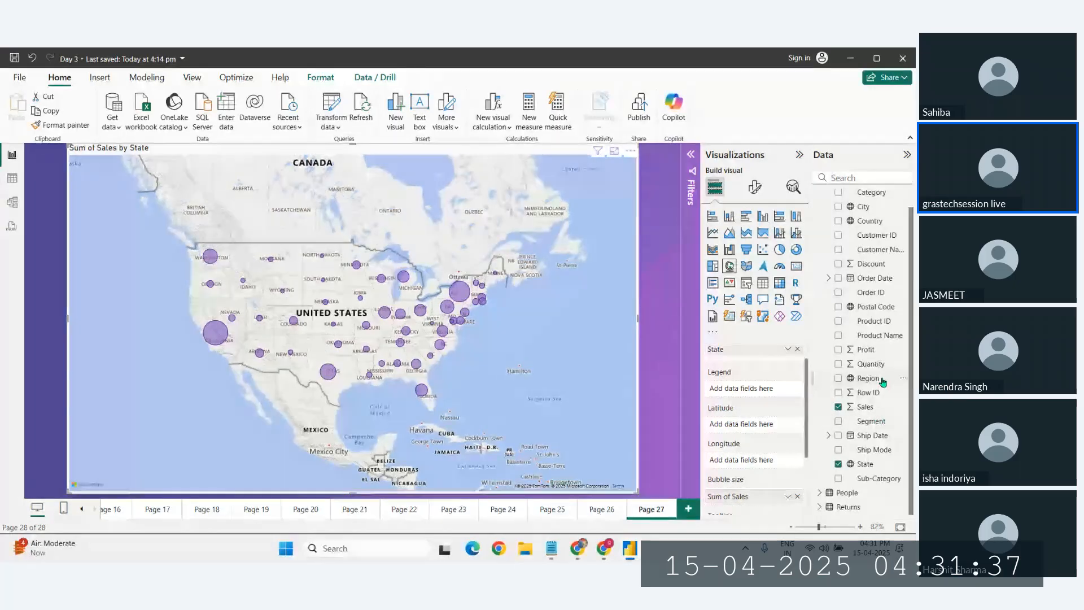
drag(883, 382, 761, 390)
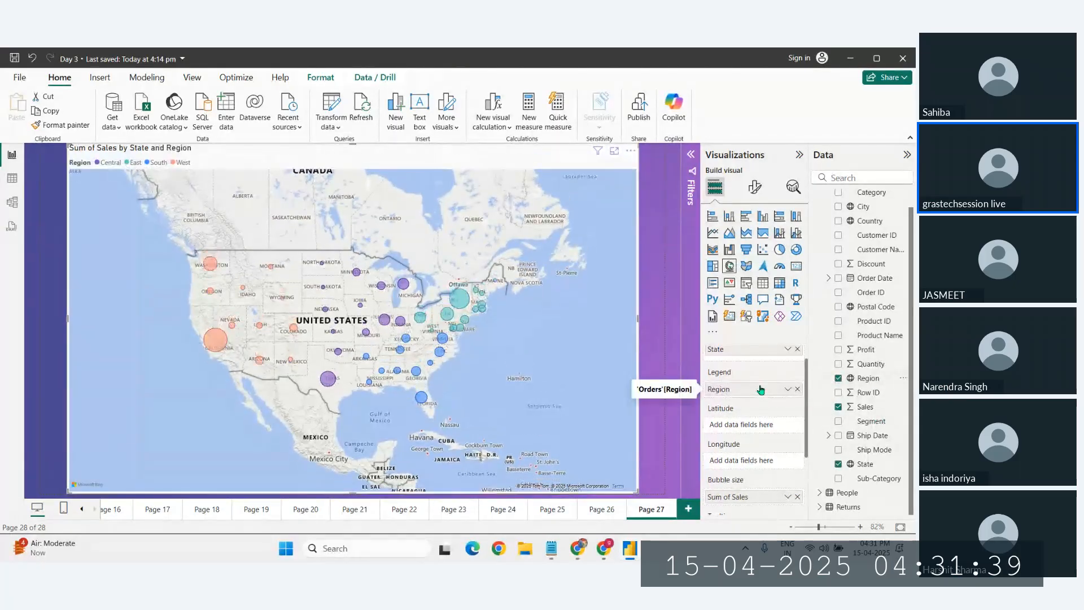
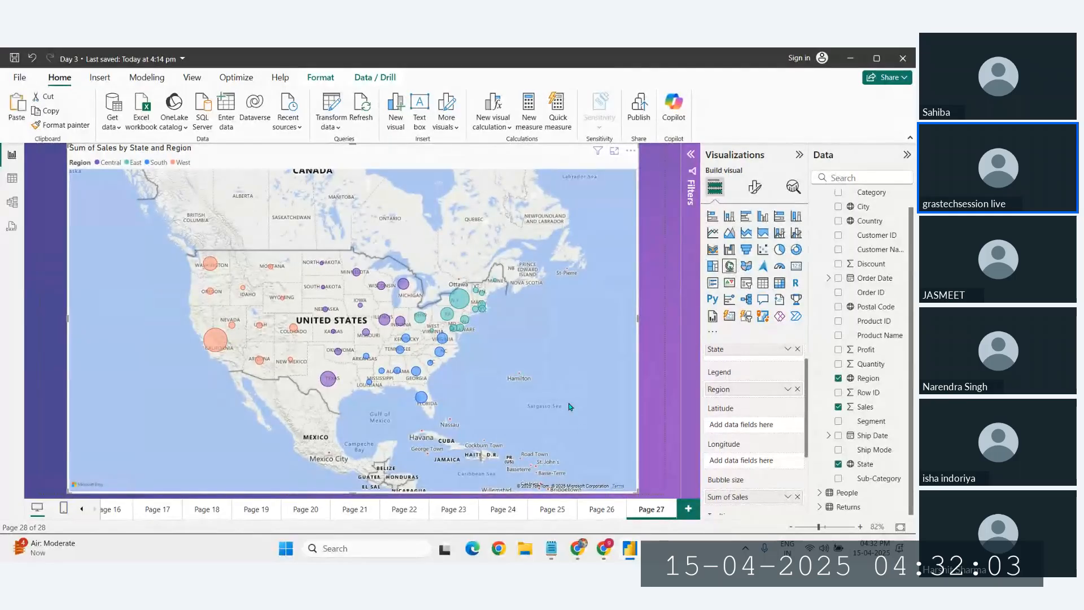
Paste a copy of the map onto a new page and replace its Region legend with Segment
click(689, 509)
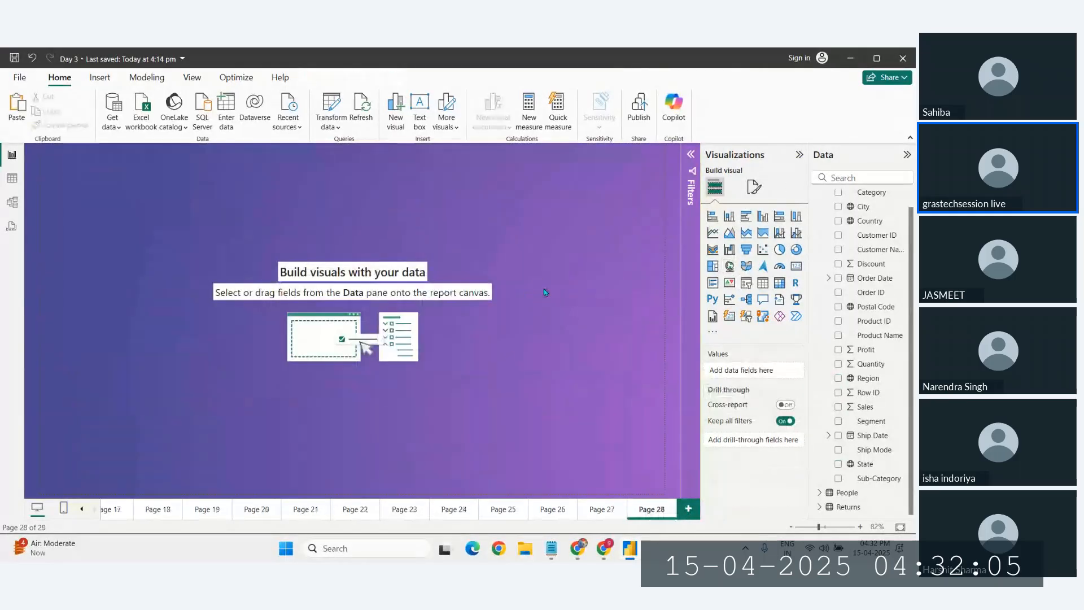
key(ctrl+v)
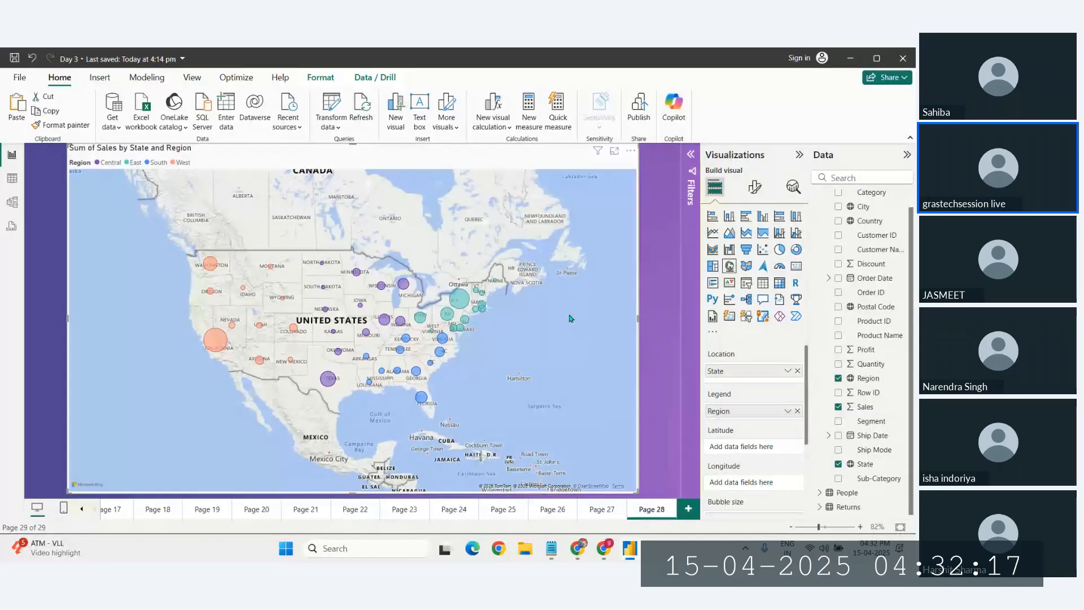
click(797, 413)
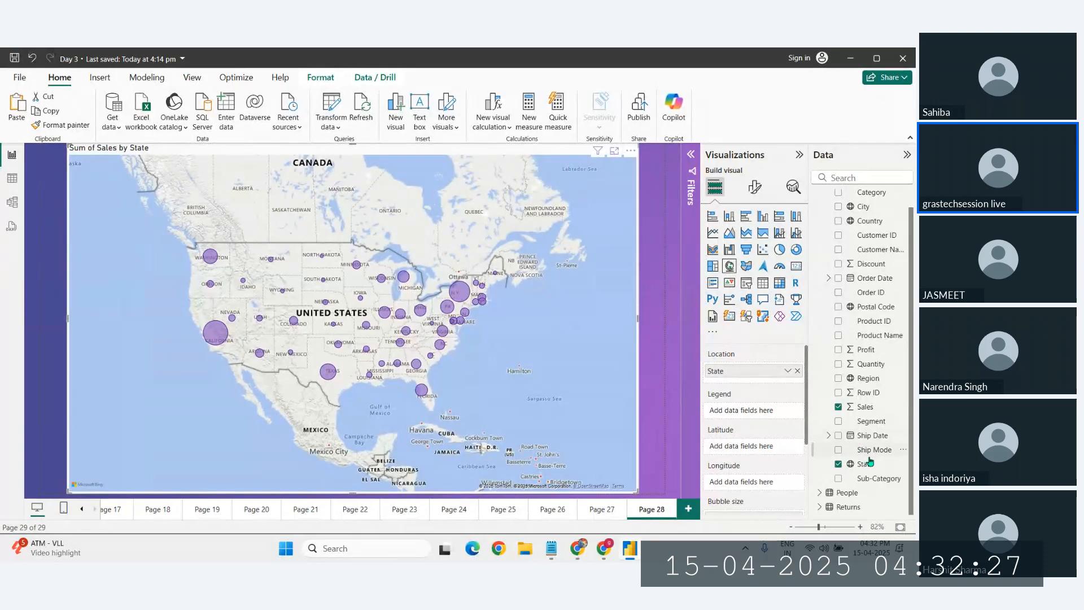
drag(872, 422, 764, 413)
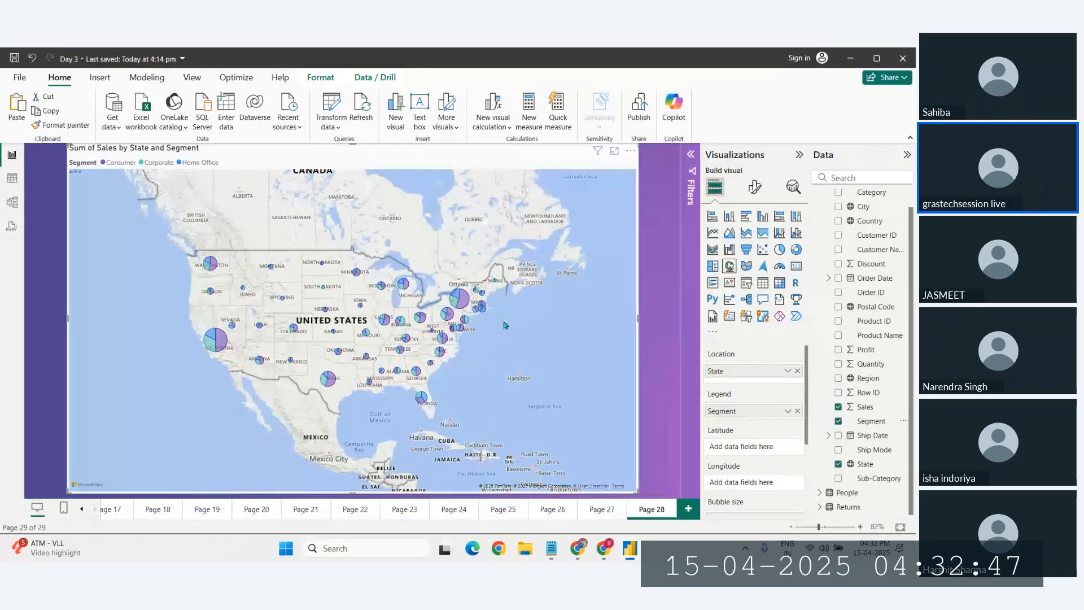
Set the map's bubble size to 7 and check the available range scaling options
click(757, 192)
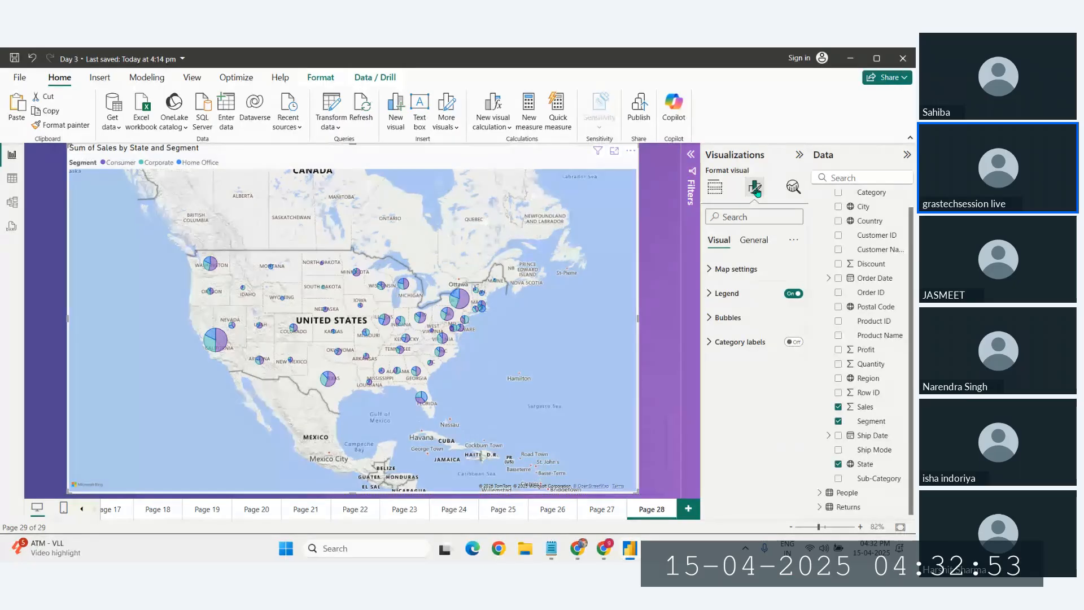
click(719, 326)
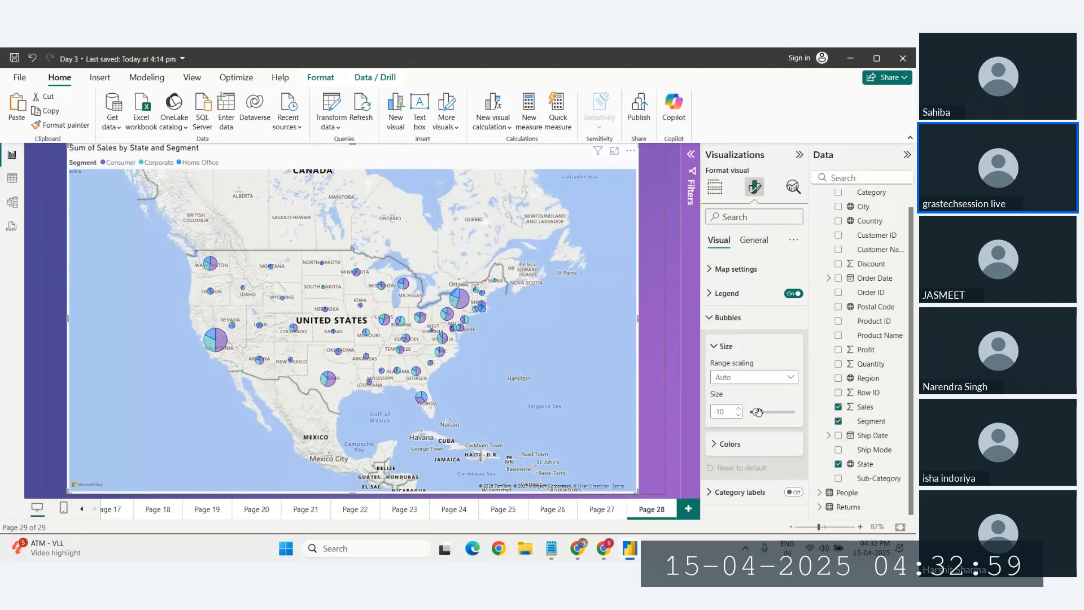
drag(758, 412, 762, 413)
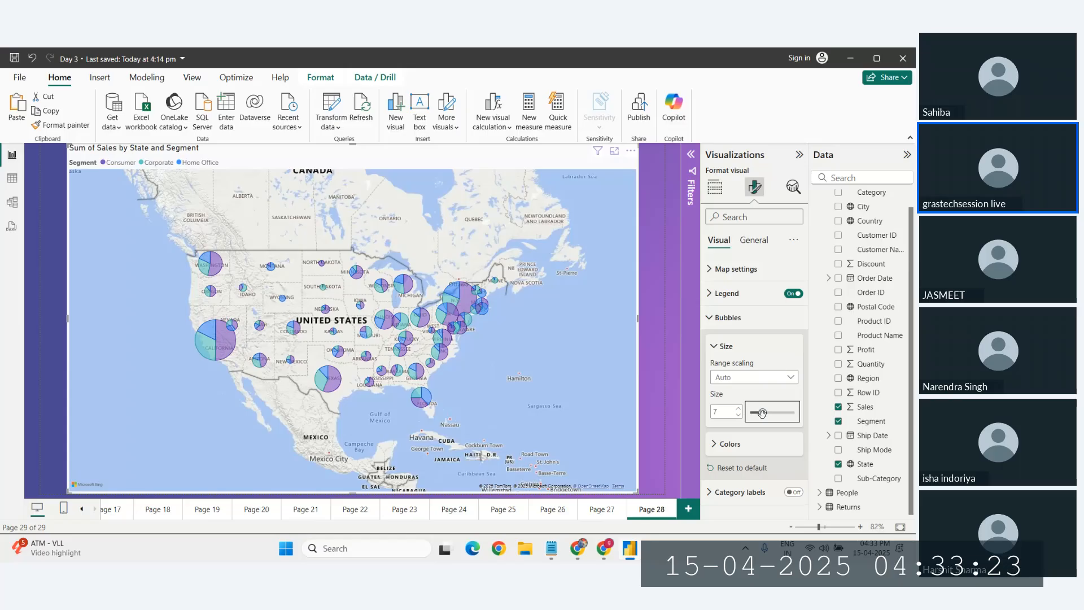
click(757, 378)
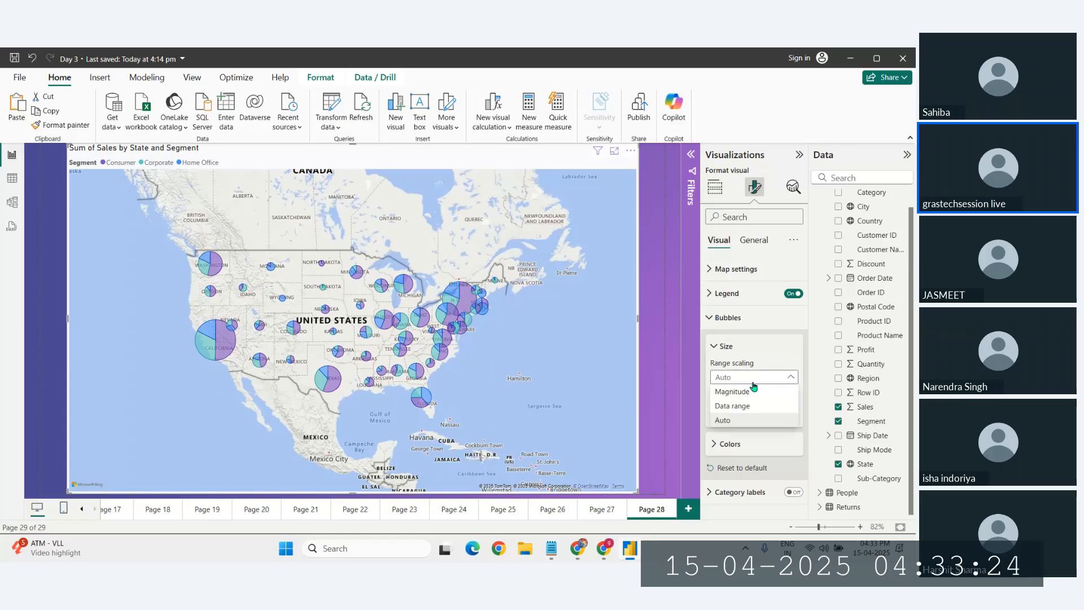
click(759, 354)
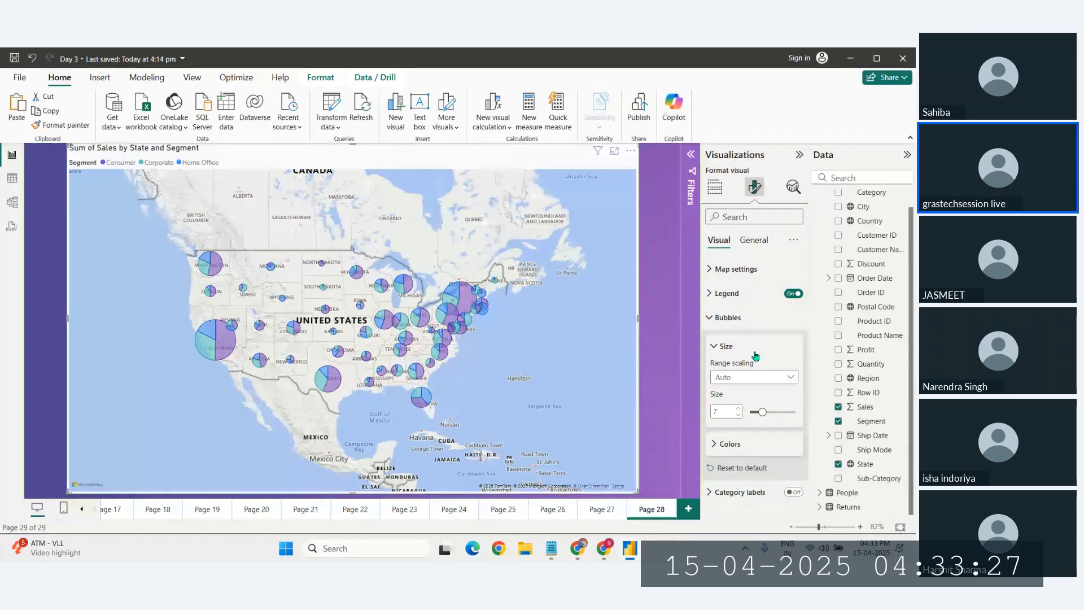
Try category labels on the map, switch them off again, and look over the bubble and legend format settings
click(793, 493)
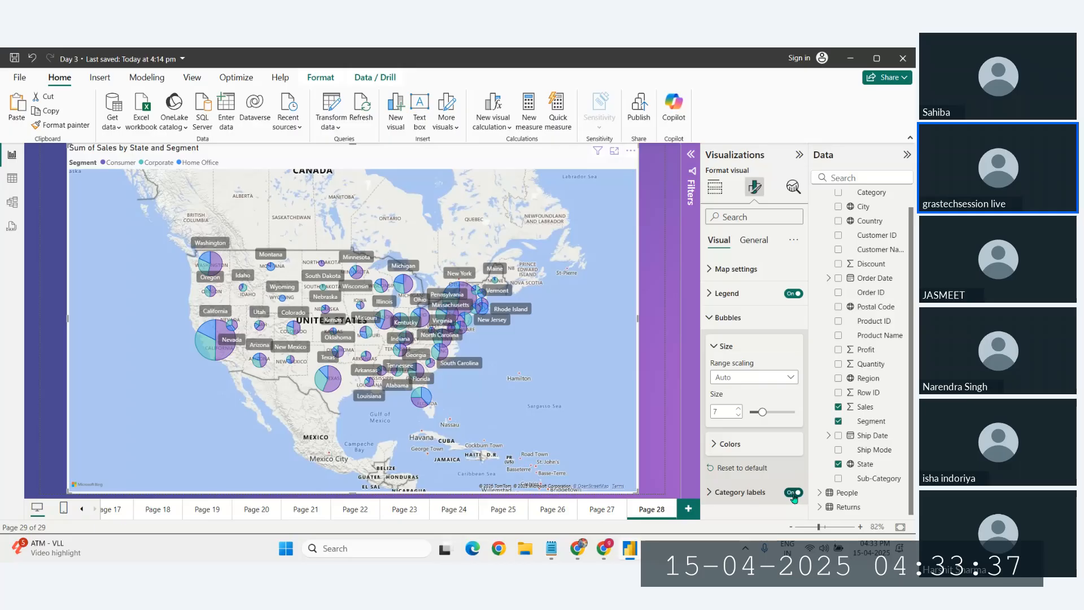
click(793, 492)
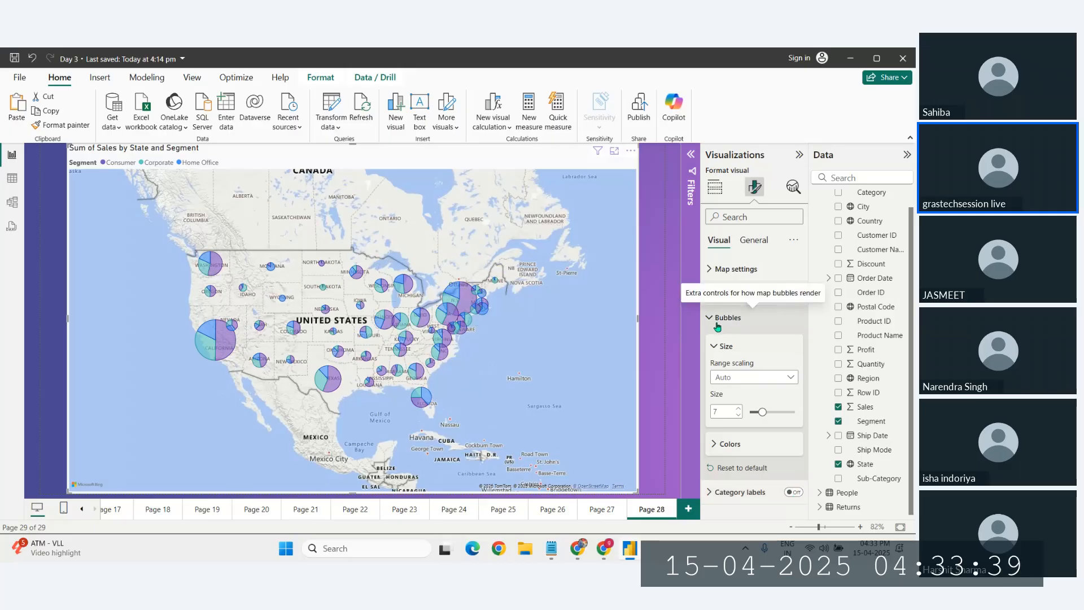
click(718, 349)
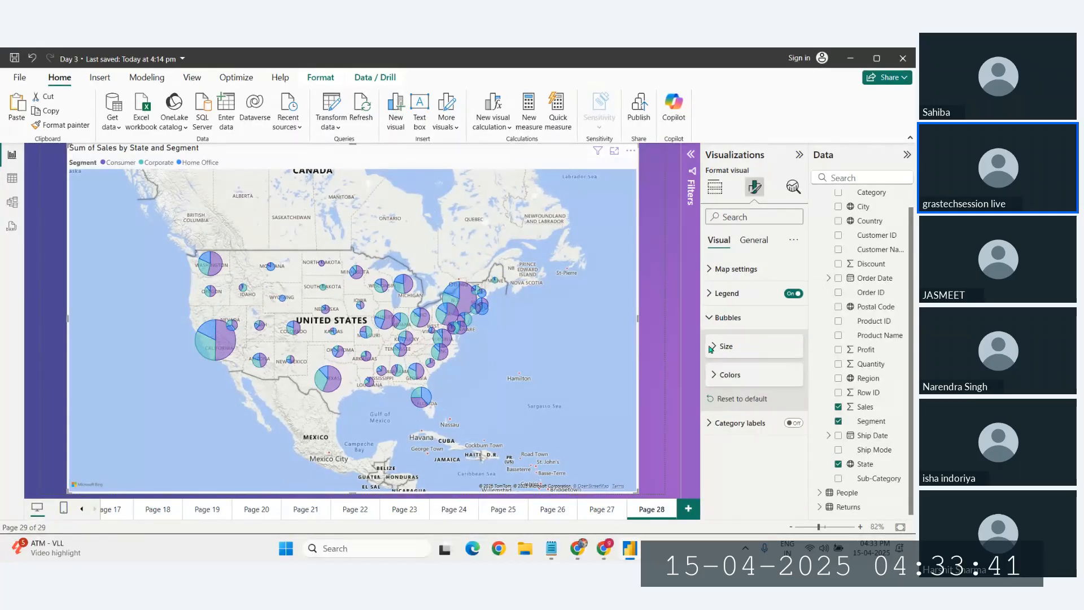
click(727, 329)
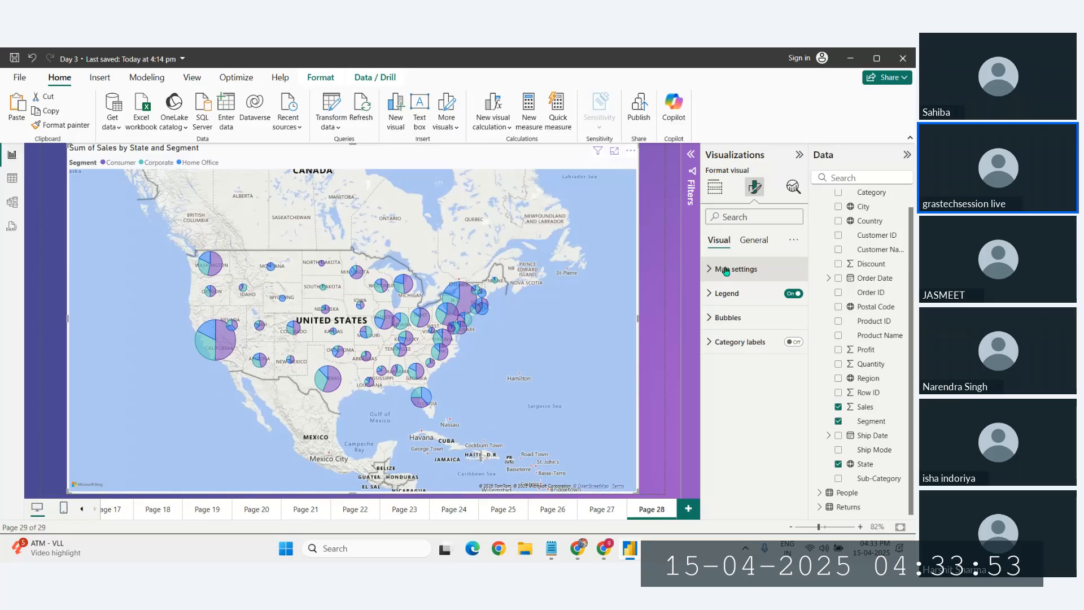
click(719, 320)
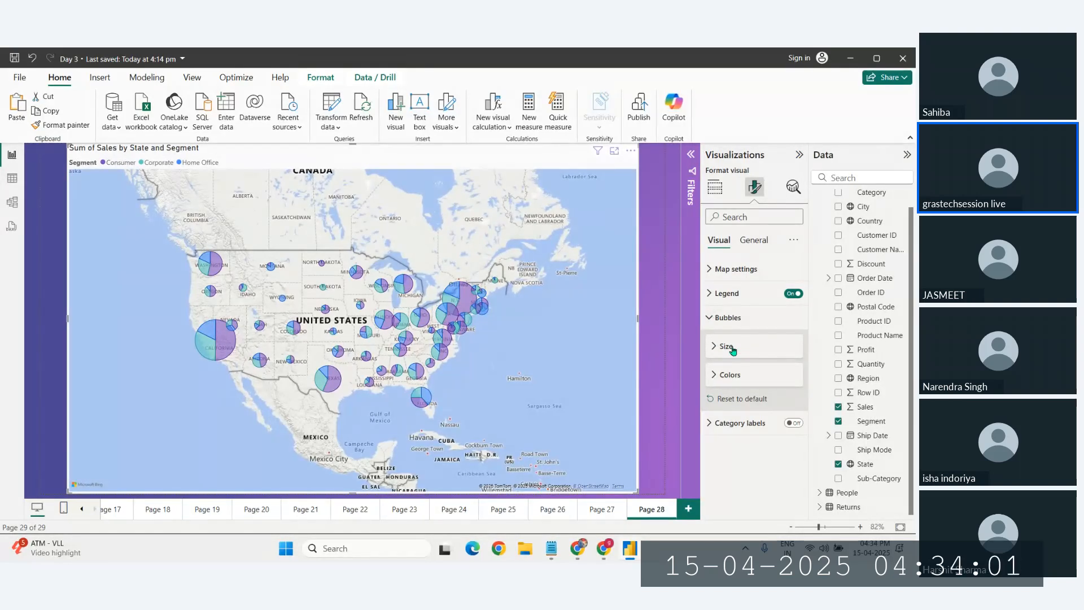
click(723, 293)
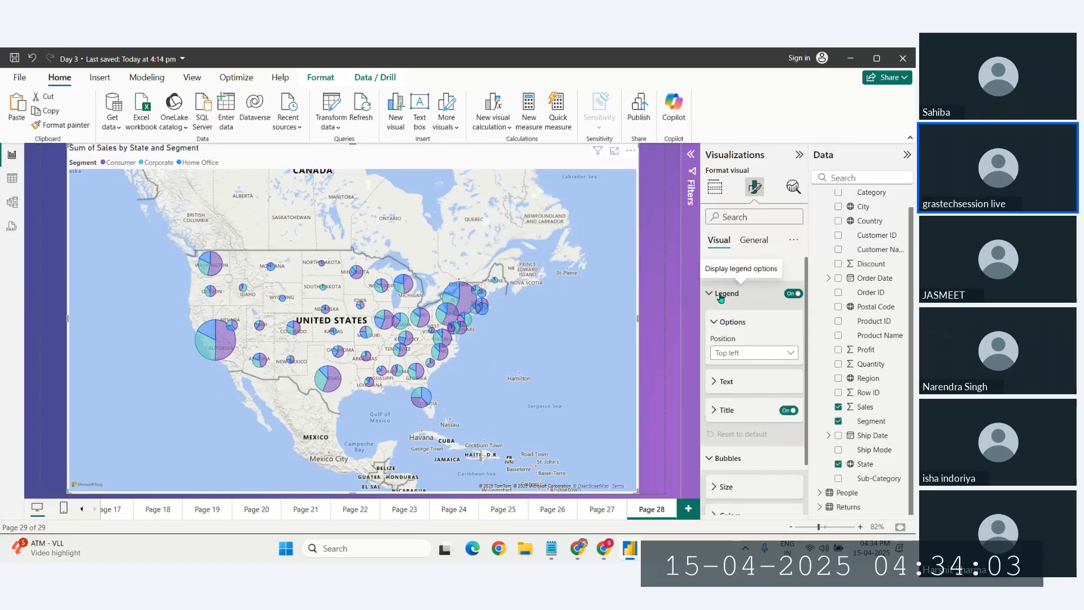
click(721, 295)
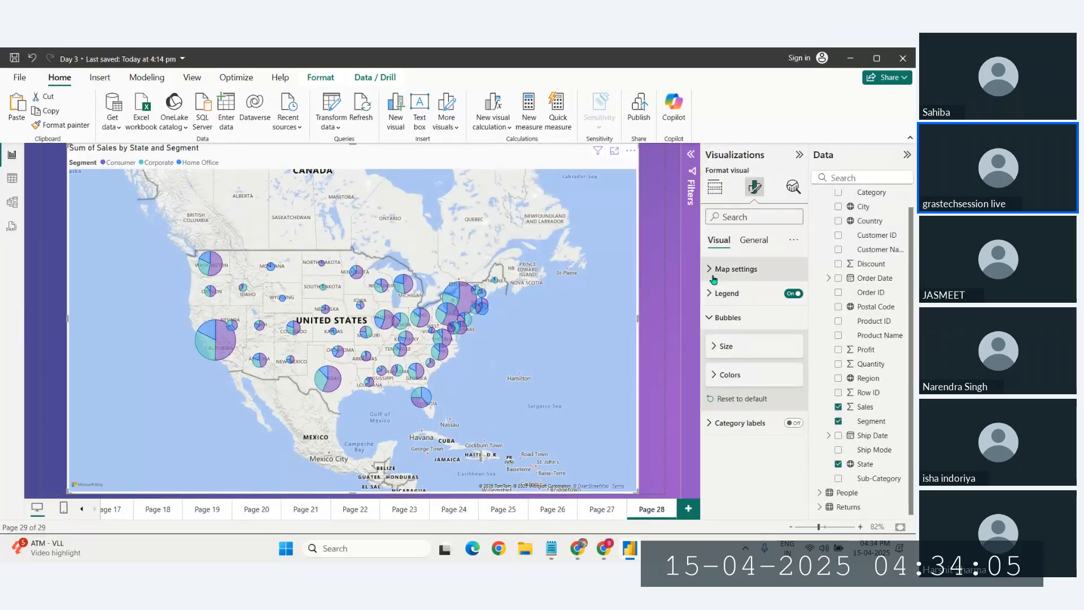
Try the Aerial, Dark, Light and Grayscale map styles and return the map to Road
click(714, 279)
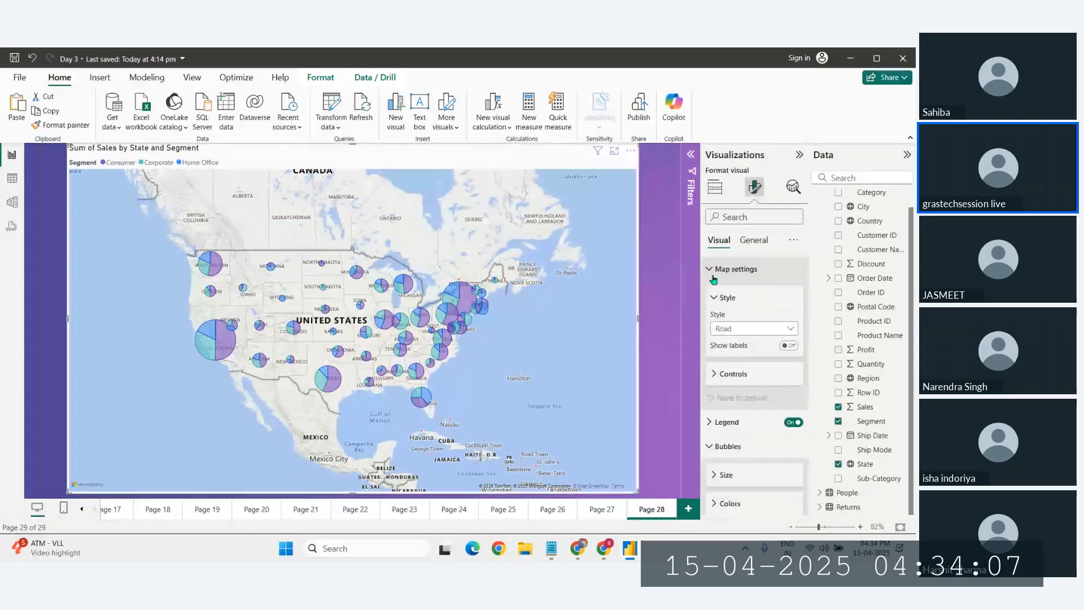
click(747, 333)
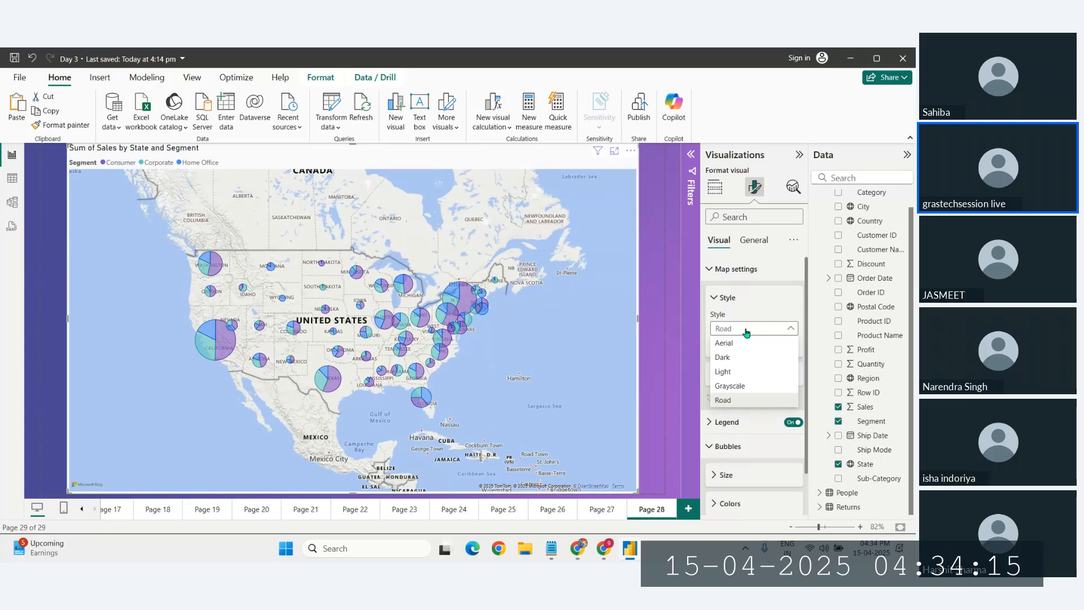
click(737, 344)
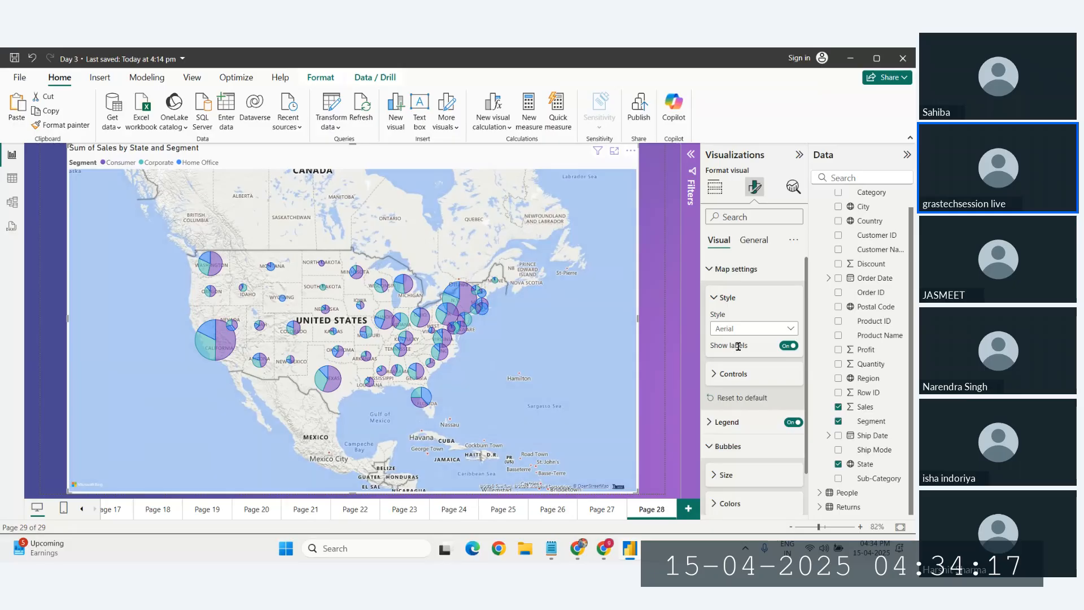
click(740, 330)
click(740, 360)
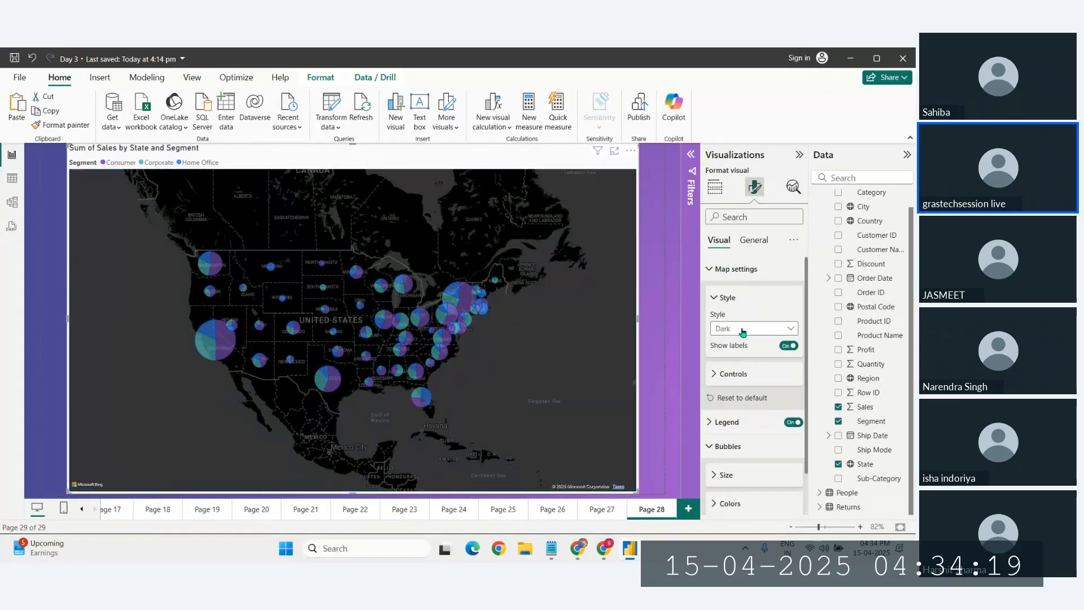
click(742, 332)
click(740, 371)
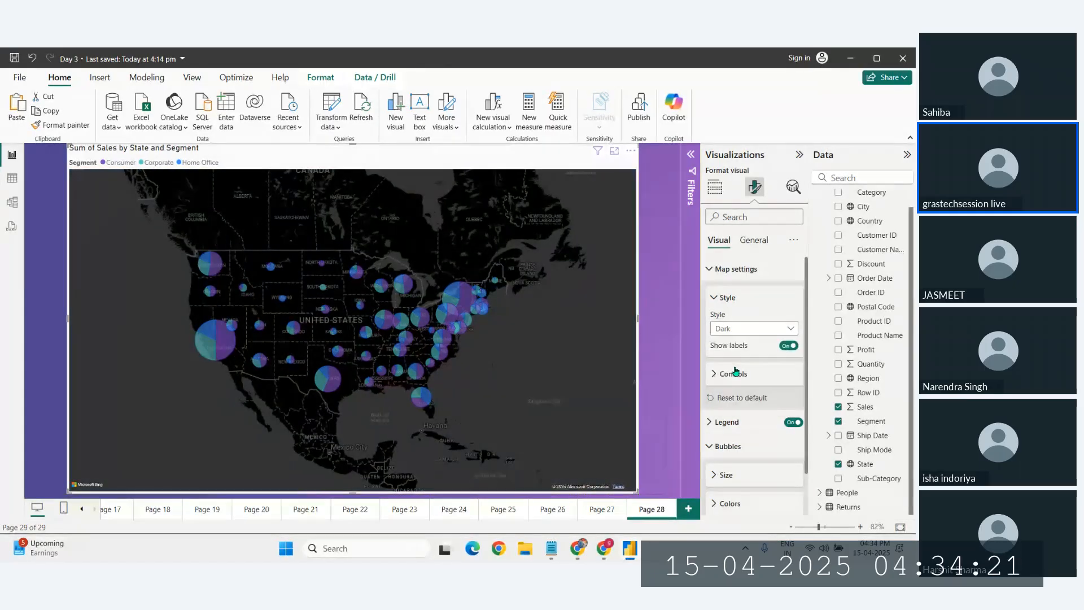
click(739, 332)
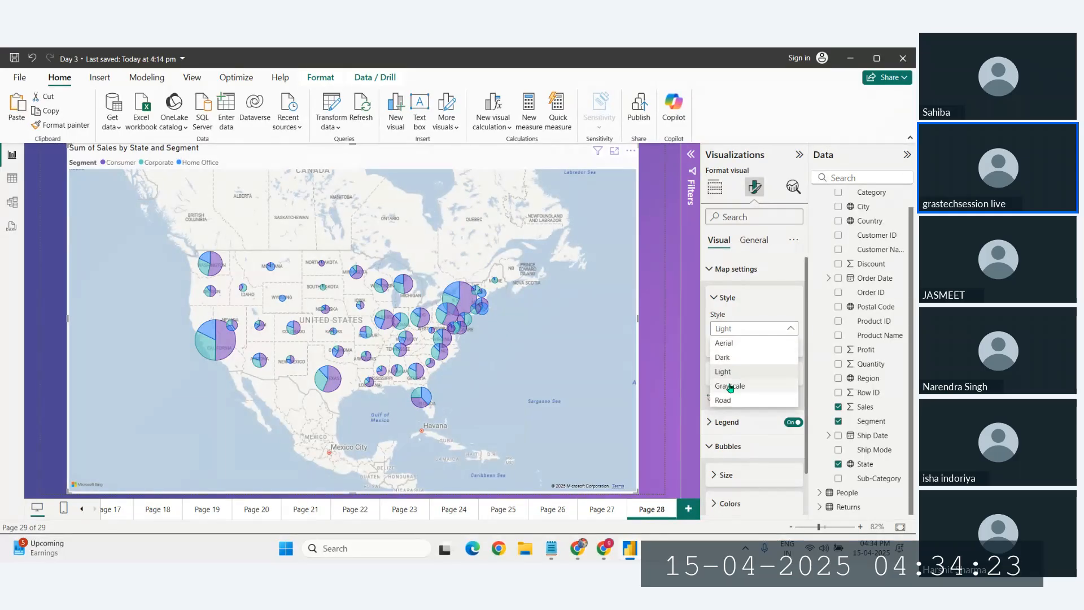
click(730, 387)
click(735, 332)
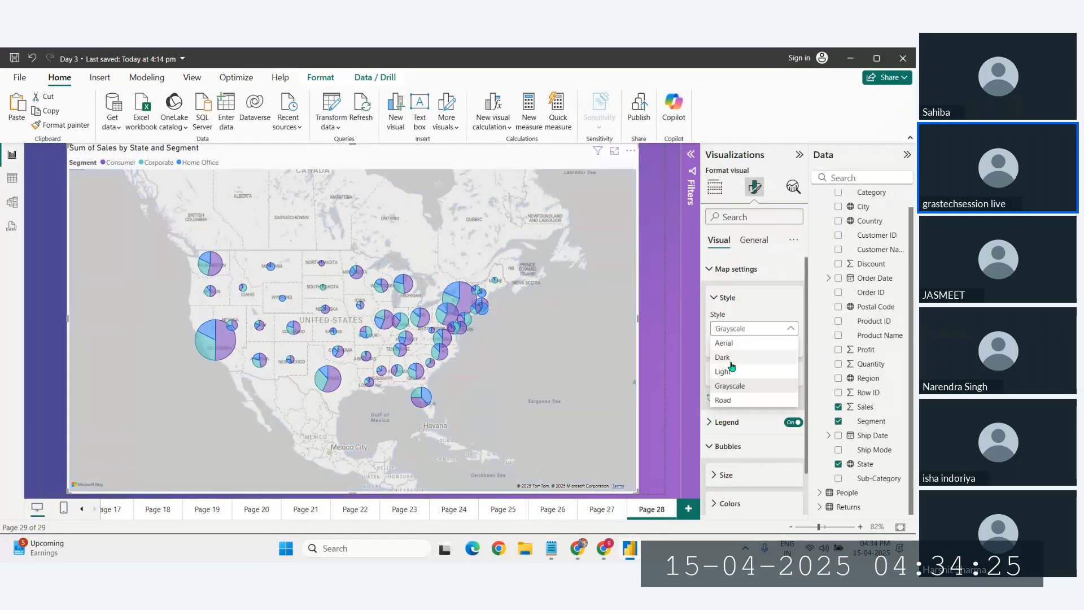
click(732, 400)
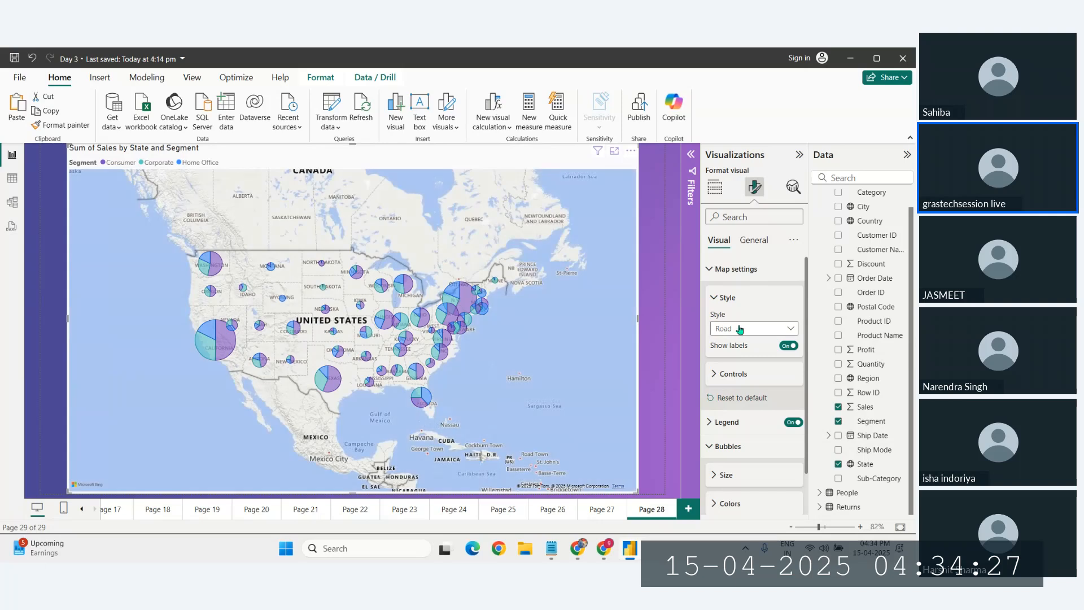
Preview the Aerial style on the segment map and set its style to Dark
click(735, 331)
click(727, 343)
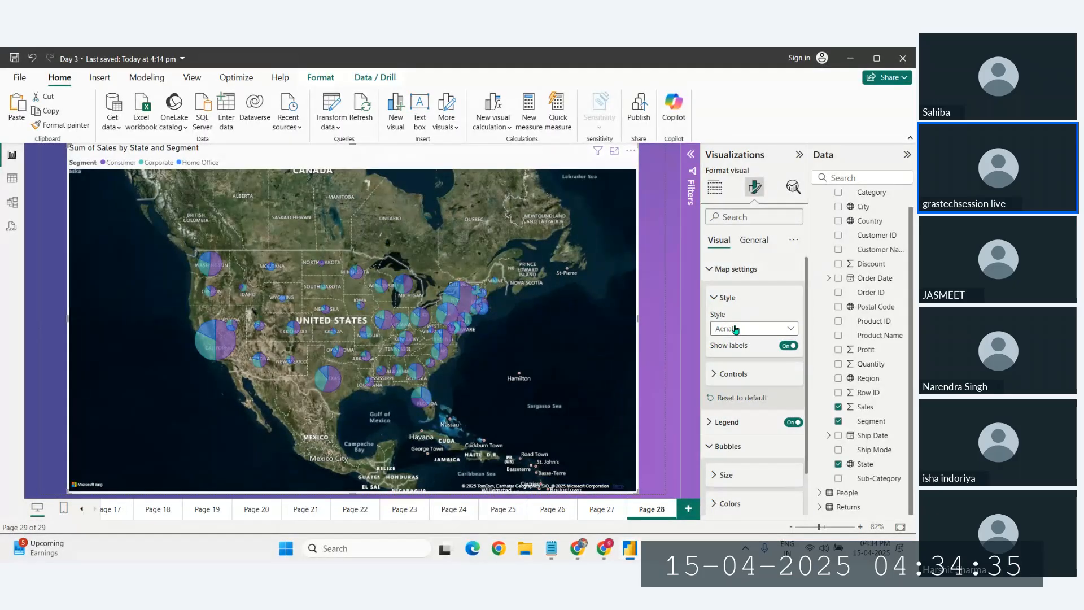
click(736, 329)
click(741, 350)
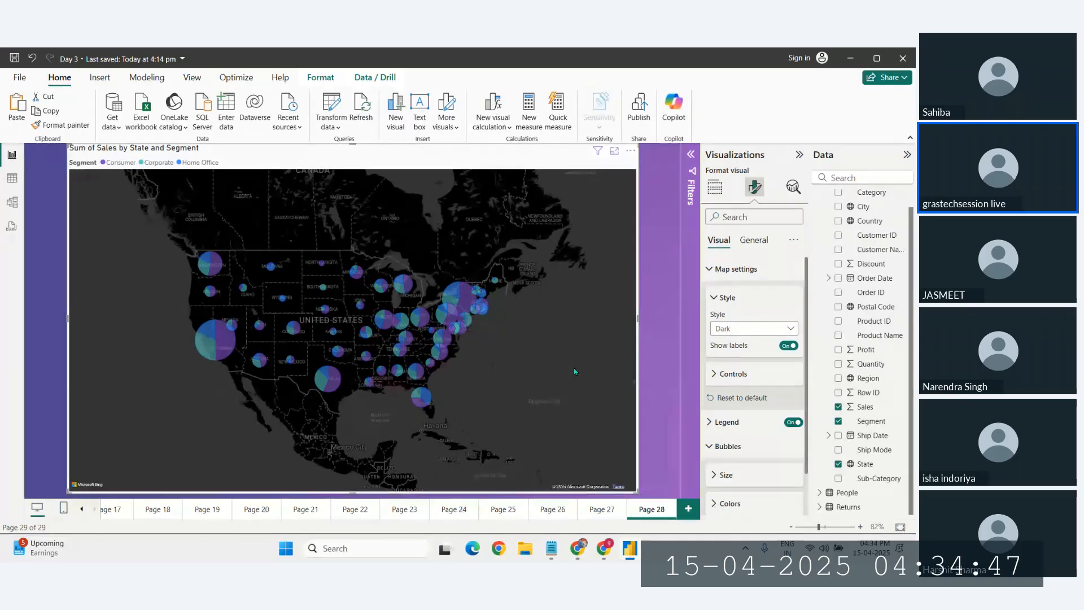
Add a new page, paste the segment map onto it, and remove Segment from the copy's legend
click(689, 509)
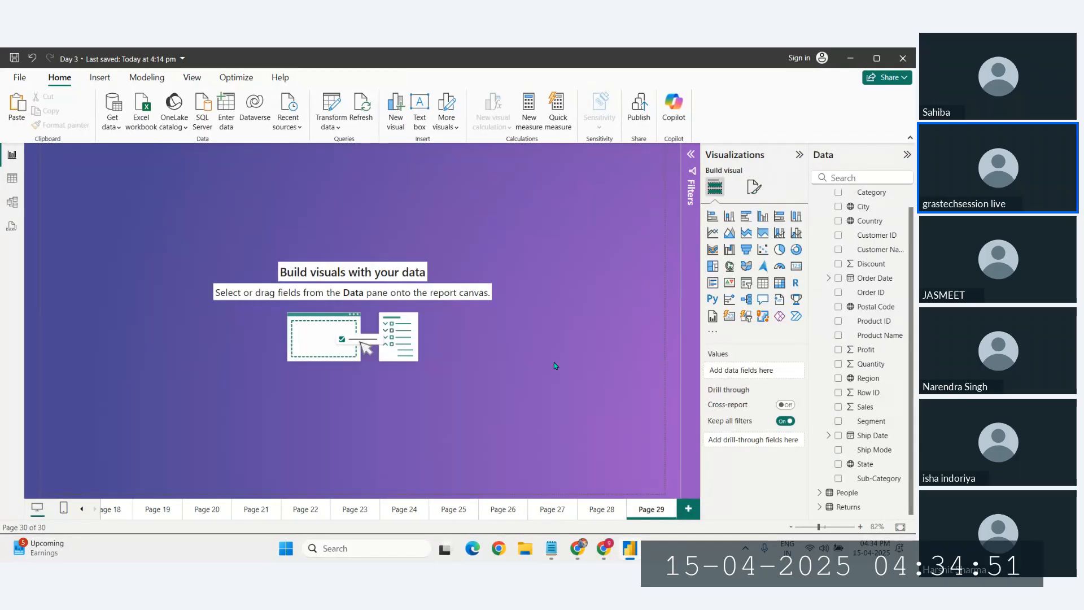
key(ctrl+v)
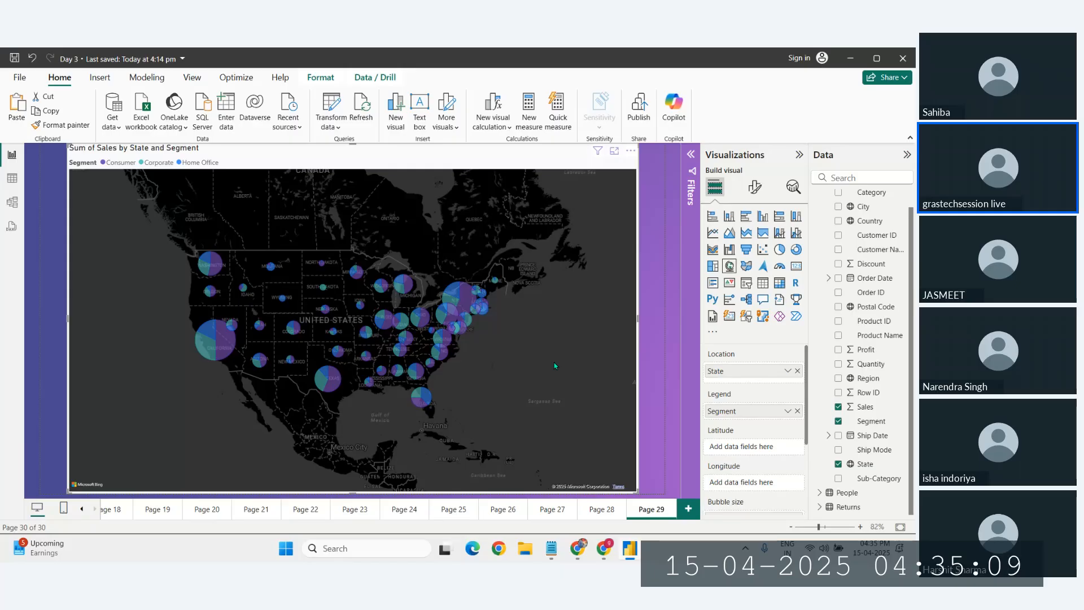
scroll(739, 400, down, 1)
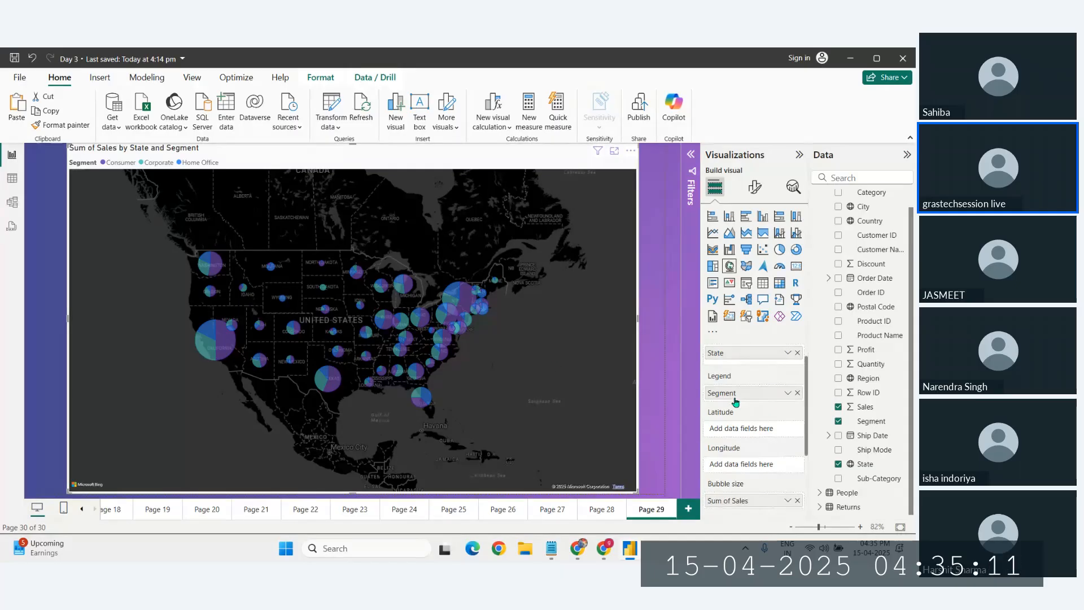
click(798, 392)
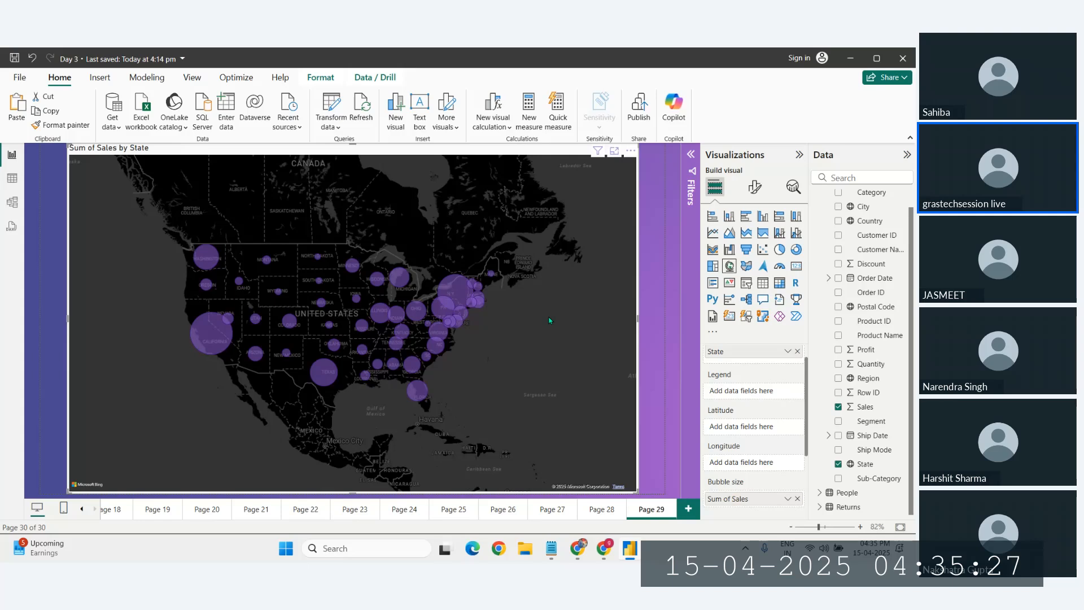
Look over the copied map's bubble size and bubble color format settings
click(759, 196)
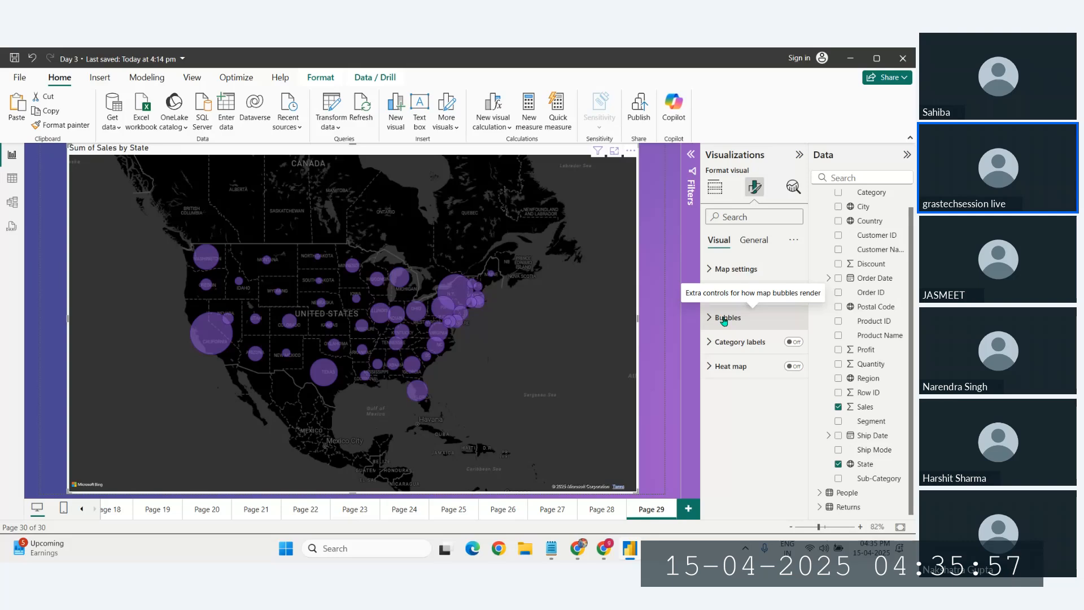
click(724, 320)
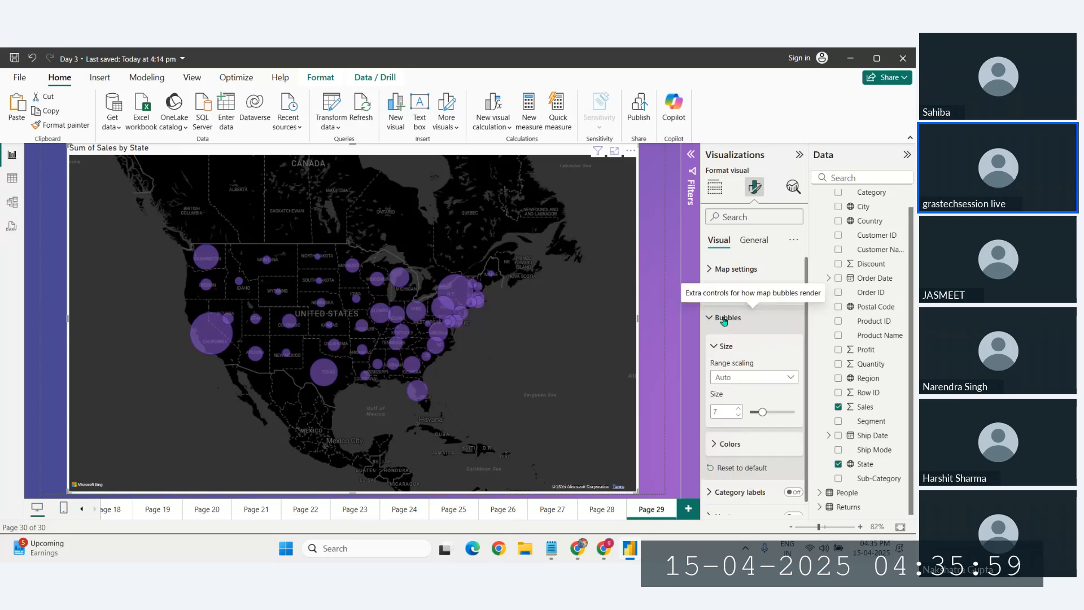
scroll(716, 406, down, 1)
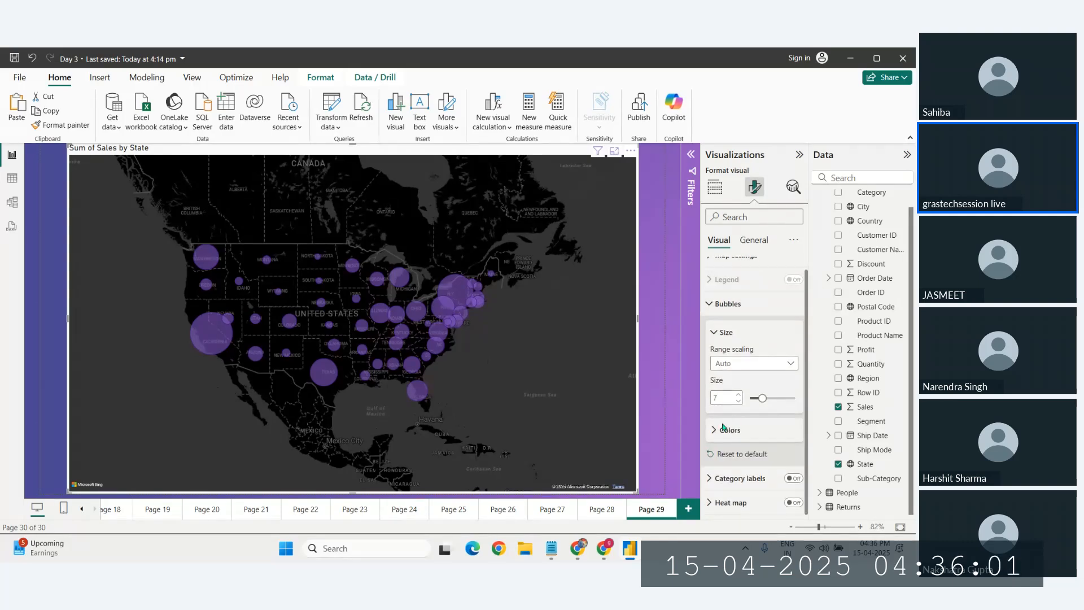
click(712, 431)
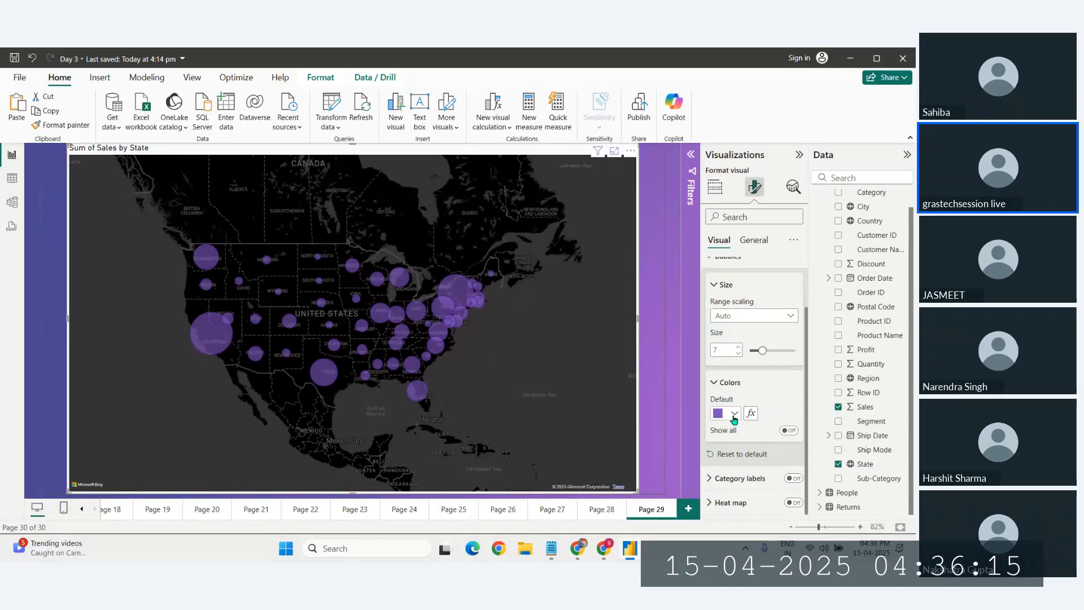
click(734, 419)
click(729, 386)
click(729, 384)
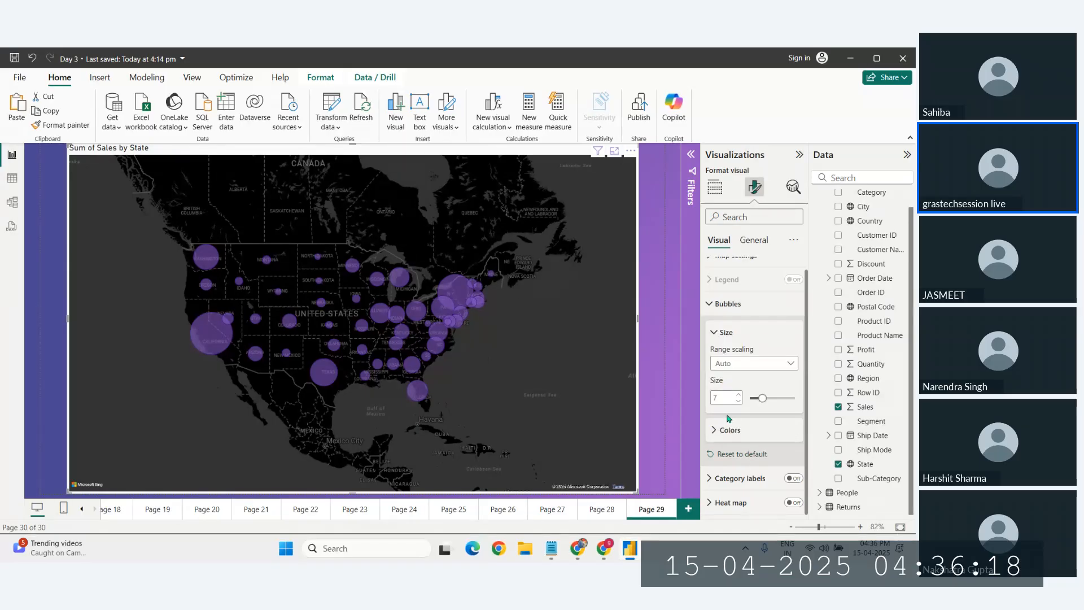
Turn on the heat map for the state sales map and show its gradient color settings
click(790, 503)
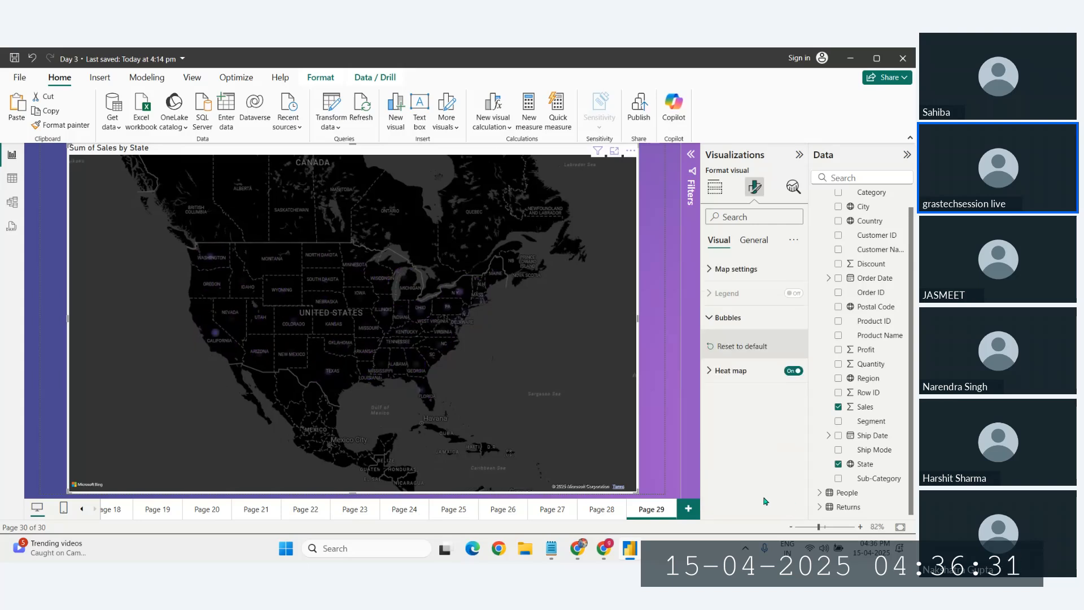
click(711, 370)
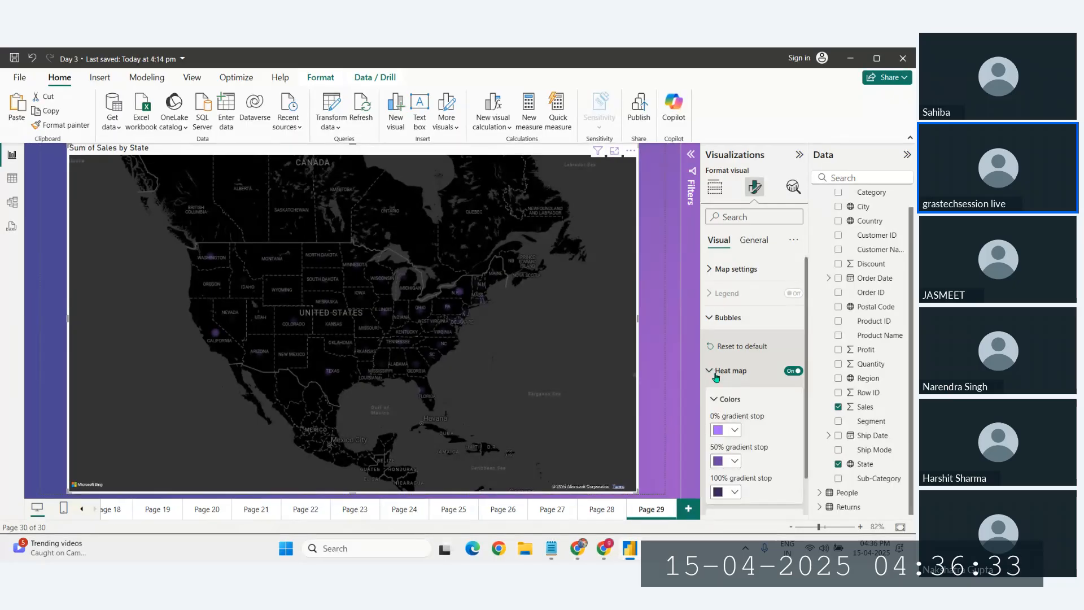
scroll(772, 455, down, 1)
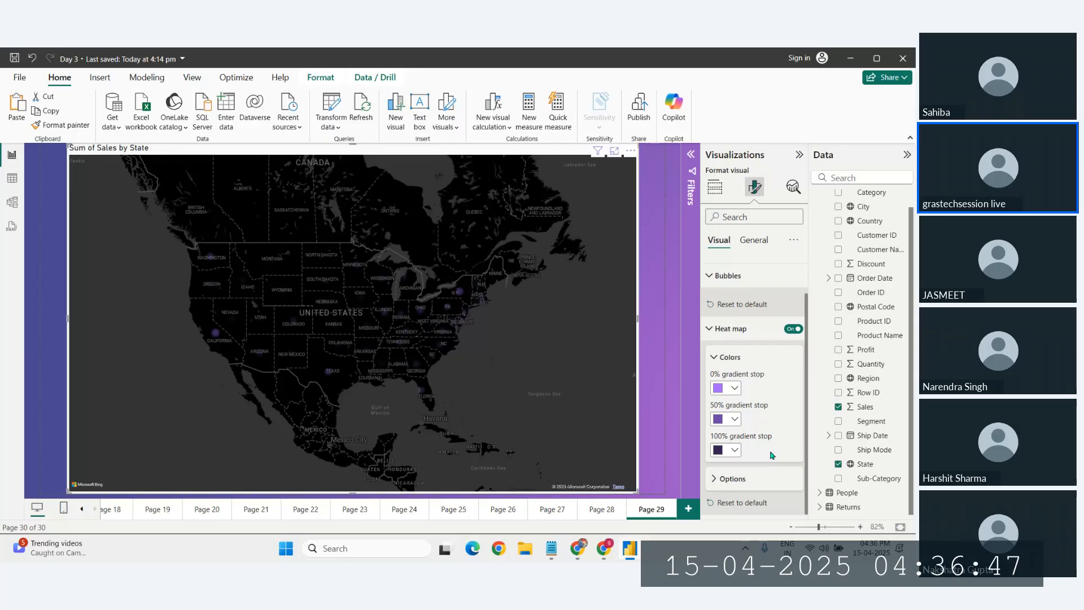
Try a light teal theme color for the heat map's 0% gradient stop
click(734, 396)
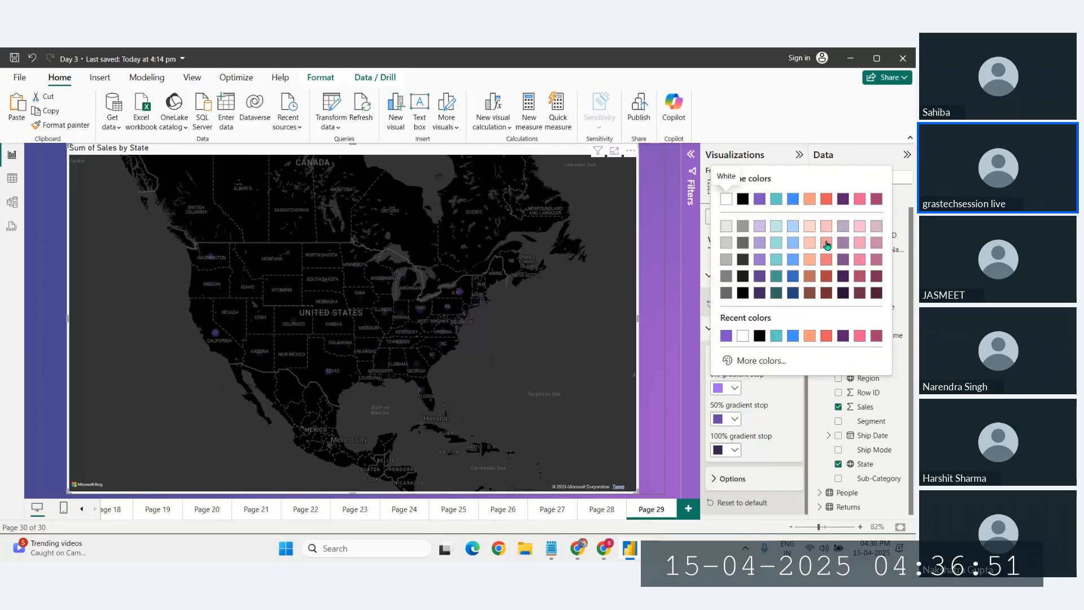
click(734, 387)
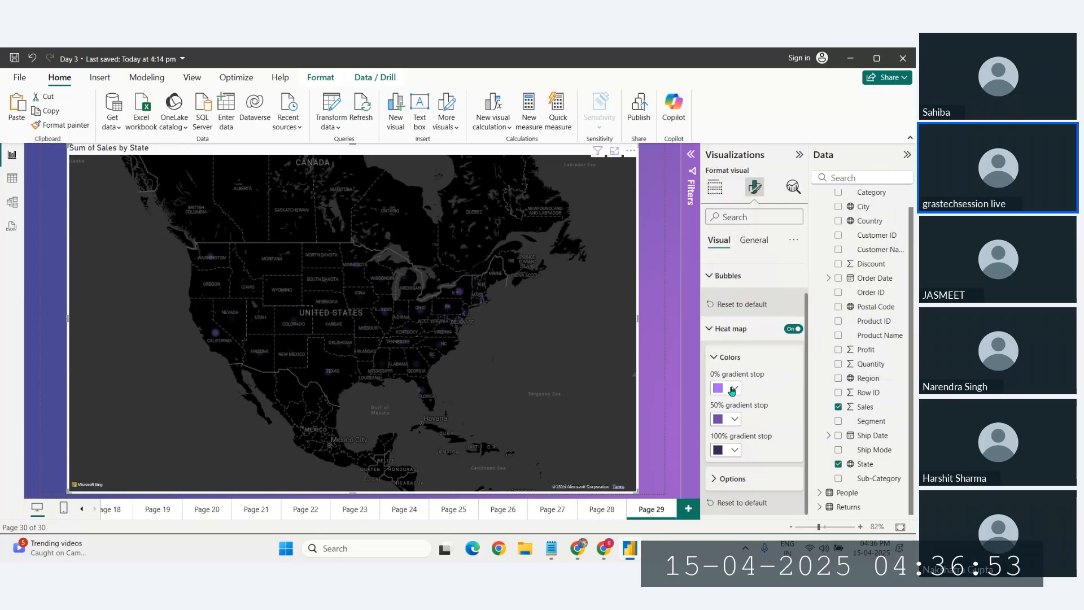
click(733, 388)
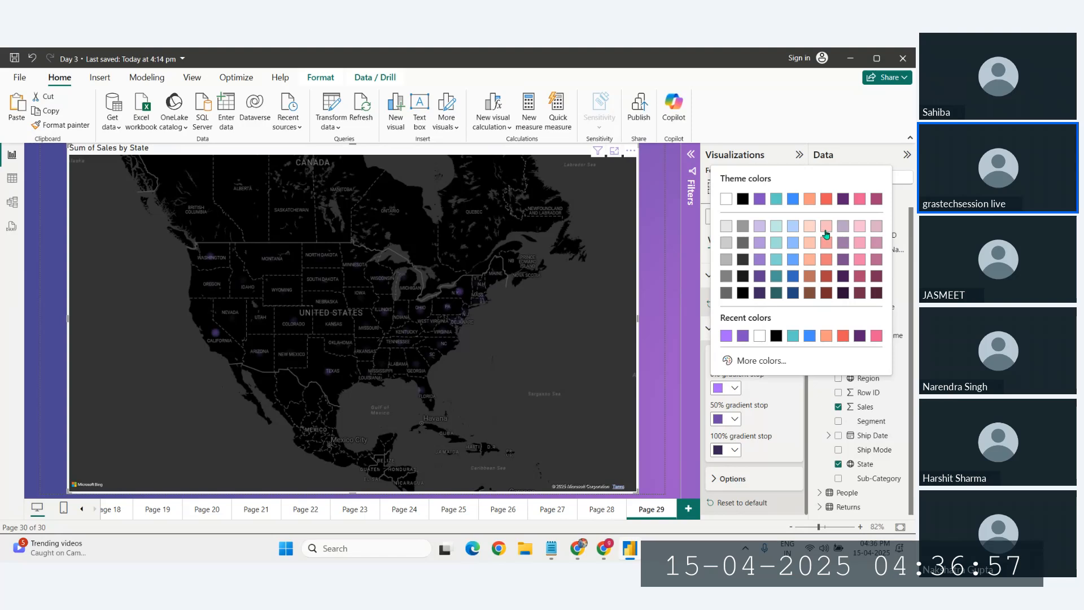
click(778, 228)
Set the heat map's 0% gradient stop to the custom orange #FF7446
click(733, 388)
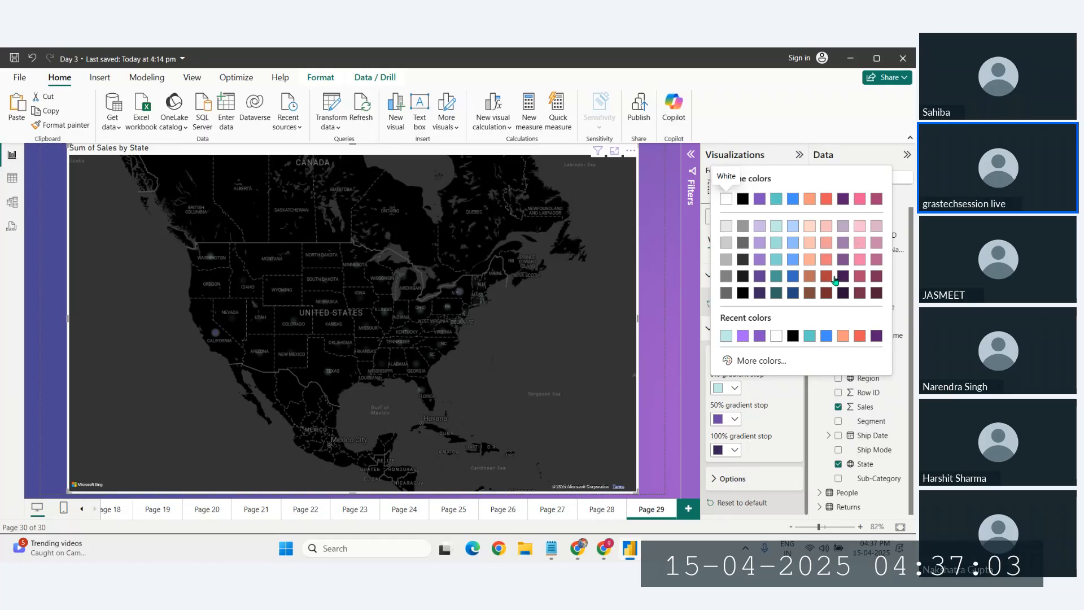
click(760, 360)
click(728, 322)
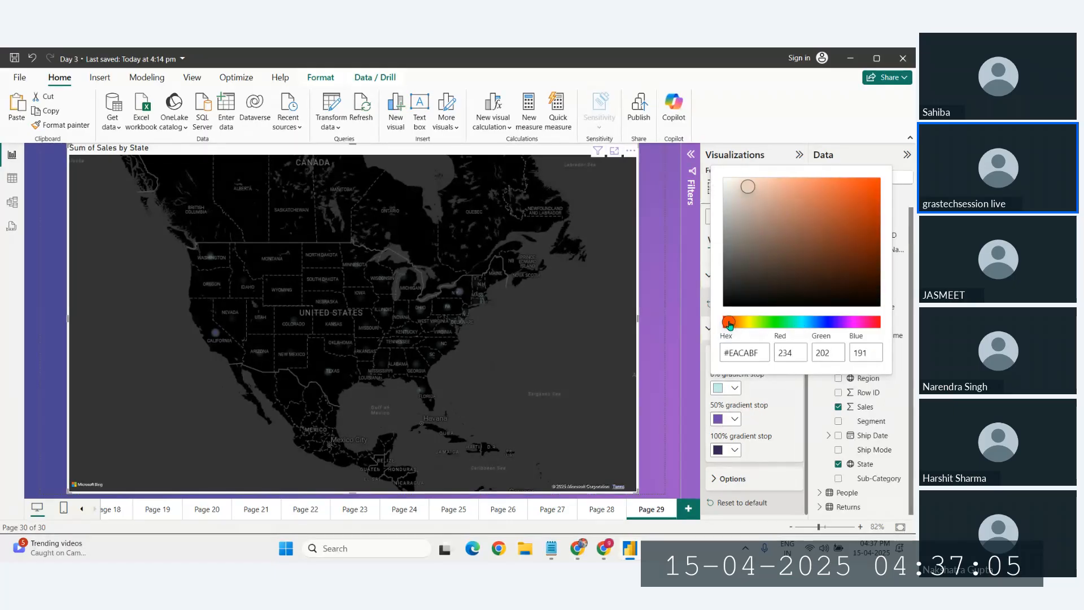
click(793, 225)
drag(805, 221, 837, 175)
click(781, 435)
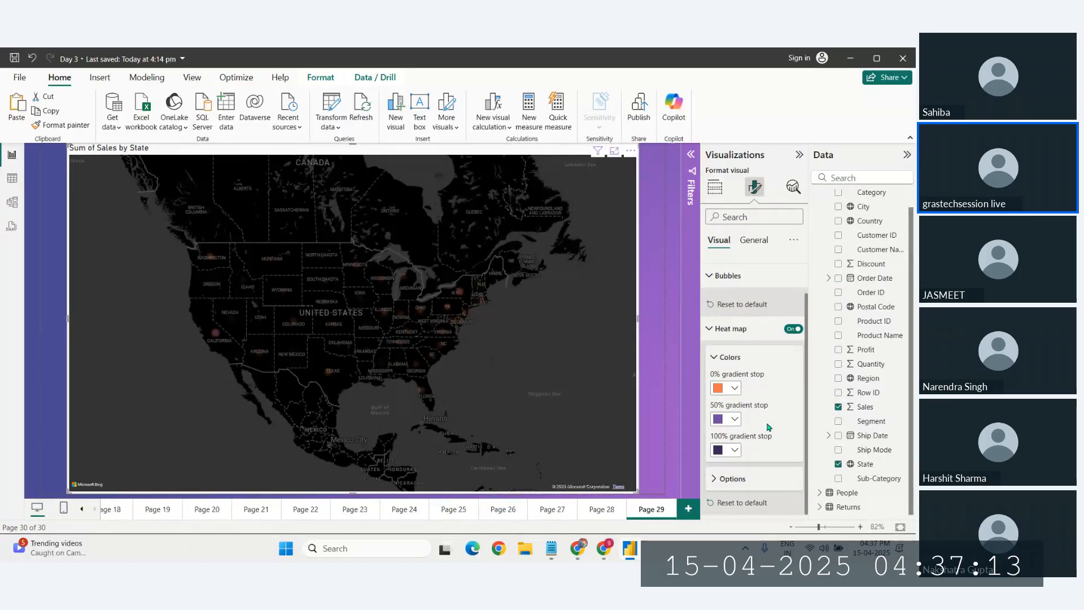
Deepen the 0% gradient stop to the fully saturated orange-red #FF4100
click(734, 388)
click(754, 364)
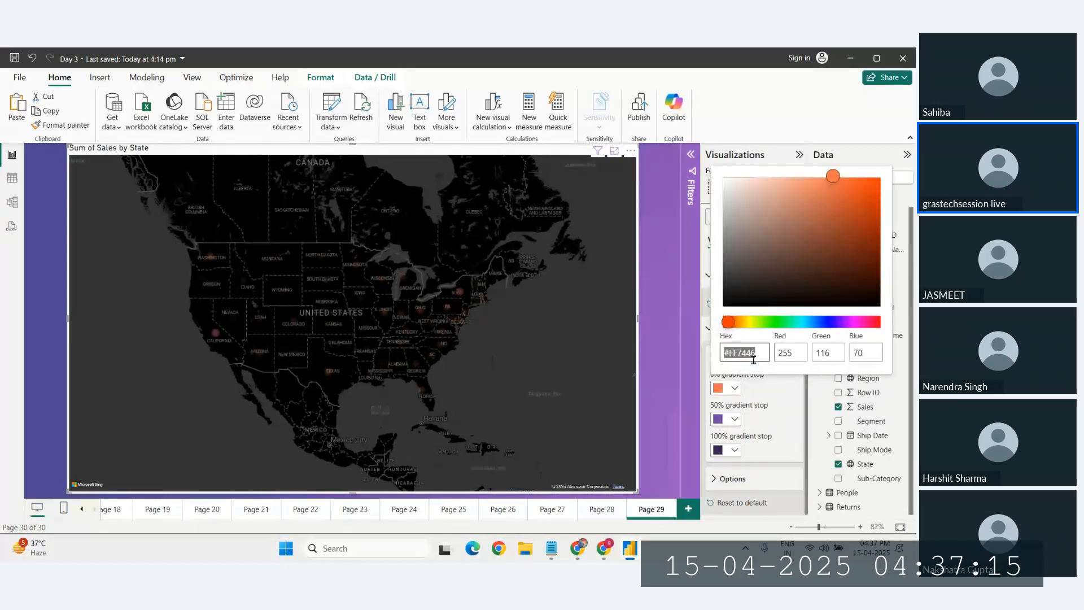
drag(842, 188, 863, 180)
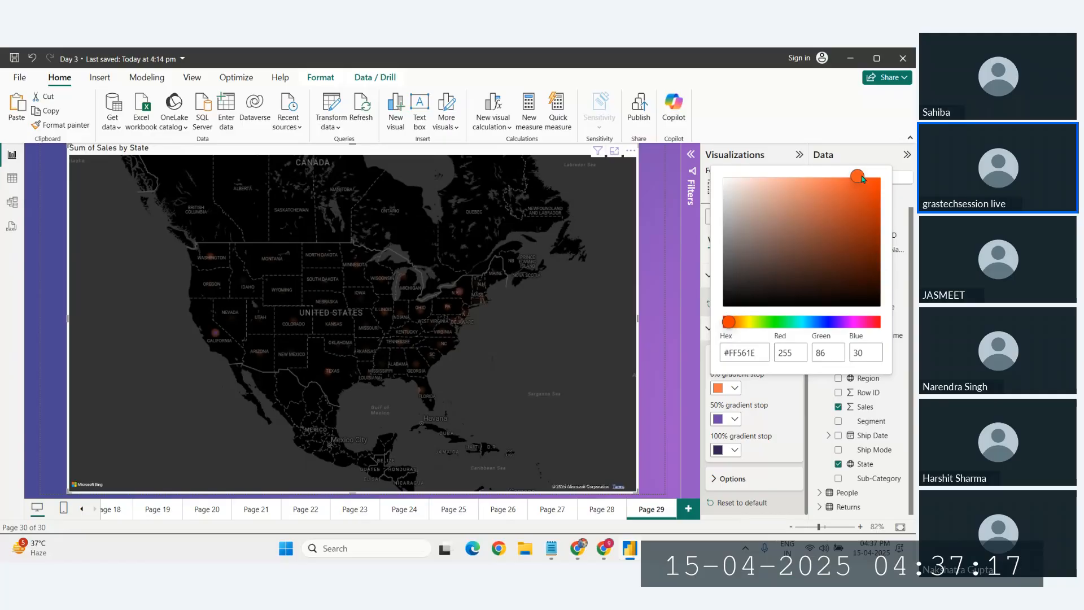
click(780, 394)
click(733, 389)
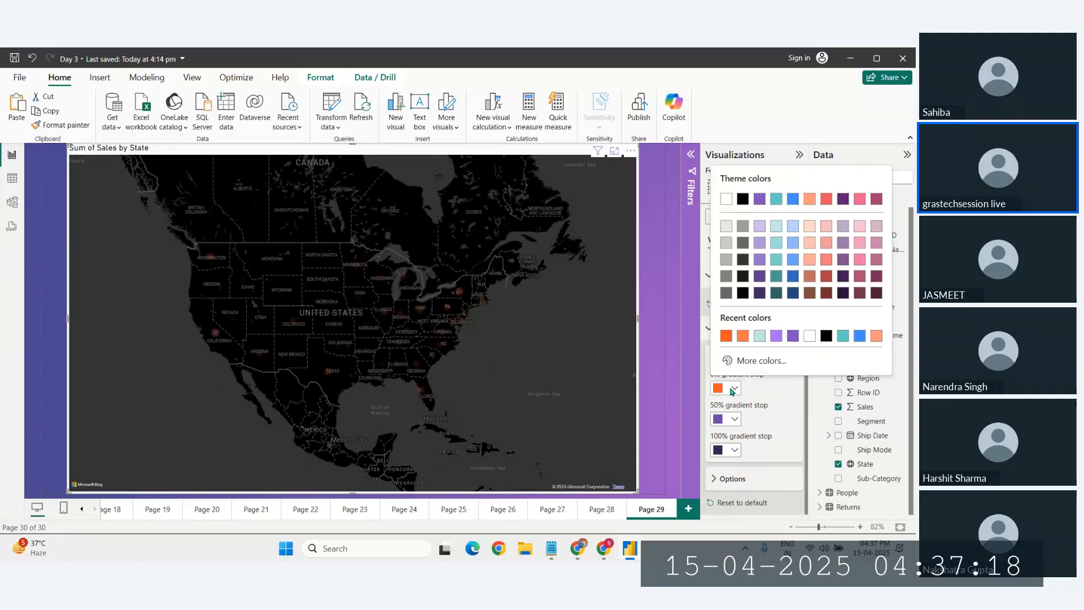
click(751, 361)
click(870, 176)
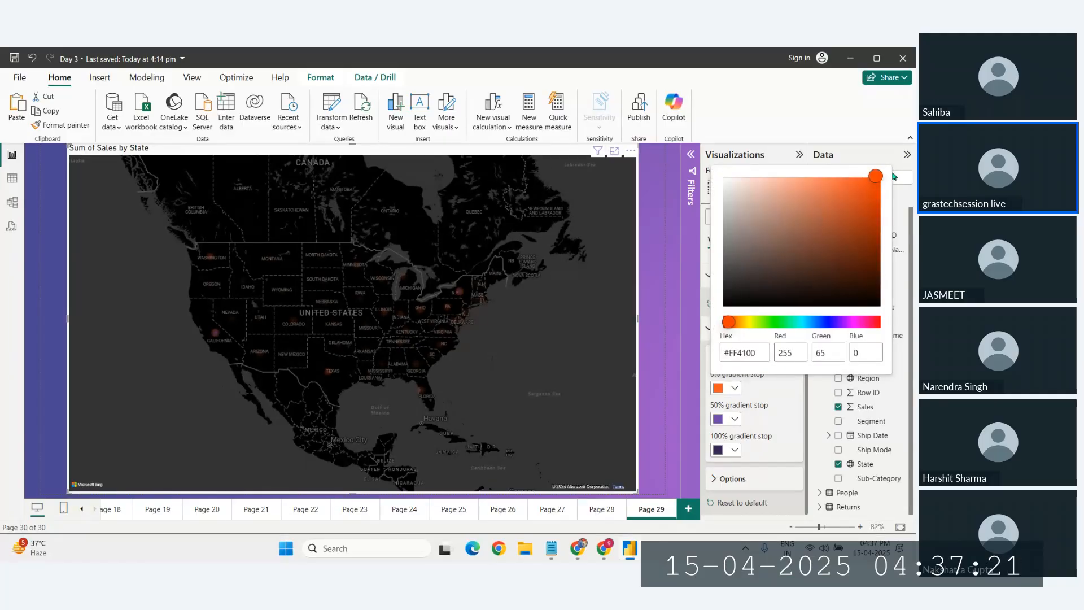
click(799, 404)
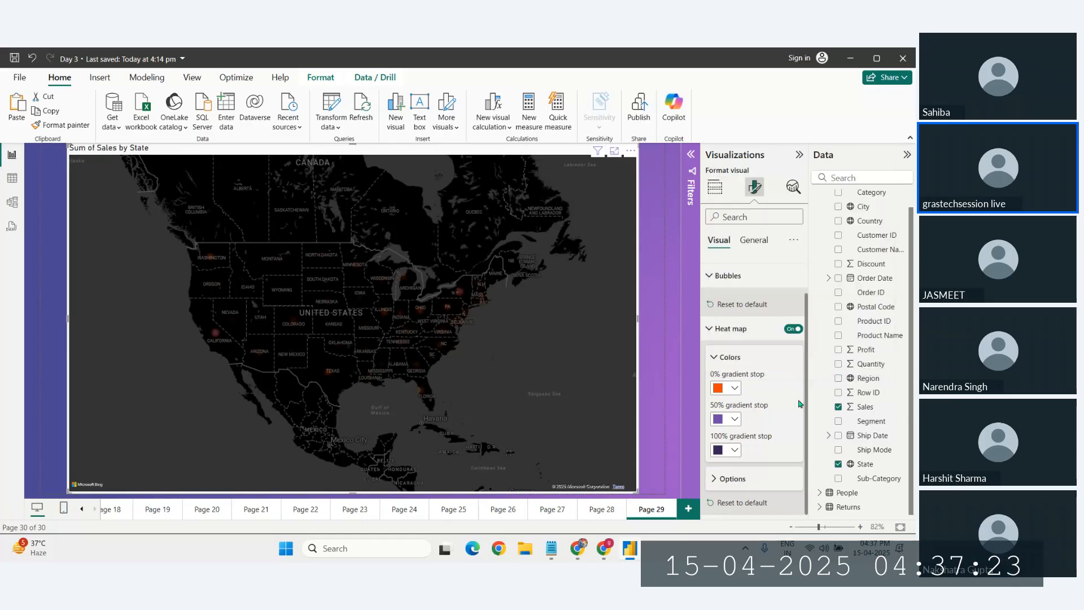
Set the heat map's 50% gradient stop to a custom bright yellow
click(734, 419)
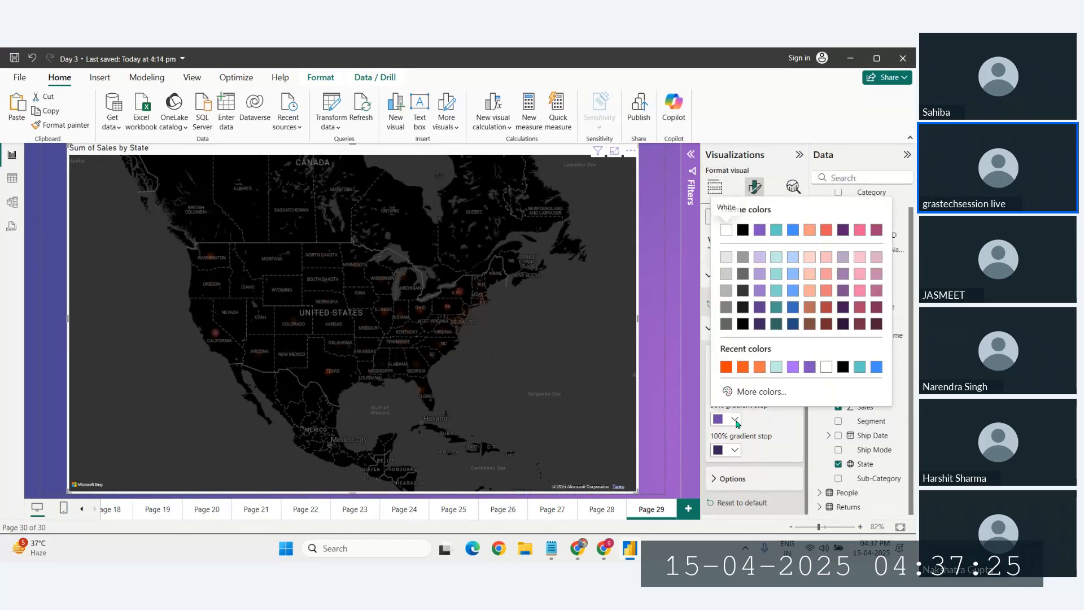
click(760, 391)
drag(788, 352, 747, 352)
click(835, 227)
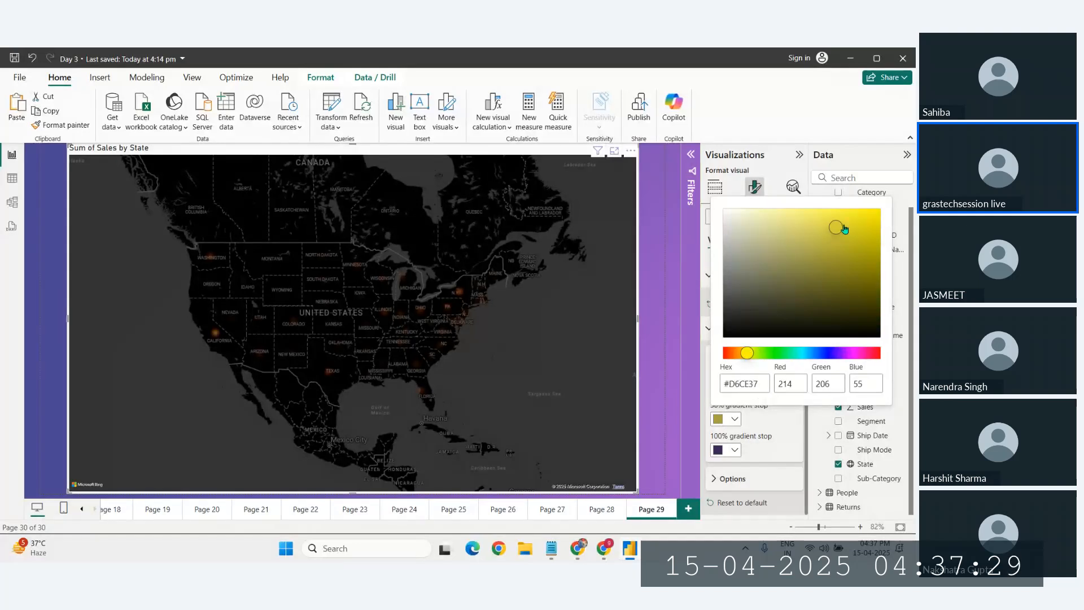
click(875, 209)
click(726, 452)
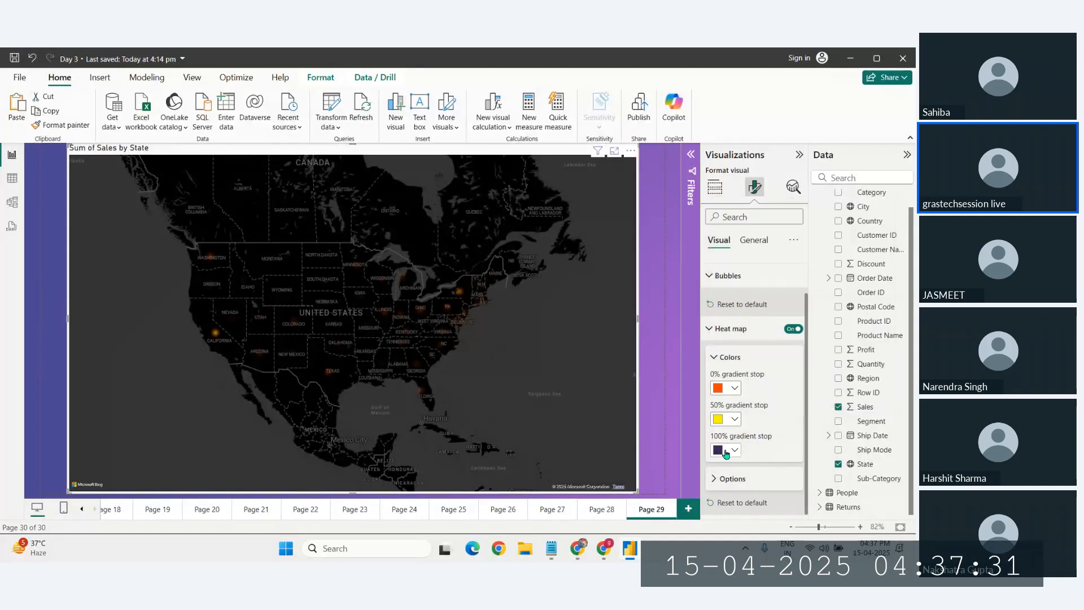
Set the heat map's 100% gradient stop to the custom bright green #00FF00
click(725, 450)
click(751, 425)
drag(795, 384, 776, 386)
drag(854, 241, 878, 235)
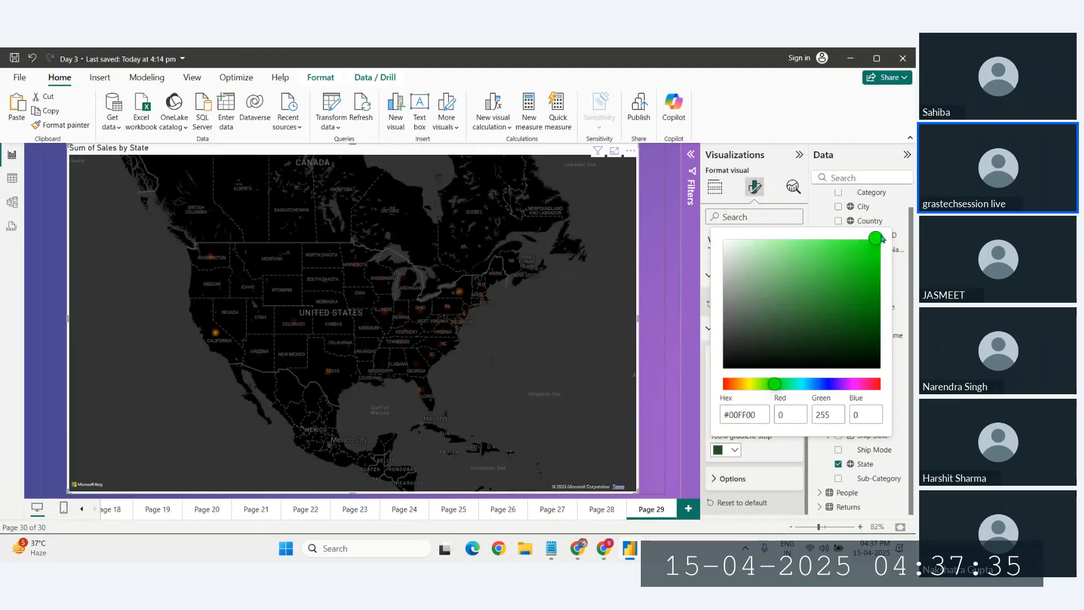
click(782, 459)
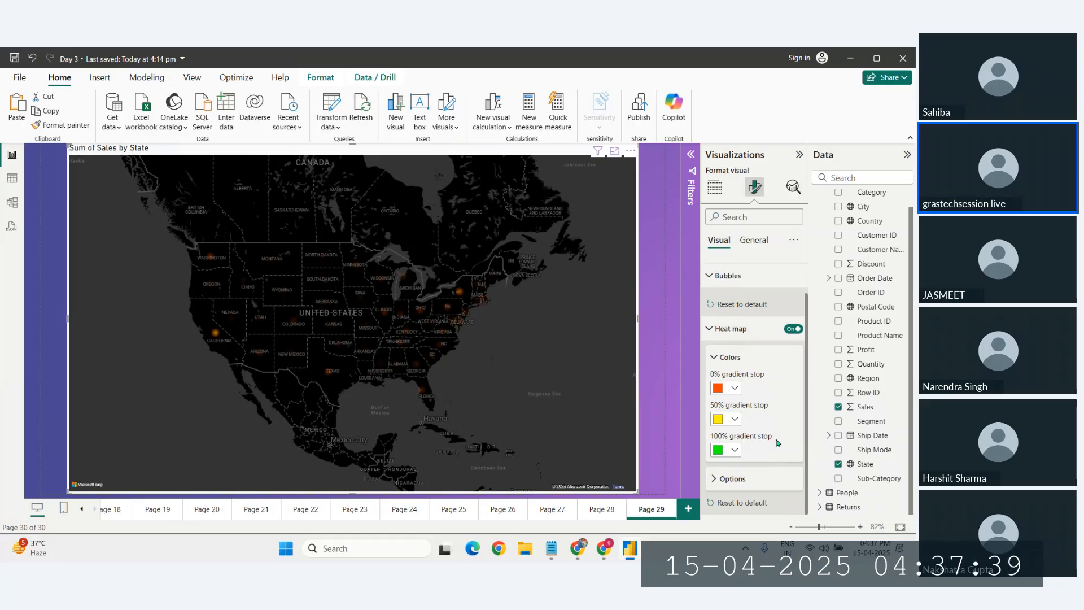
Collapse the bubble settings and review the heat map's gradient colors and its radius, display units and transparency options
scroll(778, 442, up, 2)
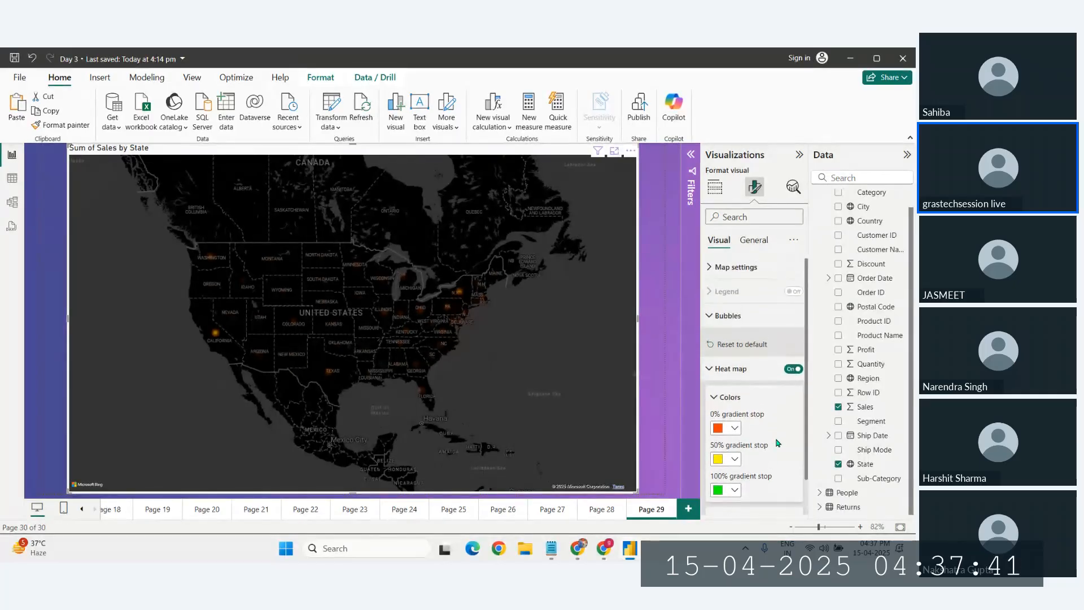
scroll(778, 443, down, 1)
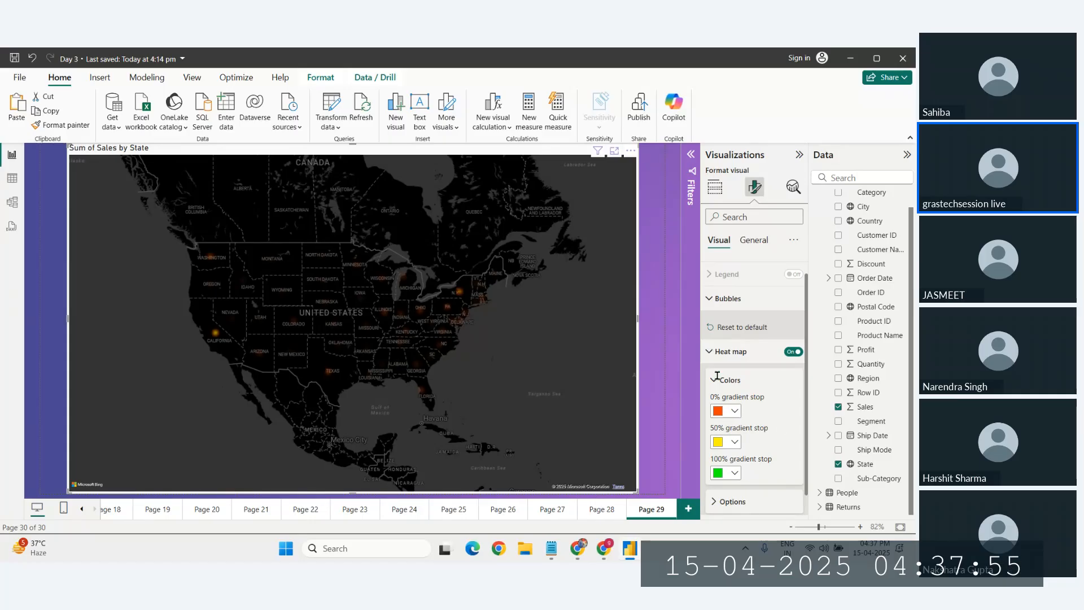
click(717, 302)
scroll(718, 305, up, 1)
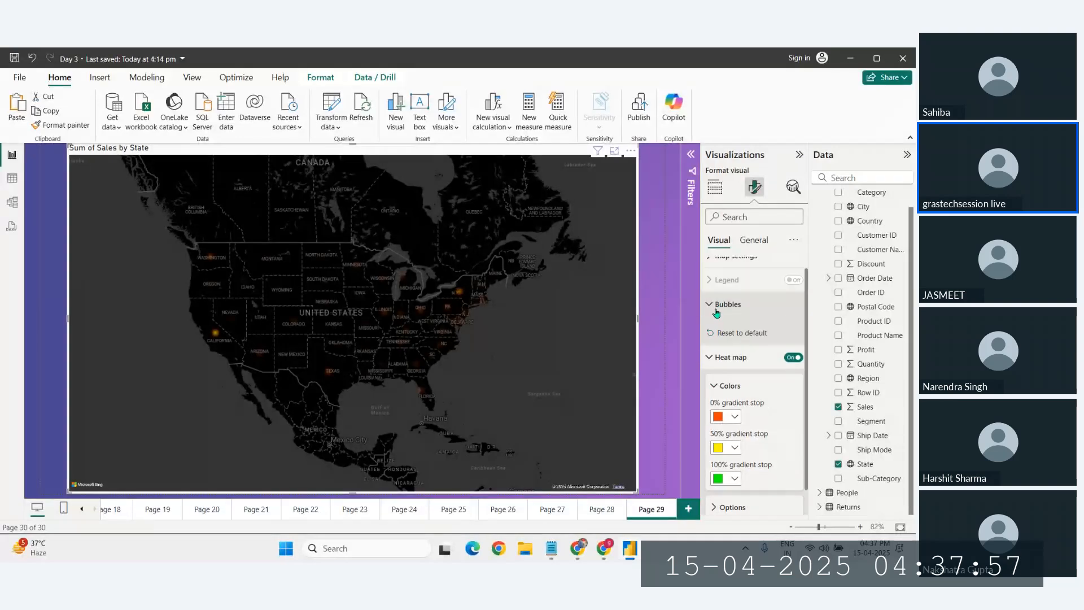
click(720, 318)
click(720, 318)
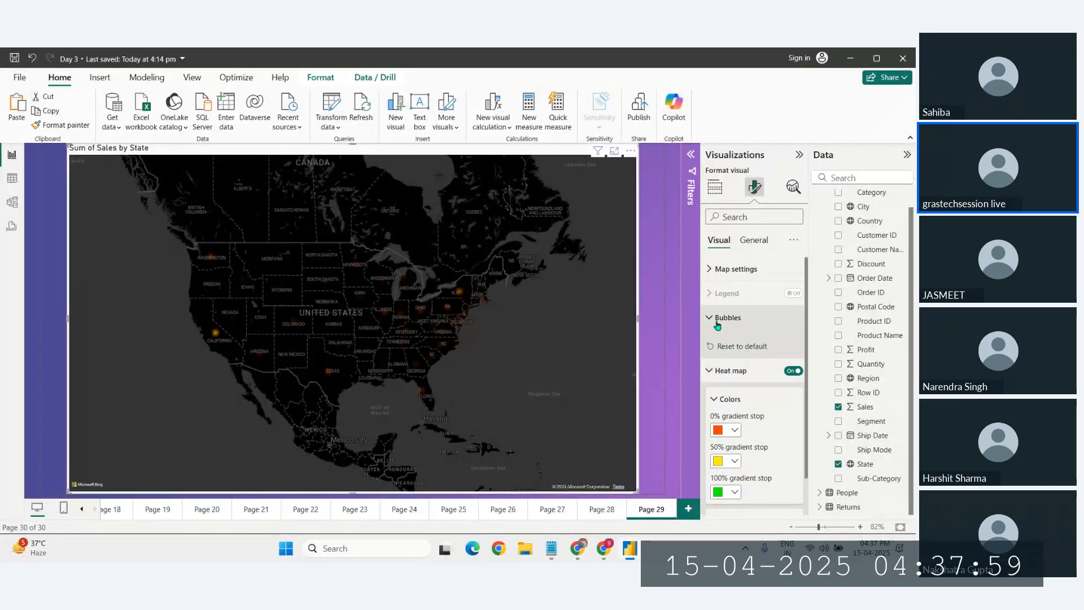
click(717, 343)
click(717, 343)
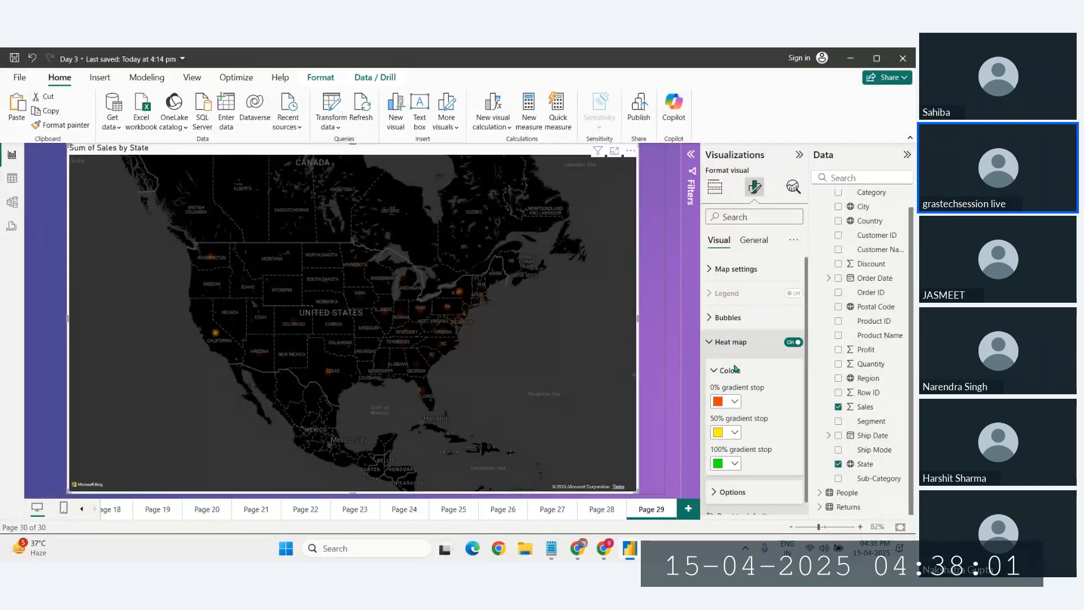
click(732, 478)
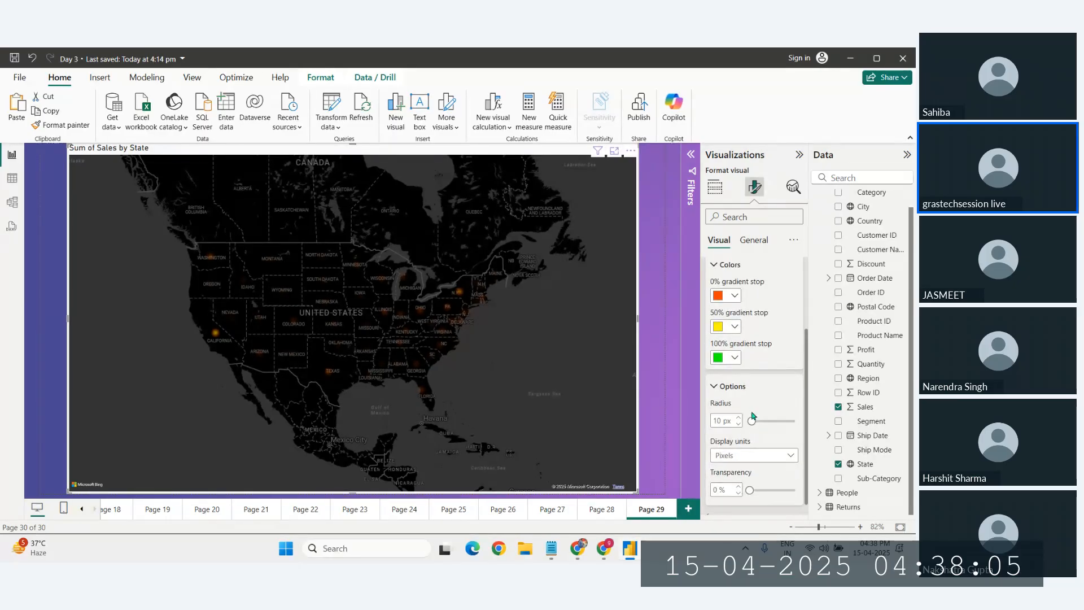
scroll(751, 390, up, 1)
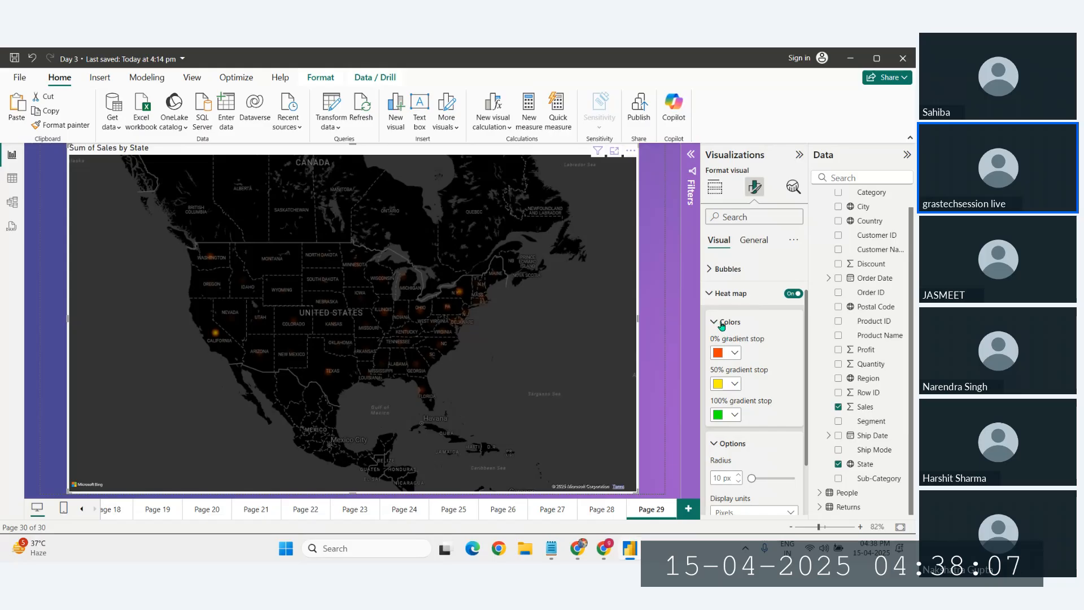
Collapse the heat map's color settings and increase its radius to 87 px
click(721, 342)
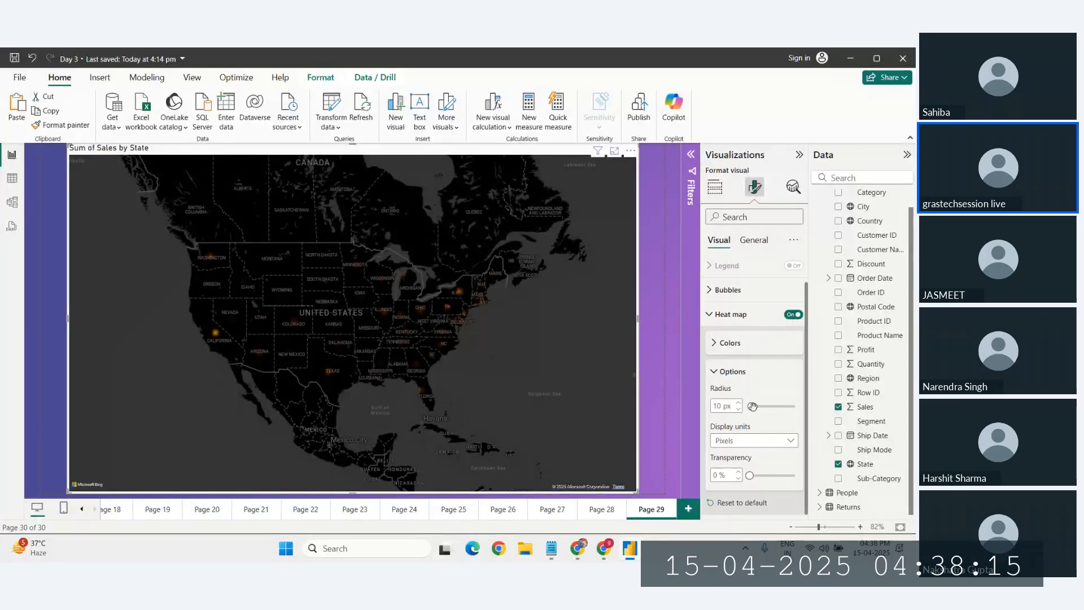
mouse_move(752, 406)
mouse_down()
mouse_move(781, 408)
mouse_move(768, 410)
mouse_up()
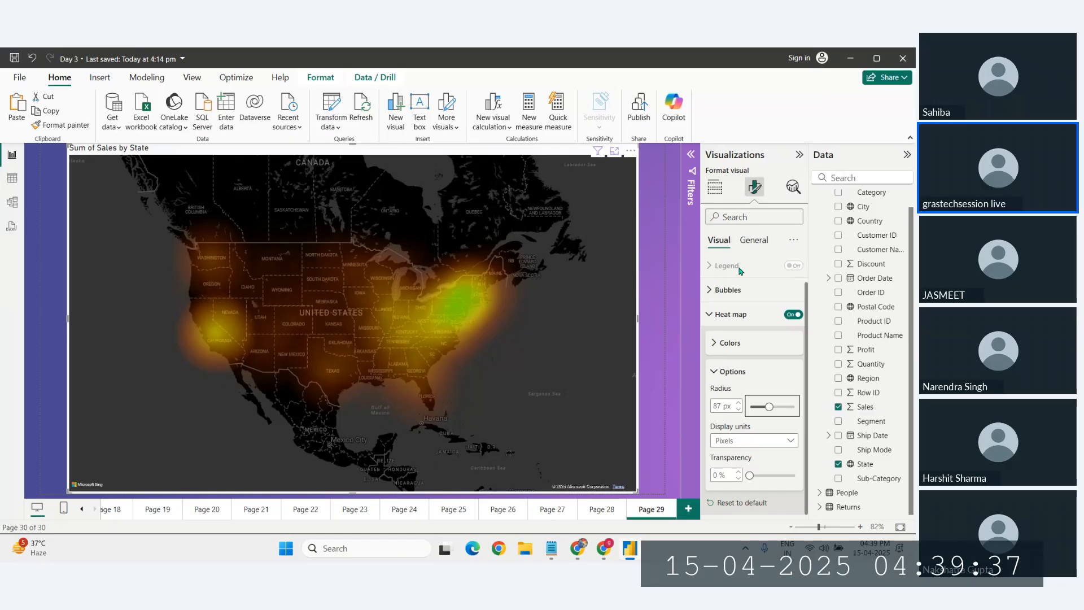
Try the Aerial, Light and Grayscale styles on the heat map, returning its map style to Dark
scroll(741, 271, up, 1)
click(719, 269)
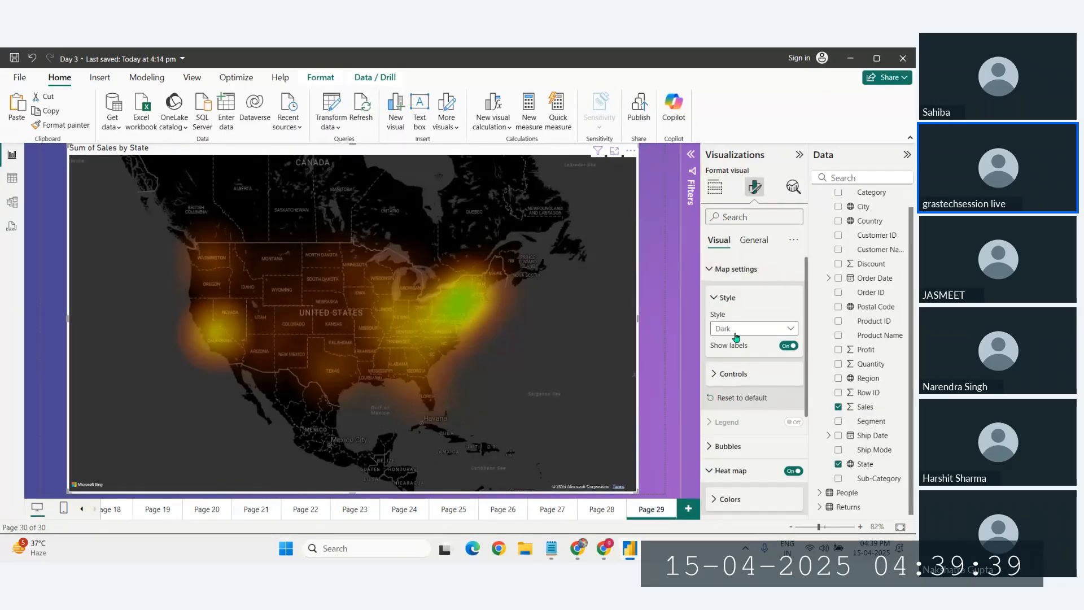
click(735, 332)
click(733, 359)
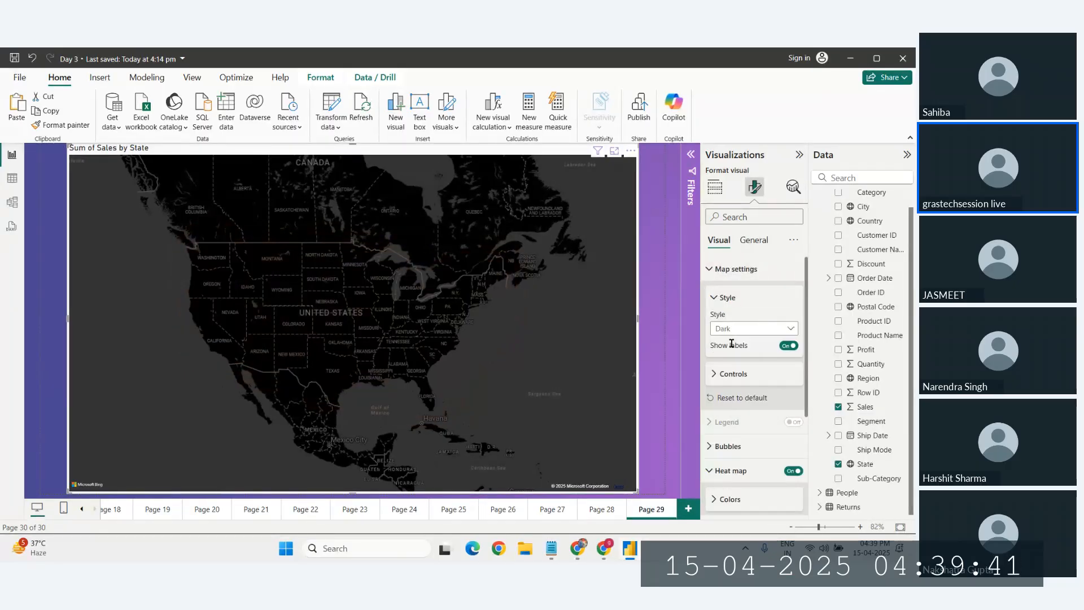
click(733, 331)
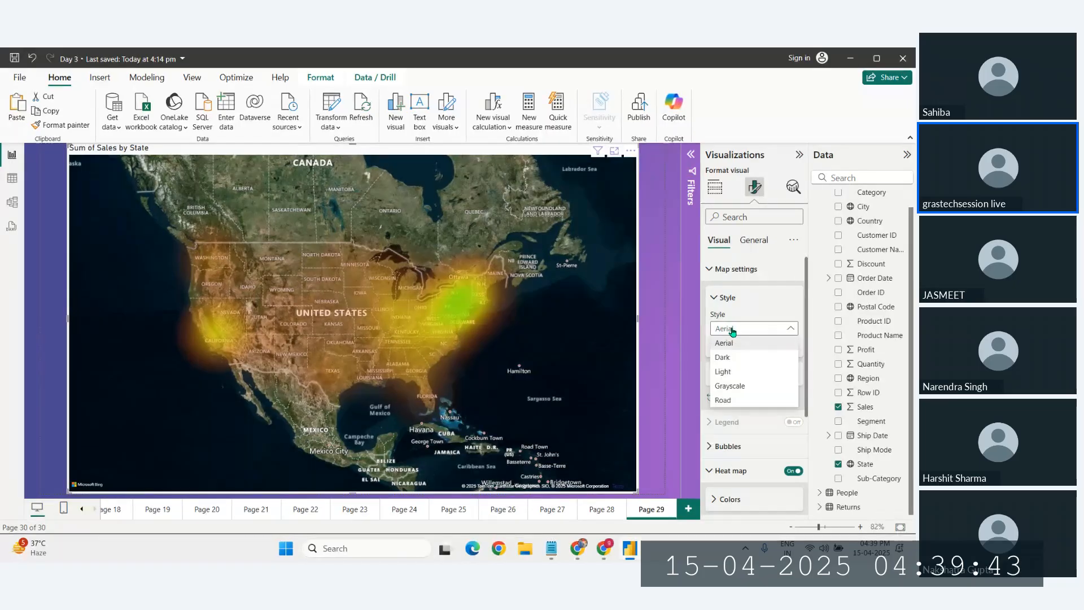
click(734, 357)
click(740, 330)
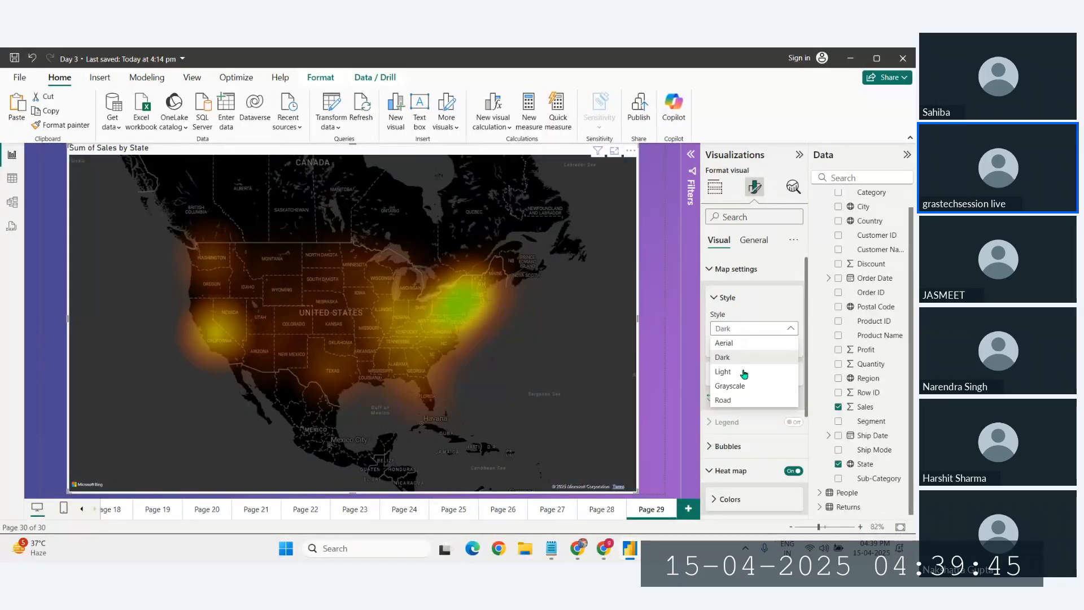
click(743, 373)
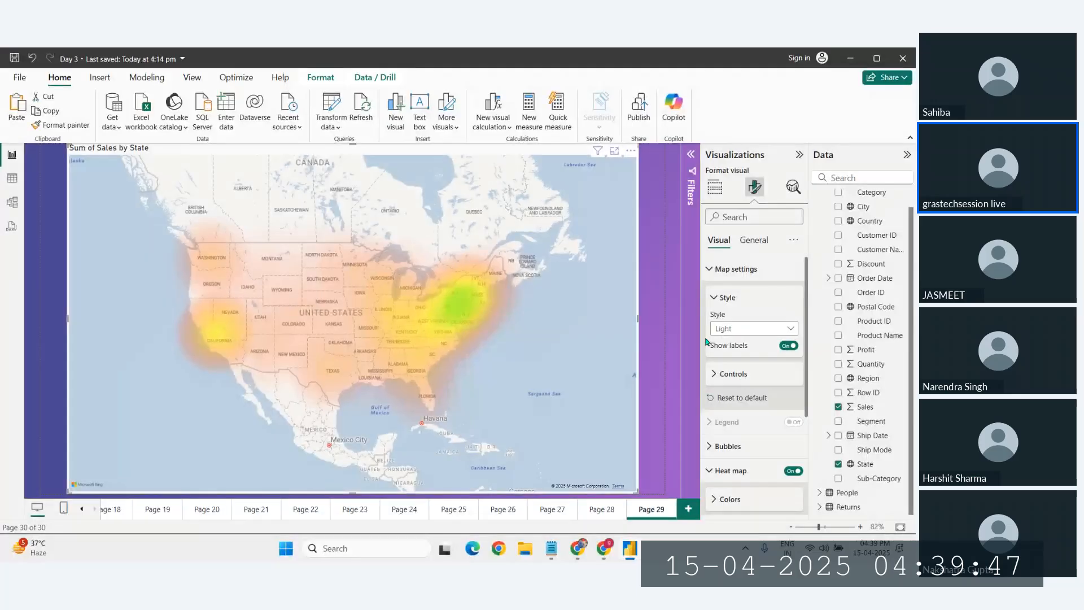
click(746, 330)
click(729, 387)
click(734, 329)
click(732, 359)
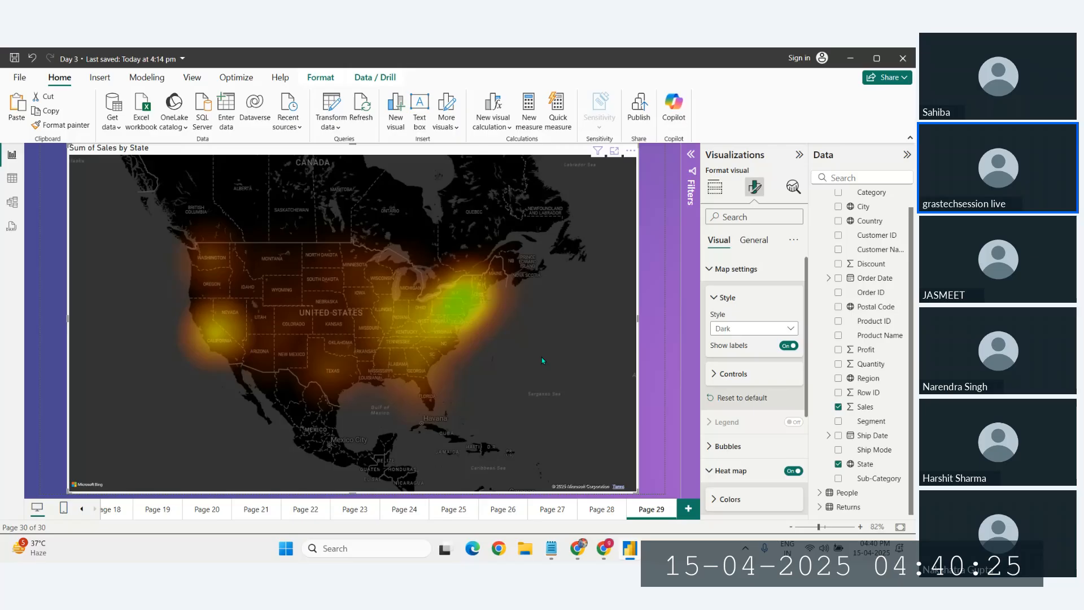
Try Segment as the heat map's legend, then remove it from the legend again
click(715, 188)
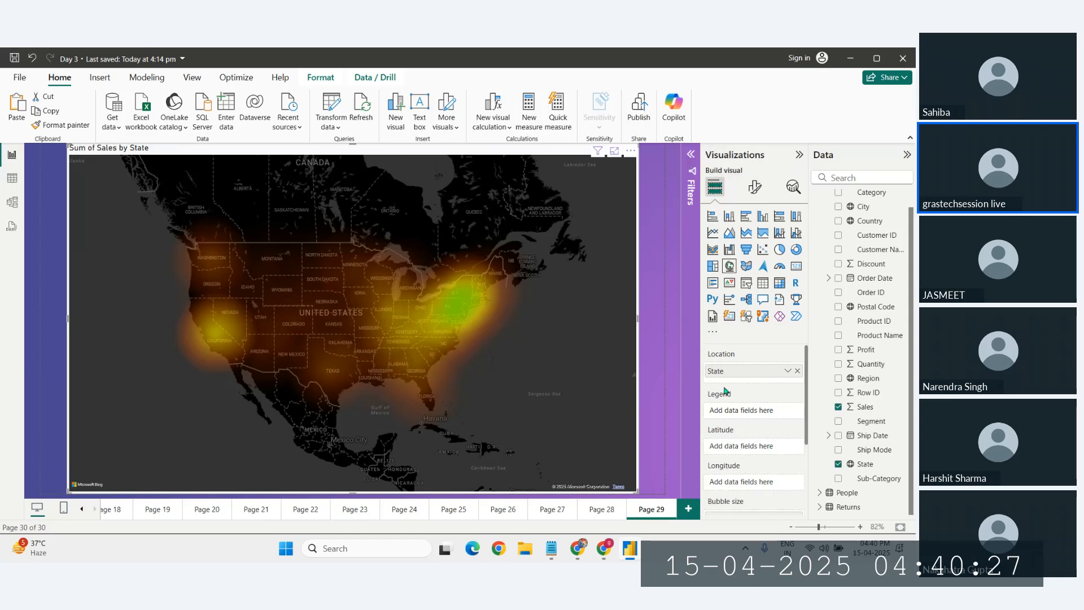
drag(870, 421, 750, 410)
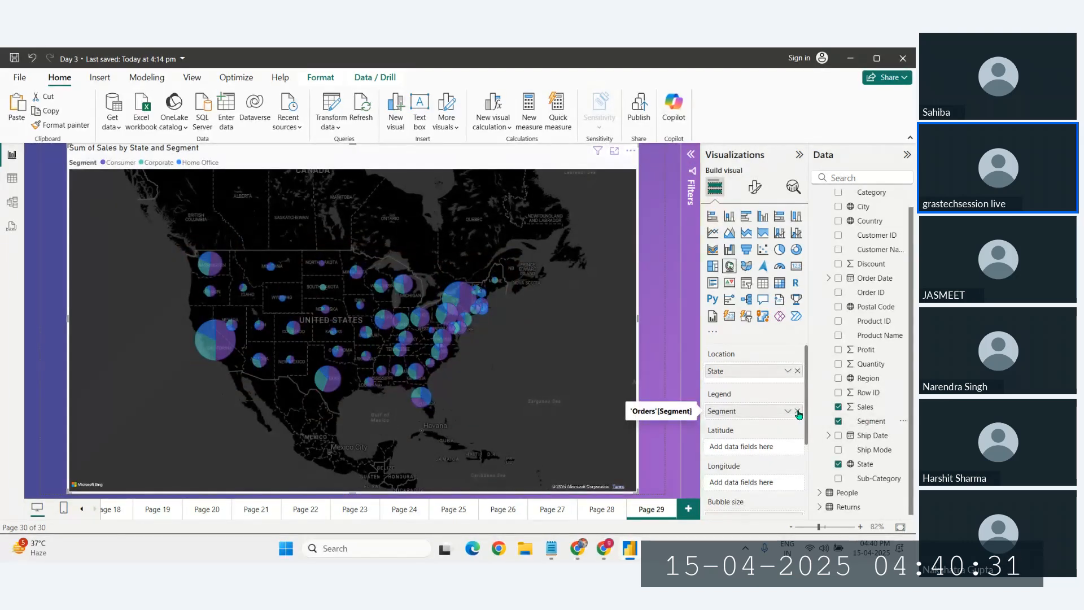
click(797, 411)
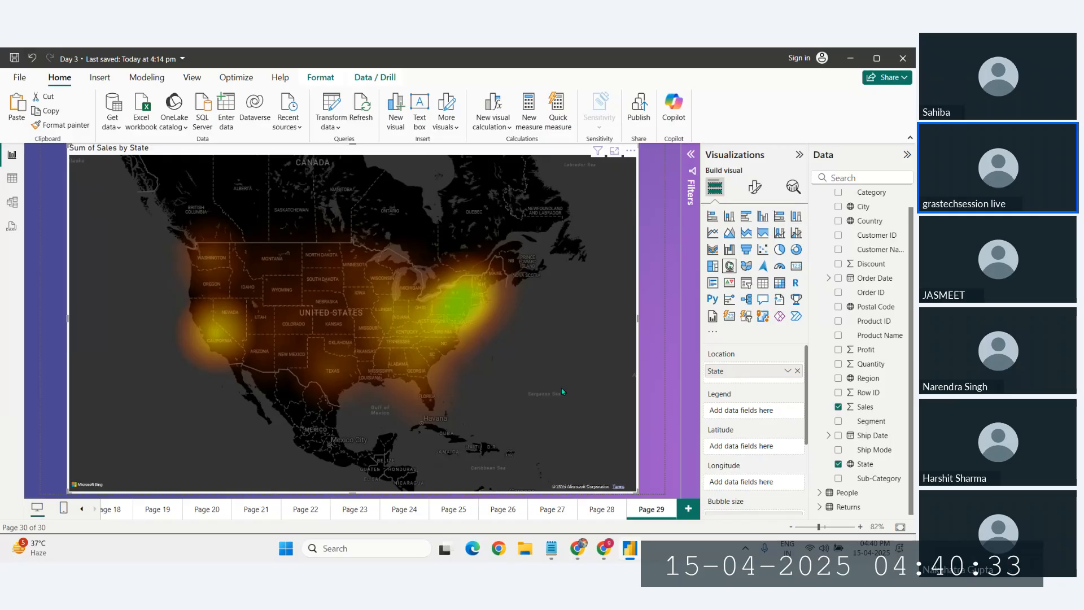
Add a new report page and insert a filled map, enlarged and moved toward the middle of the canvas
click(688, 509)
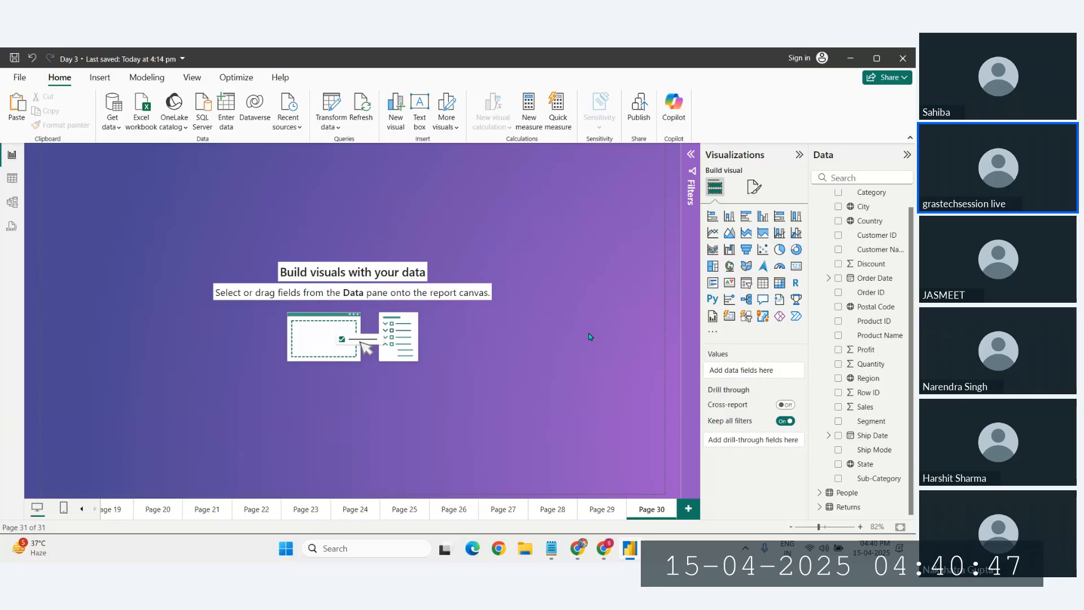
click(746, 266)
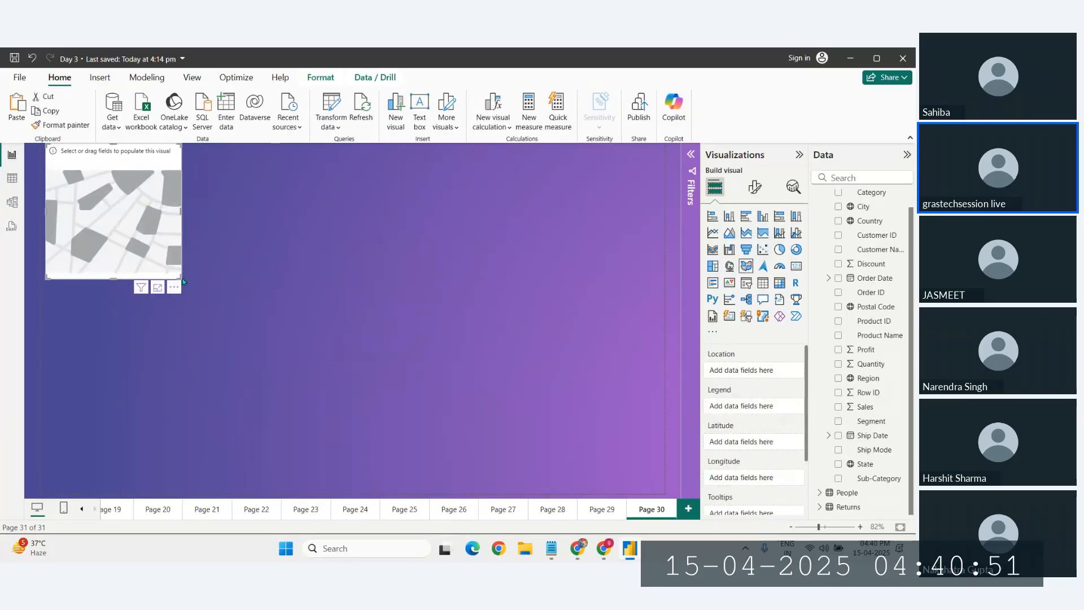
drag(182, 279, 531, 428)
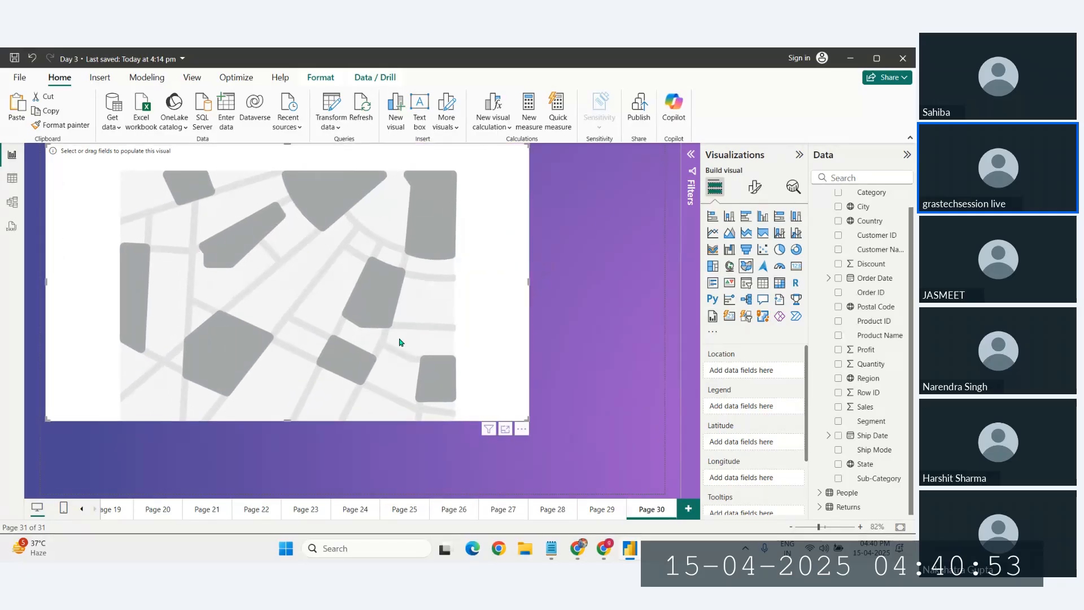
drag(402, 341, 436, 369)
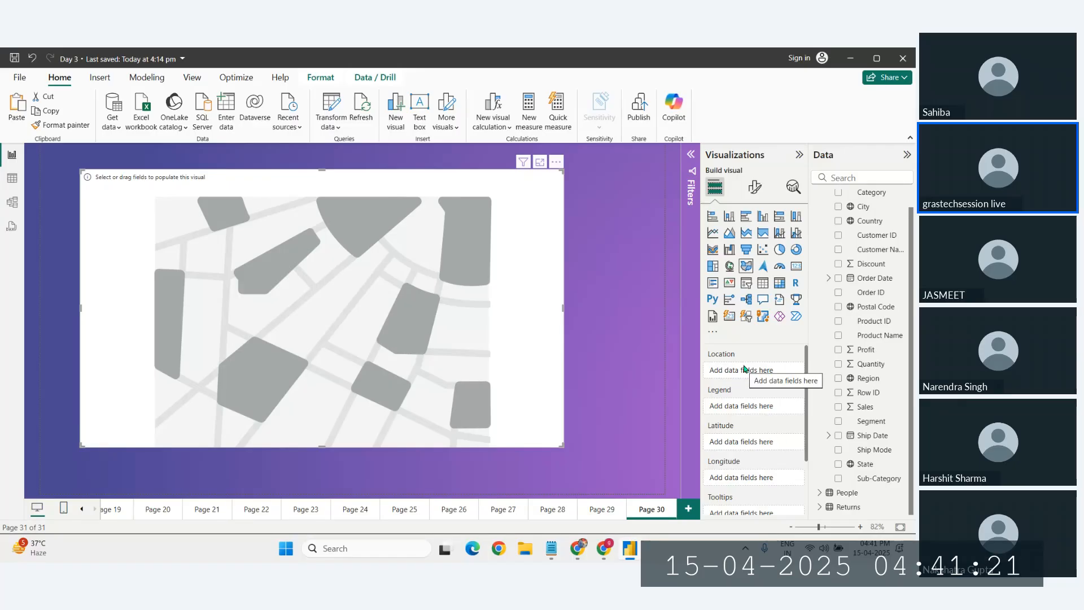
Assign State to the filled map's location and legend and Sales to its tooltips, then enlarge the visual to fill the page
drag(865, 464, 764, 370)
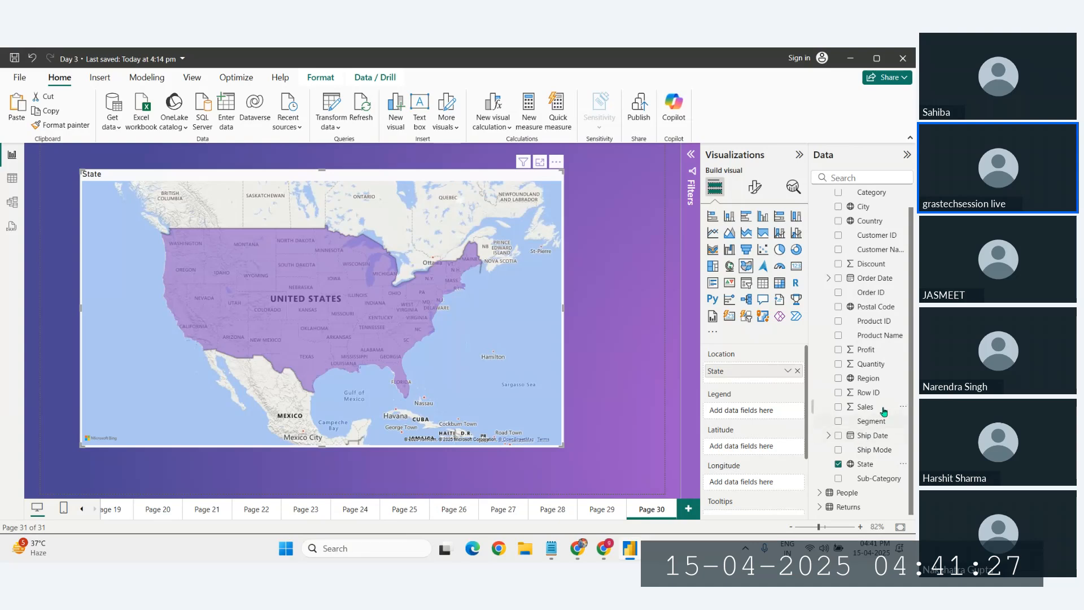
drag(874, 458, 756, 405)
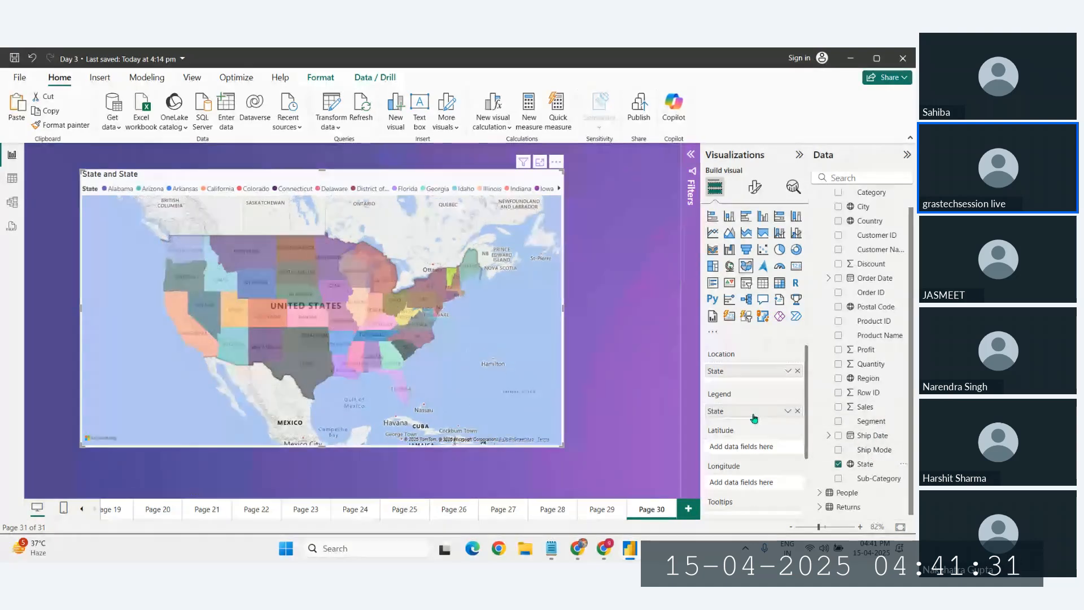
scroll(755, 446, down, 1)
drag(871, 409, 753, 476)
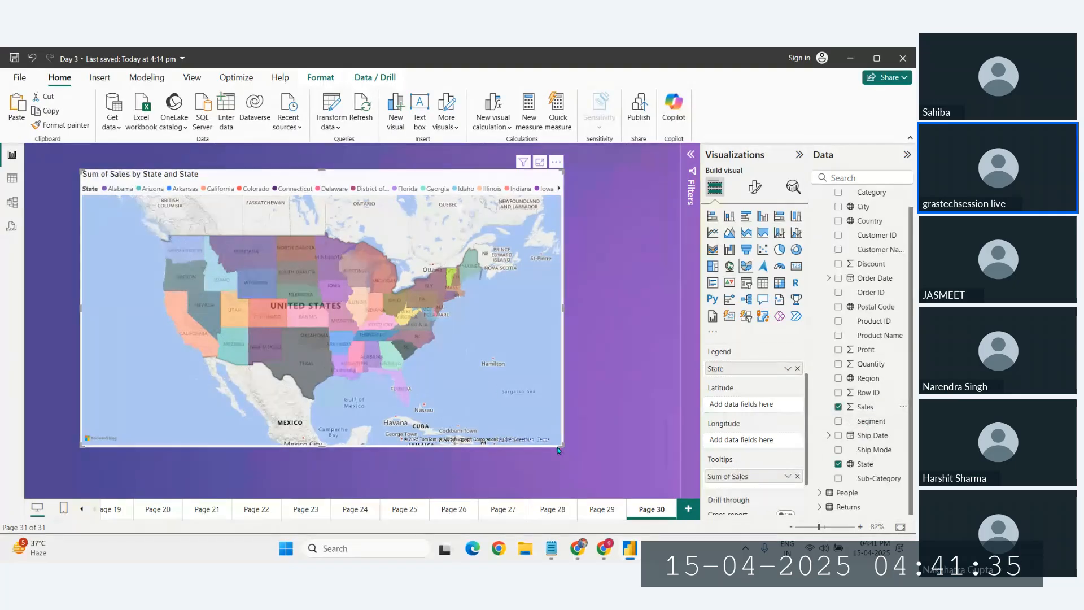
drag(559, 438, 663, 486)
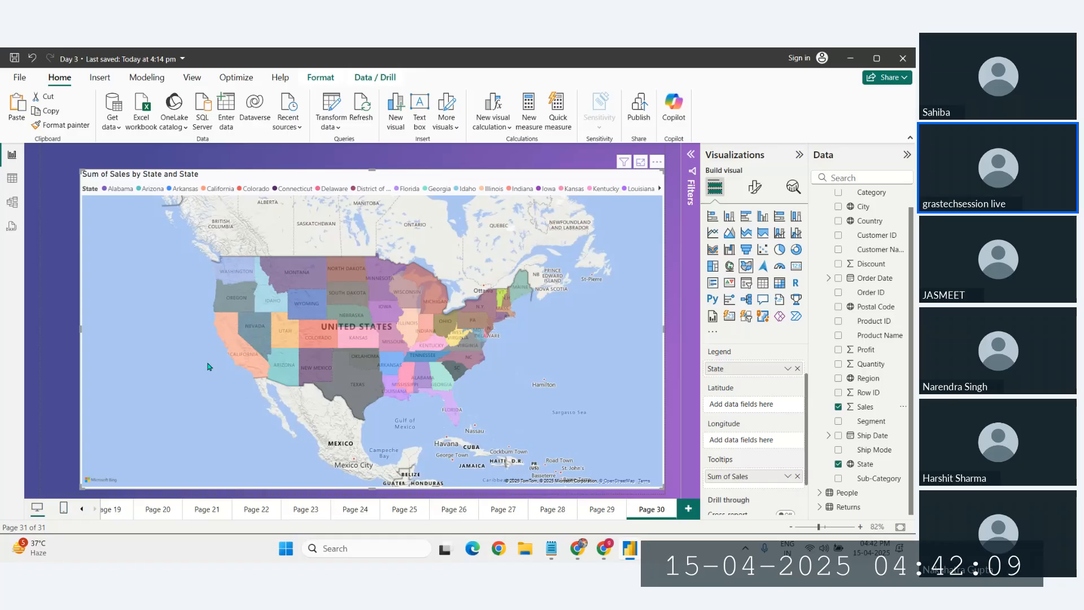
Enable the zoom buttons and the lasso button in the filled map's control settings
scroll(356, 366, up, 3)
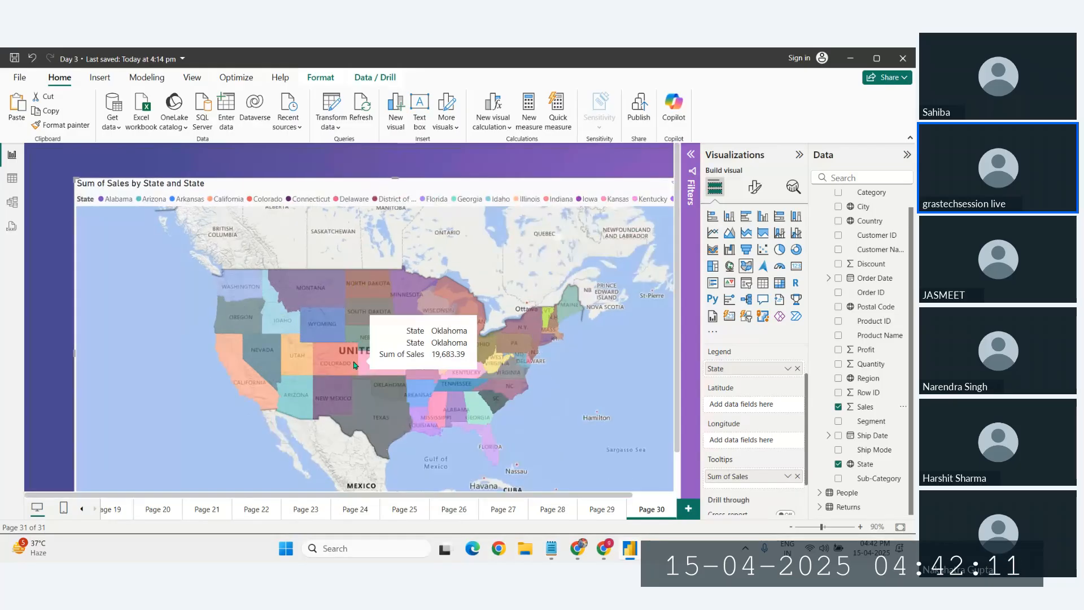
scroll(356, 365, down, 5)
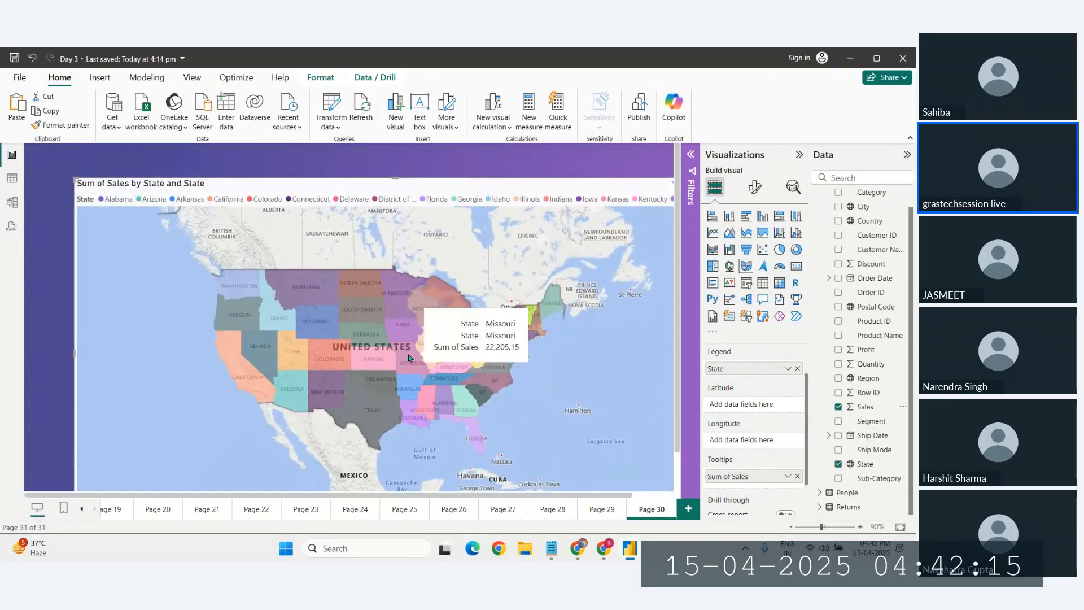
click(754, 191)
click(731, 269)
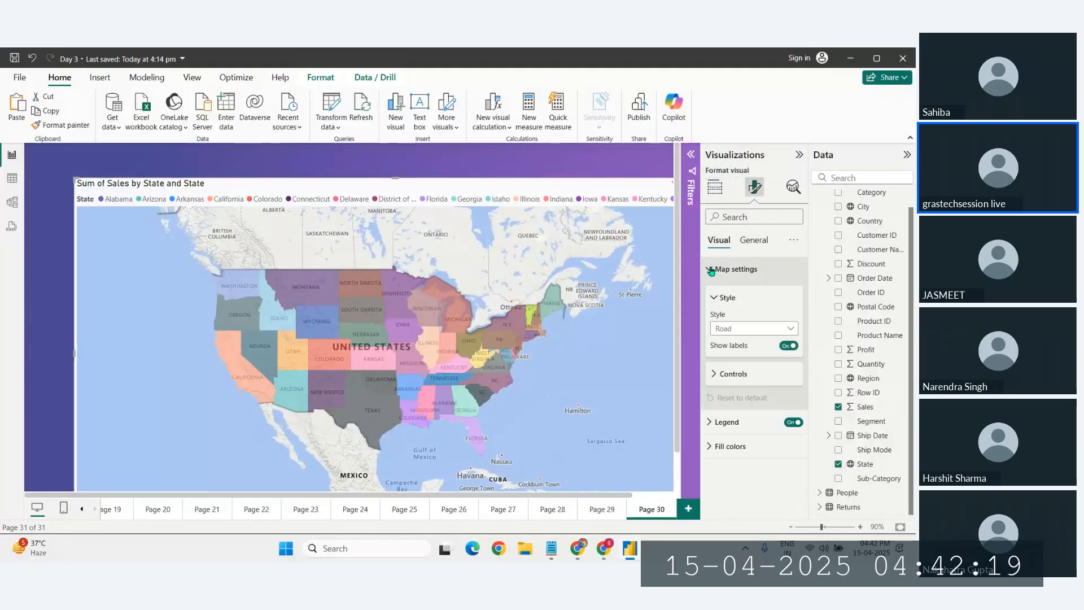
click(723, 375)
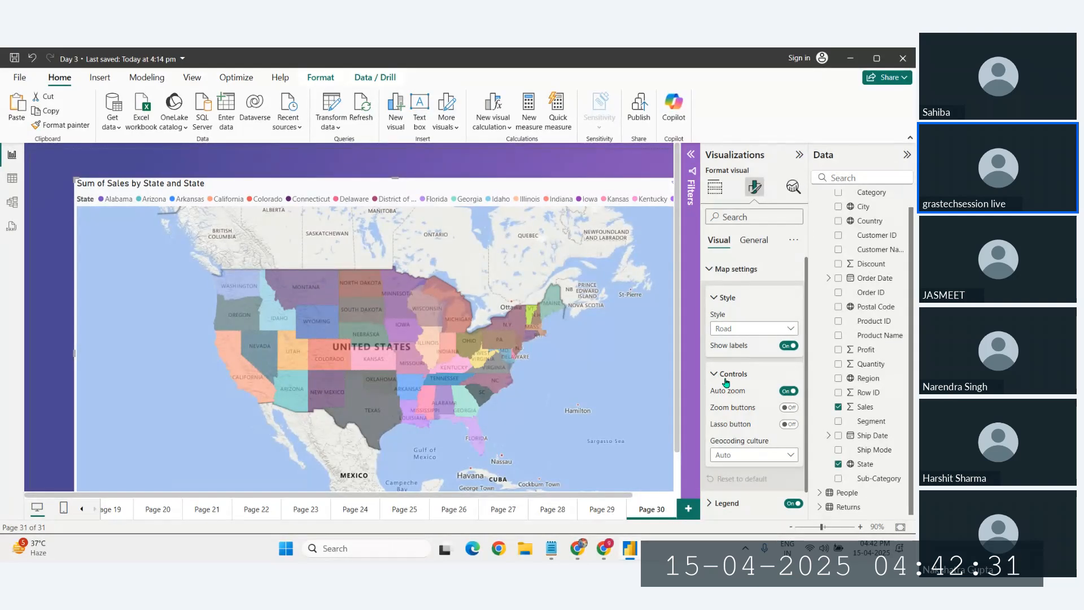
click(716, 278)
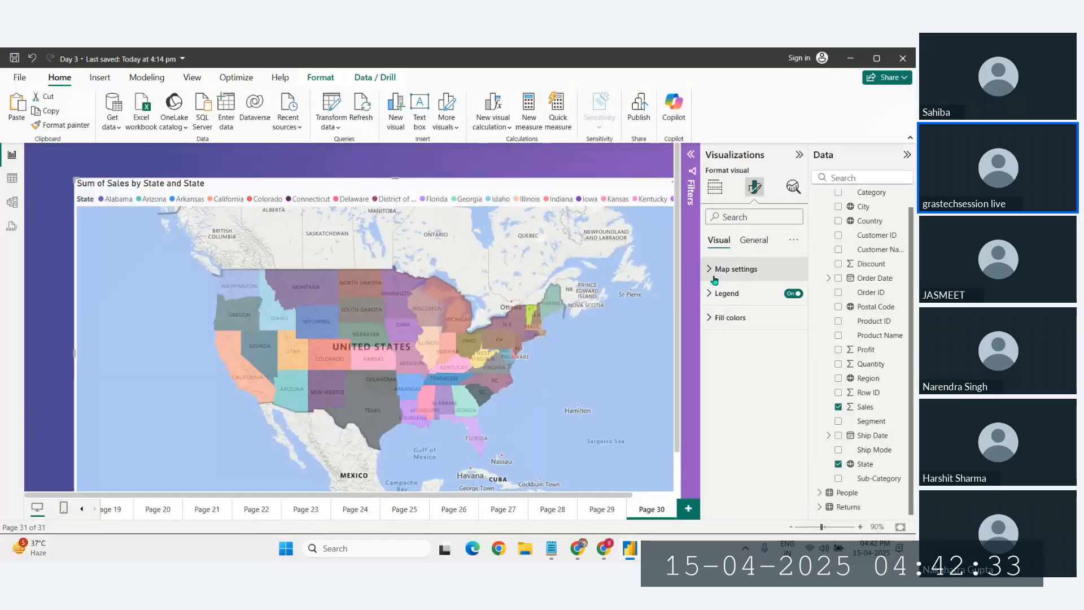
click(716, 278)
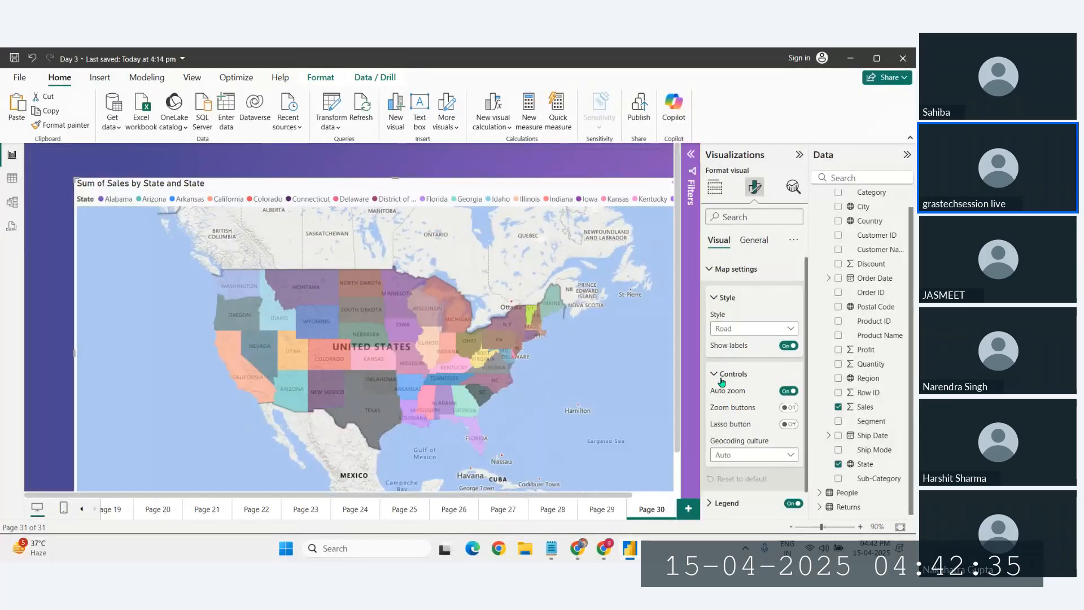
scroll(721, 384, down, 1)
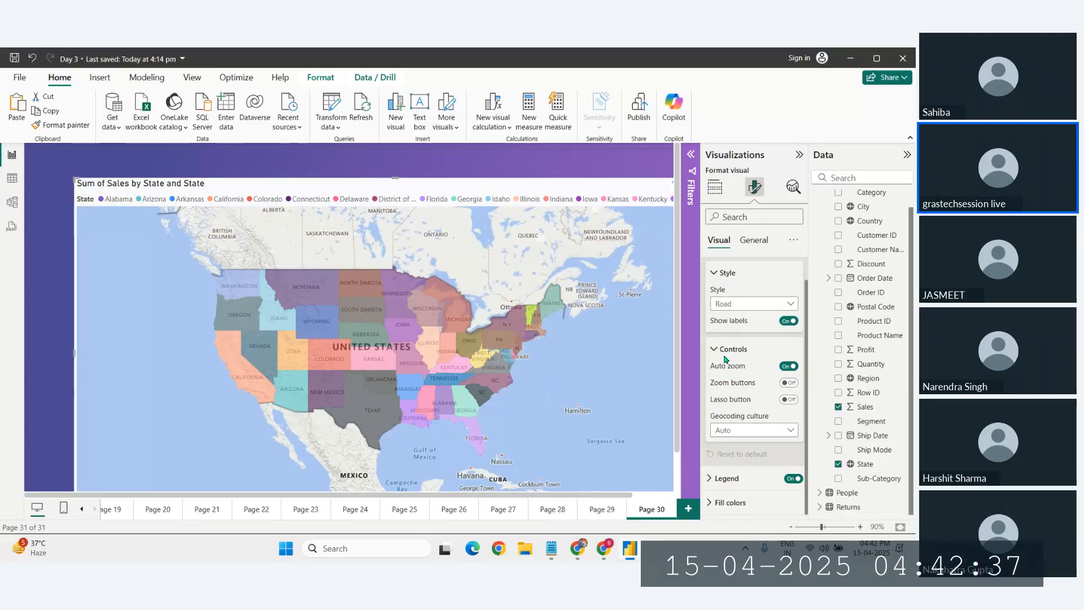
click(785, 384)
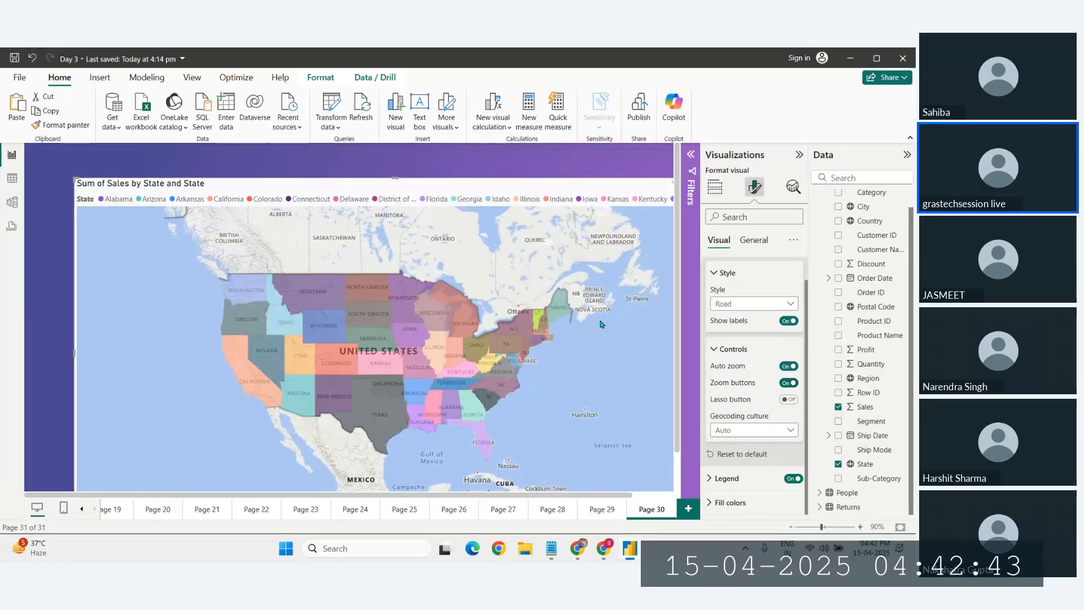
click(786, 401)
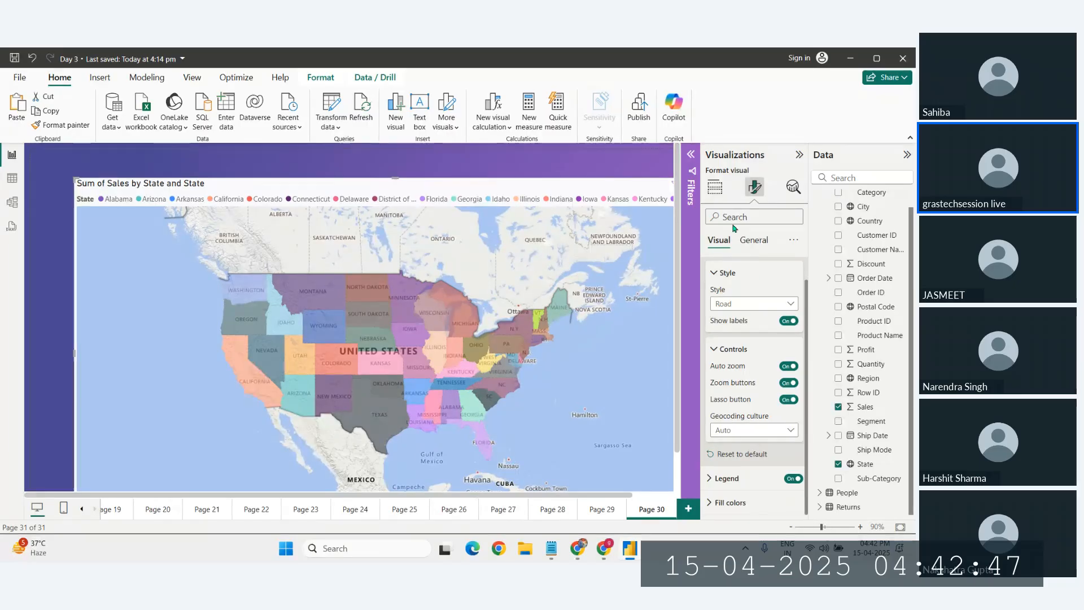
Fit the page to the window and test the filled map's zoom in, zoom out and lasso selection controls
click(715, 187)
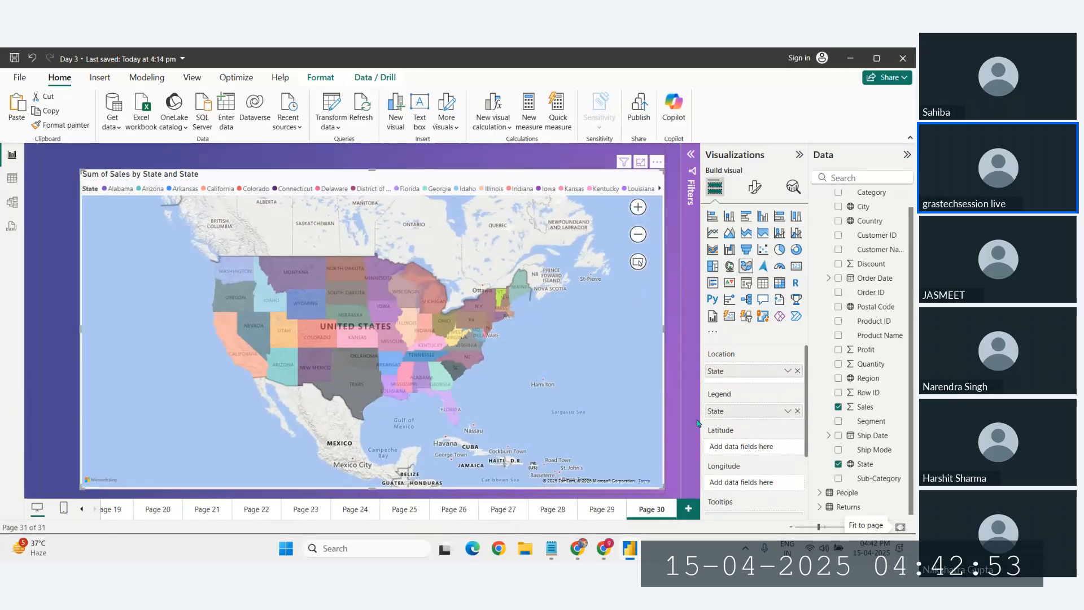
click(901, 527)
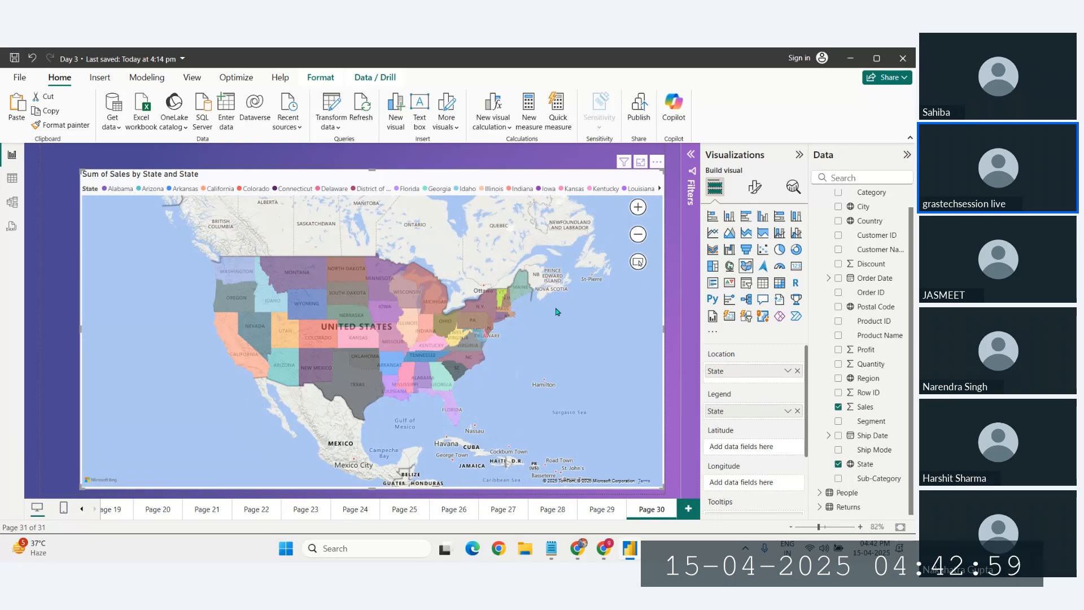
click(638, 209)
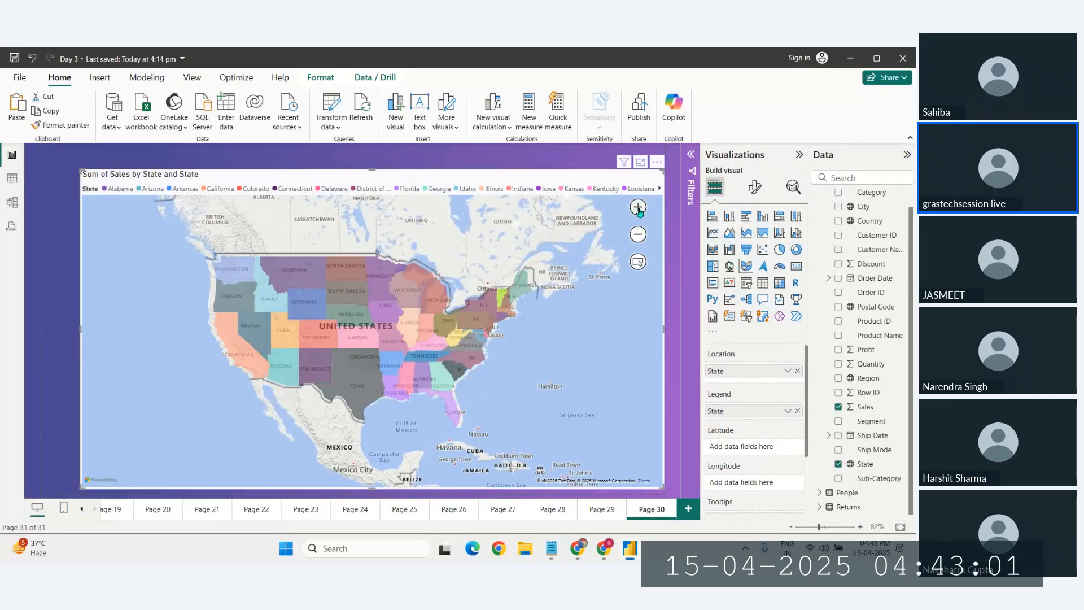
click(639, 235)
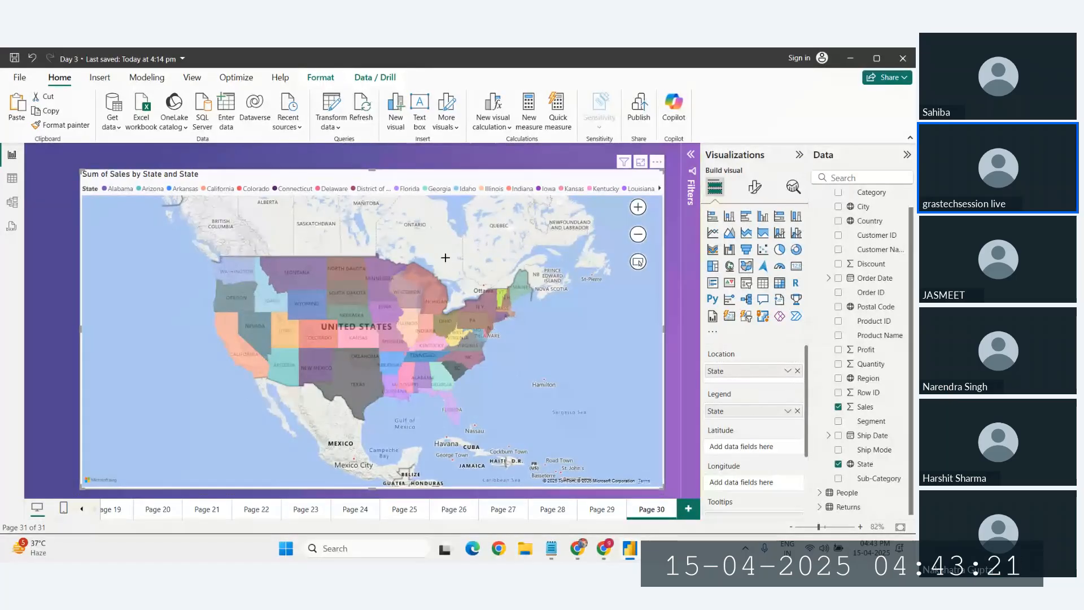
drag(446, 262, 552, 375)
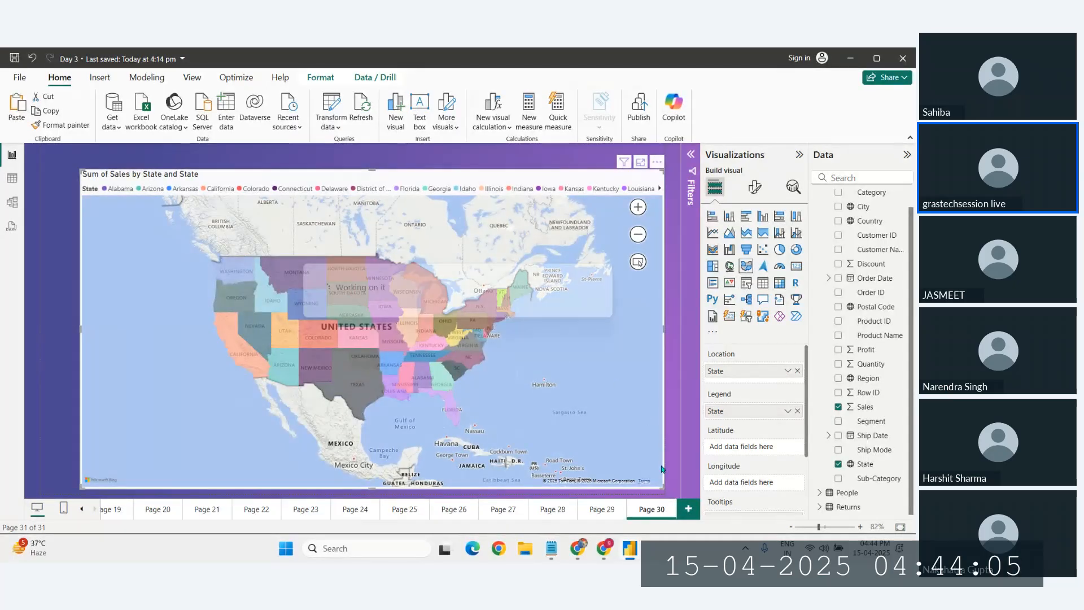
Add another report page and insert an Azure map visual on it
click(688, 509)
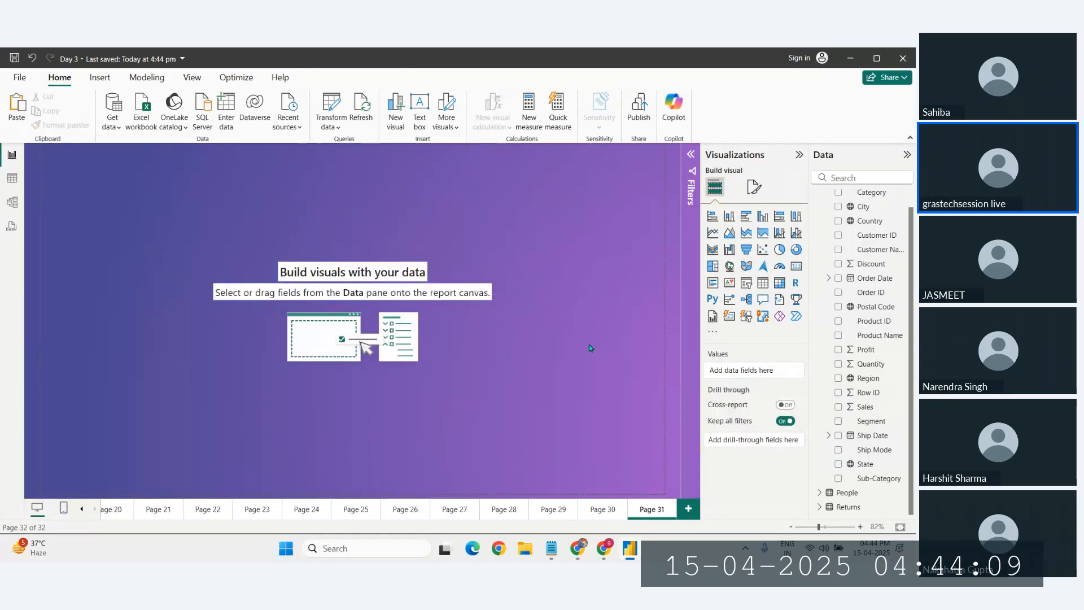
click(763, 268)
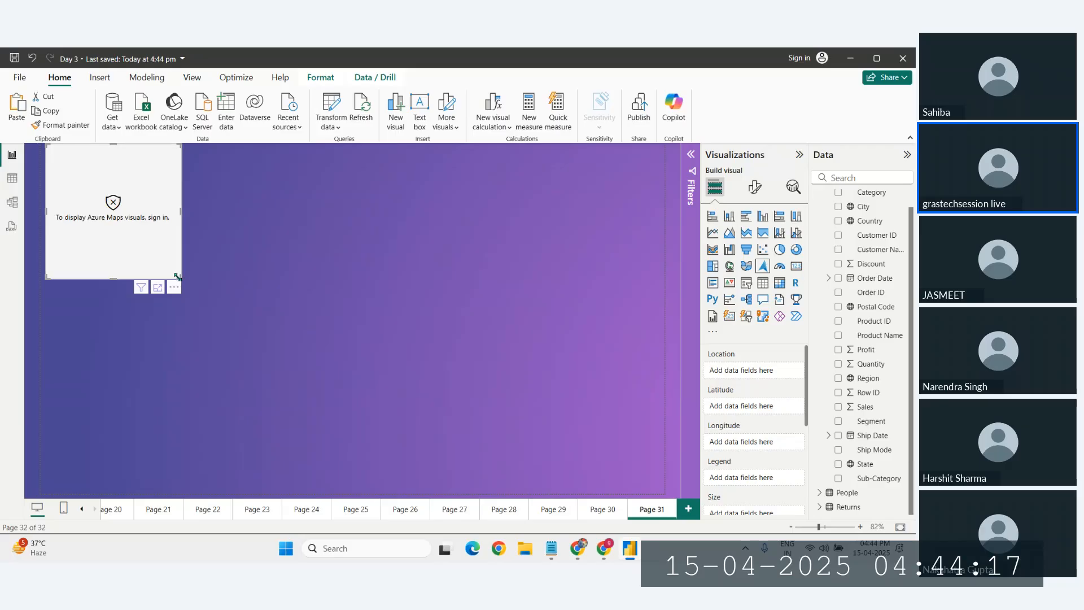
Enlarge and reposition the Azure map visual, and delete it from the report page
drag(178, 276, 444, 386)
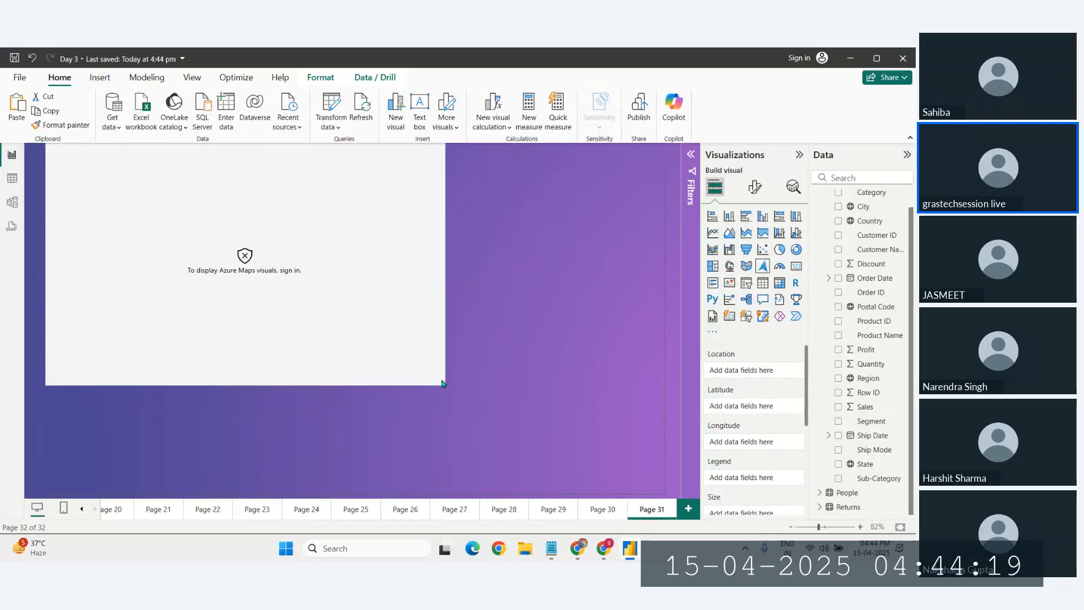
drag(331, 332, 376, 357)
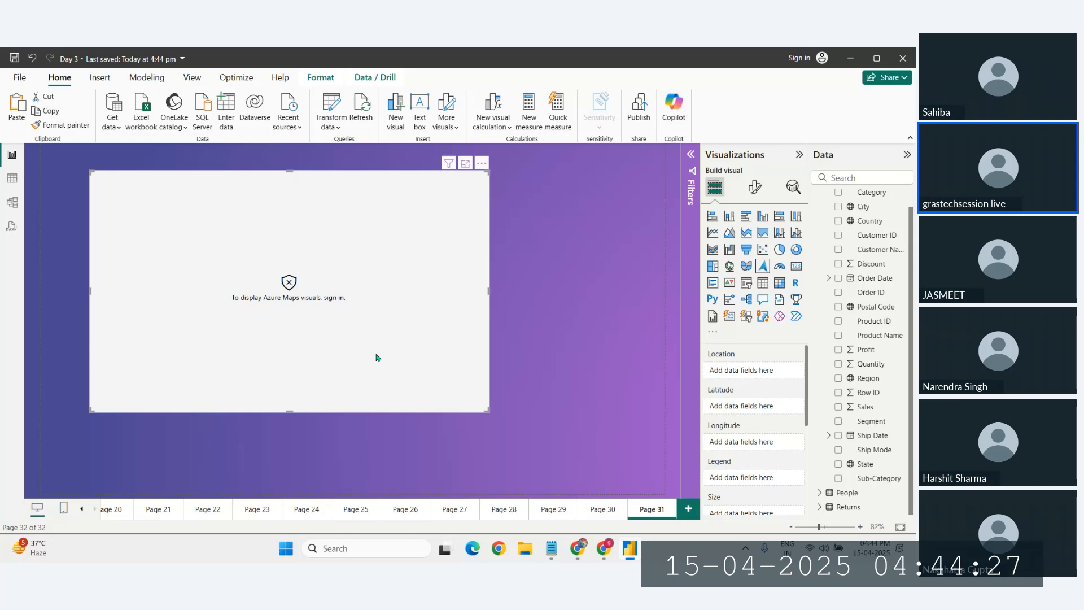
drag(377, 357, 408, 368)
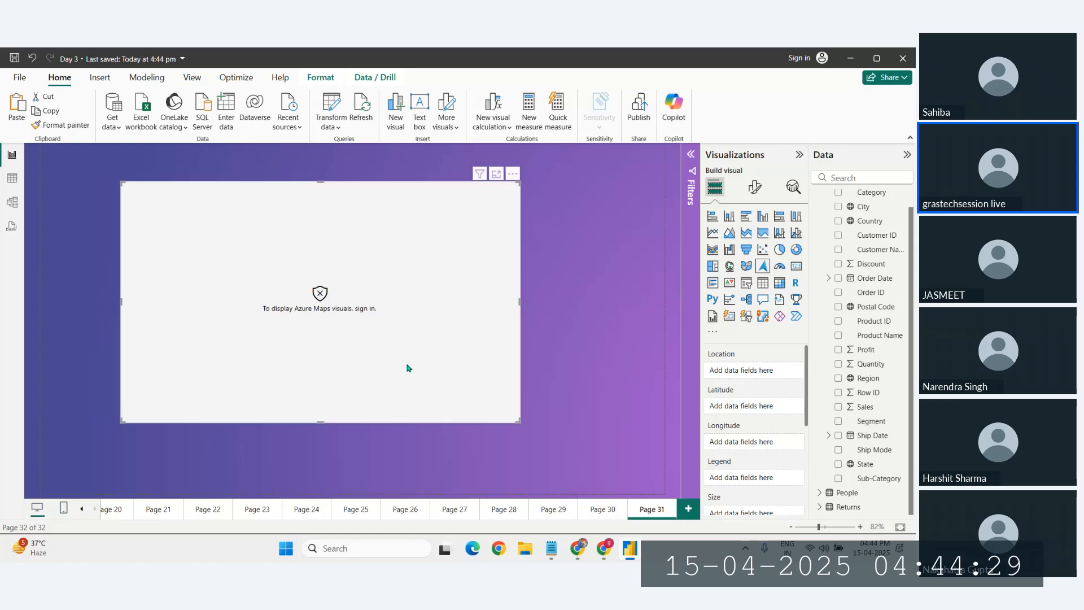
key(Delete)
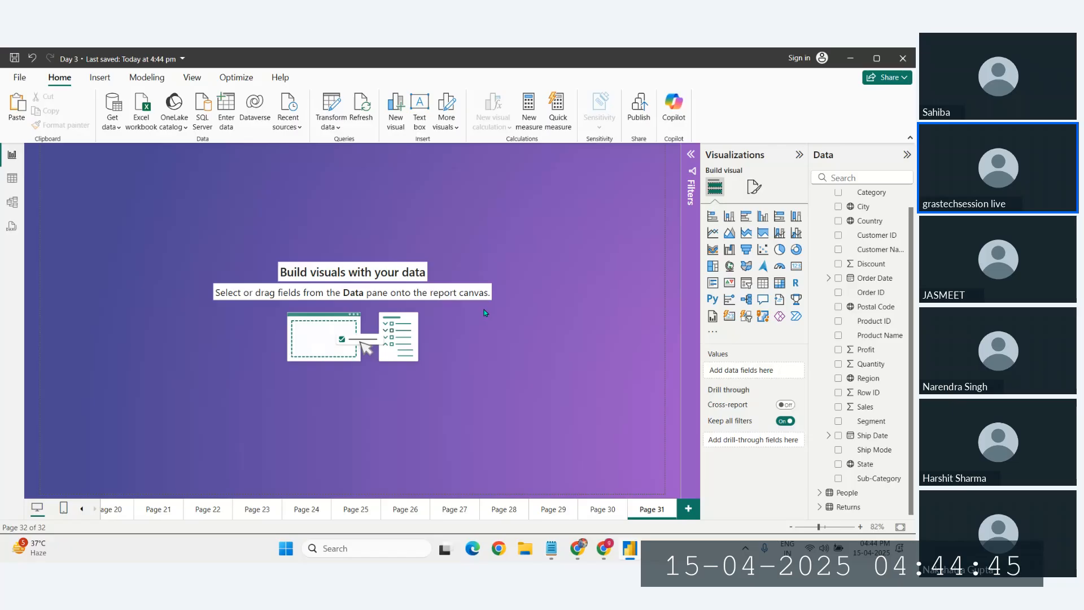
Insert a gauge visual on the empty page, enlarge it and move it towards the middle of the canvas
click(778, 269)
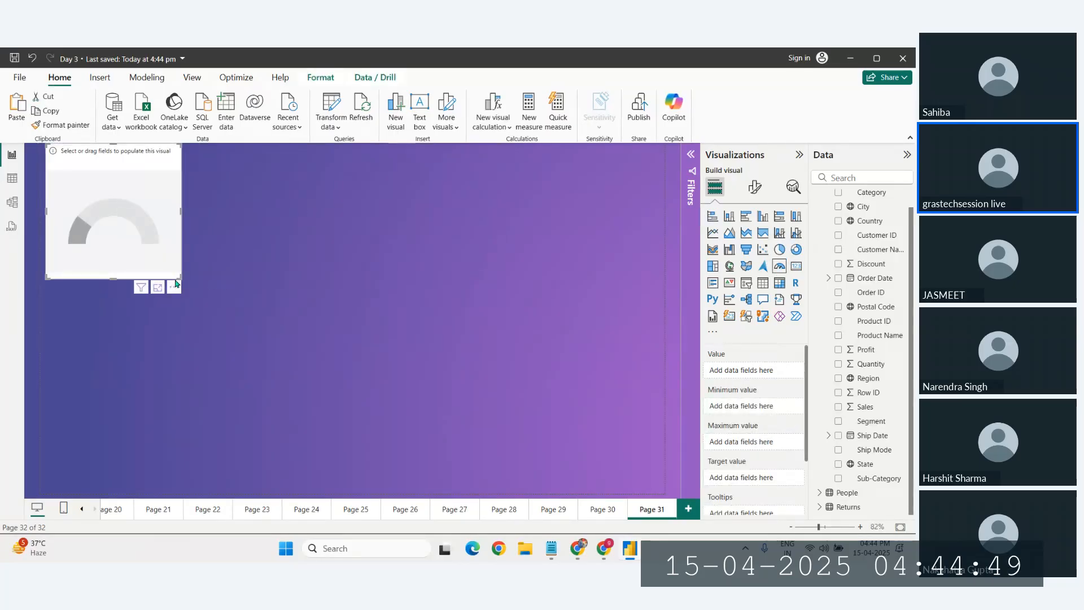
drag(182, 279, 393, 349)
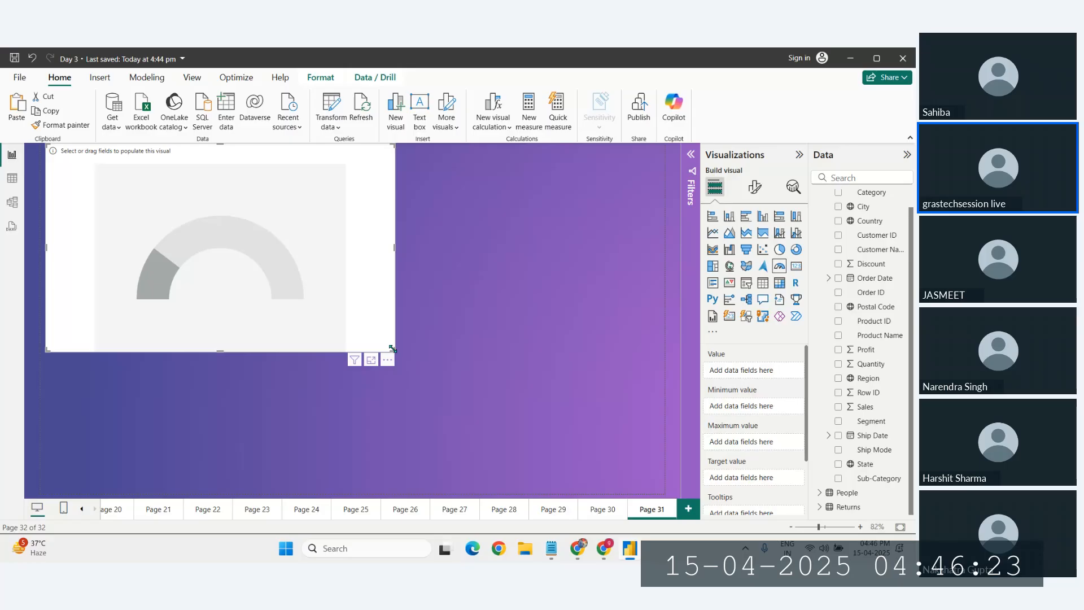
drag(393, 349, 500, 396)
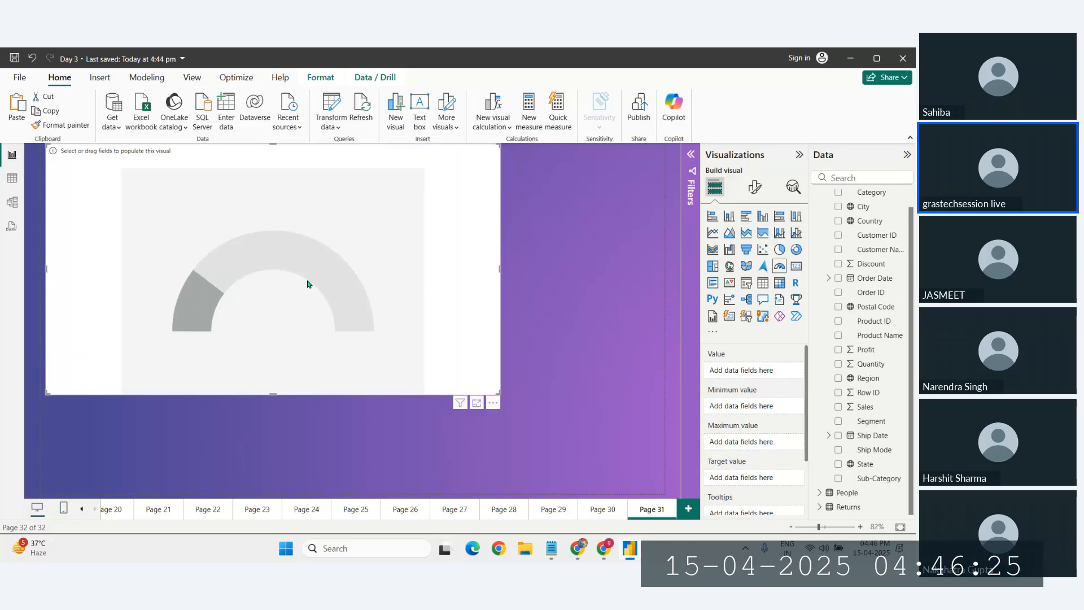
drag(307, 283, 380, 311)
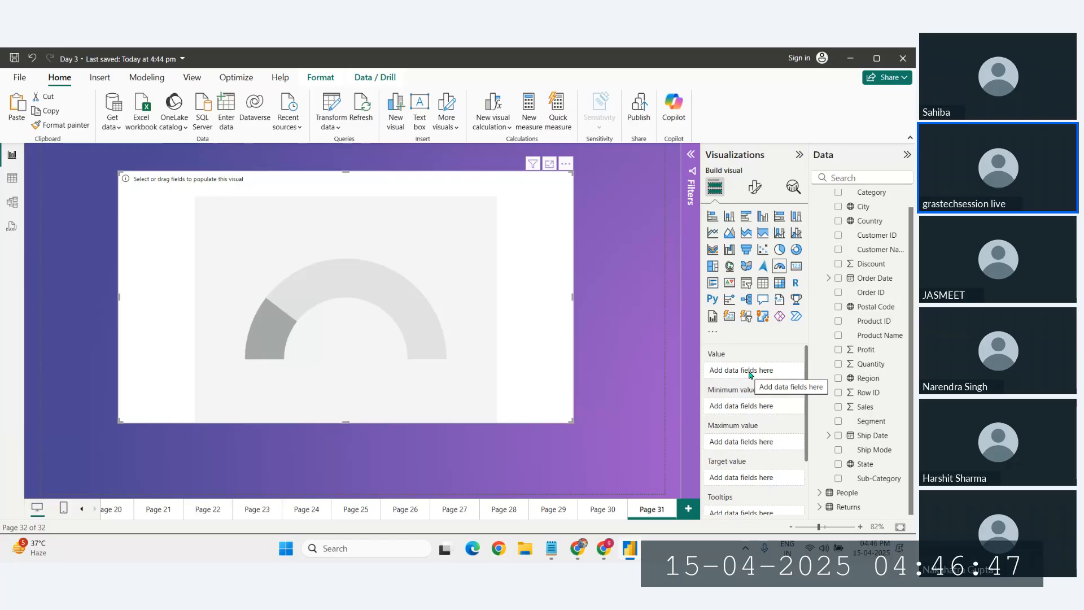
Try Sales as the gauge's value, and replace it with Profit
drag(864, 408, 759, 371)
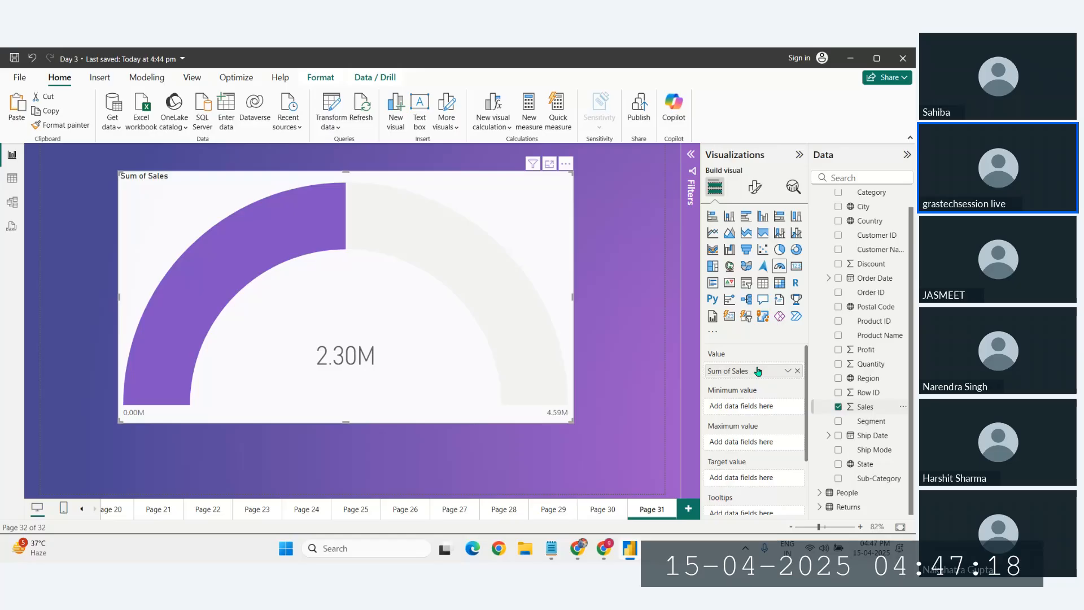
click(797, 371)
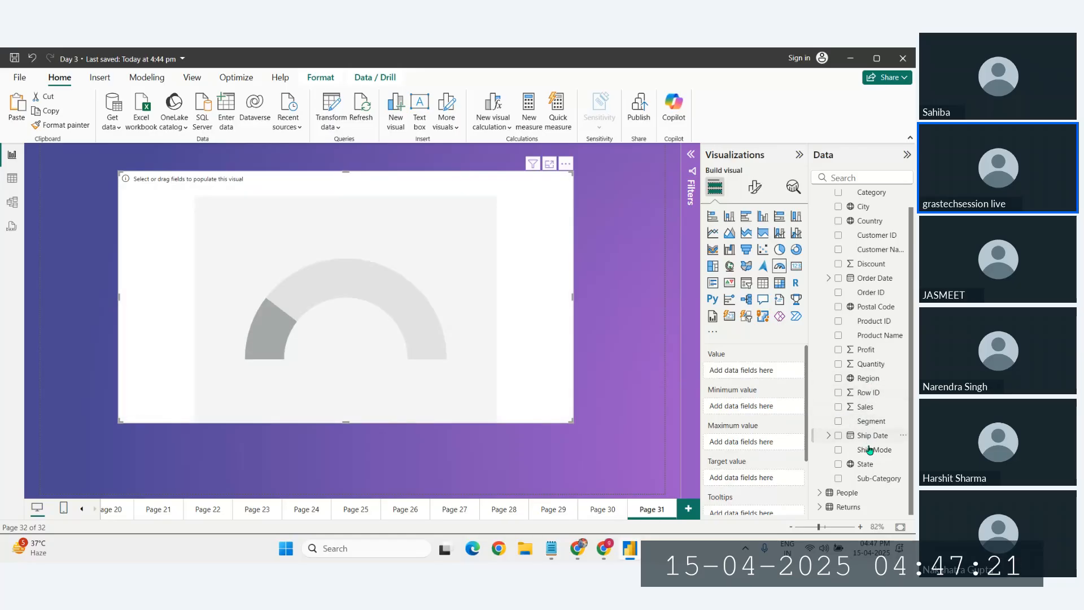
drag(864, 350, 778, 374)
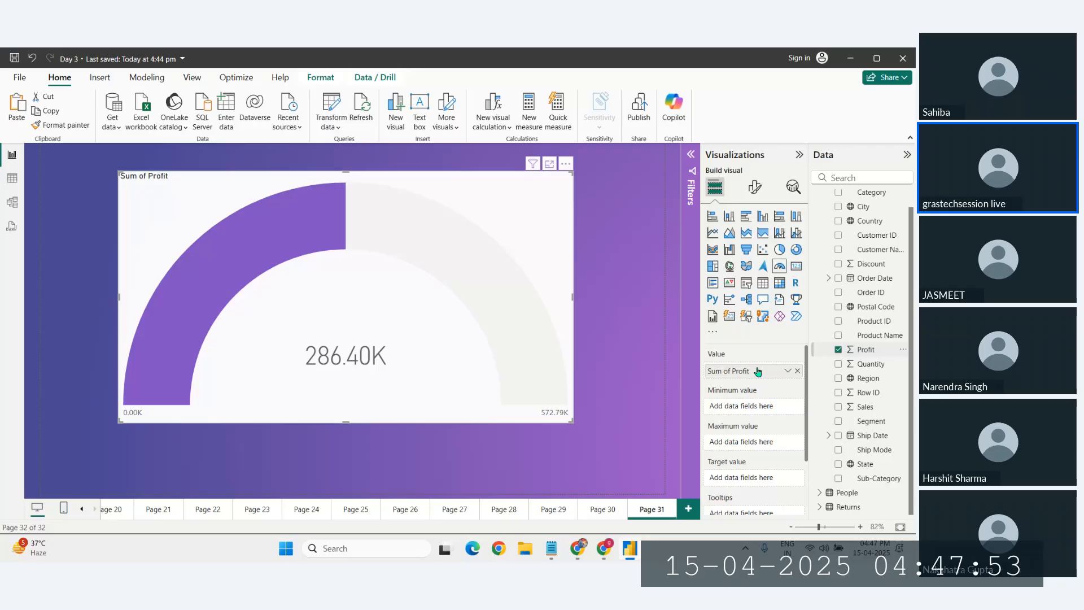
scroll(759, 446, down, 1)
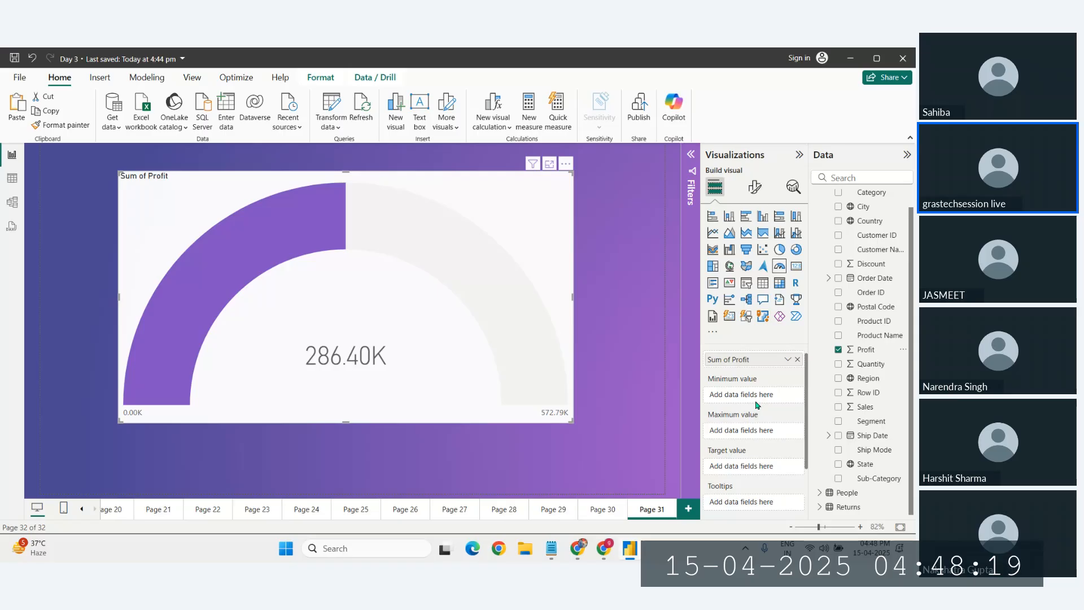
mouse_move(518, 350)
scroll(725, 370, up, 1)
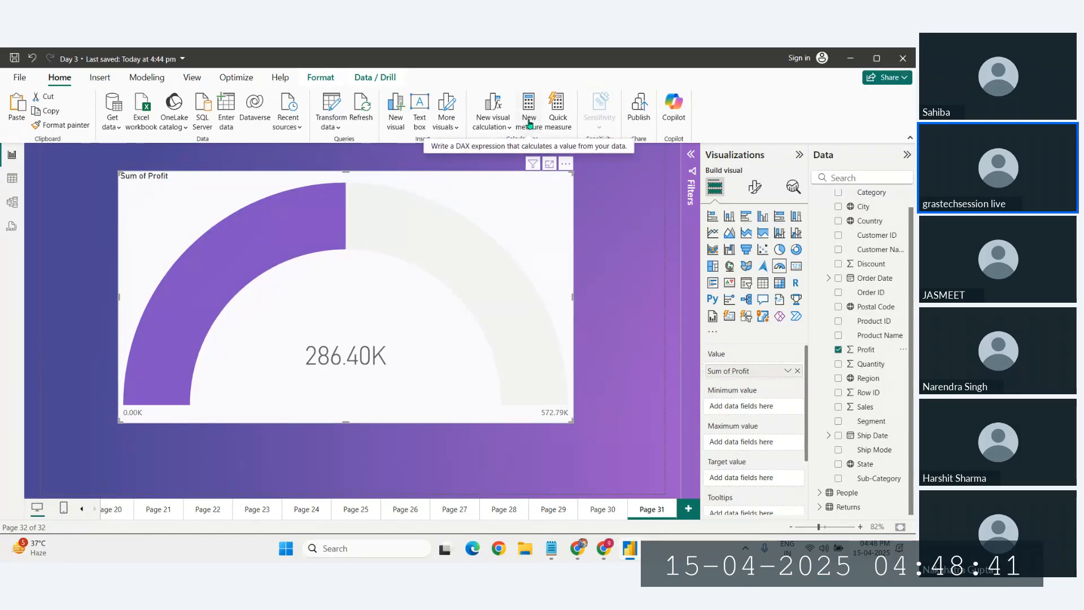
Create a measure named min profit with the constant value 50000, enlarging the formula text for readability
click(529, 117)
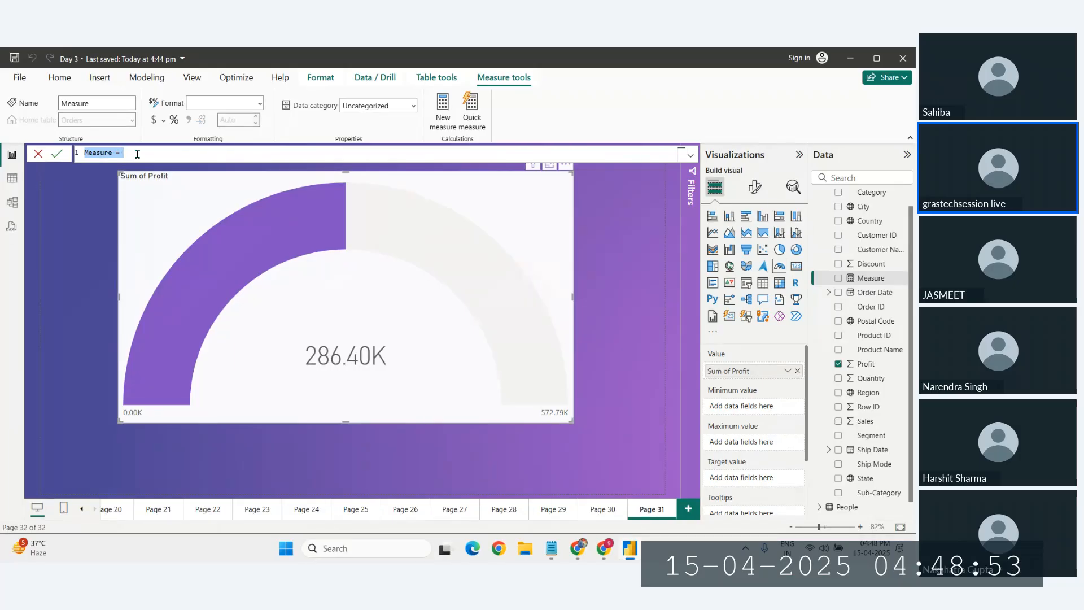
key(BackSpace)
text(m)
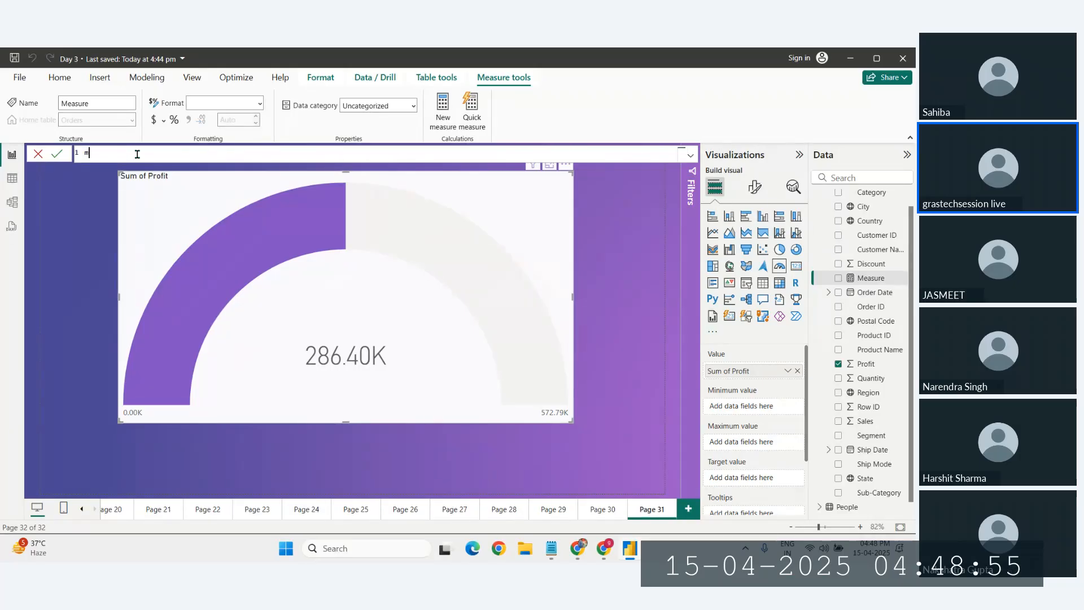
text(in profit)
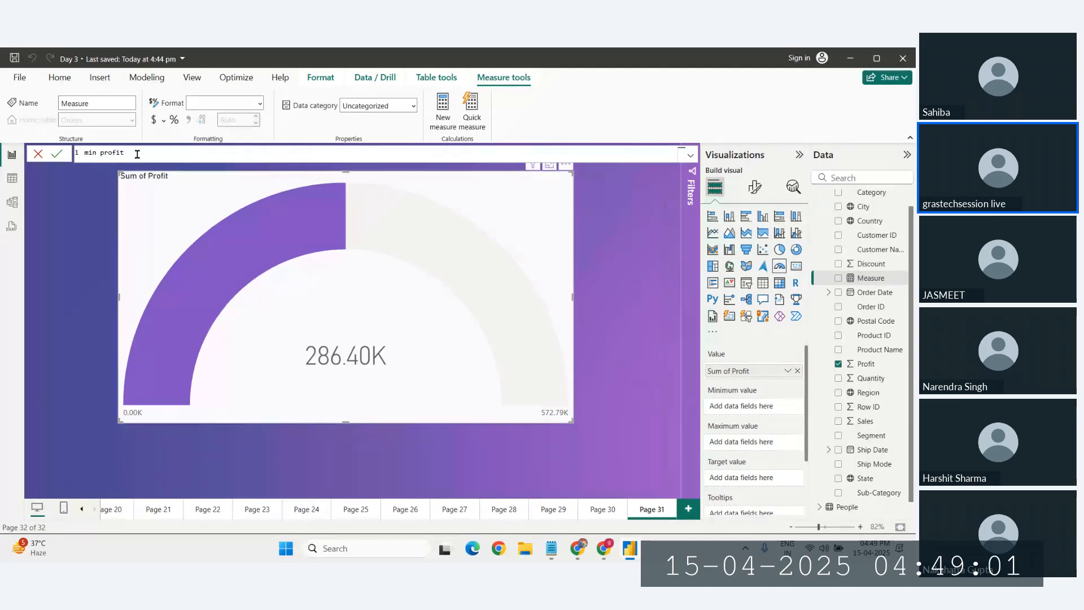
scroll(137, 154, up, 7)
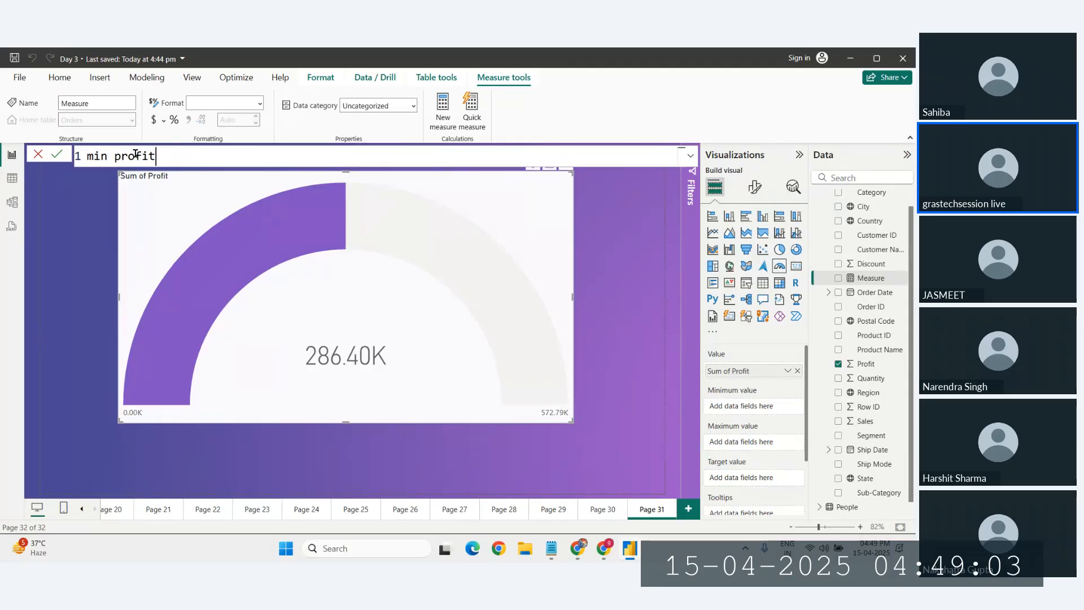
scroll(136, 153, up, 6)
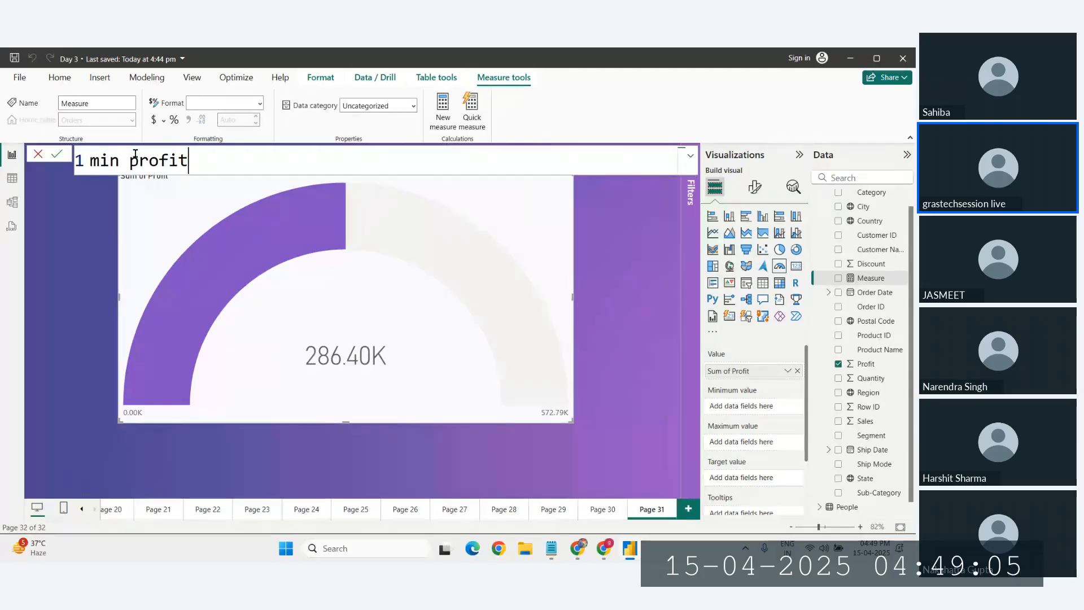
scroll(136, 153, up, 5)
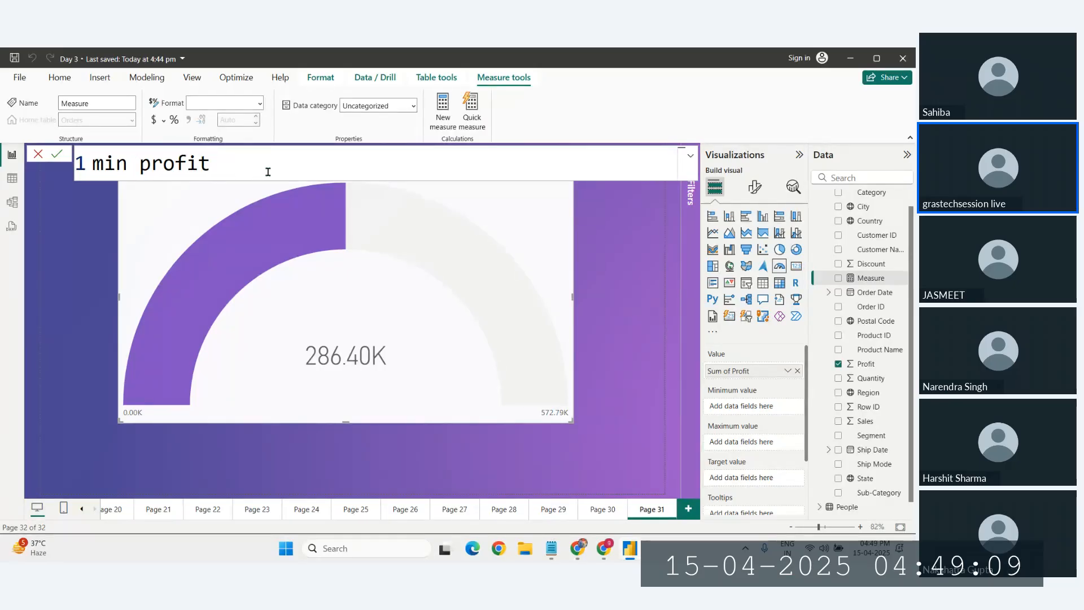
text(=)
text(5)
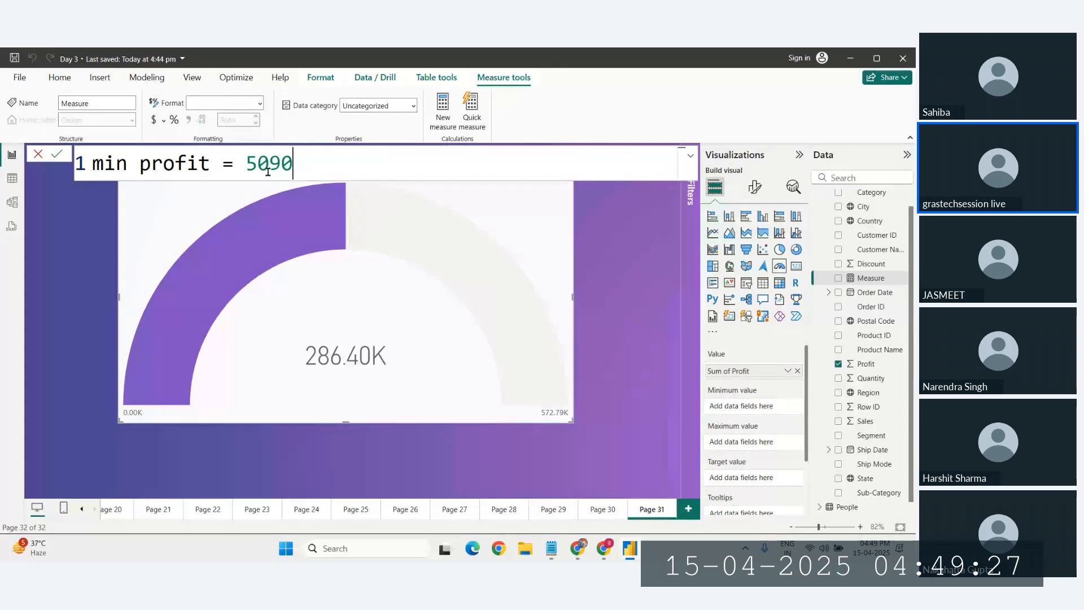
text(0)
key(BackSpace)
key(BackSpace)
key(BackSpace)
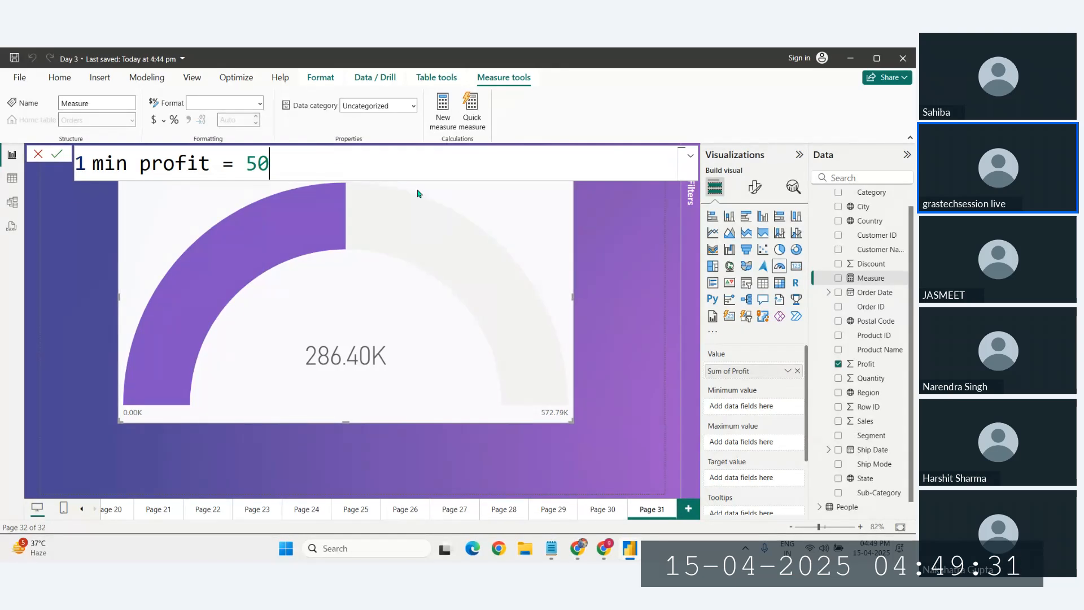
text(0000)
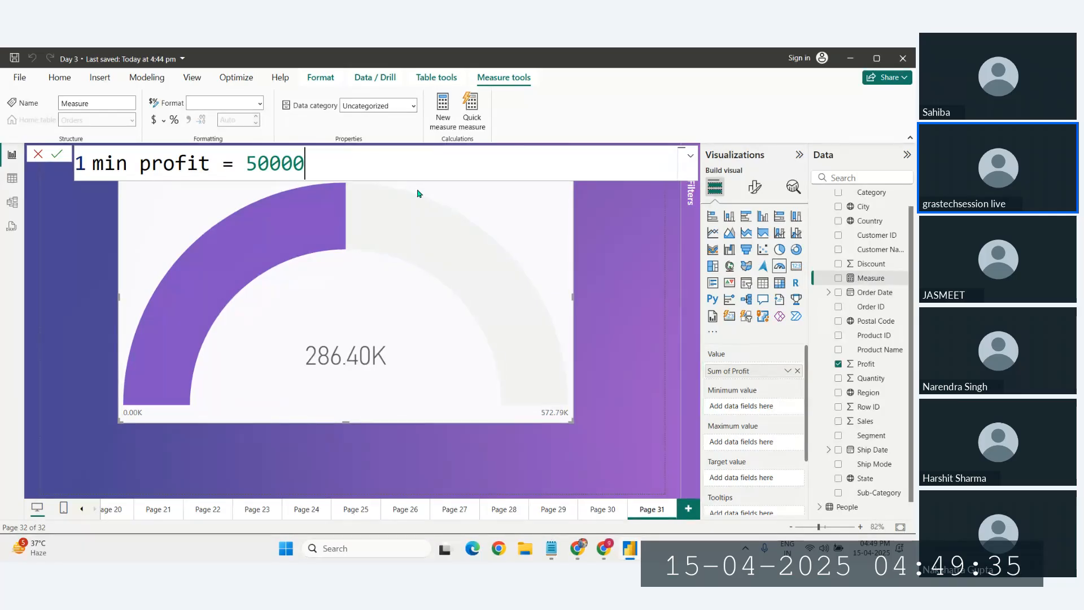
key(Return)
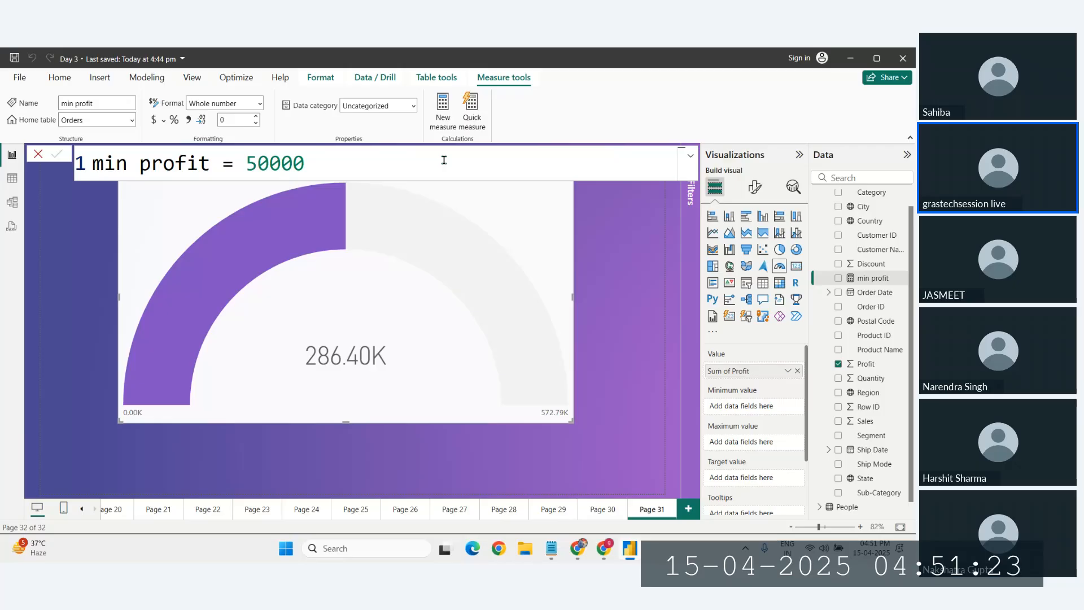
Create a measure named max profit with the constant value 450000
click(443, 118)
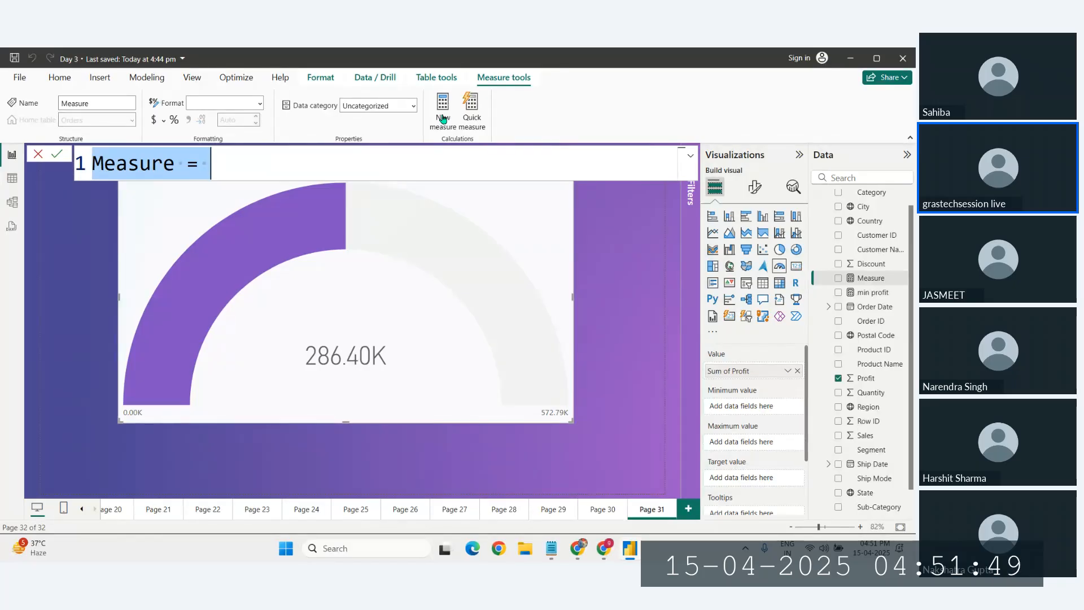
key(BackSpace)
text(max)
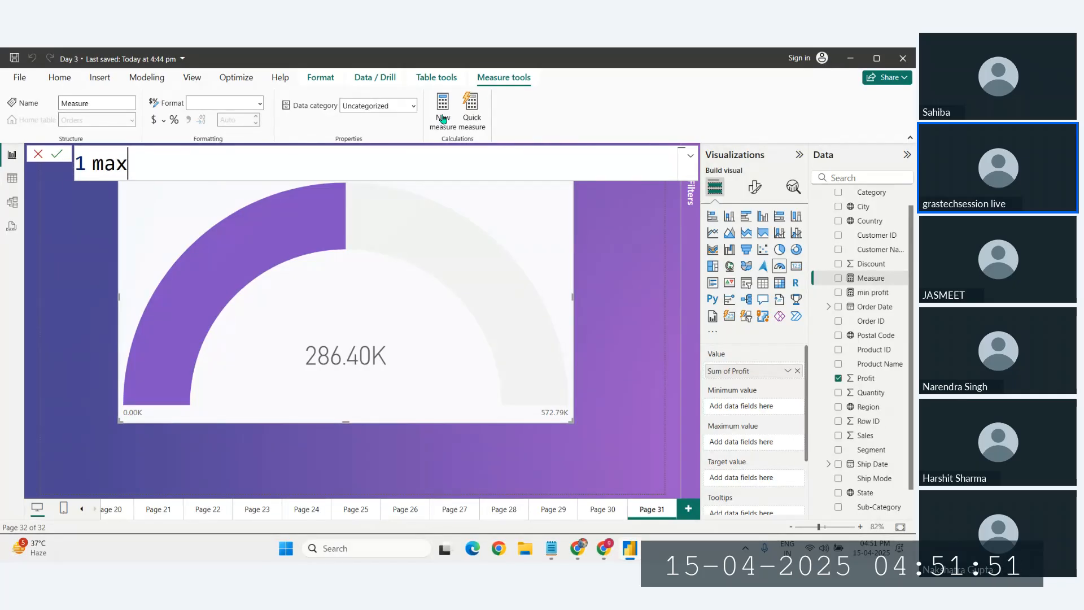
text( profit =)
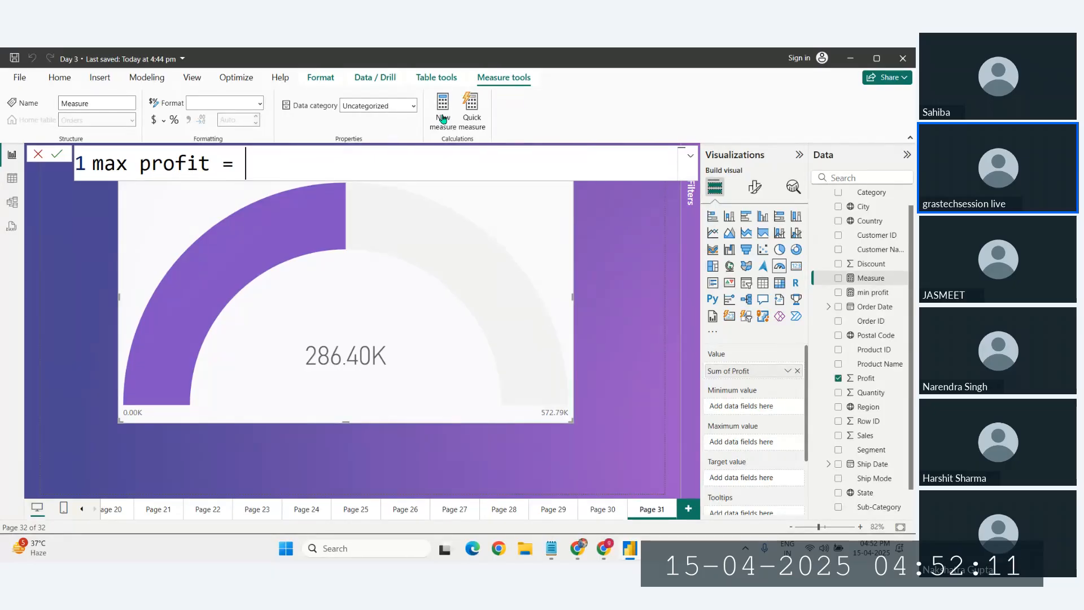
text(450000)
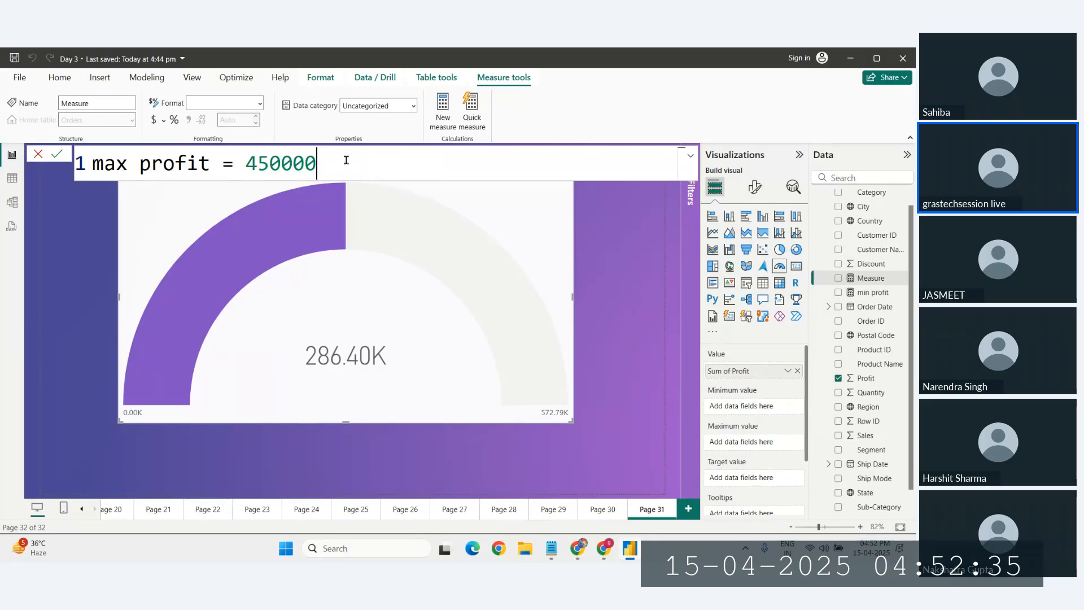
key(Return)
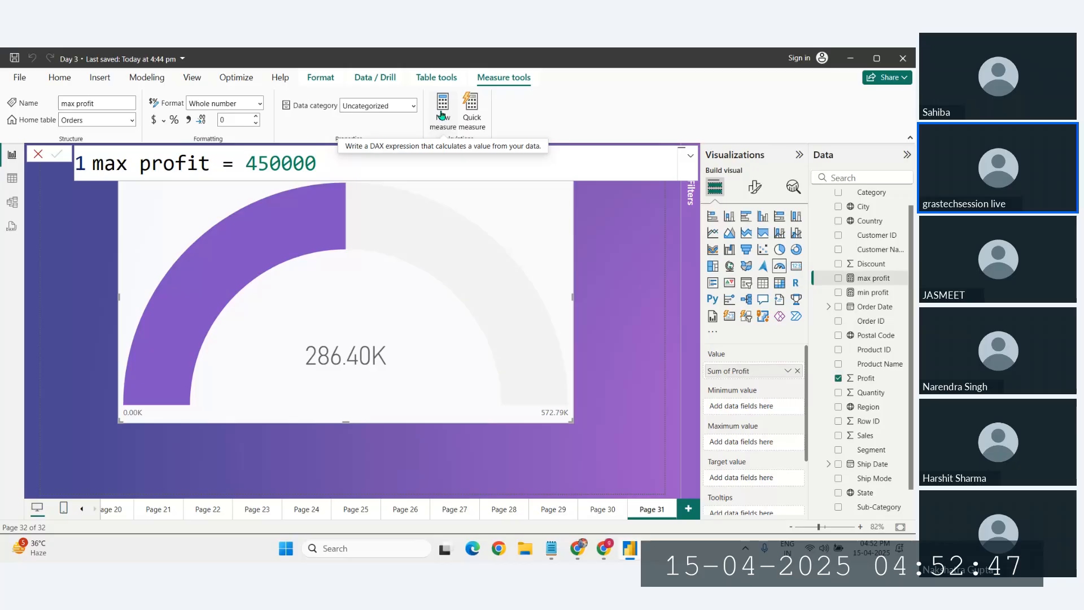
Create a measure named target profit with the constant value 300000
click(442, 115)
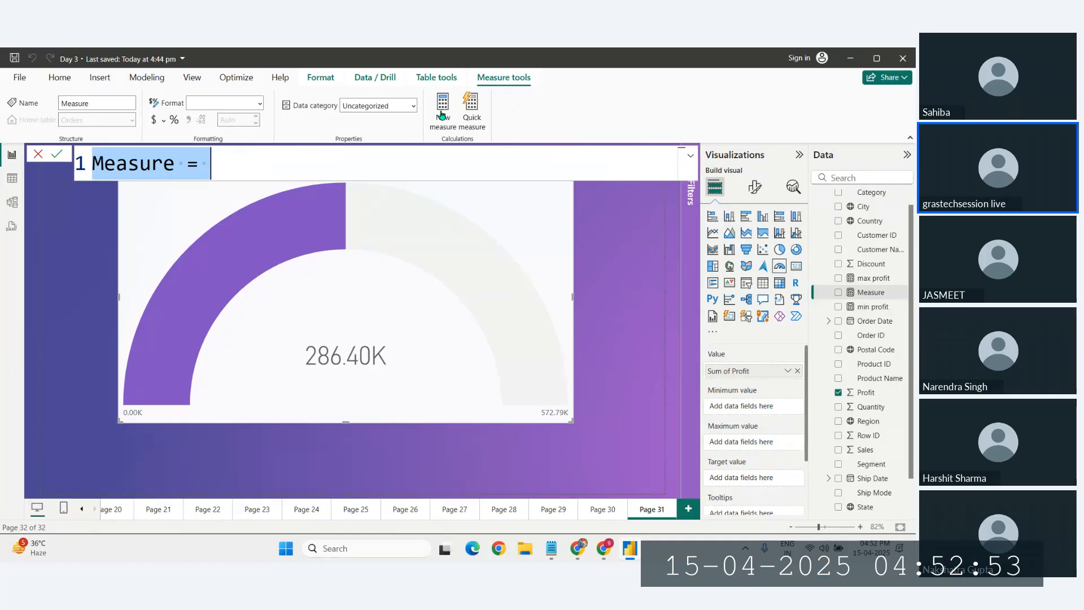
key(BackSpace)
text(ta)
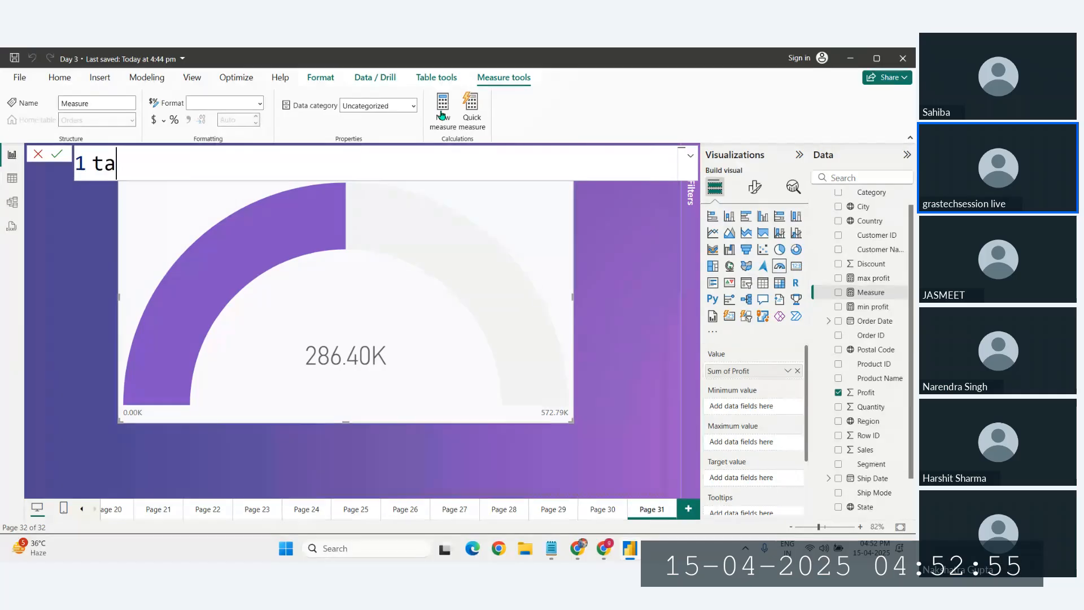
text(rget pr)
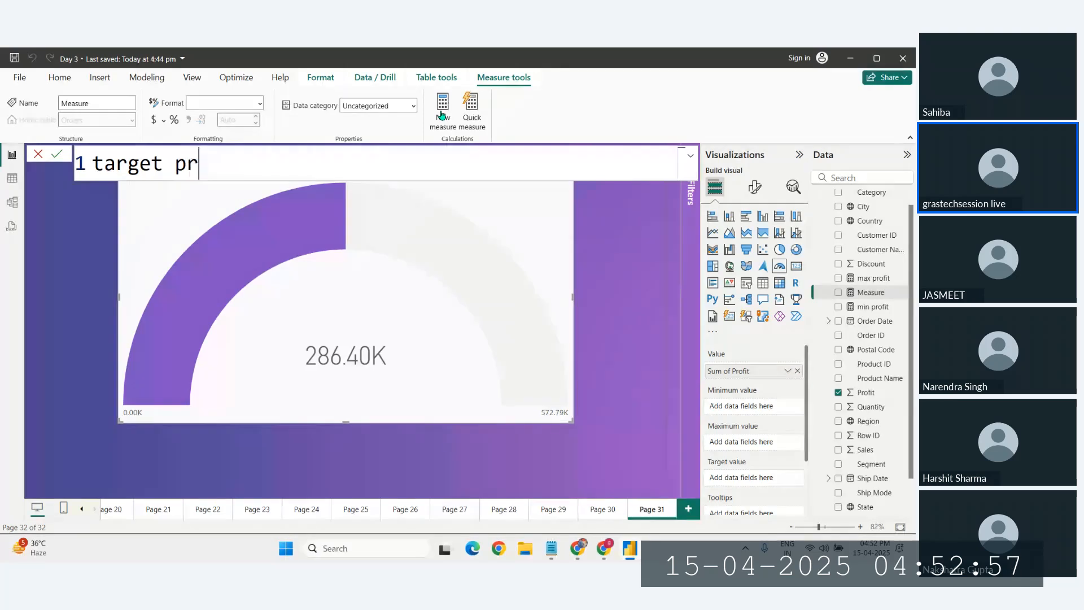
text(ofit =)
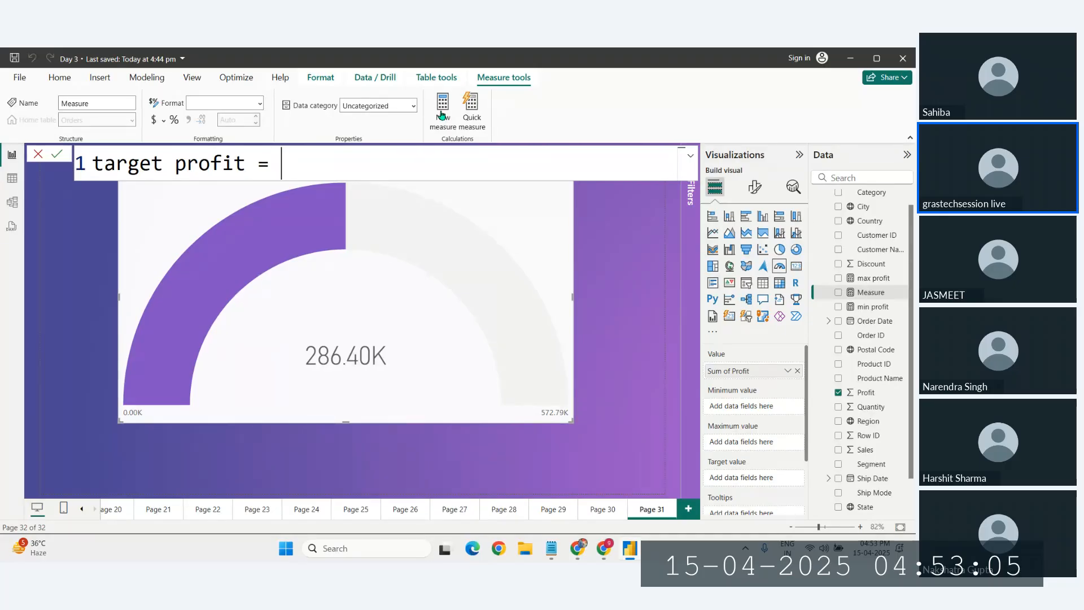
text(300)
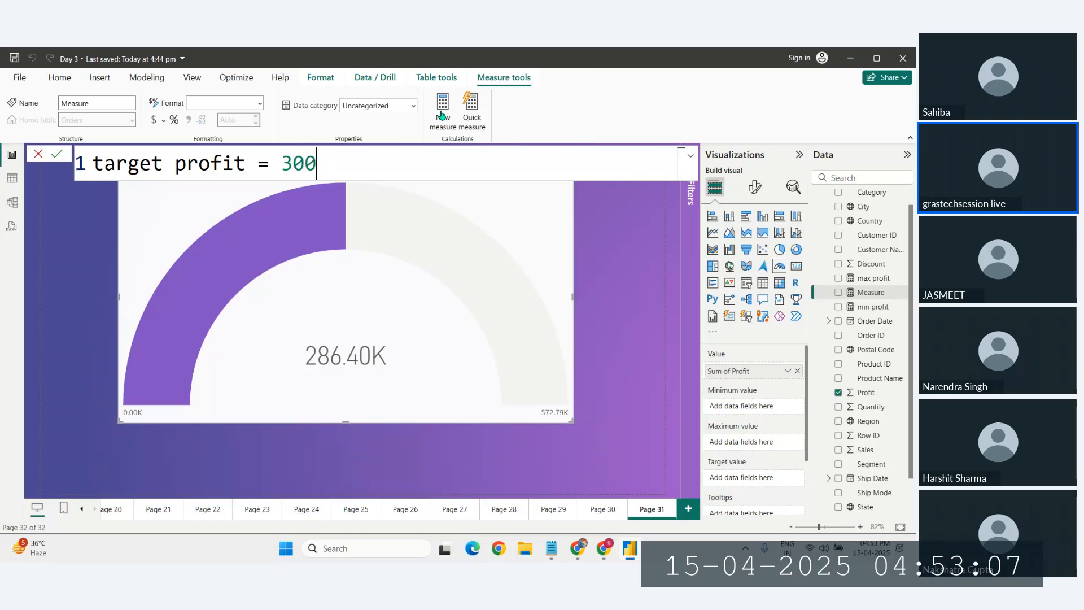
text(000)
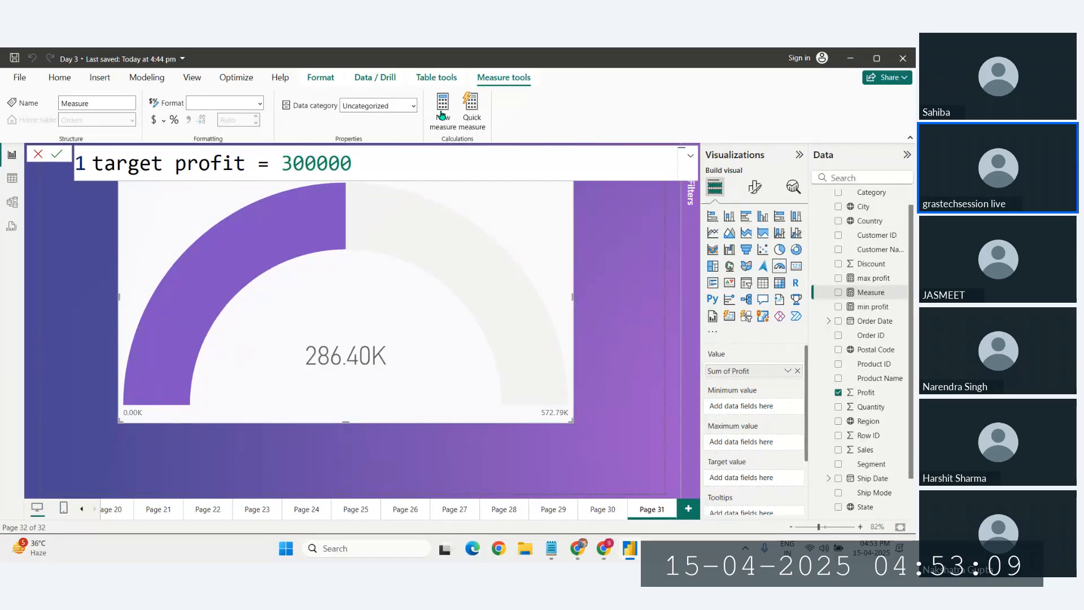
key(Return)
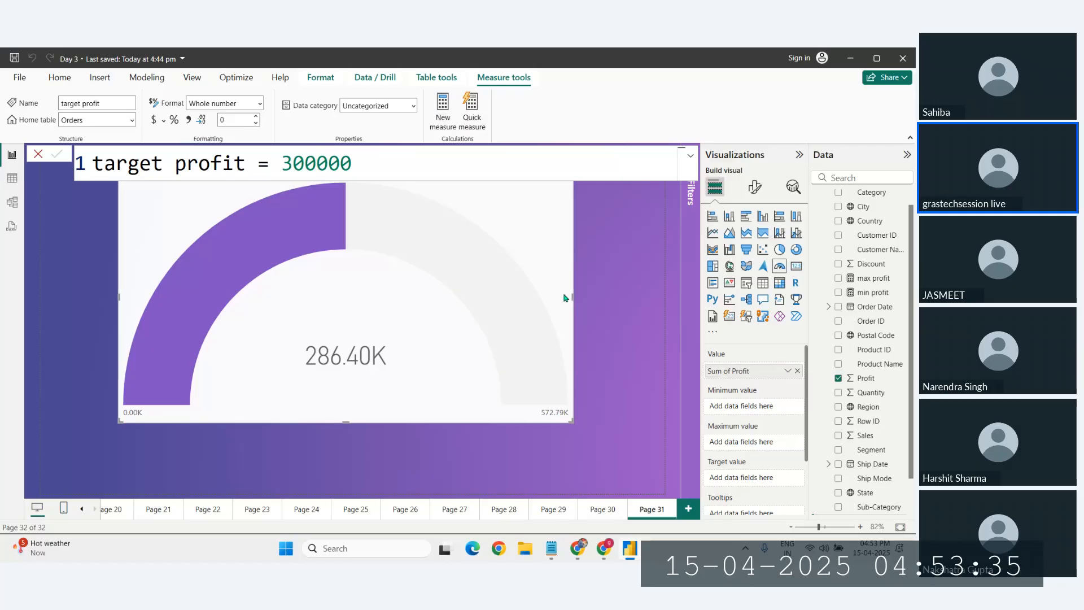
Assign min profit as the gauge's minimum value, max profit as its maximum value and target profit as its target value
click(605, 338)
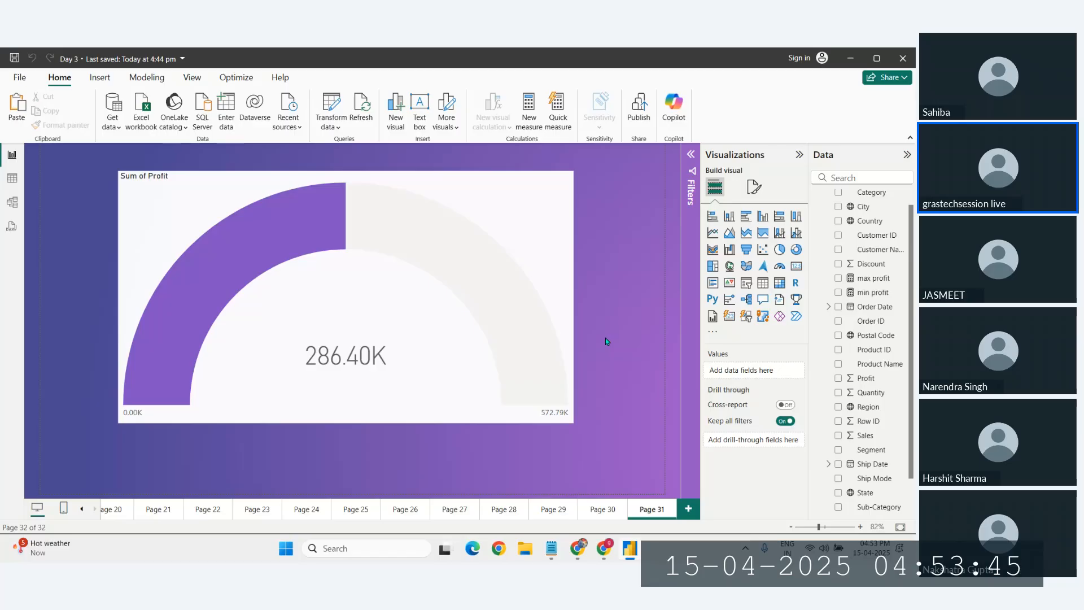
click(432, 304)
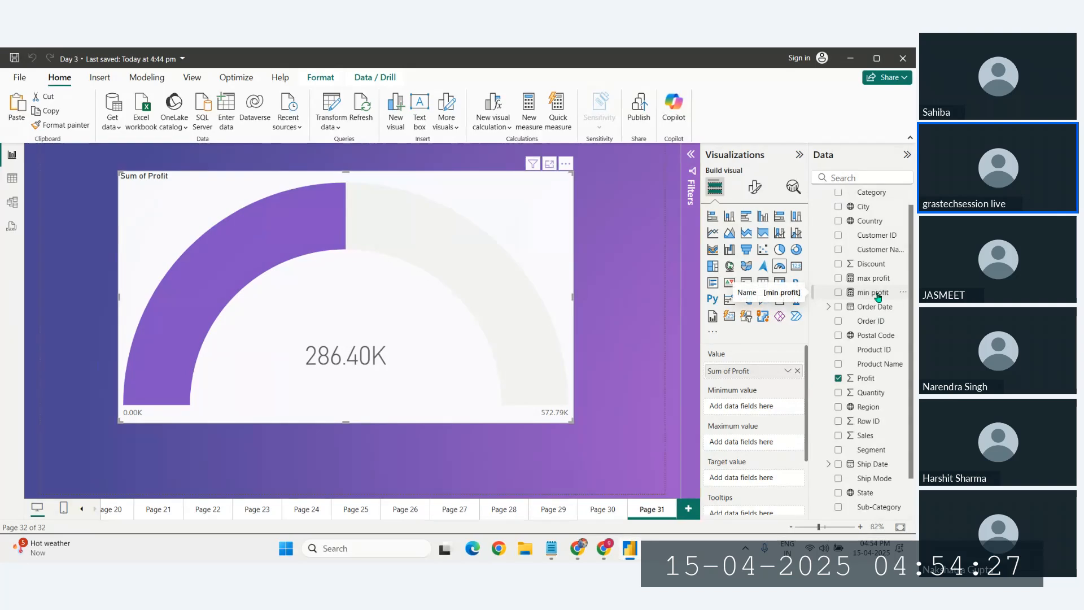
drag(821, 310, 756, 406)
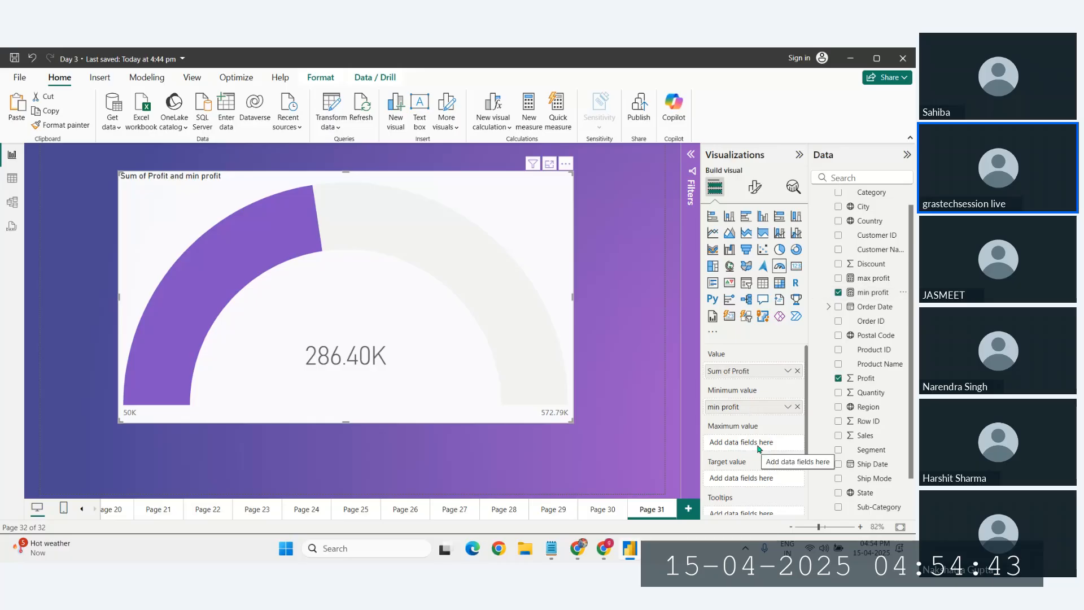
drag(876, 284, 763, 446)
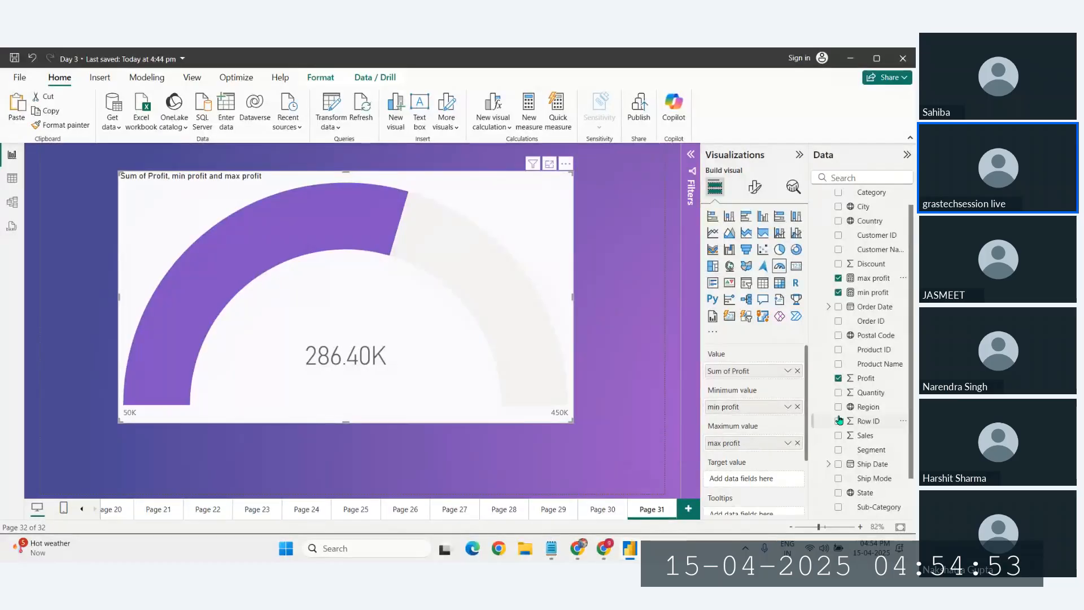
scroll(874, 429, down, 3)
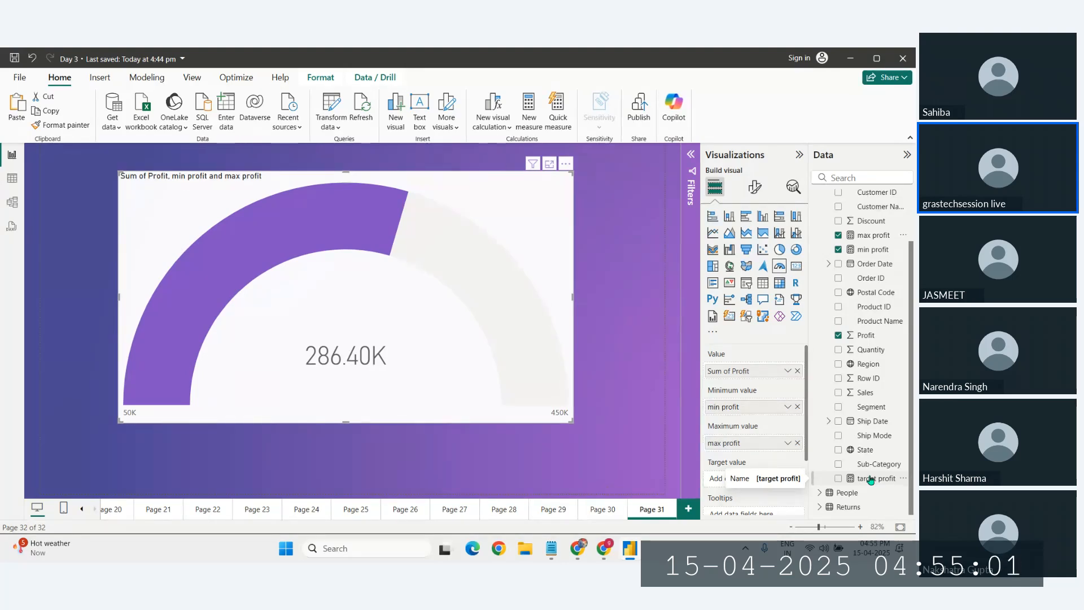
drag(871, 480, 754, 486)
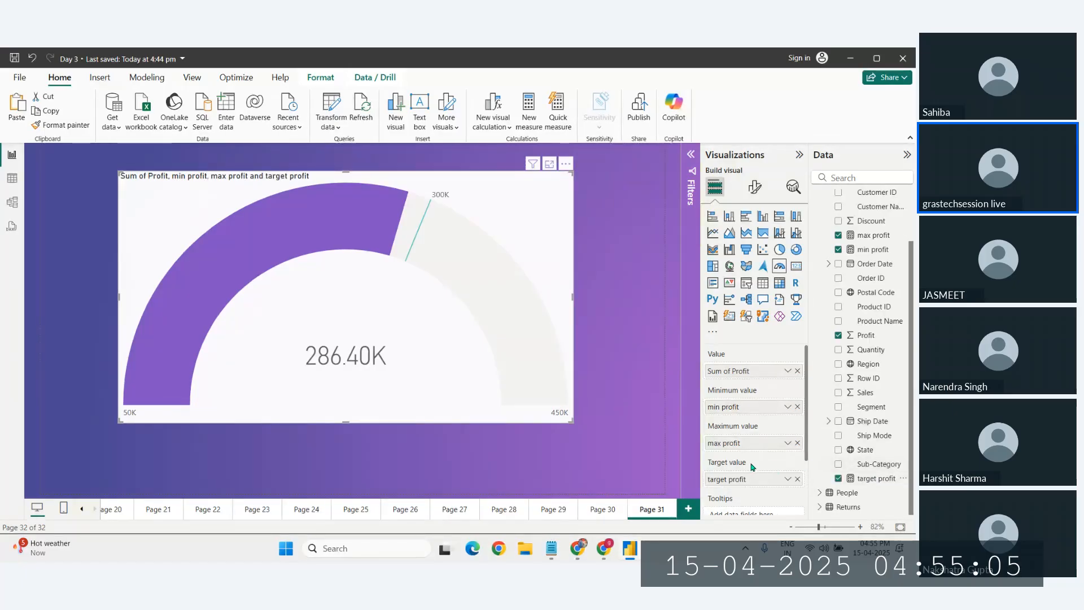
mouse_move(447, 233)
Shrink the profit gauge slightly and reposition it on the page, checking the meeting window in the browser in between
mouse_move(572, 421)
mouse_down()
mouse_move(564, 390)
mouse_move(565, 414)
mouse_up()
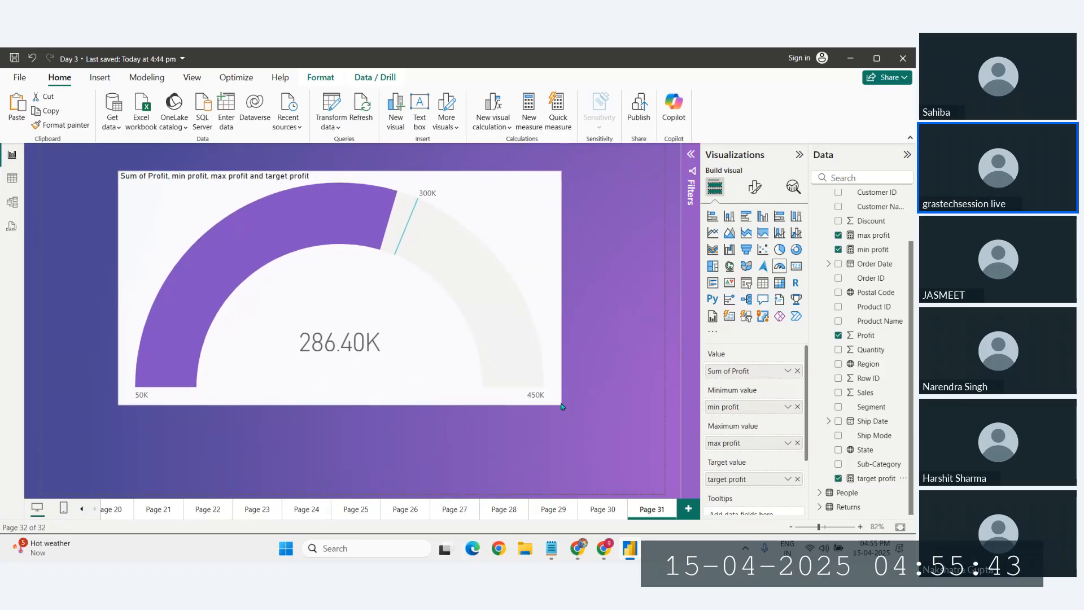
drag(399, 345, 345, 356)
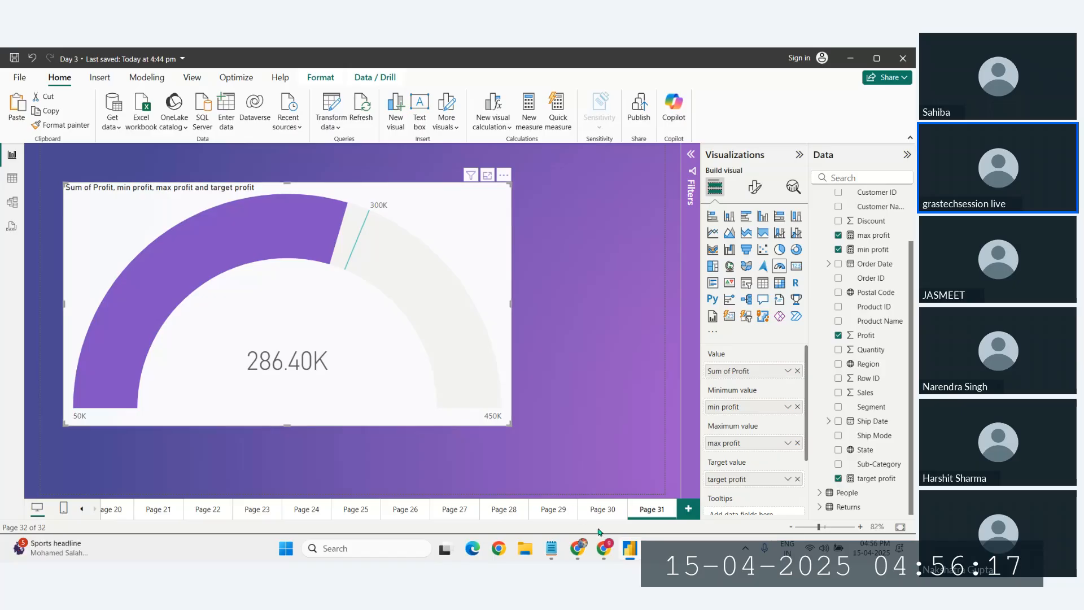
mouse_move(602, 546)
click(583, 510)
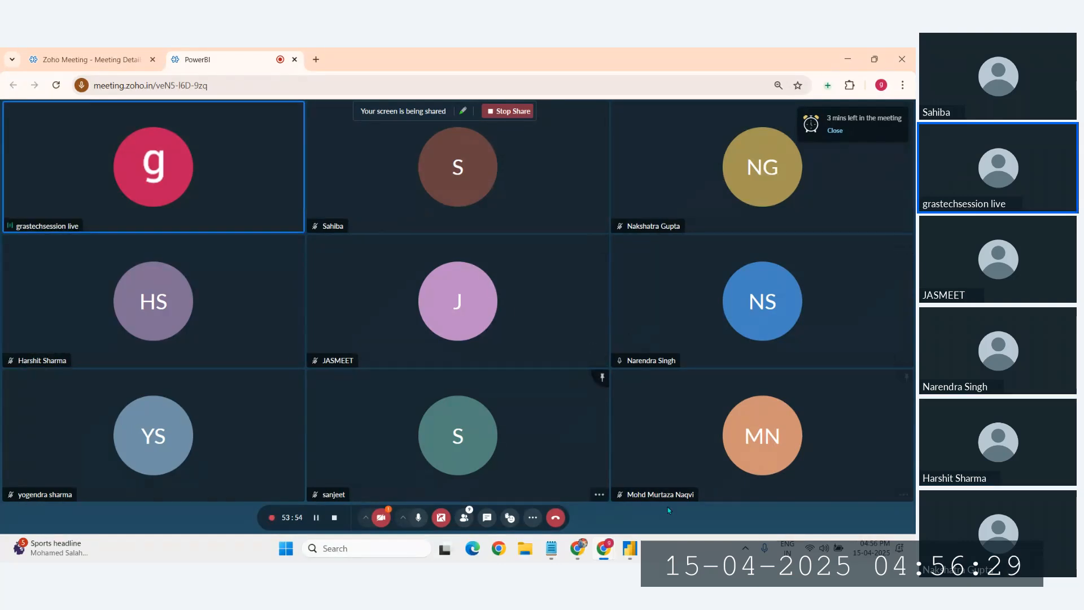
click(636, 552)
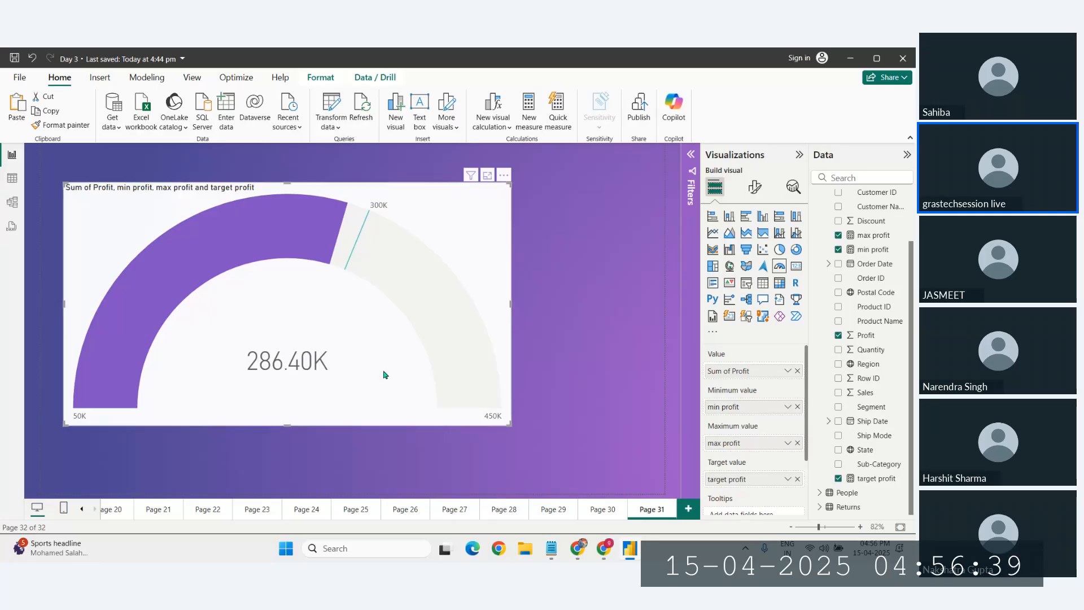
drag(382, 375, 418, 361)
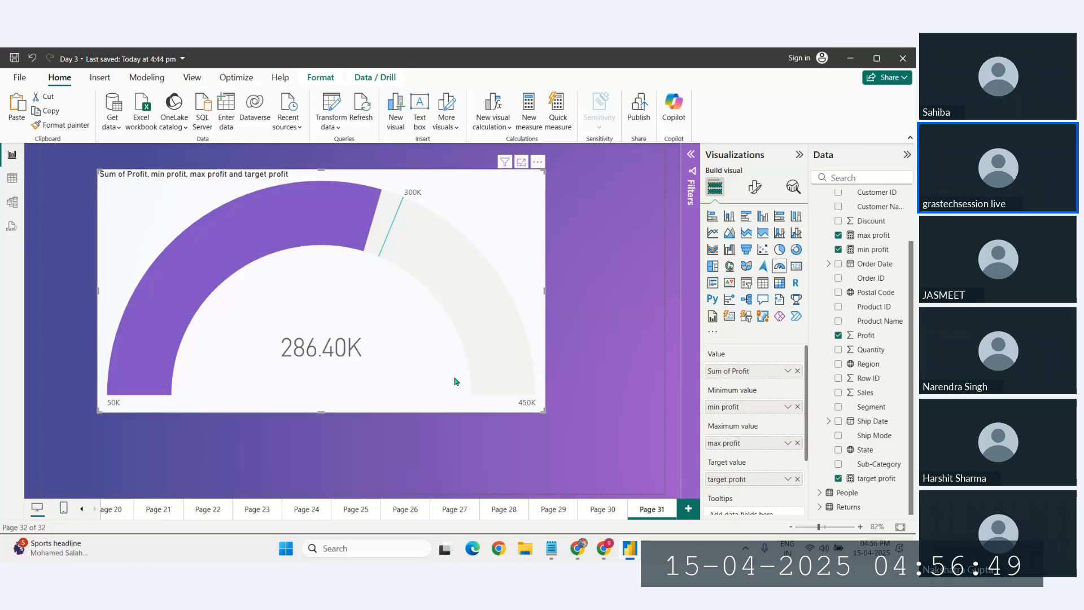
mouse_move(433, 373)
mouse_down()
mouse_move(452, 373)
mouse_move(433, 364)
mouse_up()
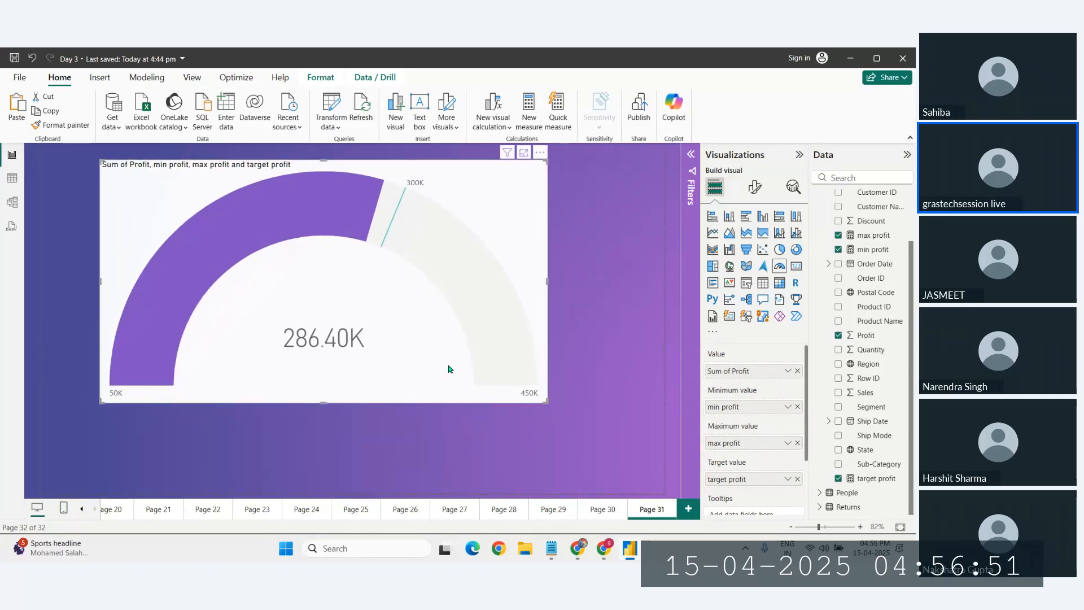
Add a new report page with an enlarged gauge visual showing Sales as its value, and move it lower on the page
click(689, 510)
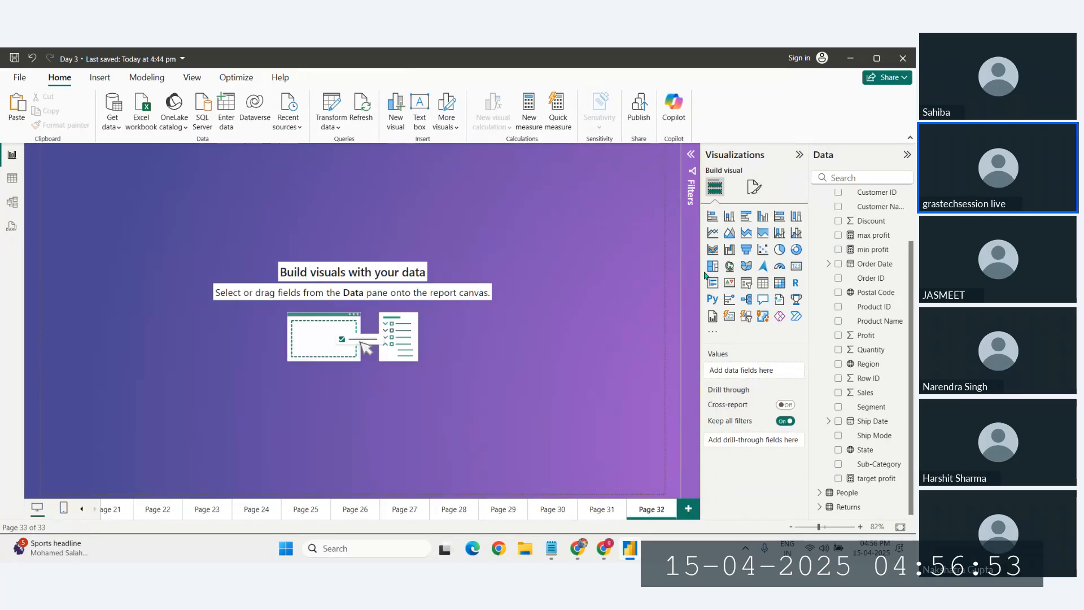
click(779, 265)
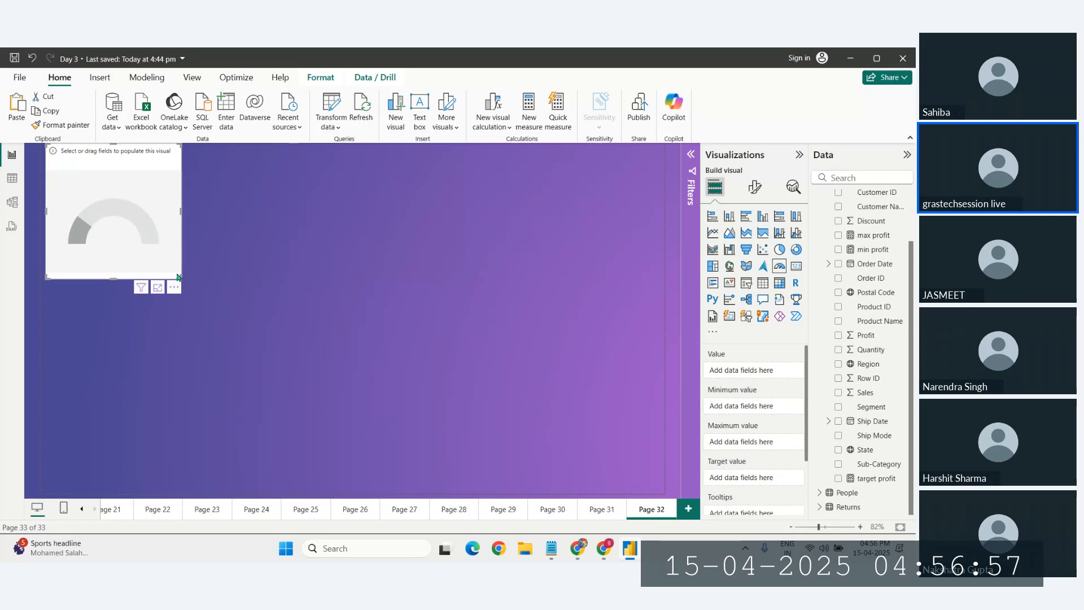
drag(181, 279, 518, 304)
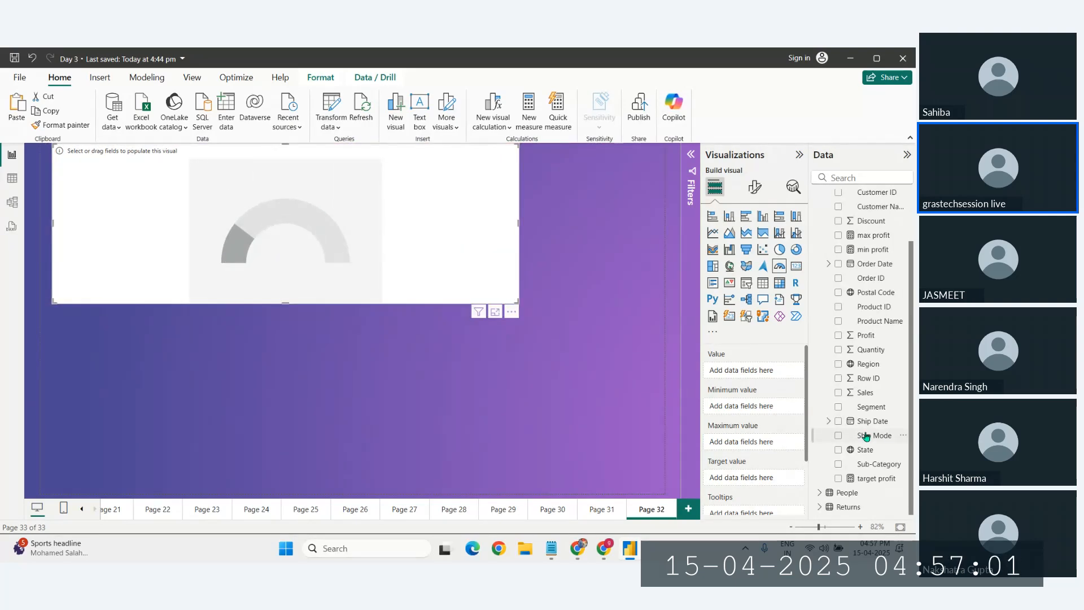
drag(866, 392, 751, 372)
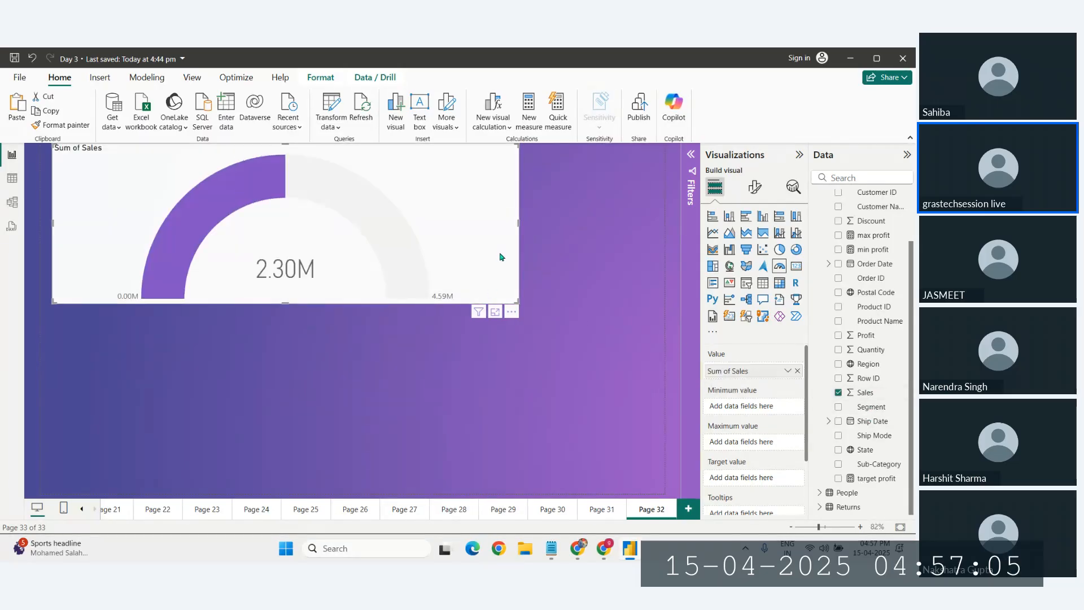
drag(500, 257, 477, 324)
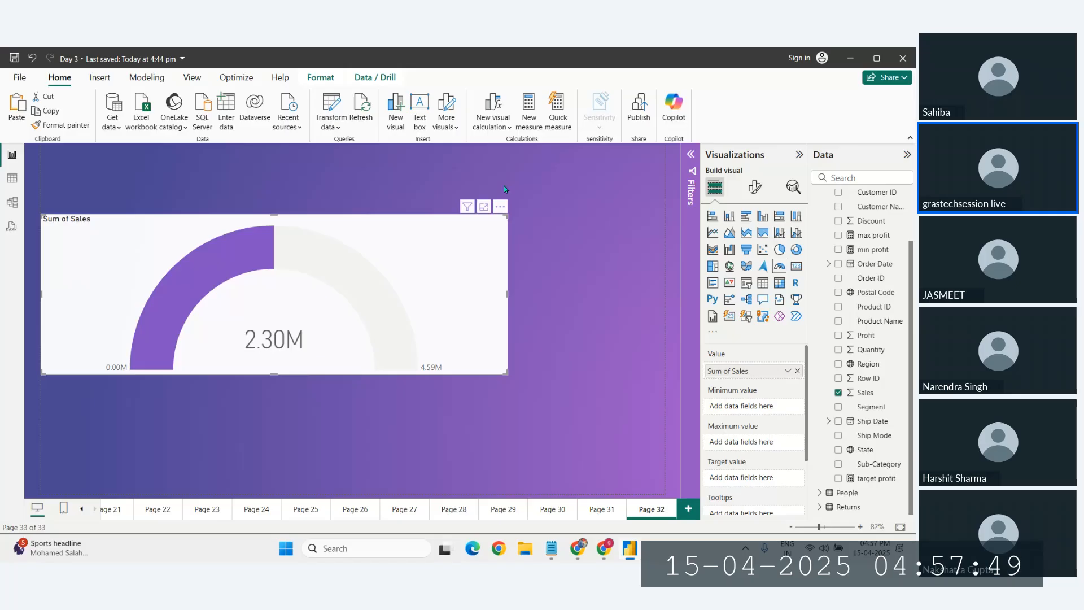
Create a measure named min sales with the constant value 100000
click(528, 112)
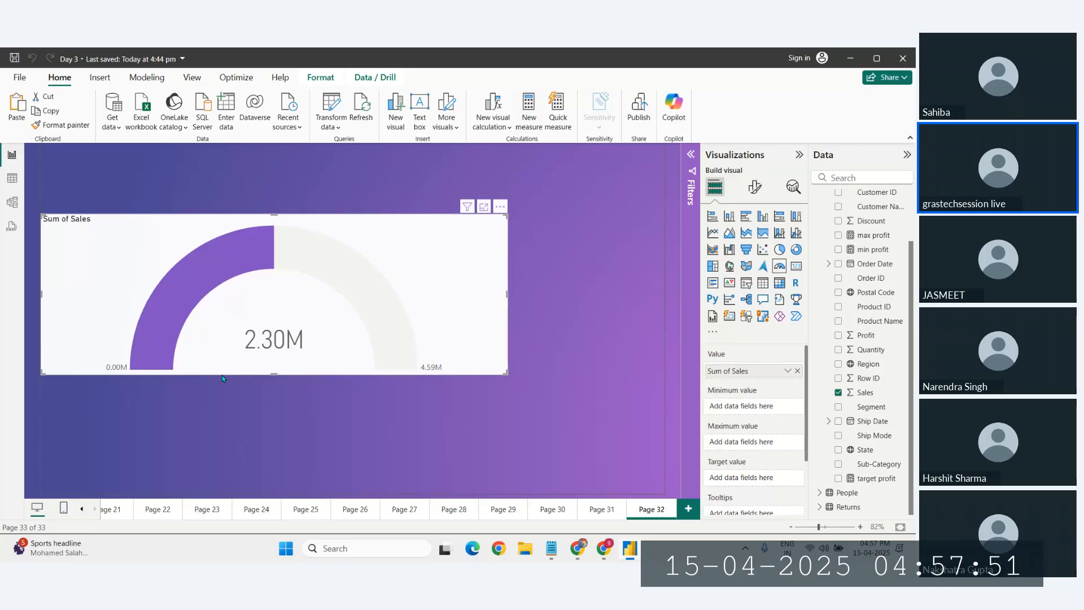
key(ctrl+a)
key(BackSpace)
text(min sales )
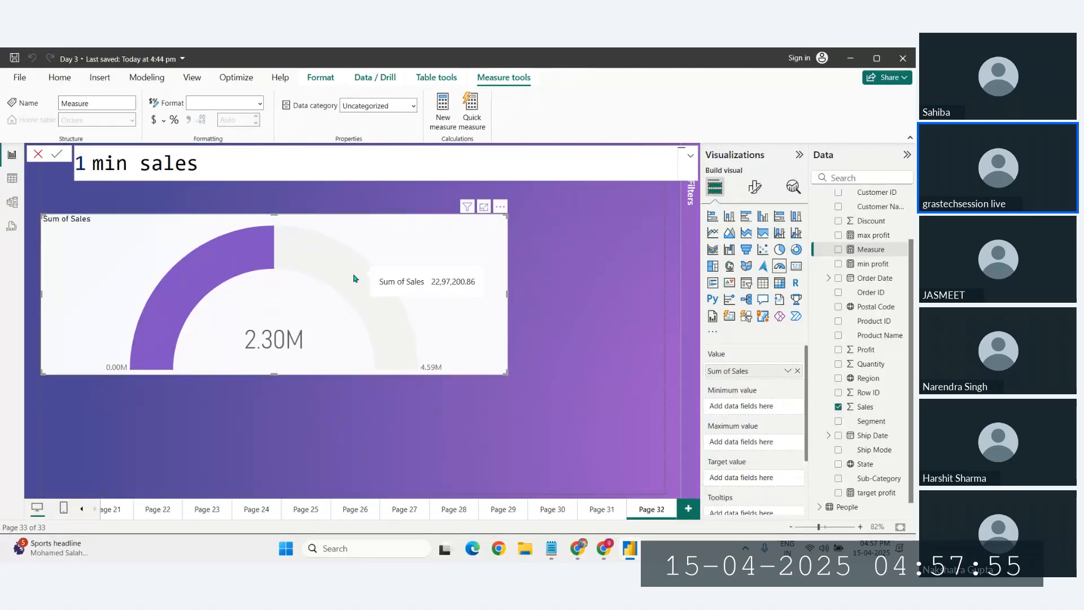
text(=)
text(100000)
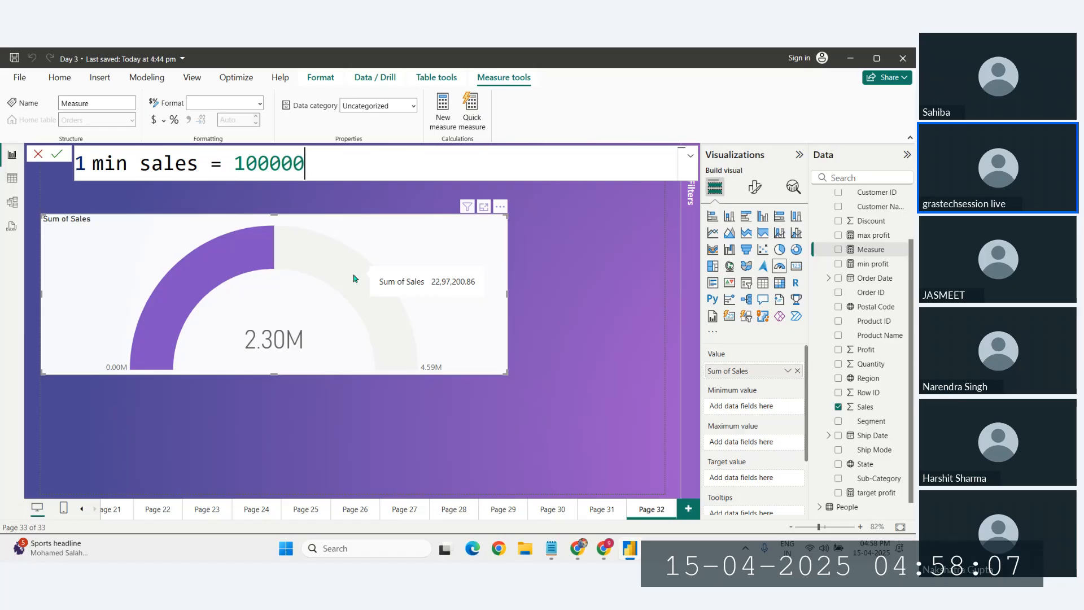
key(Return)
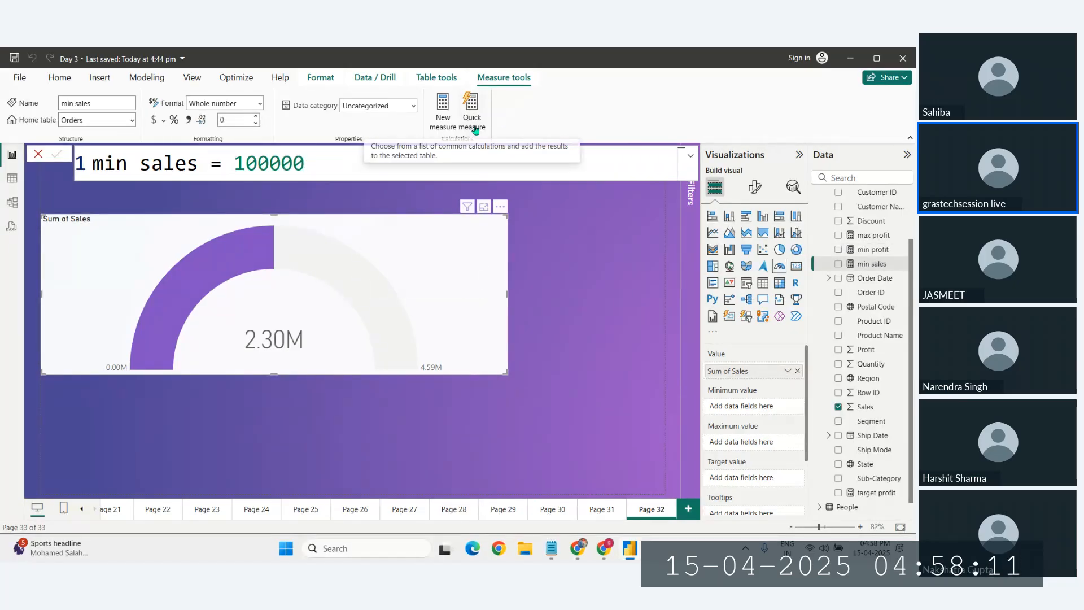
Create a measure named max sales with the constant value 4000000
click(444, 124)
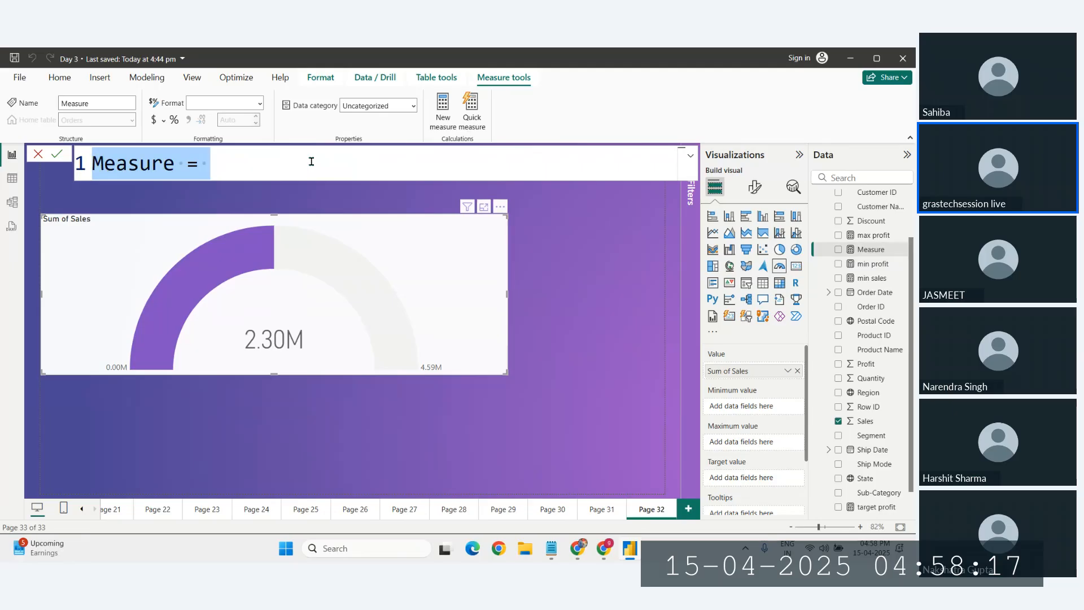
key(BackSpace)
text(max)
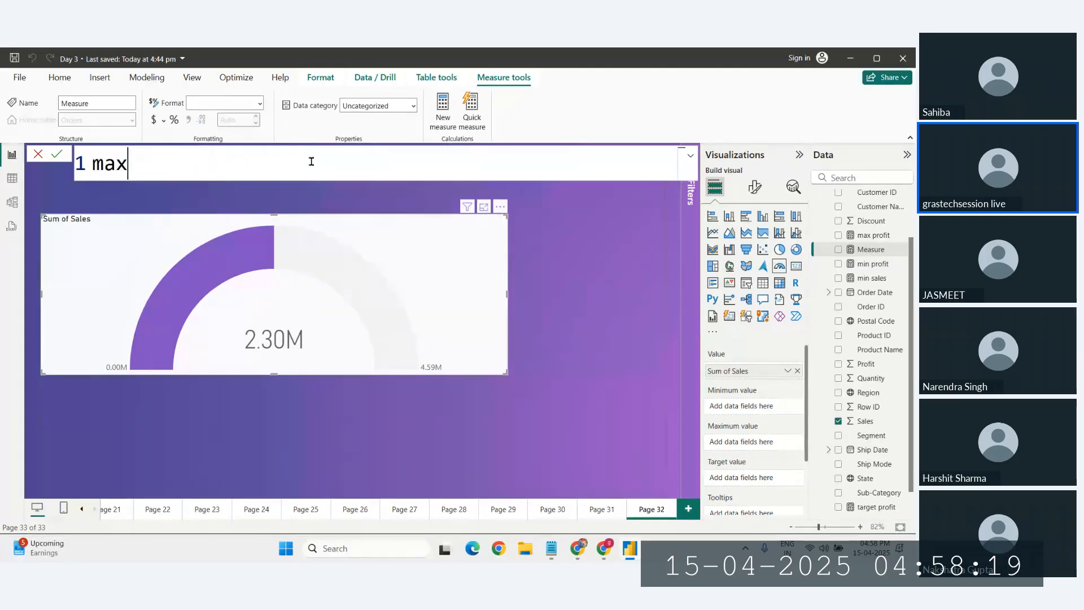
text( sales = )
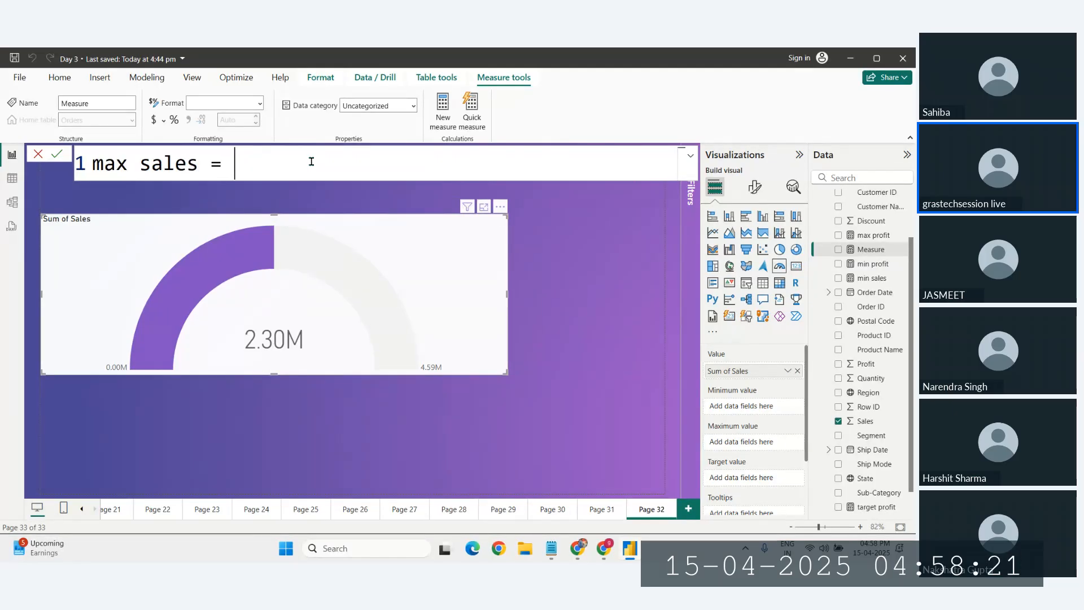
text(4000000)
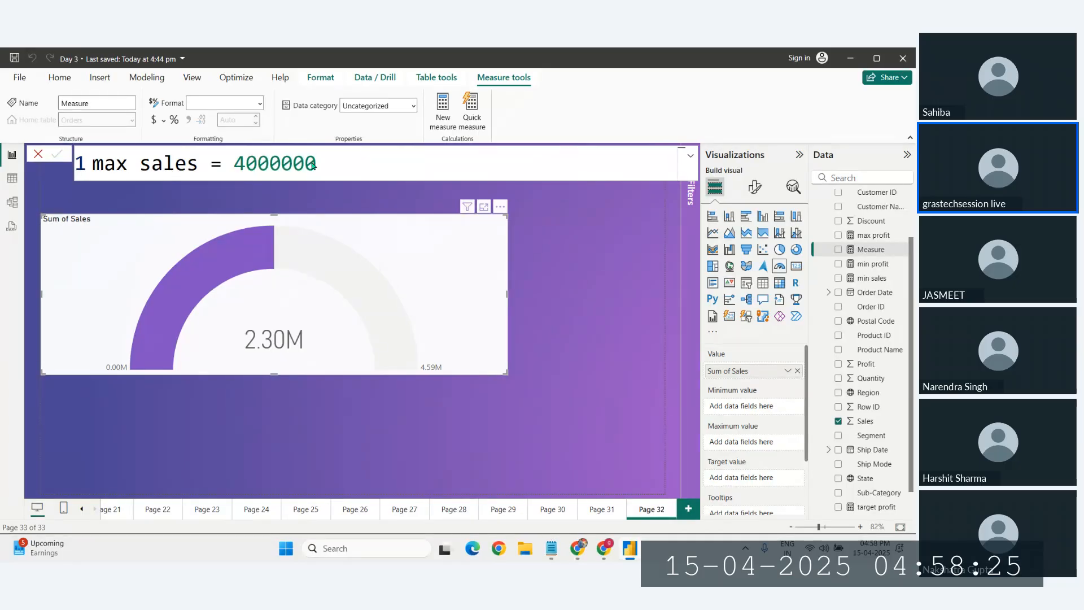
key(Return)
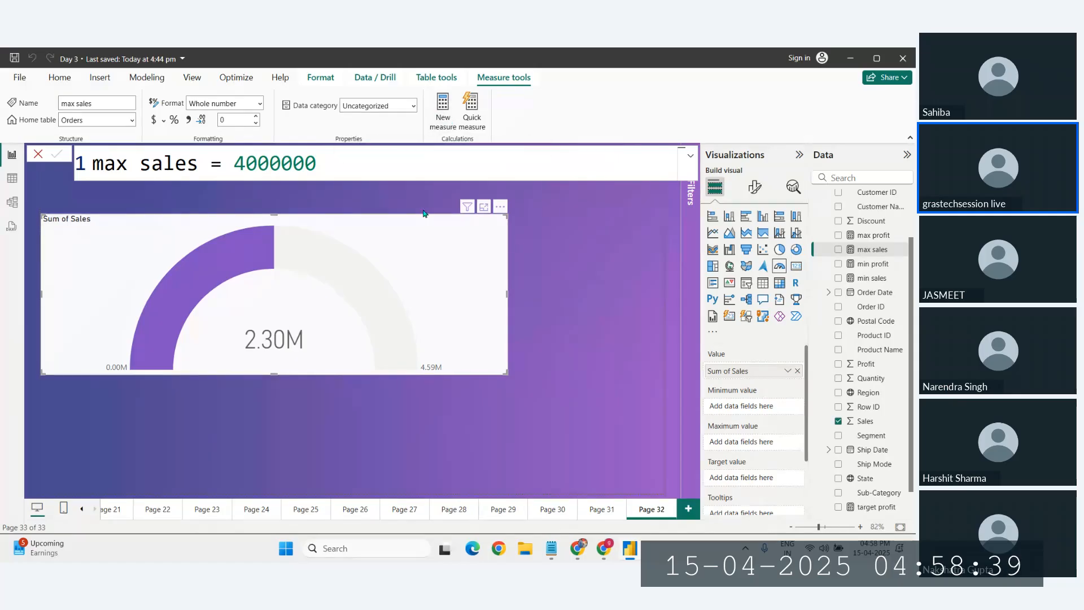
Create a measure named target sales with the constant value 2000000
key(Return)
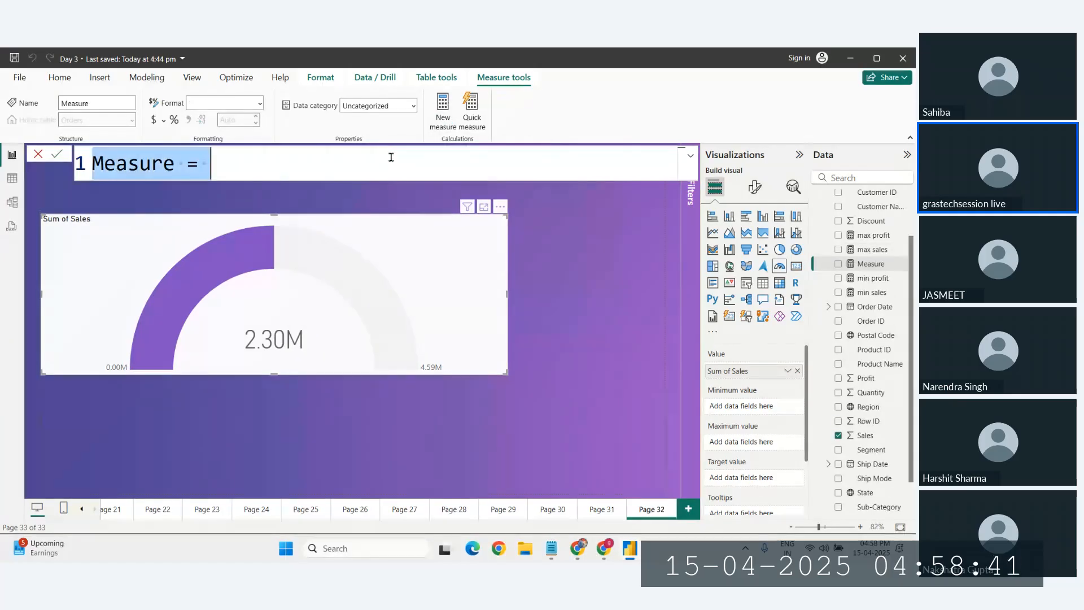
key(ctrl+a)
key(BackSpace)
text(taget)
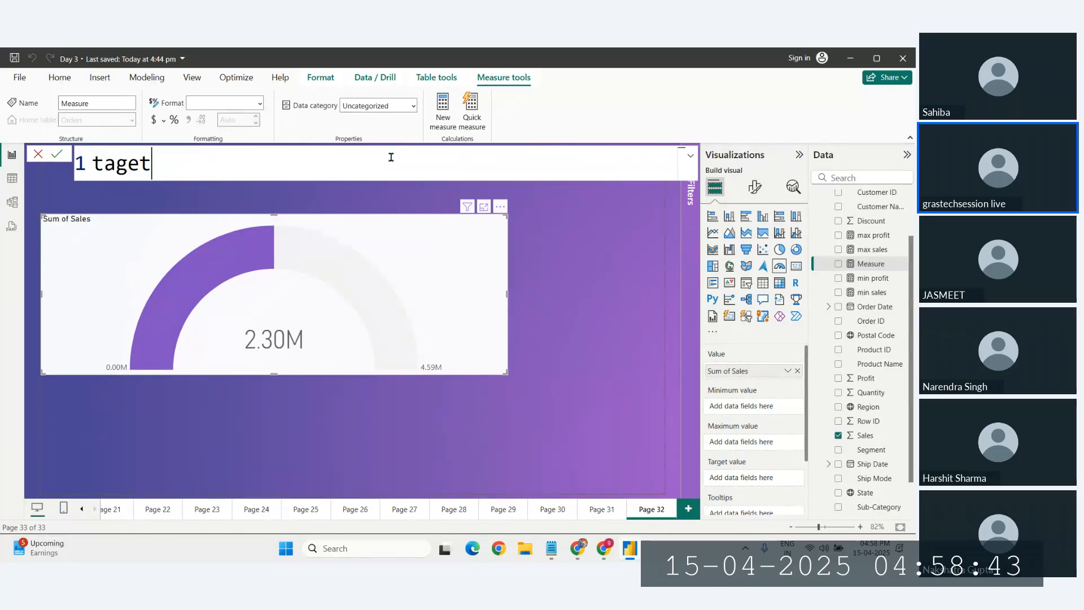
key(BackSpace)
key(BackSpace)
key(BackSpace)
text(rget sles)
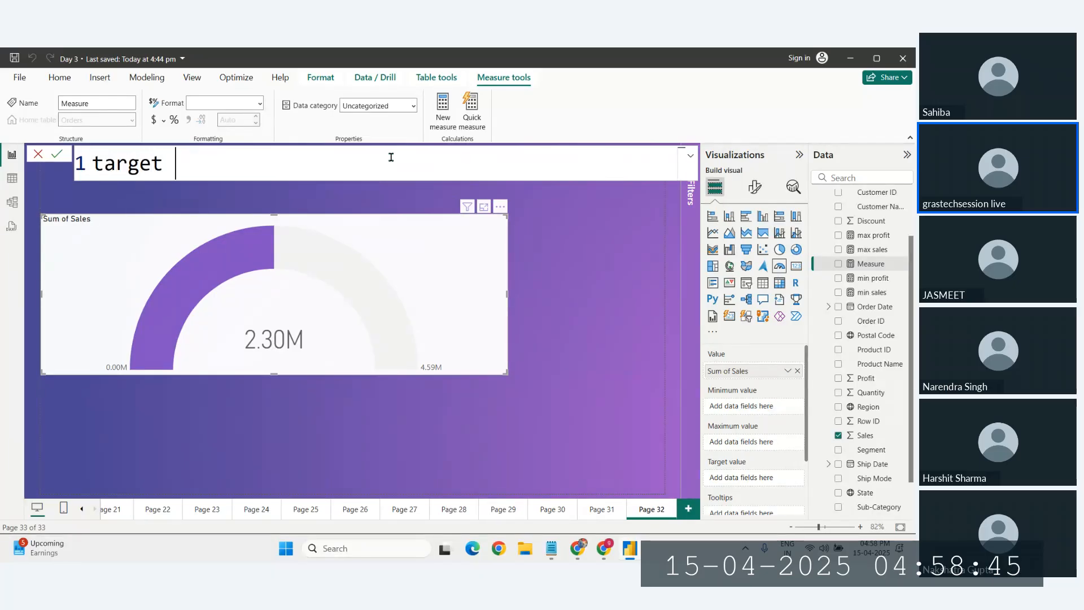
key(BackSpace)
key(BackSpace)
key(BackSpace)
text(ales =)
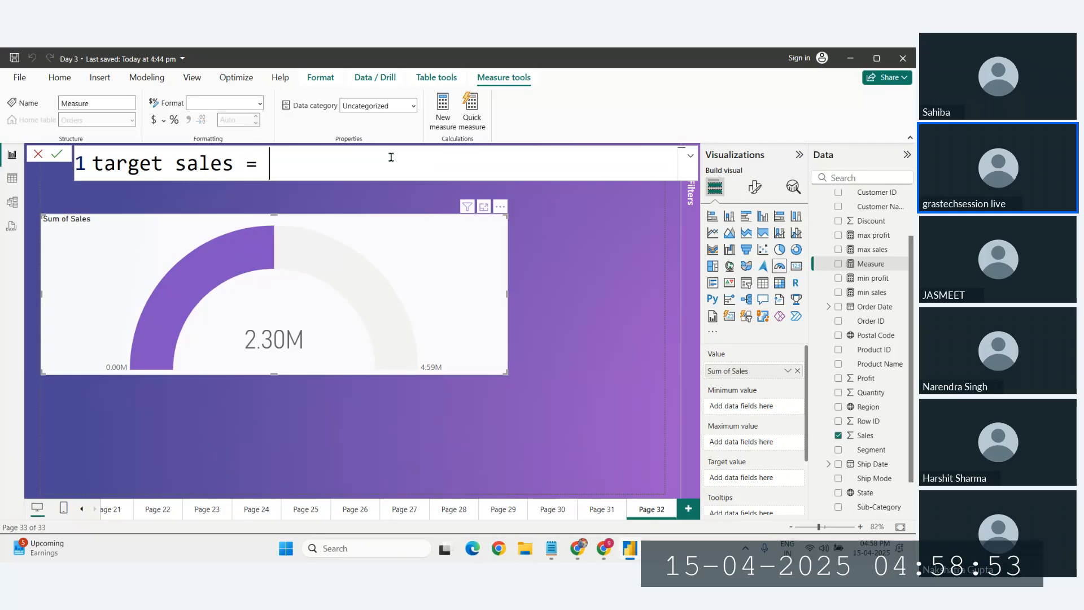
text(2000000)
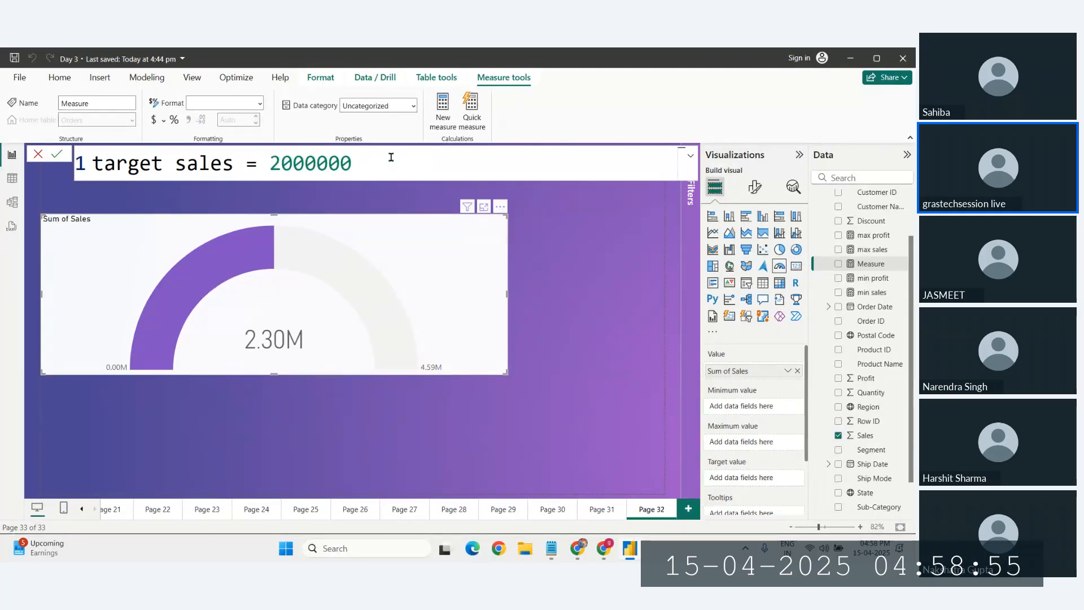
key(Return)
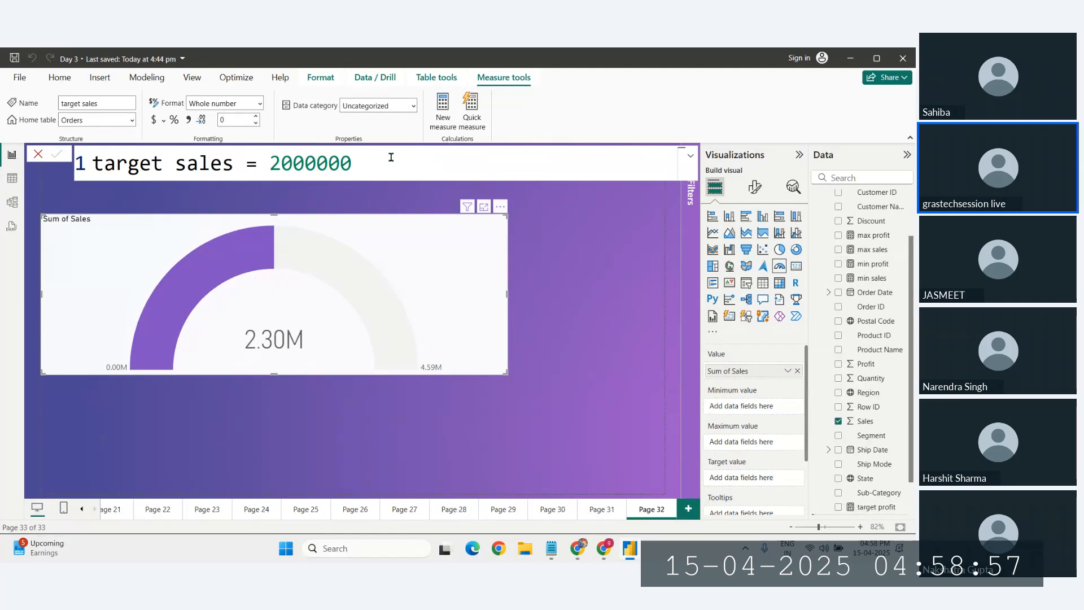
Assign min sales as the sales gauge's minimum value, max sales as its maximum value and target sales as its target value
click(559, 356)
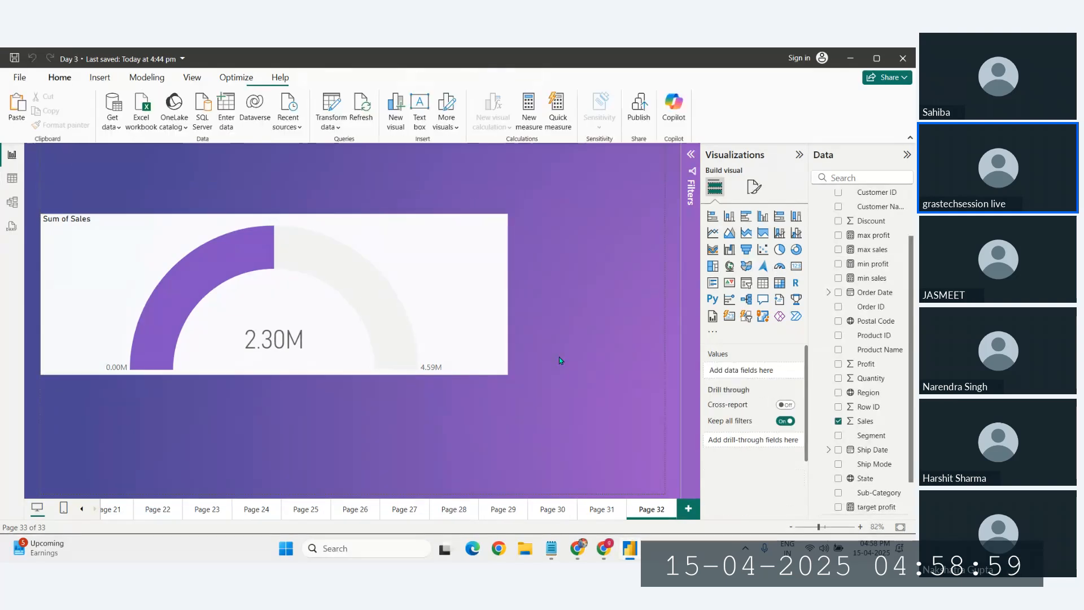
click(486, 339)
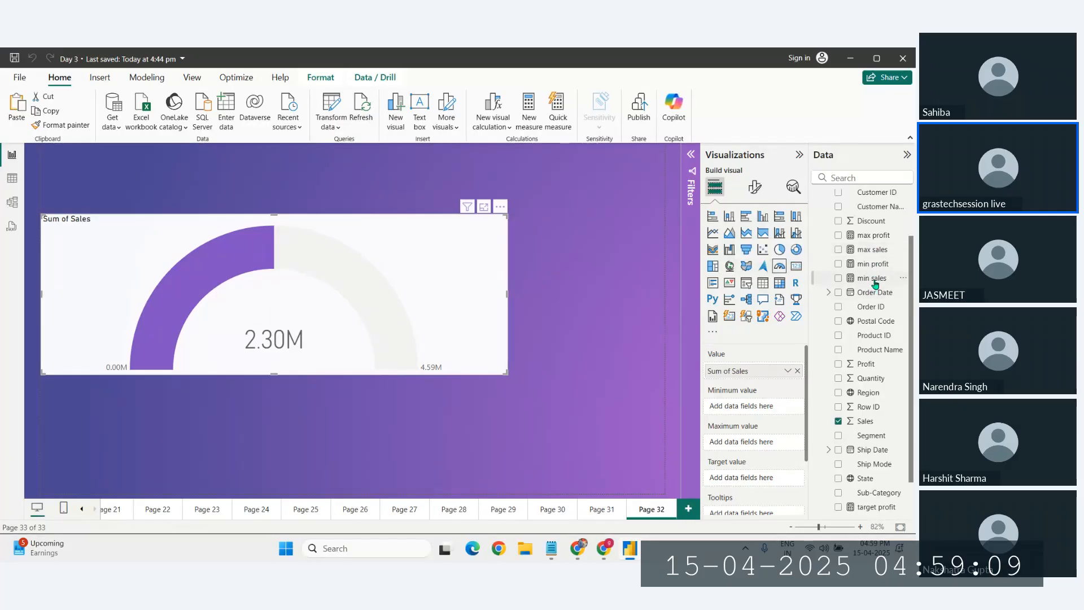
drag(875, 284, 745, 407)
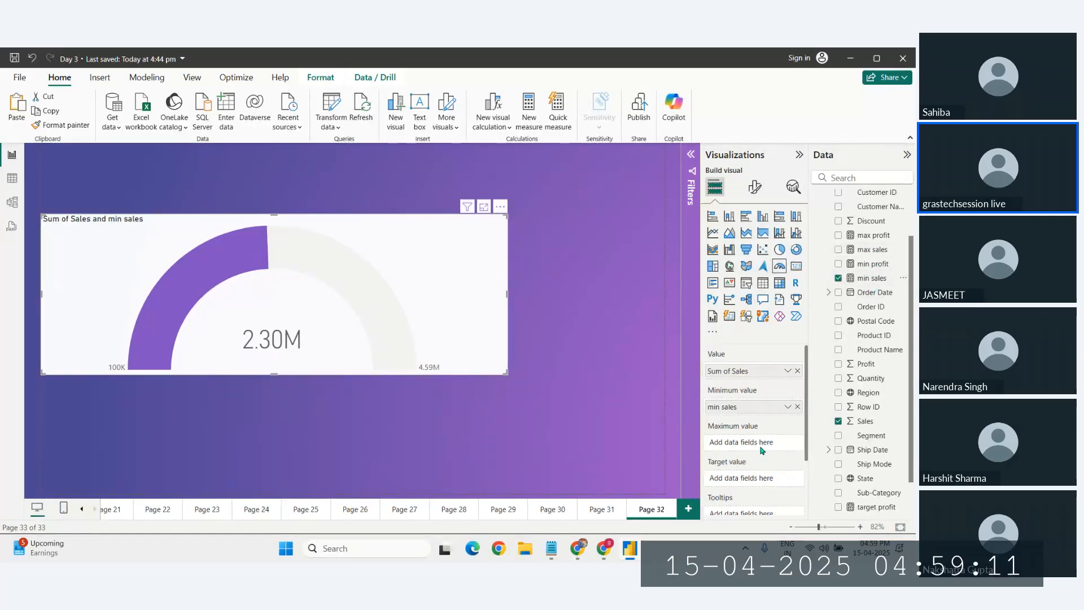
drag(873, 249, 752, 443)
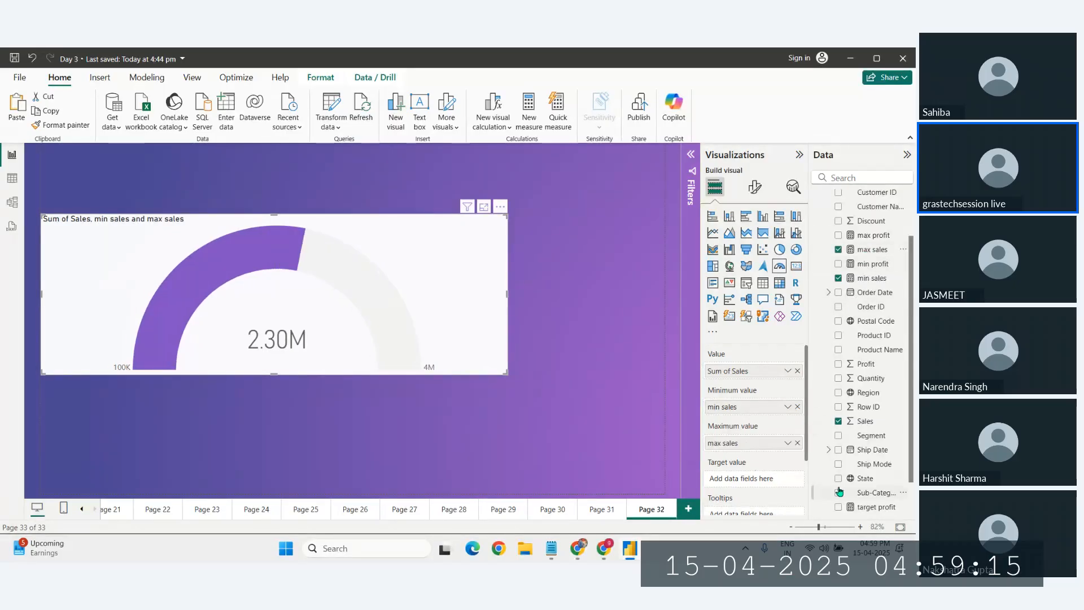
scroll(841, 490, down, 3)
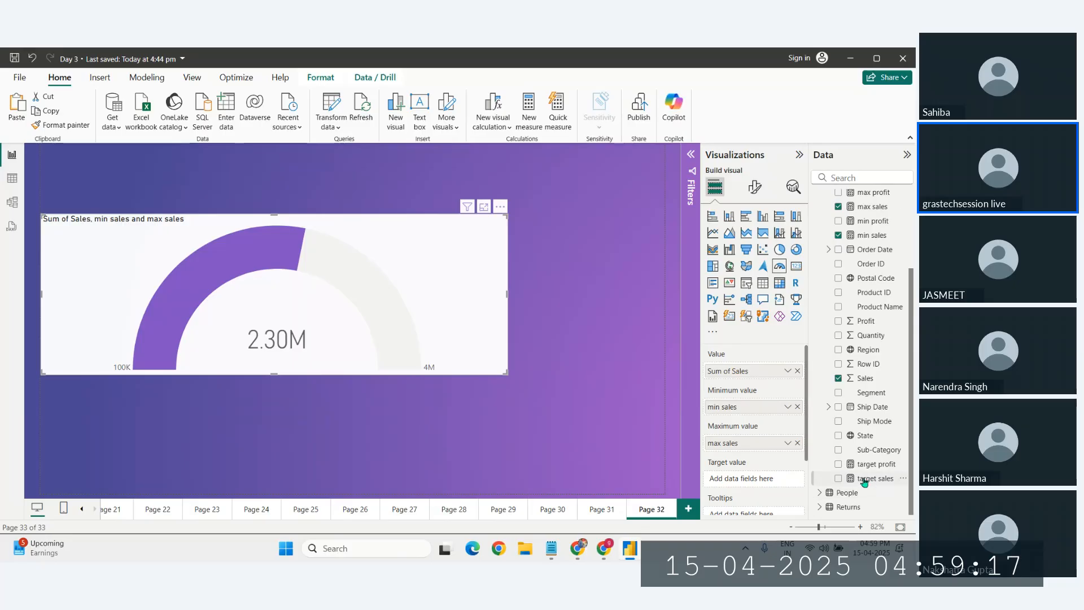
drag(864, 481, 748, 479)
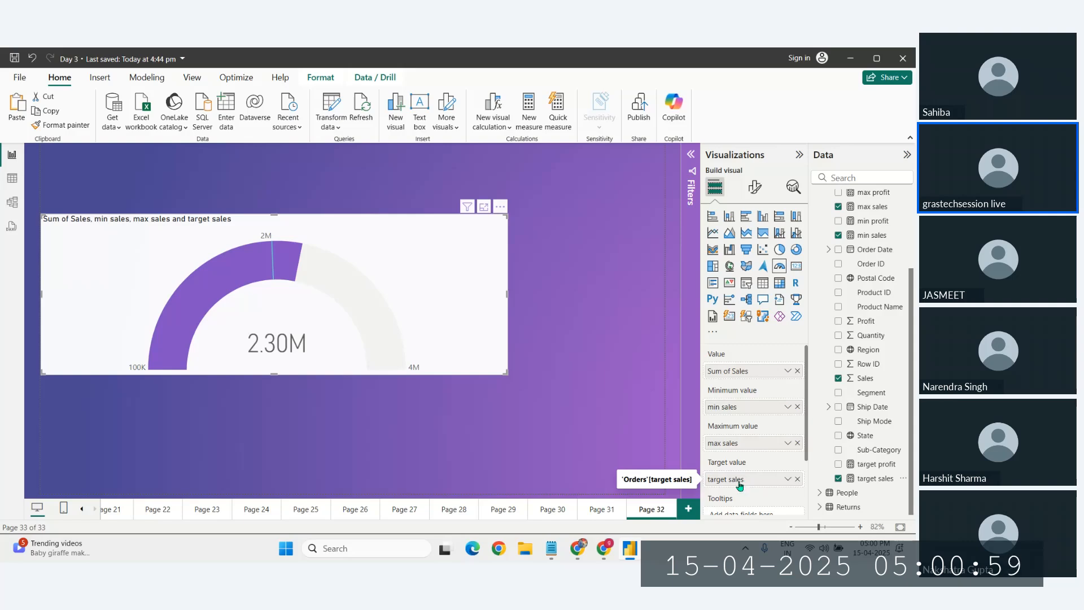
click(436, 436)
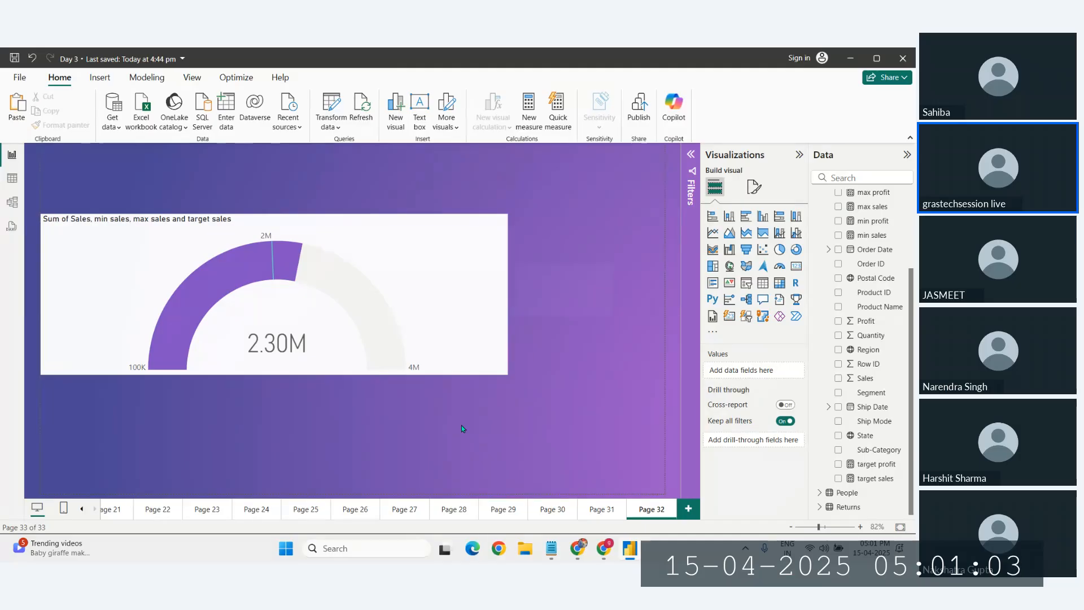
Save the report and switch to the Zoho Meeting window in Google Chrome
key(ctrl+s)
mouse_move(604, 550)
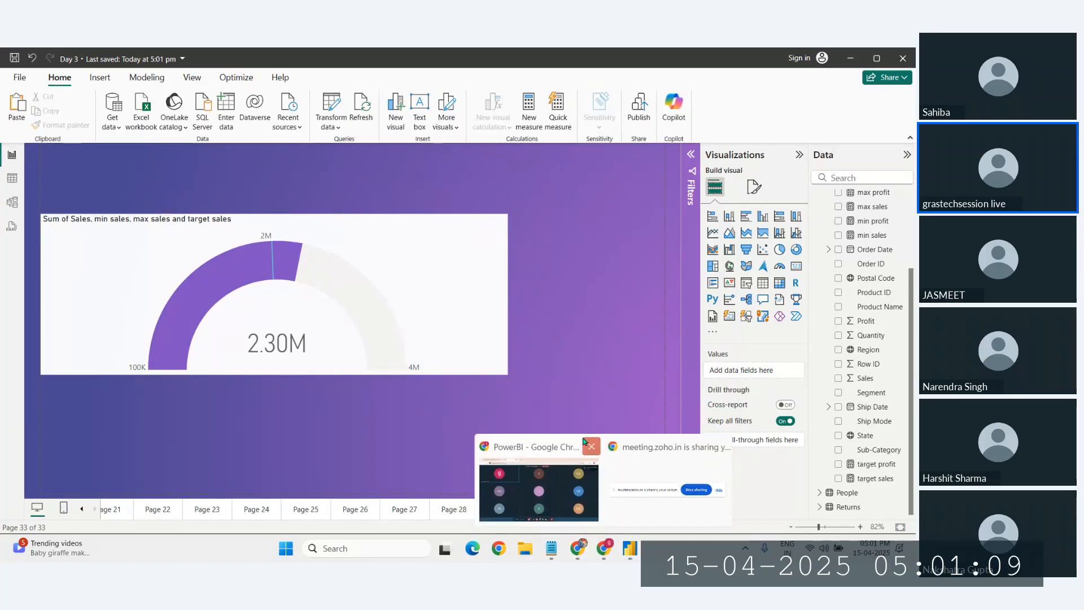
click(590, 474)
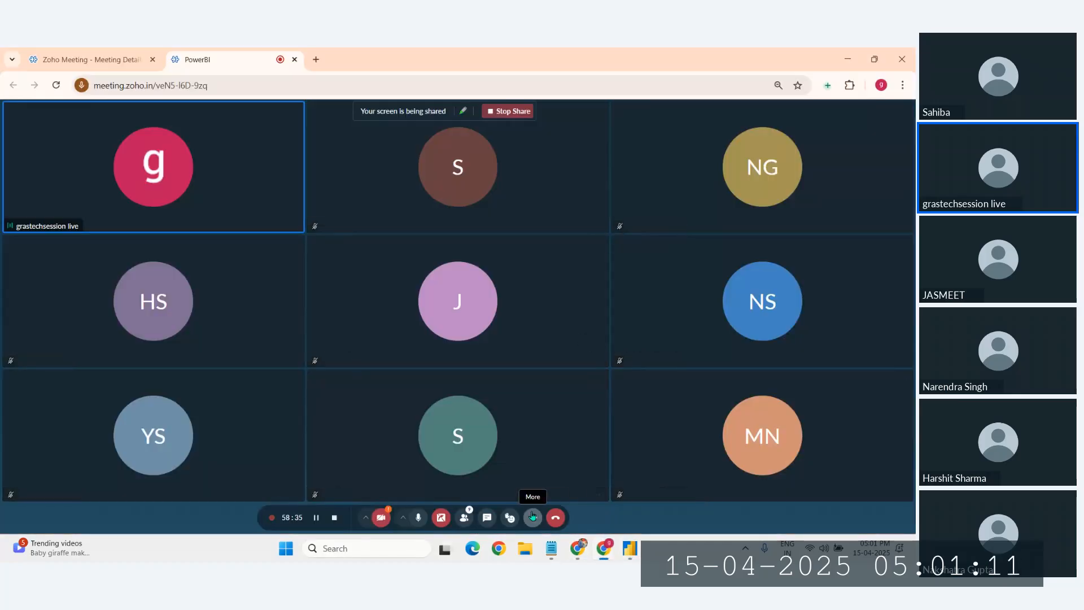